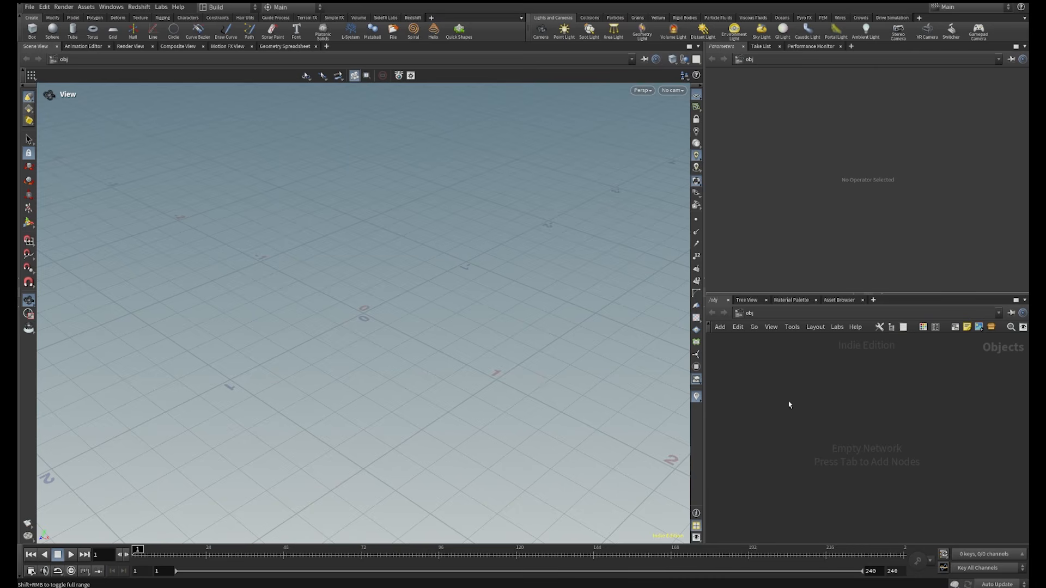
Create a Geometry object in the object network and rename it Sim
{"action": "key", "text": "Tab"}
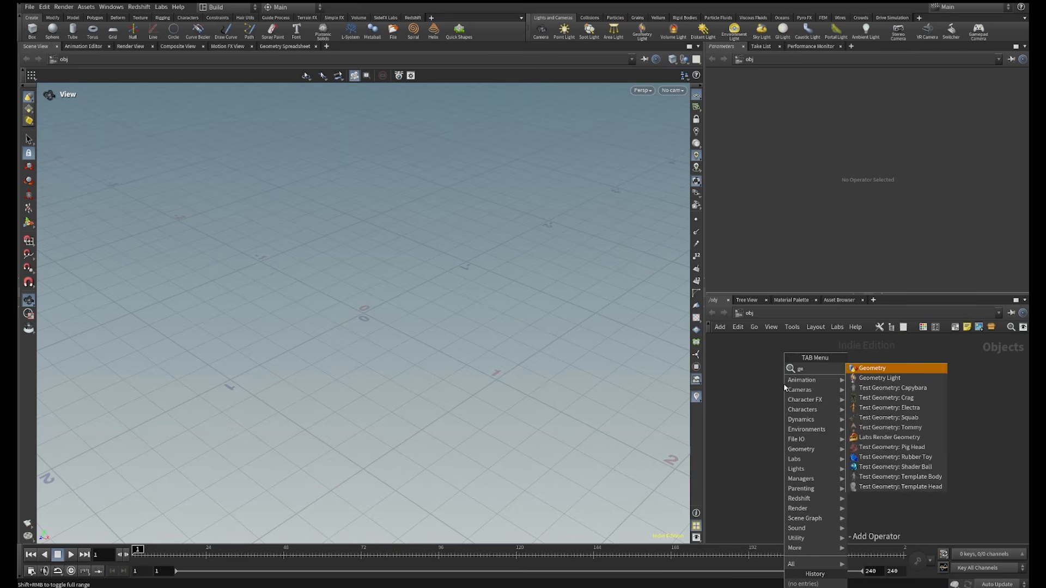
{"action": "key", "text": "Escape"}
{"action": "left_click", "coordinate": [784, 384]}
{"action": "left_click", "coordinate": [814, 376]}
{"action": "left_click_drag", "start_coordinate": [814, 376], "coordinate": [730, 393]}
{"action": "type", "text": "SS"}
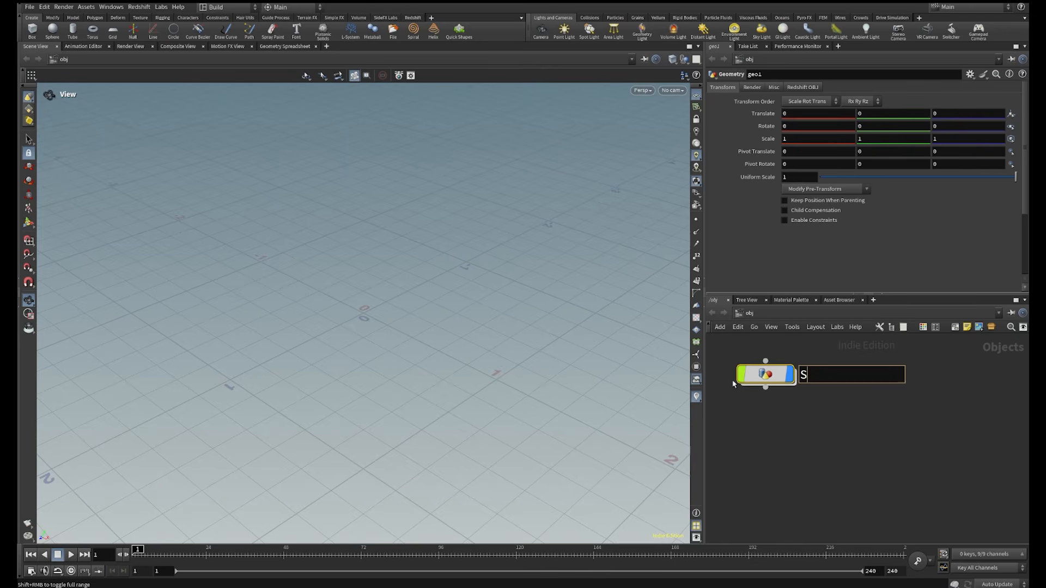
{"action": "type", "text": "im"}
{"action": "key", "text": "Return"}
Color the Sim node dark purple and enter its geometry network
{"action": "key", "text": "c"}
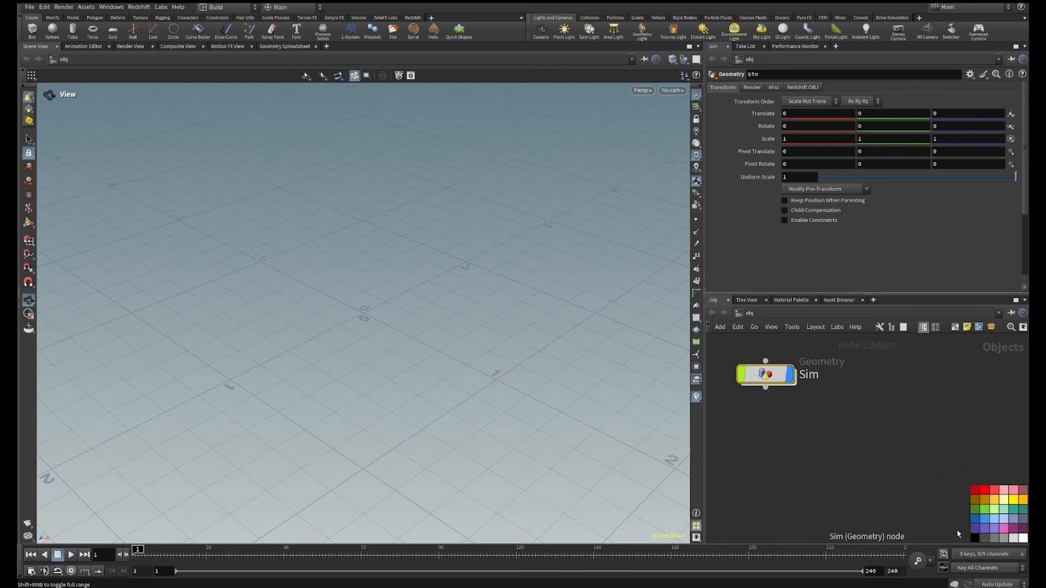
{"action": "left_click", "coordinate": [974, 529]}
{"action": "left_click_drag", "start_coordinate": [765, 374], "coordinate": [828, 411]}
{"action": "double_click", "coordinate": [829, 410]}
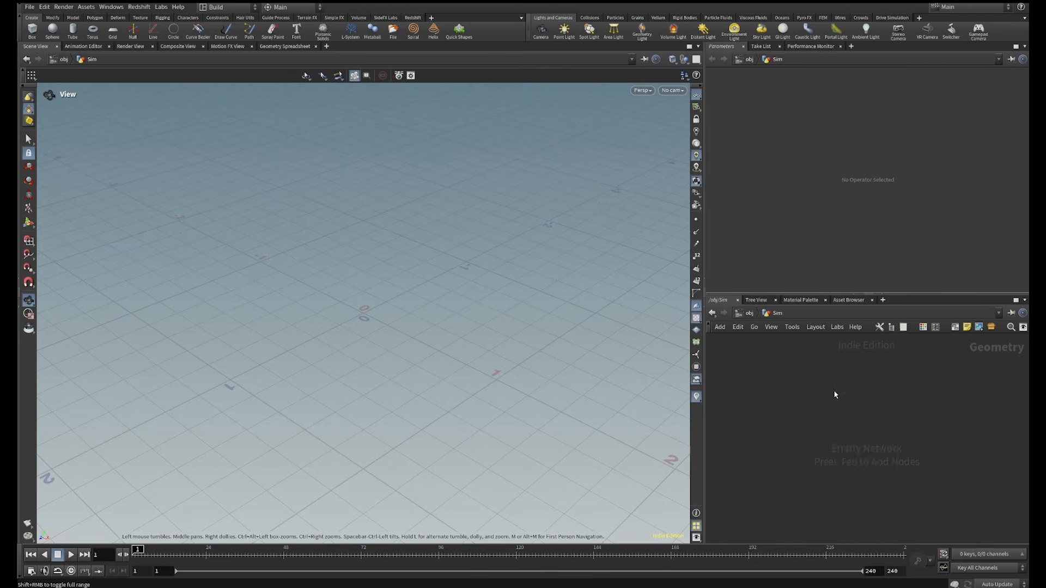
Add a Sphere (Polygons) node to the Sim network
{"action": "key", "text": "Tab"}
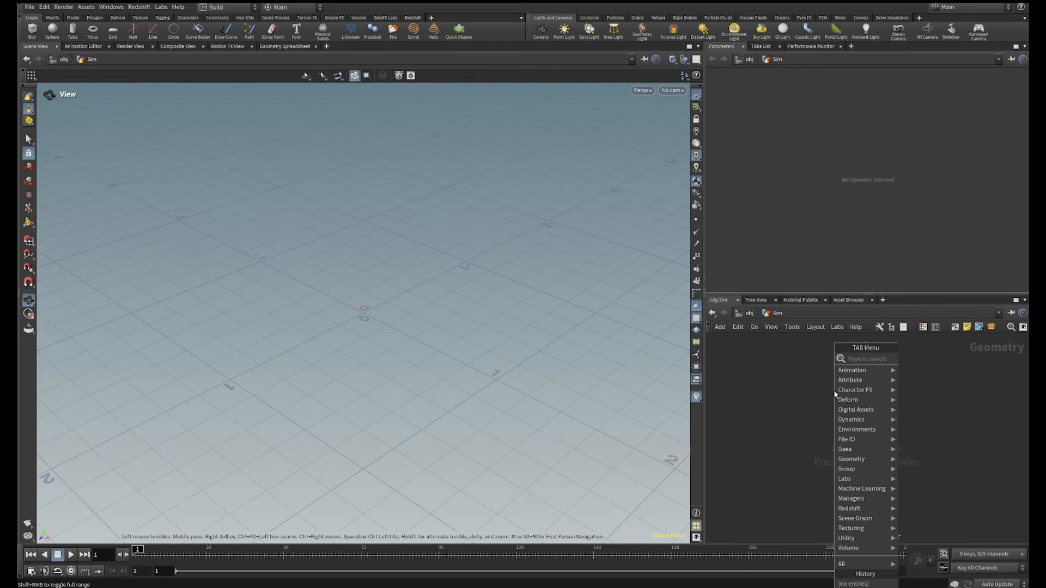
{"action": "type", "text": "sphe"}
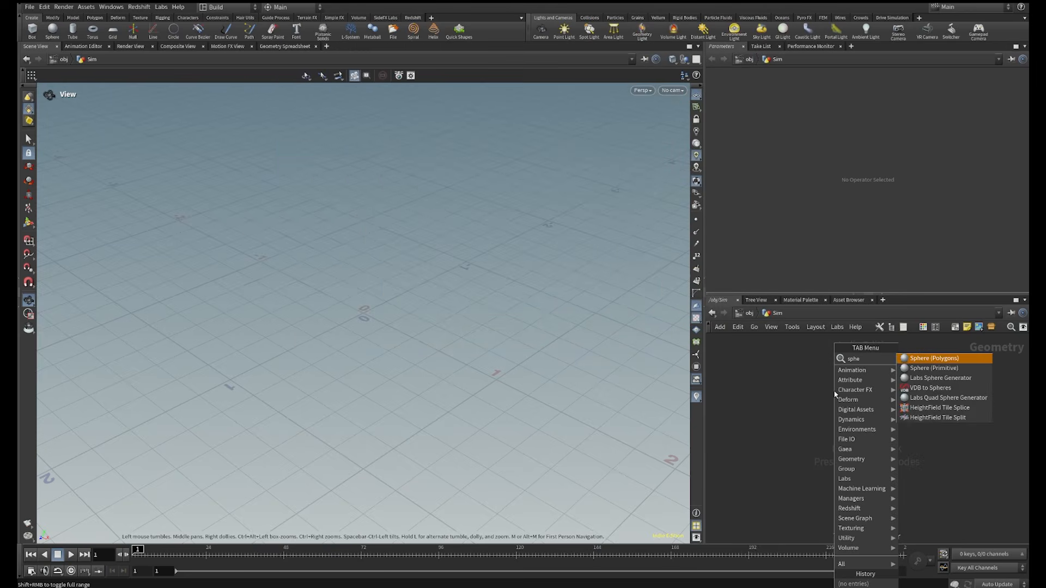
{"action": "type", "text": "re"}
{"action": "key", "text": "Return"}
{"action": "left_click", "coordinate": [834, 391]}
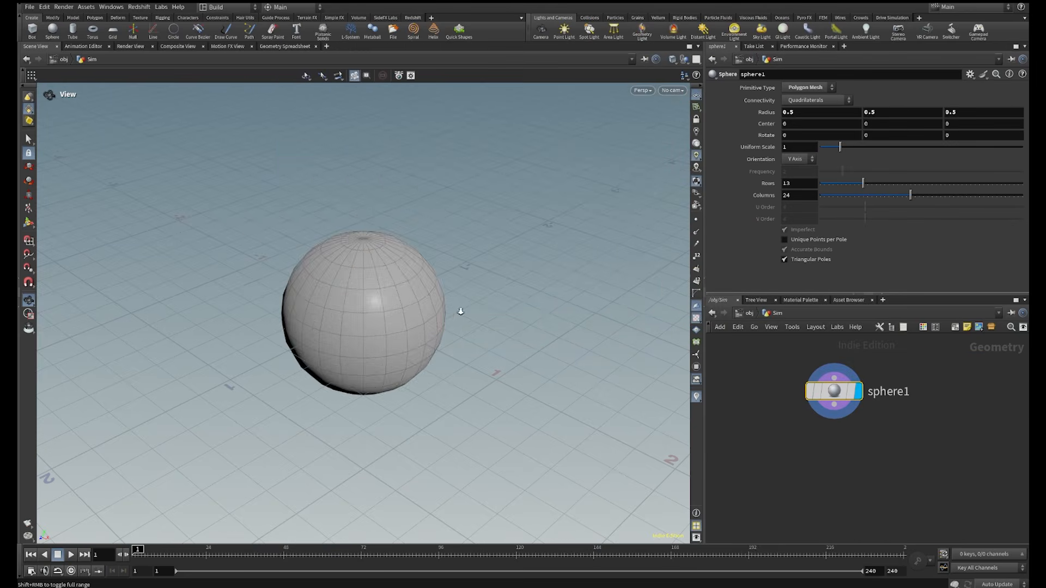
Set the sphere's primitive type to Polygon and its frequency to 20
{"action": "scroll", "coordinate": [461, 312], "scroll_direction": "down", "scroll_amount": 3}
{"action": "left_click_drag", "start_coordinate": [429, 351], "coordinate": [376, 355]}
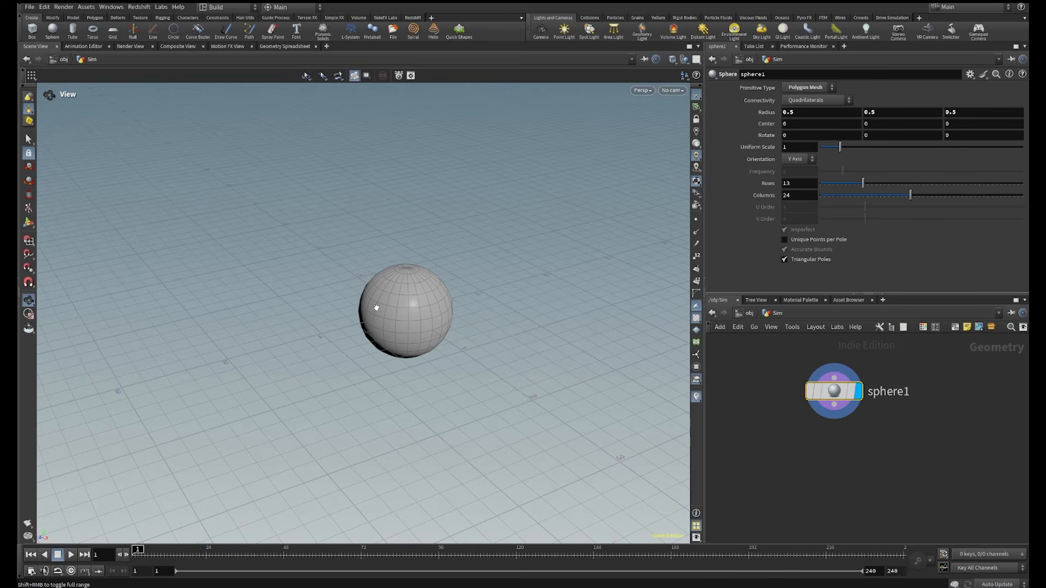
{"action": "scroll", "coordinate": [411, 299], "scroll_direction": "up", "scroll_amount": 2}
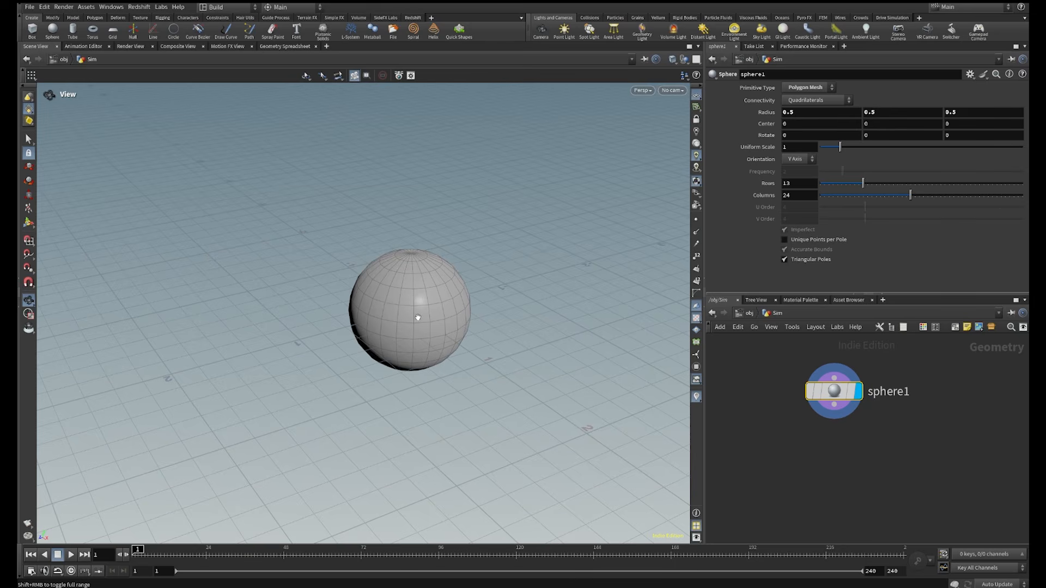
{"action": "left_click_drag", "start_coordinate": [417, 317], "coordinate": [391, 304]}
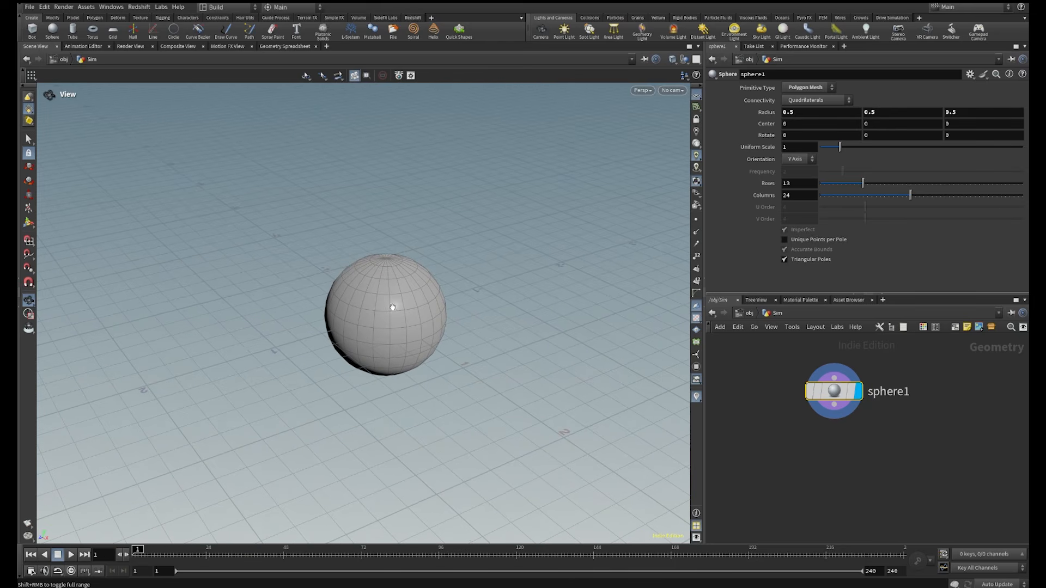
{"action": "middle_click_drag", "start_coordinate": [863, 426], "coordinate": [854, 421]}
{"action": "left_click", "coordinate": [808, 87]}
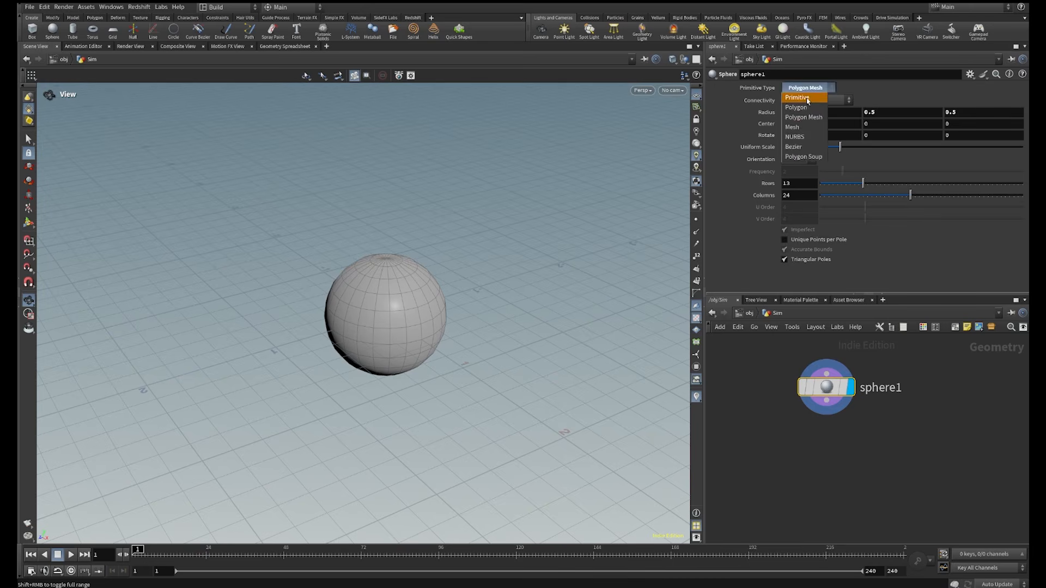
{"action": "left_click", "coordinate": [800, 99]}
{"action": "left_click", "coordinate": [807, 172]}
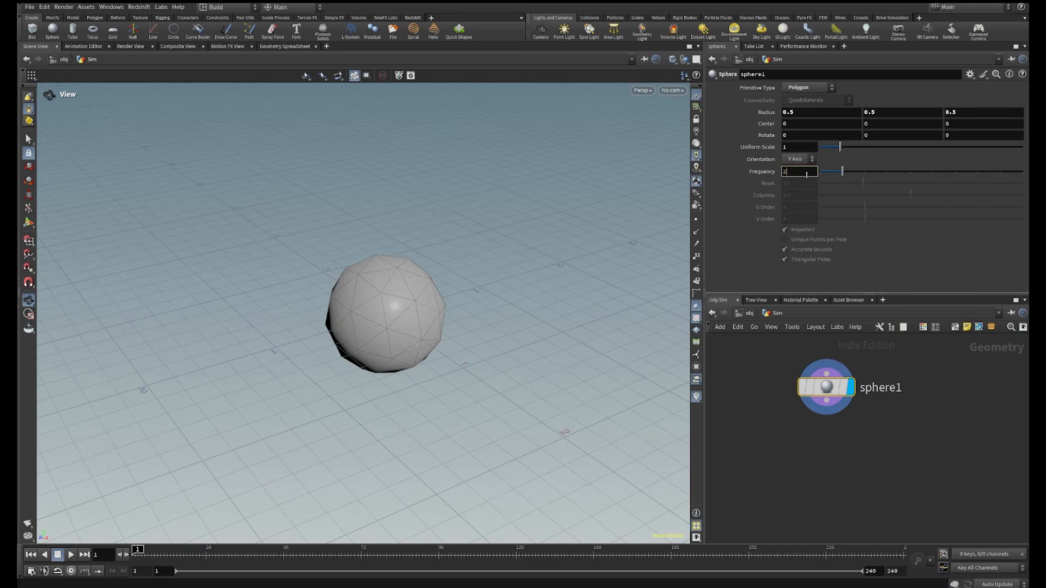
{"action": "key", "text": "Return"}
Raise the sphere above the ground by setting its center Y to 2.2
{"action": "left_click_drag", "start_coordinate": [874, 124], "coordinate": [803, 131]}
{"action": "type", "text": "2.2"}
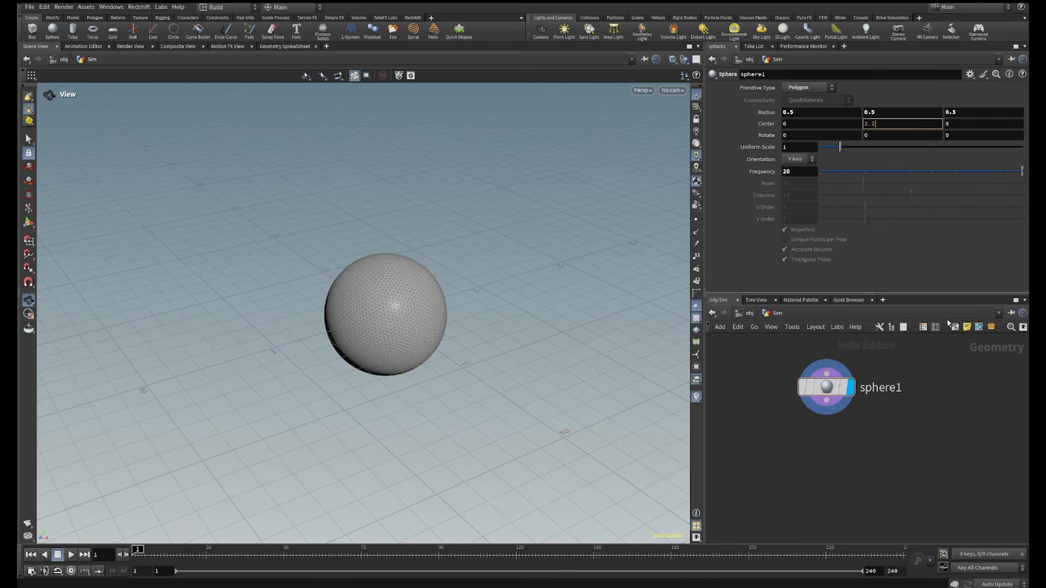
{"action": "key", "text": "Return"}
Change the network wiring style to Rounded
{"action": "scroll", "coordinate": [474, 261], "scroll_direction": "down", "scroll_amount": 3}
{"action": "mouse_move", "coordinate": [474, 261]}
{"action": "left_mouse_down"}
{"action": "mouse_move", "coordinate": [434, 271]}
{"action": "mouse_move", "coordinate": [473, 249]}
{"action": "left_mouse_up"}
{"action": "middle_click_drag", "start_coordinate": [865, 449], "coordinate": [869, 399]}
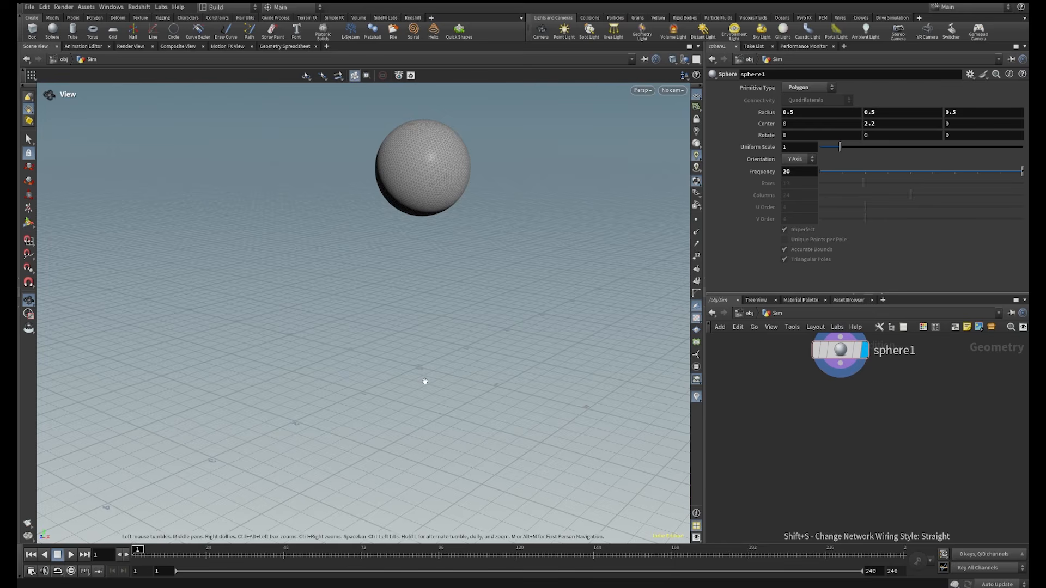
{"action": "left_click_drag", "start_coordinate": [453, 368], "coordinate": [384, 394]}
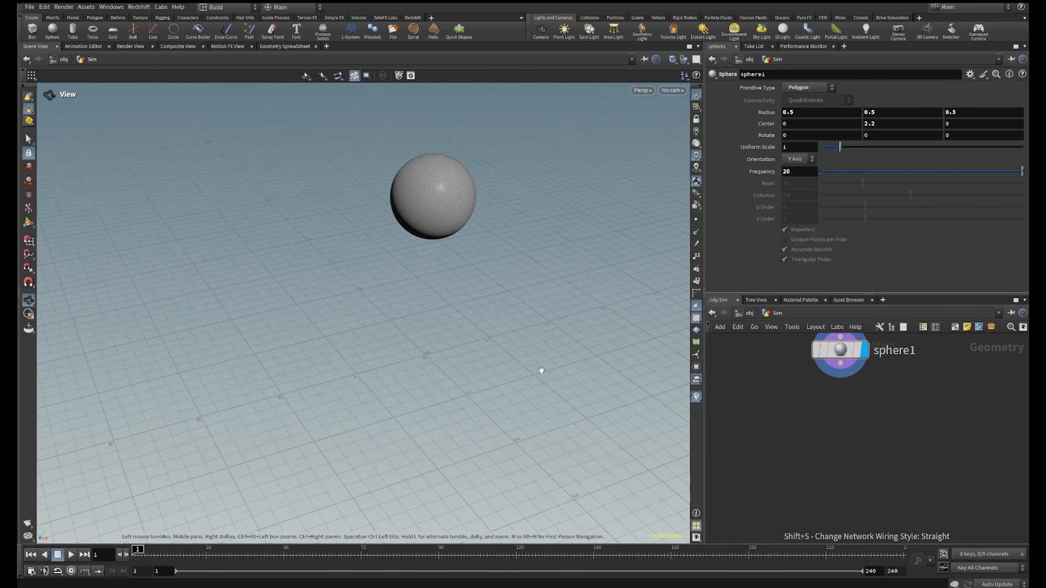
{"action": "key", "text": "shift+s"}
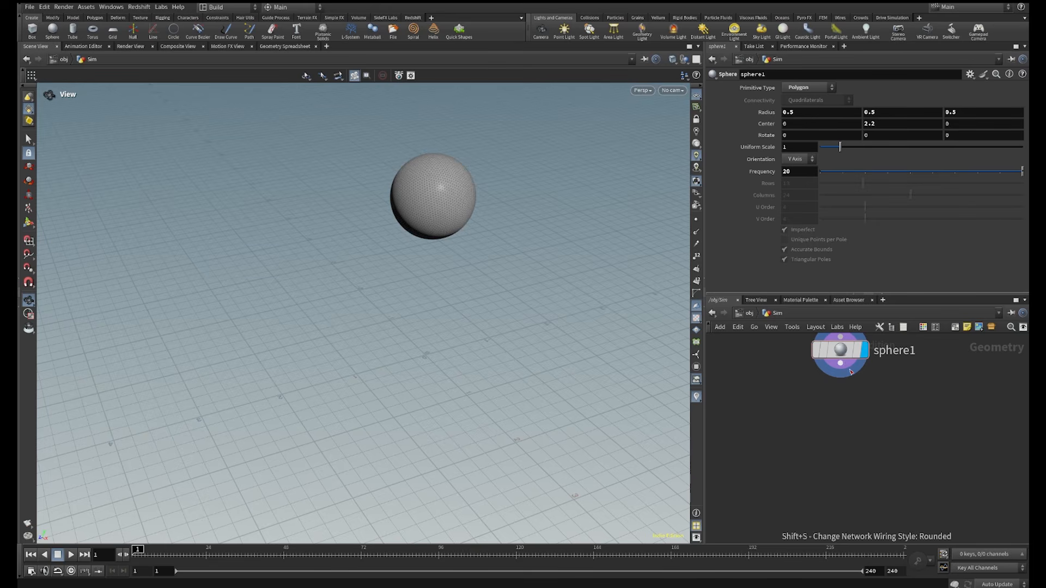
Connect a Vellum Configure Balloon setup to the output of the sphere node
{"action": "left_click_drag", "start_coordinate": [840, 364], "coordinate": [789, 458]}
{"action": "type", "text": "ve"}
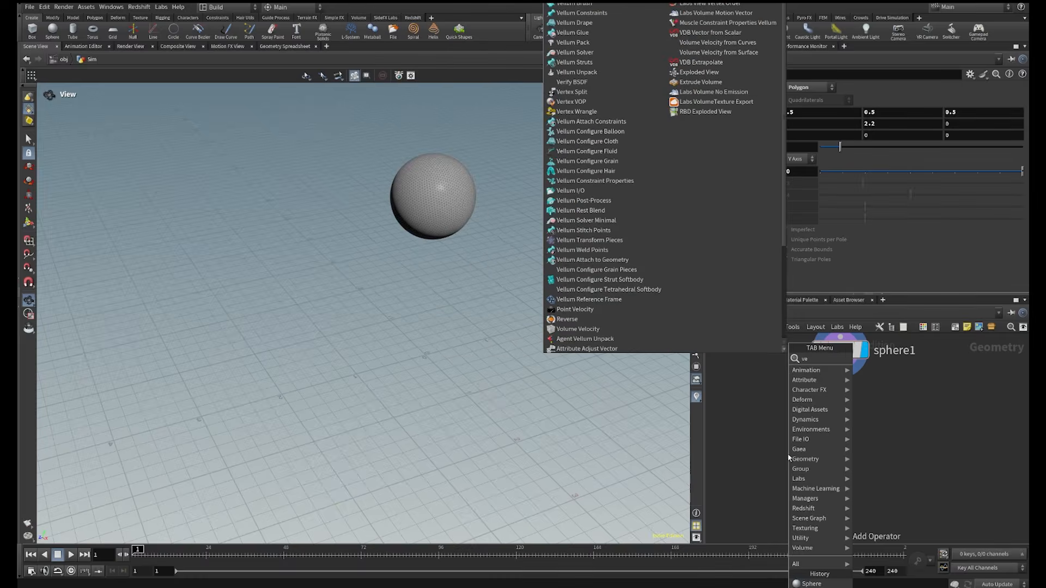
{"action": "type", "text": "llba"}
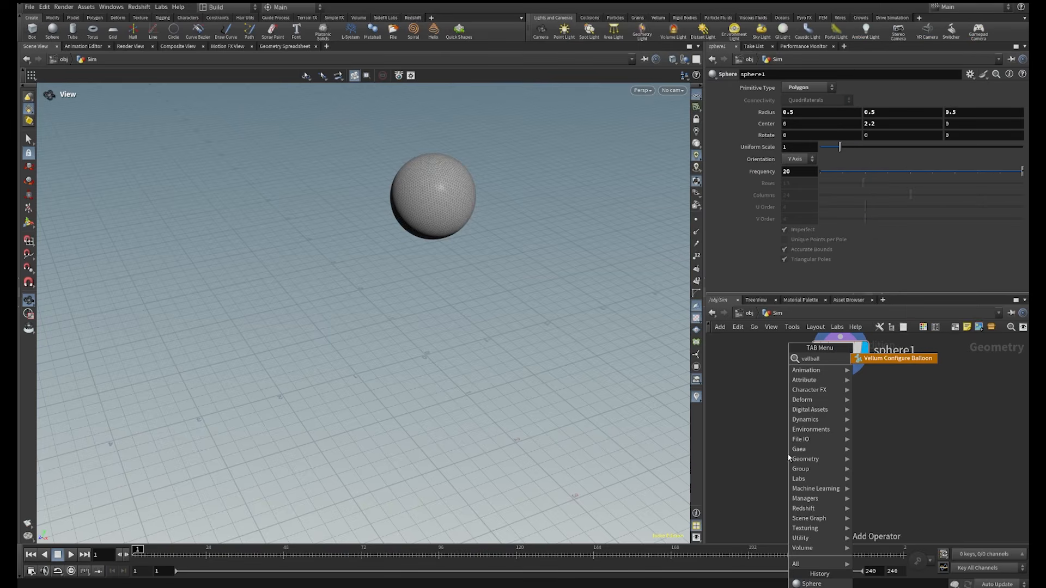
{"action": "type", "text": "ll"}
{"action": "key", "text": "Return"}
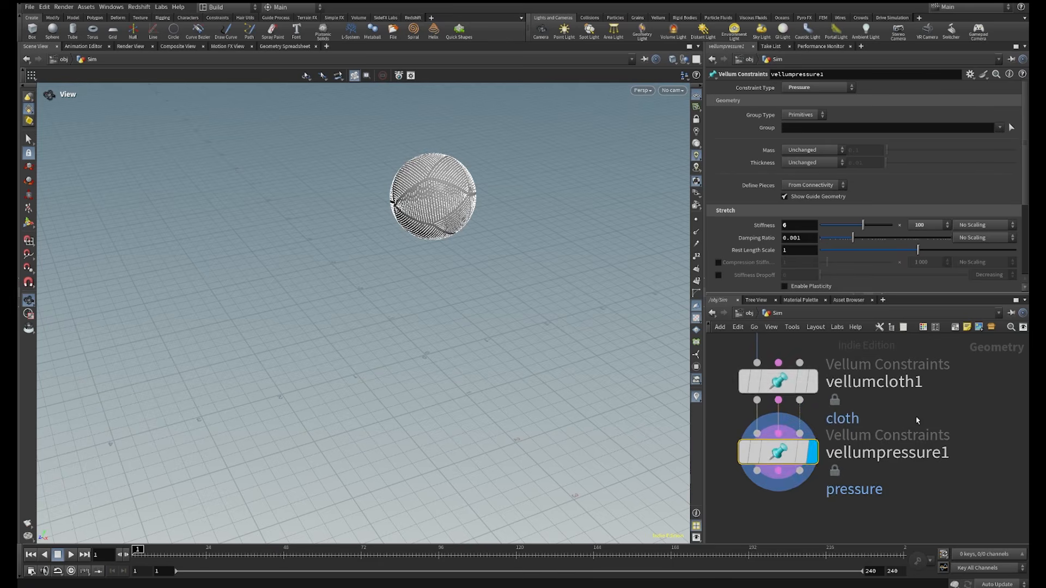
Examine the stretch, bend and attribute parameters of the vellumcloth1 and vellumpressure1 constraint nodes
{"action": "scroll", "coordinate": [918, 421], "scroll_direction": "down", "scroll_amount": 6}
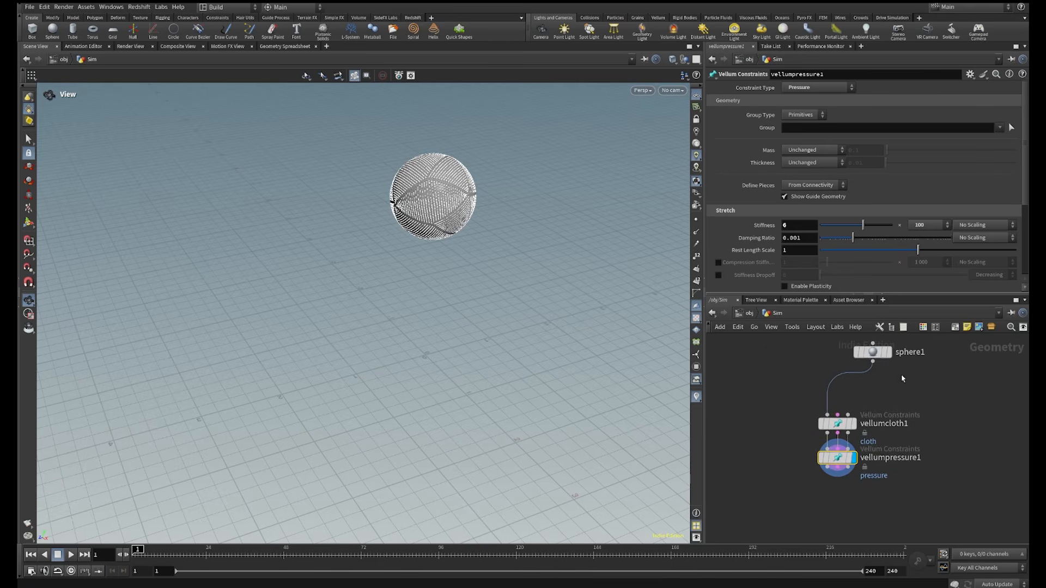
{"action": "scroll", "coordinate": [877, 408], "scroll_direction": "up", "scroll_amount": 3}
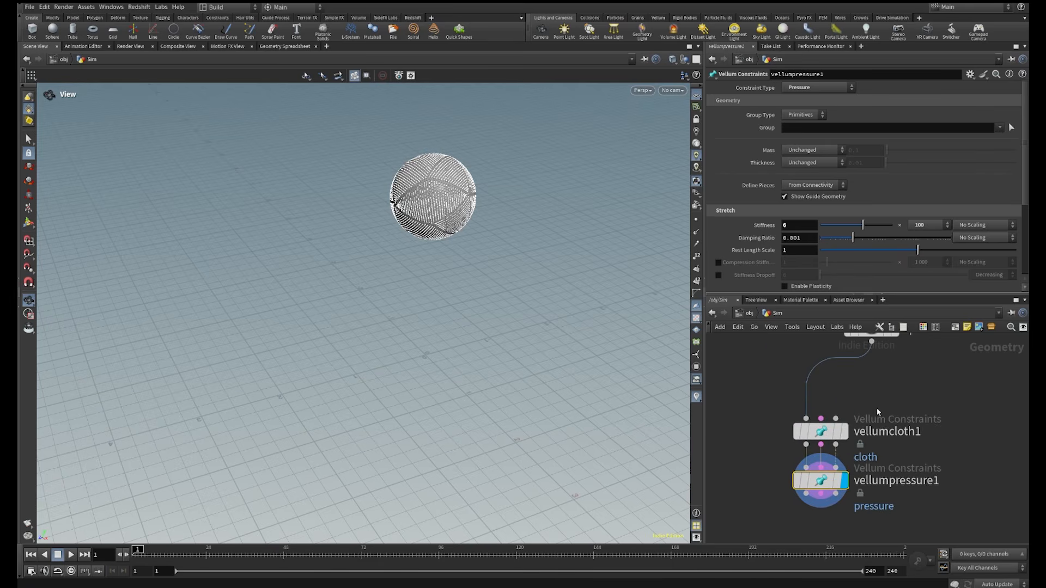
{"action": "left_click", "coordinate": [831, 442]}
{"action": "scroll", "coordinate": [774, 213], "scroll_direction": "down", "scroll_amount": 5}
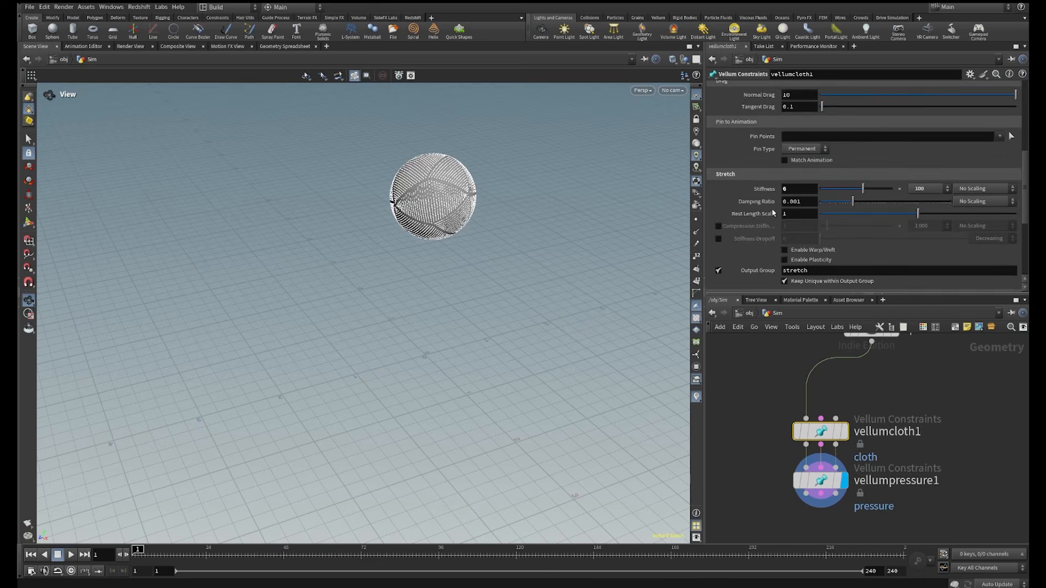
{"action": "scroll", "coordinate": [774, 213], "scroll_direction": "down", "scroll_amount": 3}
{"action": "scroll", "coordinate": [784, 155], "scroll_direction": "down", "scroll_amount": 2}
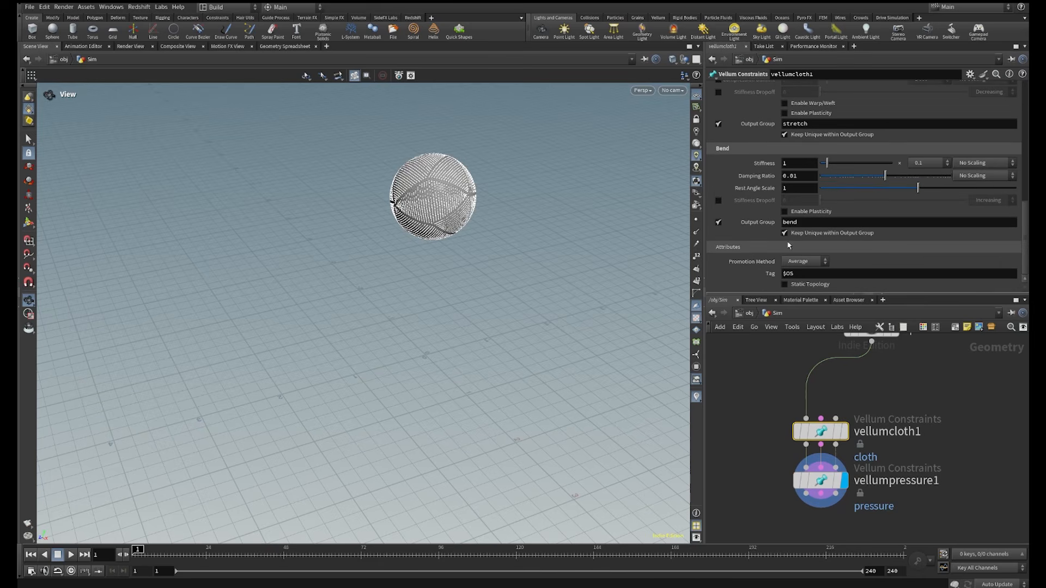
{"action": "left_click", "coordinate": [820, 480]}
{"action": "scroll", "coordinate": [773, 229], "scroll_direction": "up", "scroll_amount": 8}
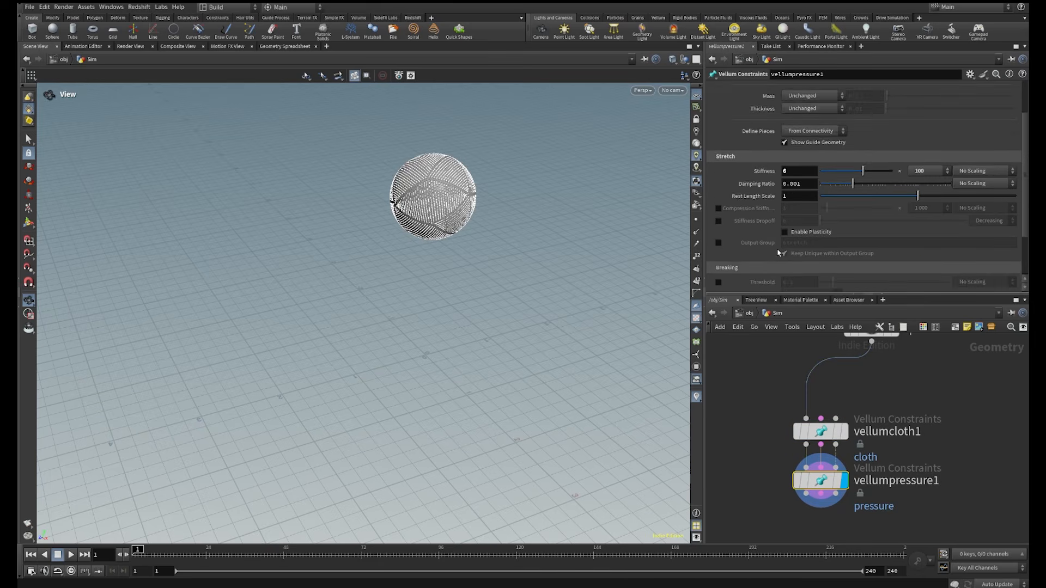
{"action": "scroll", "coordinate": [766, 224], "scroll_direction": "down", "scroll_amount": 8}
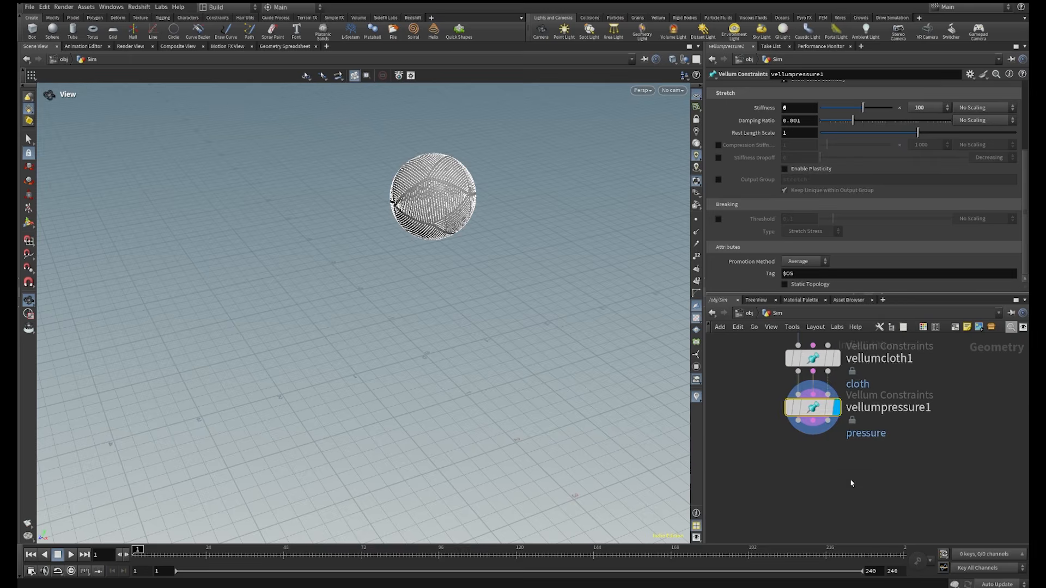
Place a Vellum Solver node below vellumpressure1
{"action": "key", "text": "Tab"}
{"action": "type", "text": "vso"}
{"action": "key", "text": "Return"}
{"action": "left_click", "coordinate": [830, 492]}
Wire all three outputs of vellumpressure1 into the Vellum Solver's inputs and display the solver's result
{"action": "left_click", "coordinate": [813, 421]}
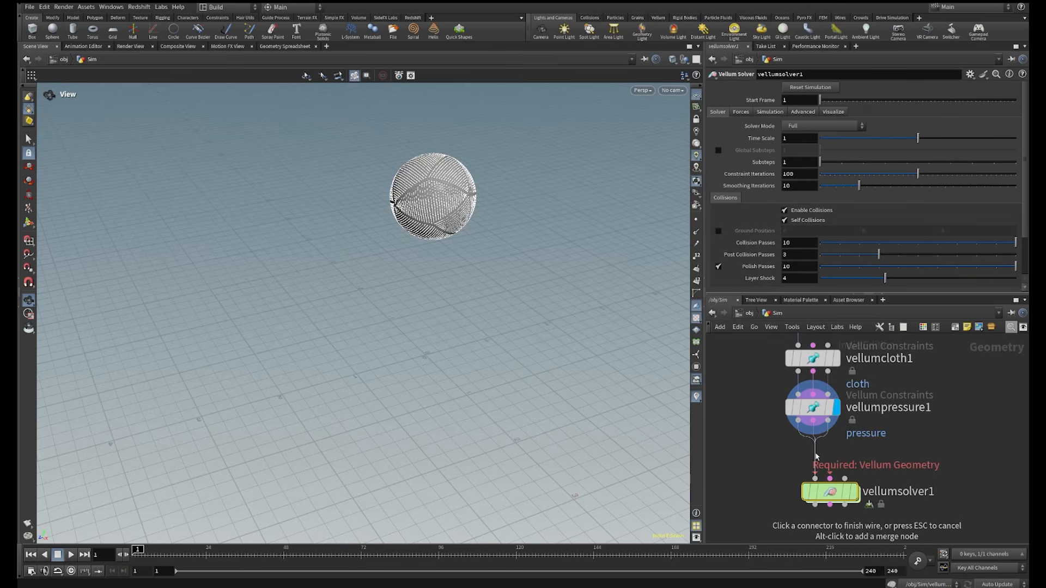
{"action": "left_click", "coordinate": [830, 478]}
{"action": "left_click", "coordinate": [854, 492]}
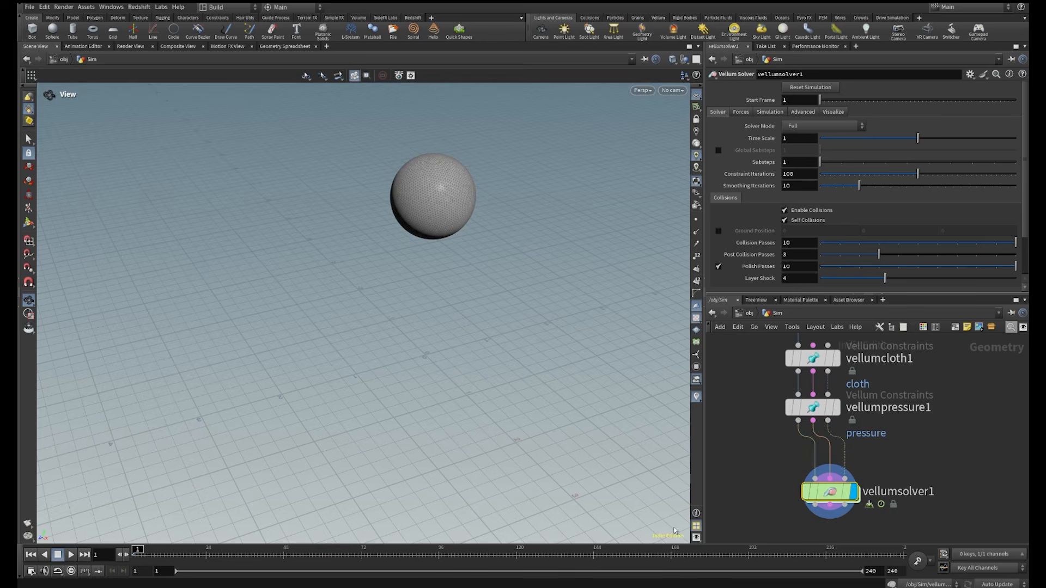
Enable the Vellum Solver's ground position and play the simulation
{"action": "left_click", "coordinate": [718, 231]}
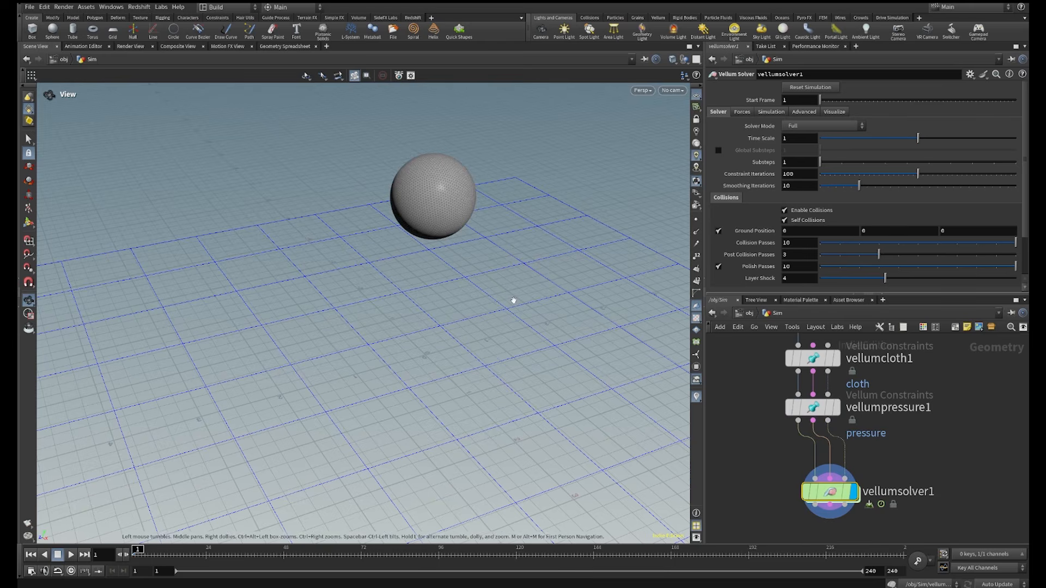
{"action": "left_click_drag", "start_coordinate": [511, 299], "coordinate": [510, 304]}
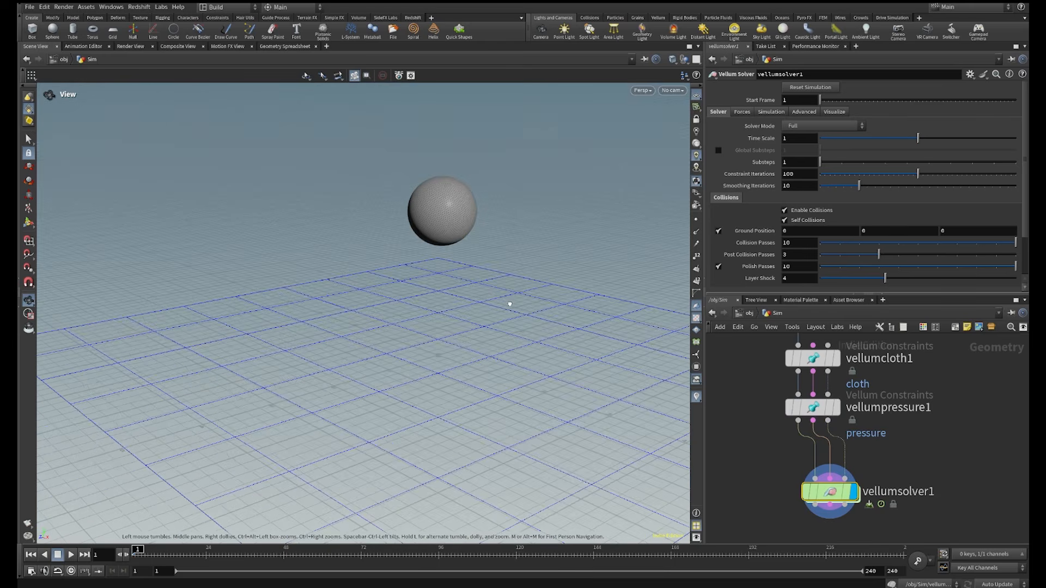
{"action": "left_click", "coordinate": [71, 554]}
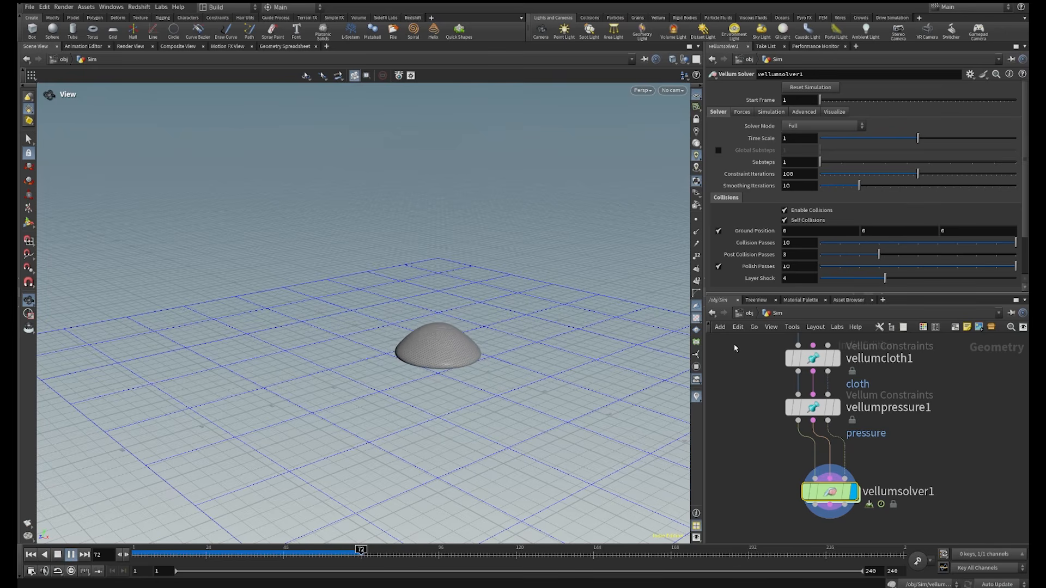
Select both Vellum constraint nodes, inspect the simulated sphere up close and scrub the timeline to frame 192
{"action": "left_click_drag", "start_coordinate": [735, 348], "coordinate": [802, 420]}
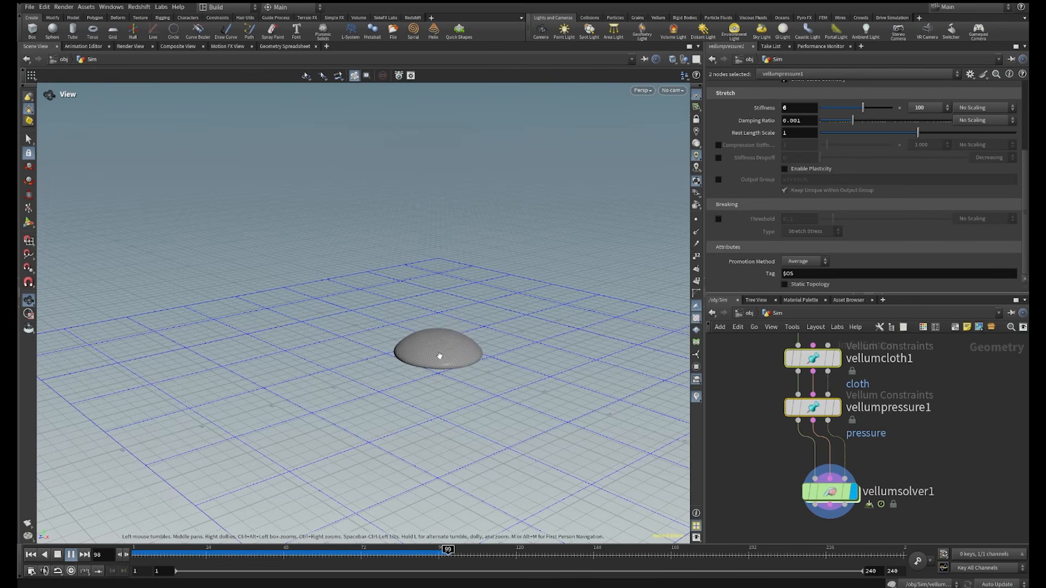
{"action": "right_click_drag", "start_coordinate": [439, 366], "coordinate": [612, 232]}
{"action": "middle_click_drag", "start_coordinate": [448, 388], "coordinate": [420, 428]}
{"action": "left_click_drag", "start_coordinate": [420, 427], "coordinate": [371, 465]}
{"action": "left_click_drag", "start_coordinate": [513, 354], "coordinate": [511, 327]}
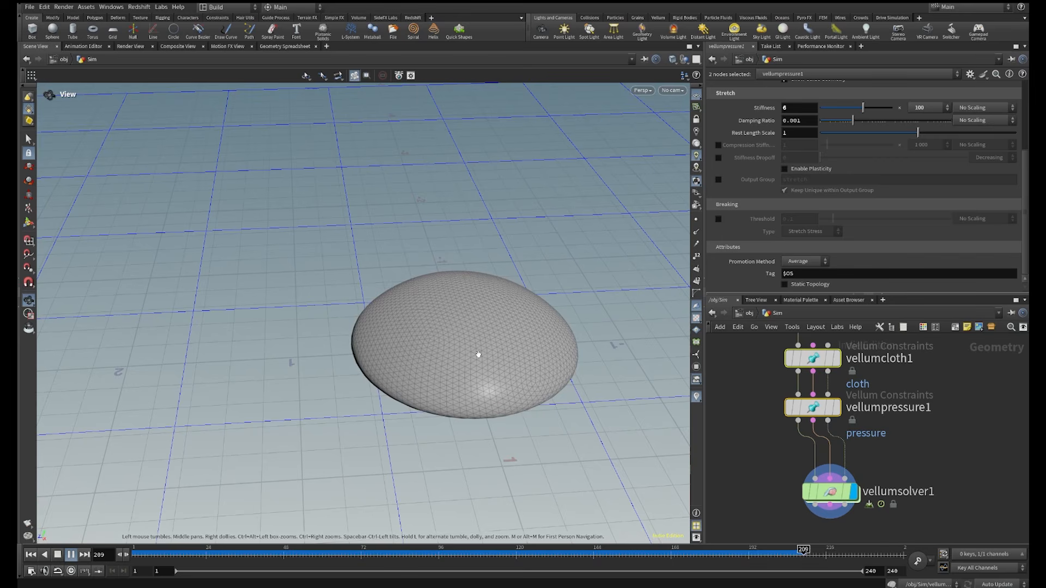
{"action": "left_click", "coordinate": [661, 550]}
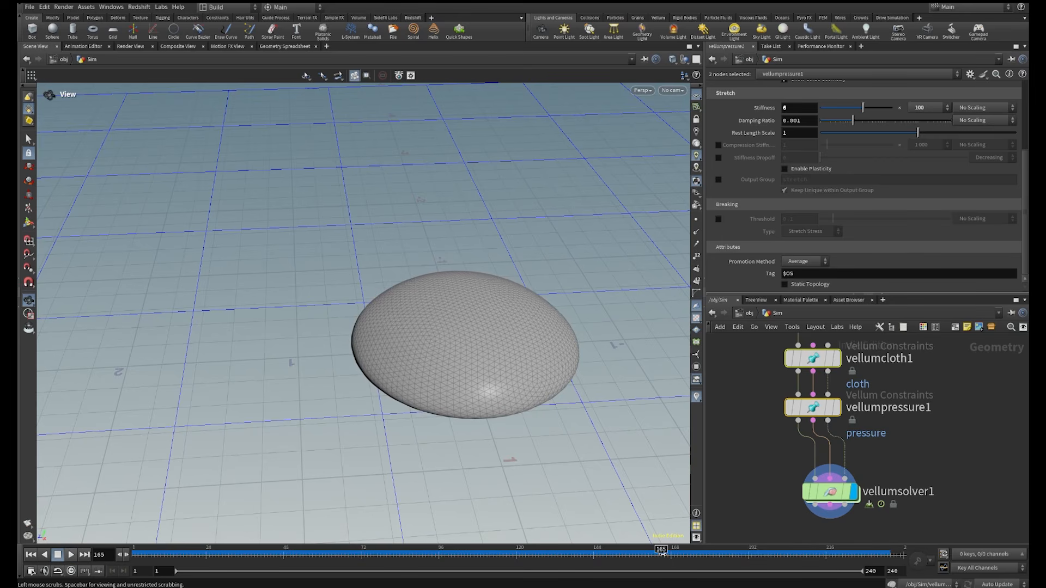
{"action": "left_click_drag", "start_coordinate": [662, 551], "coordinate": [747, 552]}
Place a Vellum Post-Process node below vellumsolver1
{"action": "scroll", "coordinate": [962, 452], "scroll_direction": "down", "scroll_amount": 2}
{"action": "middle_click_drag", "start_coordinate": [956, 457], "coordinate": [953, 387]}
{"action": "scroll", "coordinate": [866, 467], "scroll_direction": "up", "scroll_amount": 2}
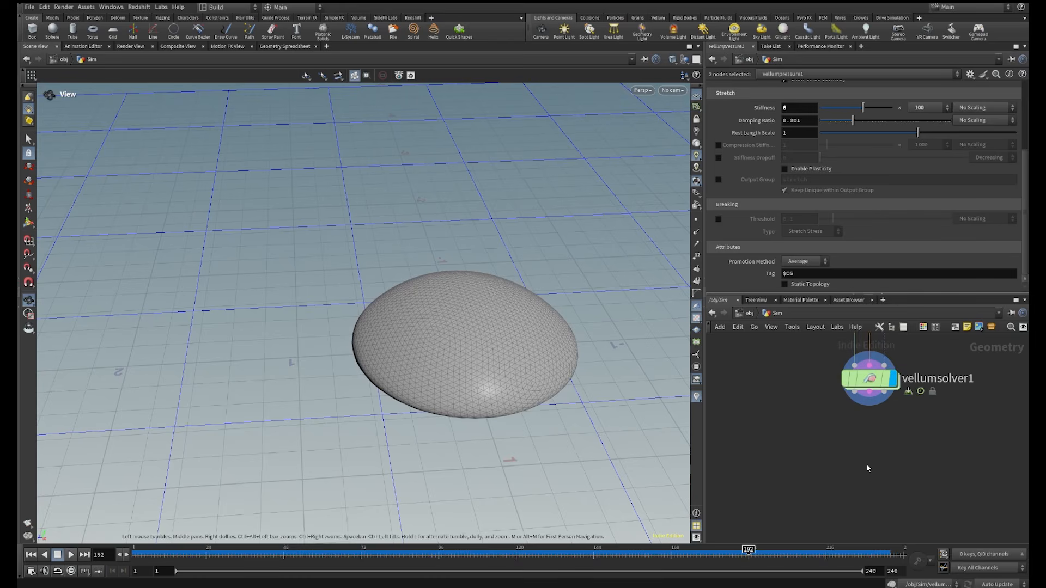
{"action": "left_click", "coordinate": [868, 467]}
{"action": "key", "text": "Tab"}
{"action": "type", "text": "vpo"}
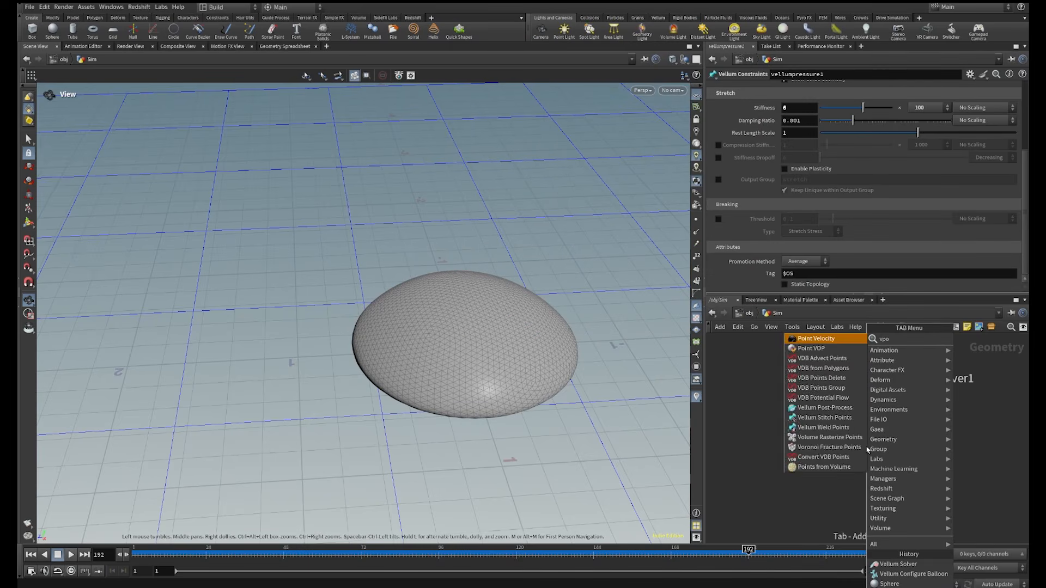
{"action": "type", "text": "st"}
{"action": "key", "text": "Return"}
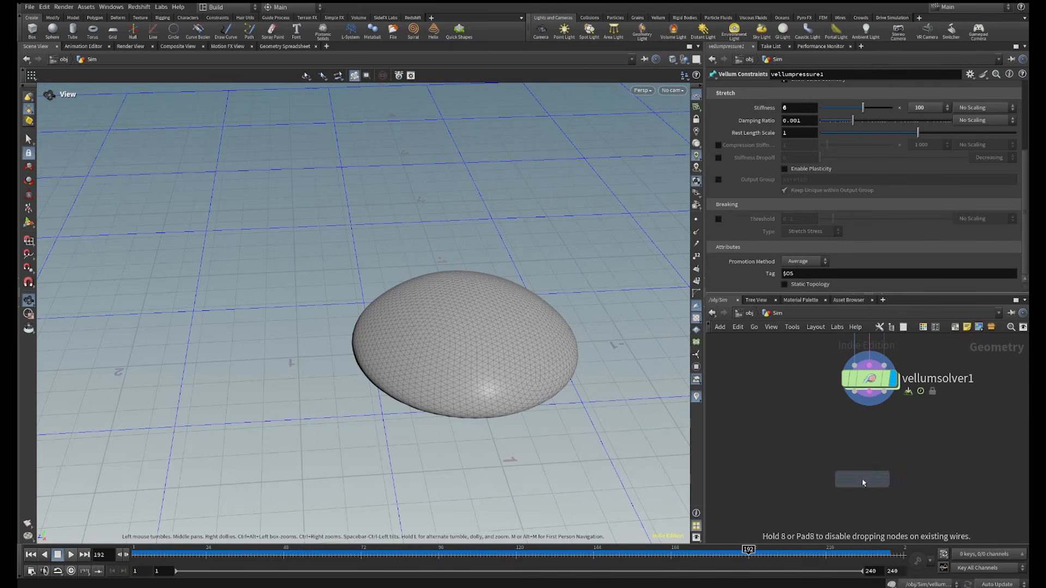
{"action": "left_click", "coordinate": [862, 479]}
Wire all three outputs of vellumsolver1 into vellumpostprocess1 and display the post-process result
{"action": "left_click", "coordinate": [854, 391]}
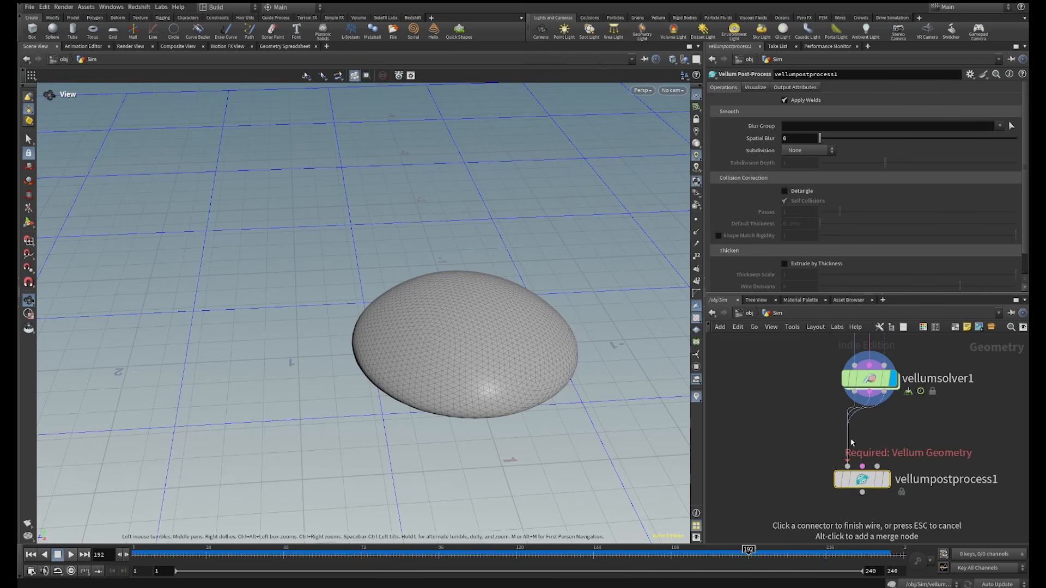
{"action": "left_click", "coordinate": [848, 464]}
{"action": "left_click", "coordinate": [884, 480]}
Add a File Cache node fed by the output of vellumpostprocess1
{"action": "middle_click_drag", "start_coordinate": [958, 492], "coordinate": [925, 355]}
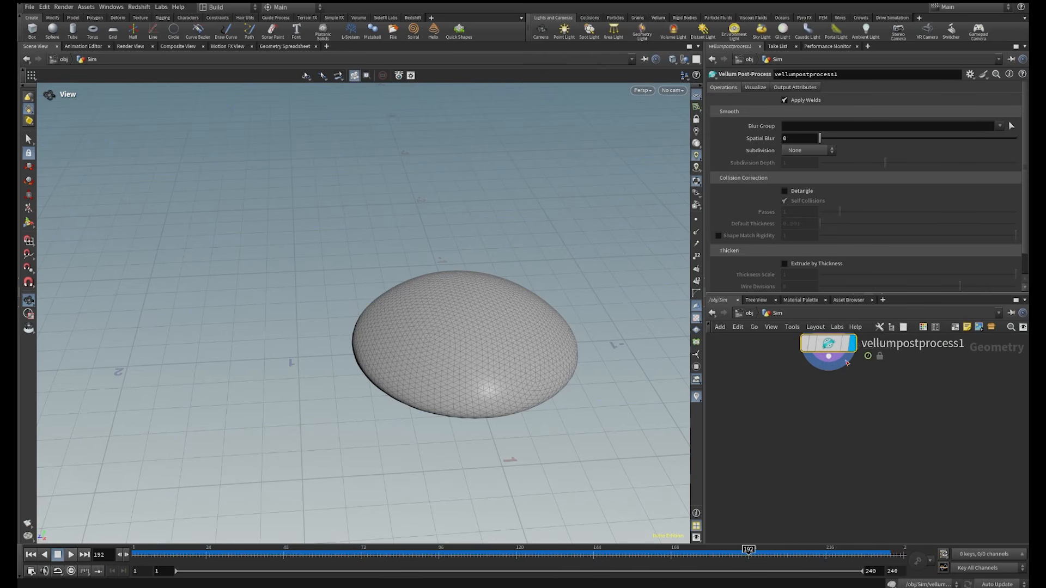
{"action": "middle_click_drag", "start_coordinate": [894, 429], "coordinate": [904, 467]}
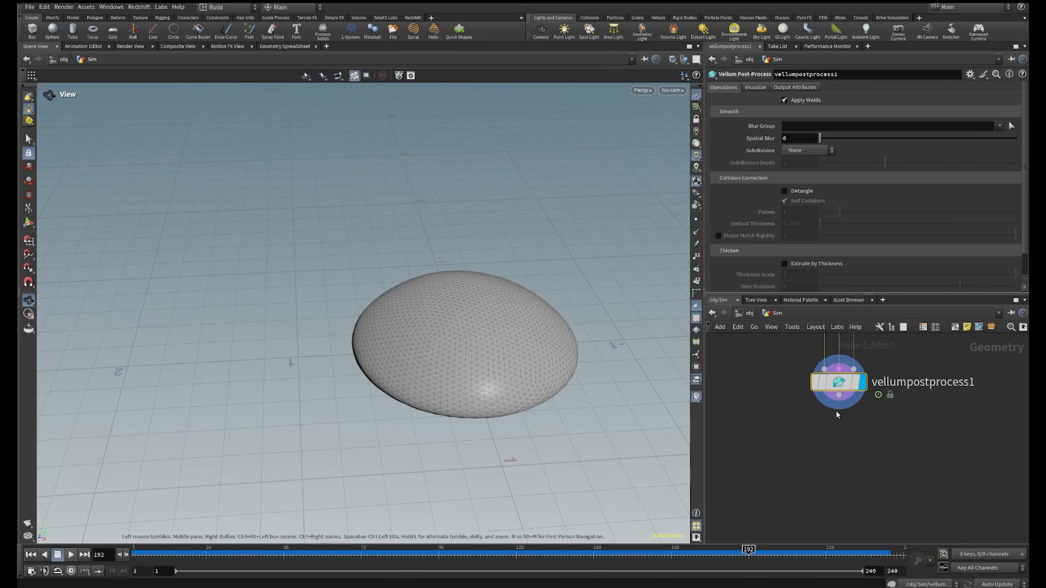
{"action": "key", "text": "Tab"}
{"action": "type", "text": "fil"}
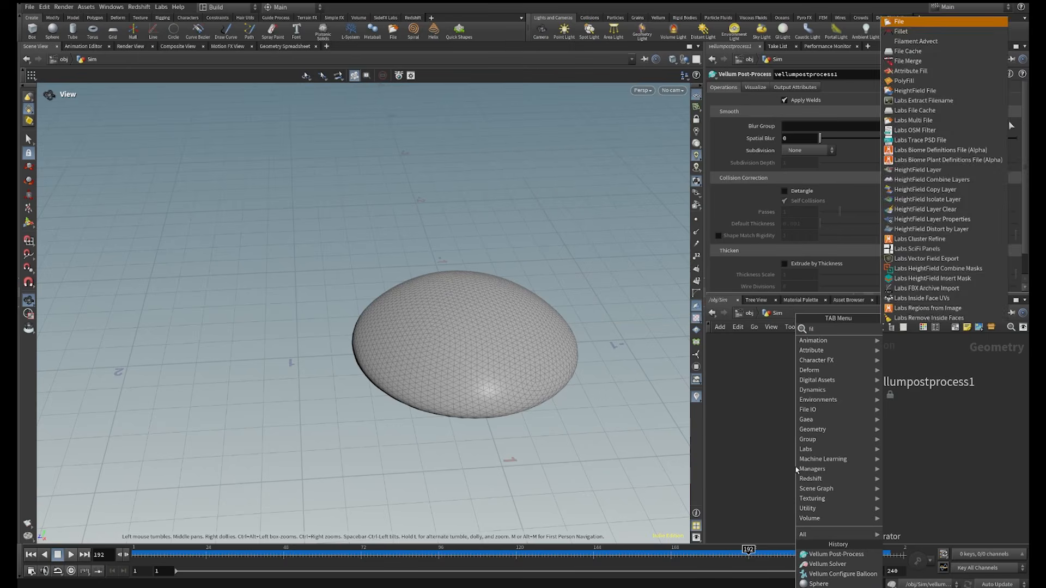
{"action": "type", "text": "ec"}
{"action": "key", "text": "Return"}
{"action": "left_click", "coordinate": [795, 469]}
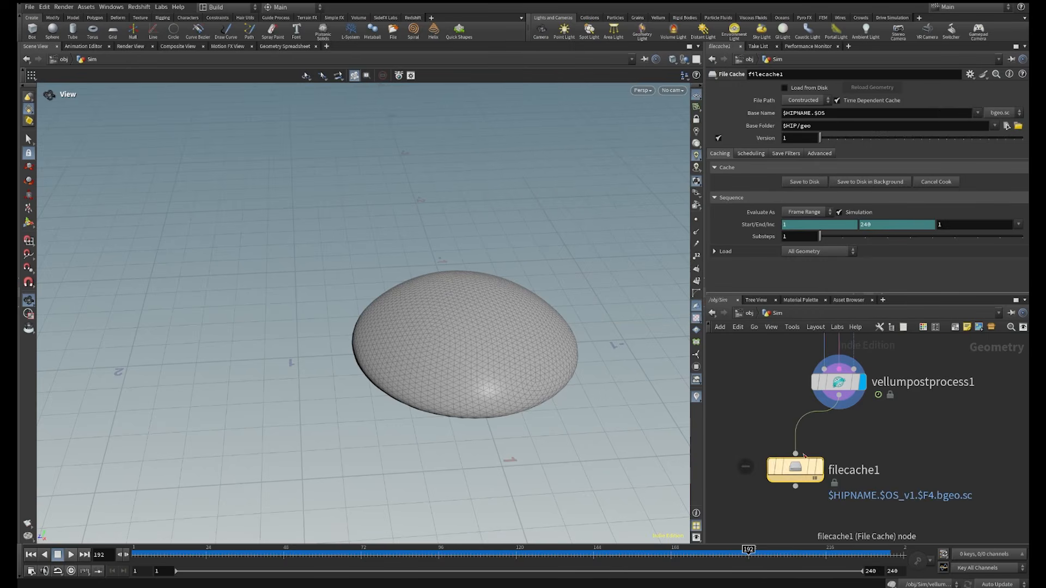
Turn off the time-dependent cache on the File Cache node and save frame 192's geometry to disk
{"action": "left_click", "coordinate": [837, 100]}
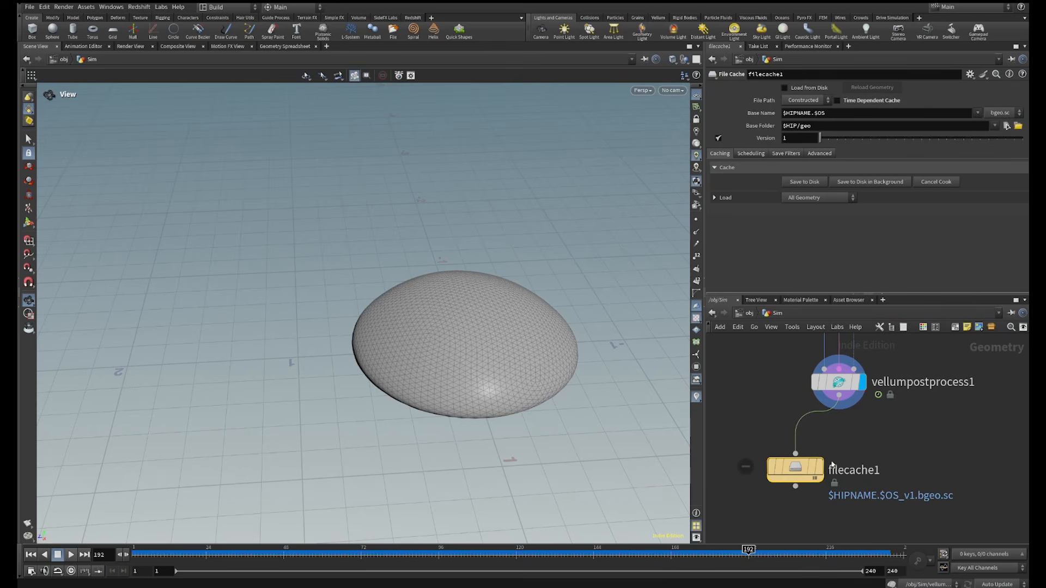
{"action": "left_click", "coordinate": [802, 183]}
{"action": "scroll", "coordinate": [855, 489], "scroll_direction": "down", "scroll_amount": 3}
{"action": "middle_click_drag", "start_coordinate": [862, 459], "coordinate": [868, 433]}
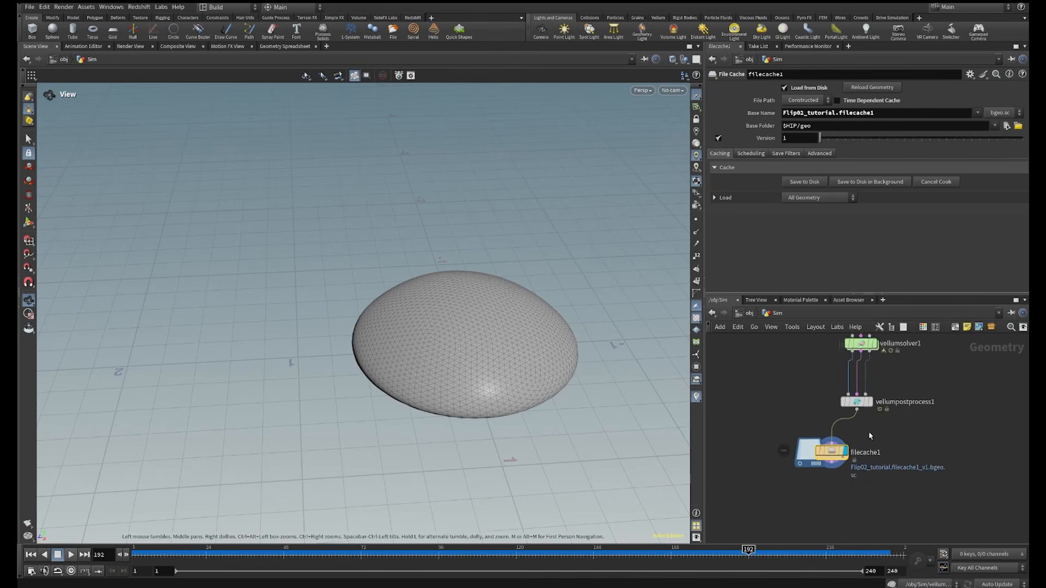
Cut the wire between vellumpostprocess1 and filecache1 and inspect the cached mesh from several angles
{"action": "scroll", "coordinate": [868, 432], "scroll_direction": "up", "scroll_amount": 2}
{"action": "key", "text": "y"}
{"action": "left_click_drag", "start_coordinate": [855, 420], "coordinate": [789, 415]}
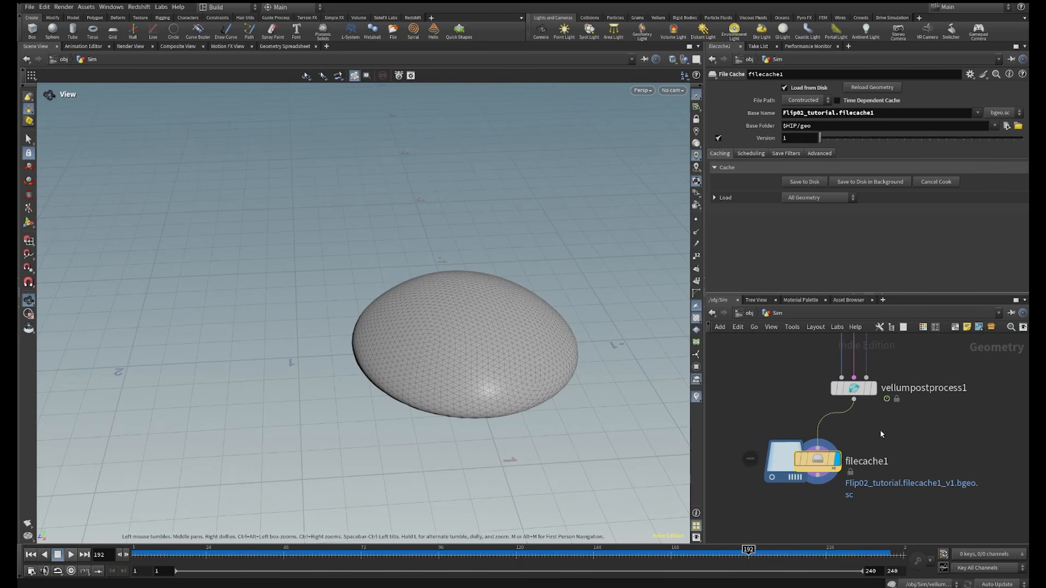
{"action": "key", "text": "y"}
{"action": "left_click_drag", "start_coordinate": [880, 429], "coordinate": [784, 425]}
{"action": "right_click_drag", "start_coordinate": [516, 340], "coordinate": [478, 351]}
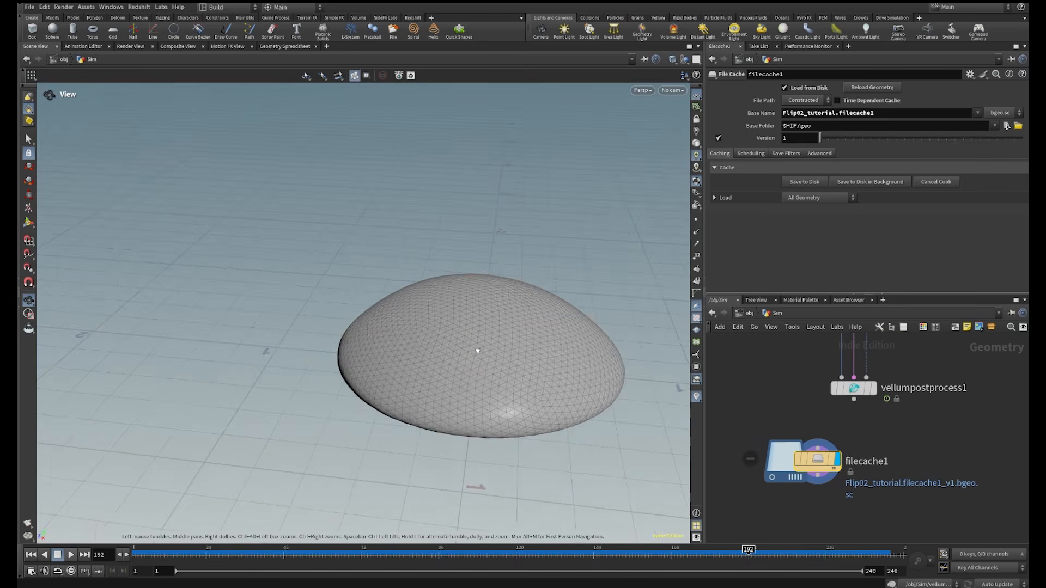
{"action": "left_click_drag", "start_coordinate": [478, 351], "coordinate": [511, 318]}
{"action": "right_click_drag", "start_coordinate": [510, 318], "coordinate": [445, 364]}
{"action": "left_click_drag", "start_coordinate": [446, 332], "coordinate": [481, 357]}
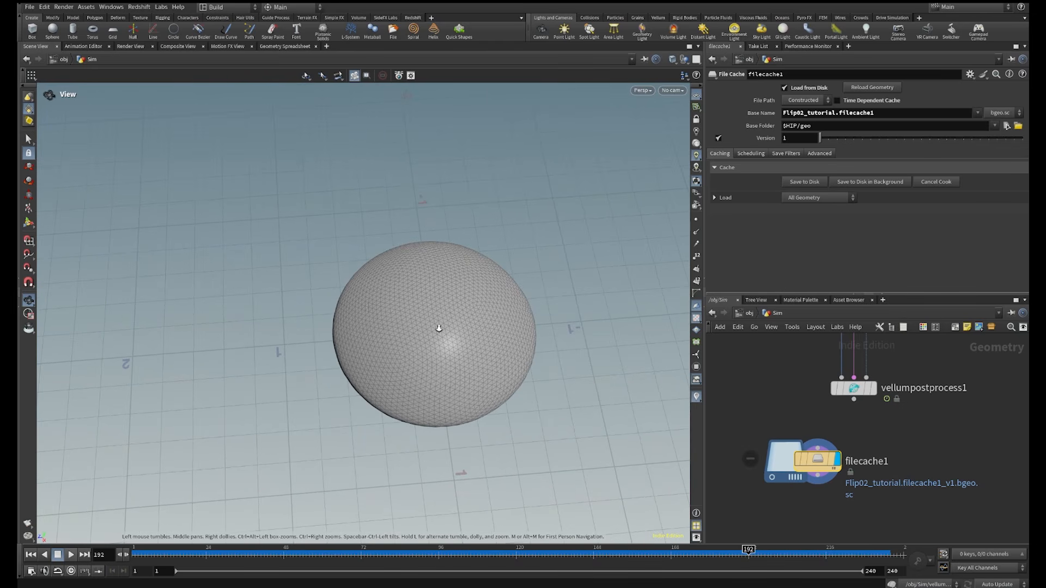
{"action": "right_click_drag", "start_coordinate": [439, 328], "coordinate": [480, 311]}
{"action": "mouse_move", "coordinate": [482, 368]}
{"action": "left_mouse_down"}
{"action": "mouse_move", "coordinate": [479, 261]}
{"action": "mouse_move", "coordinate": [473, 360]}
{"action": "left_mouse_up"}
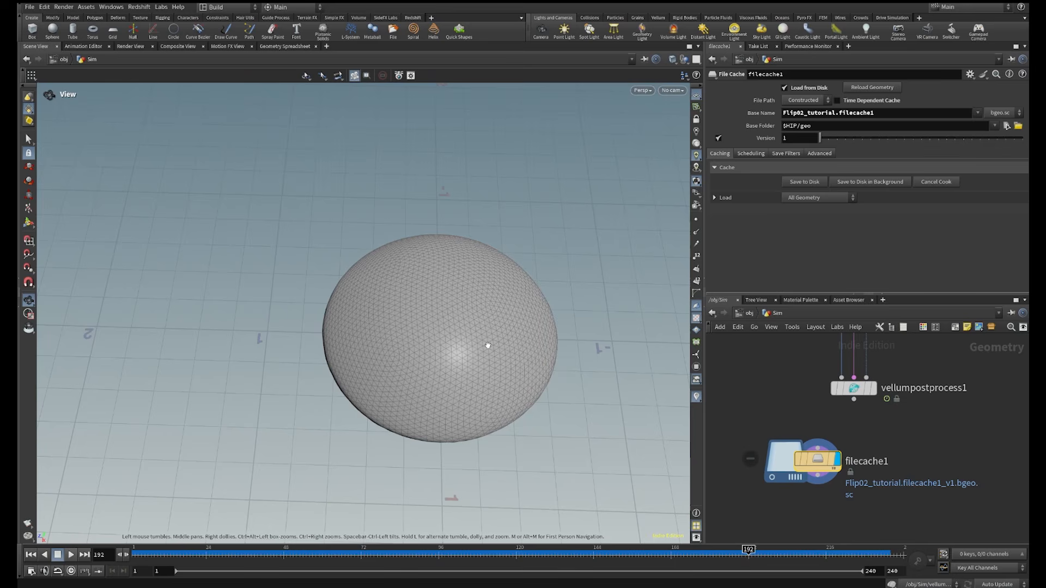
Add a Transform node fed by filecache1's output and display its result
{"action": "scroll", "coordinate": [864, 392], "scroll_direction": "down", "scroll_amount": 2}
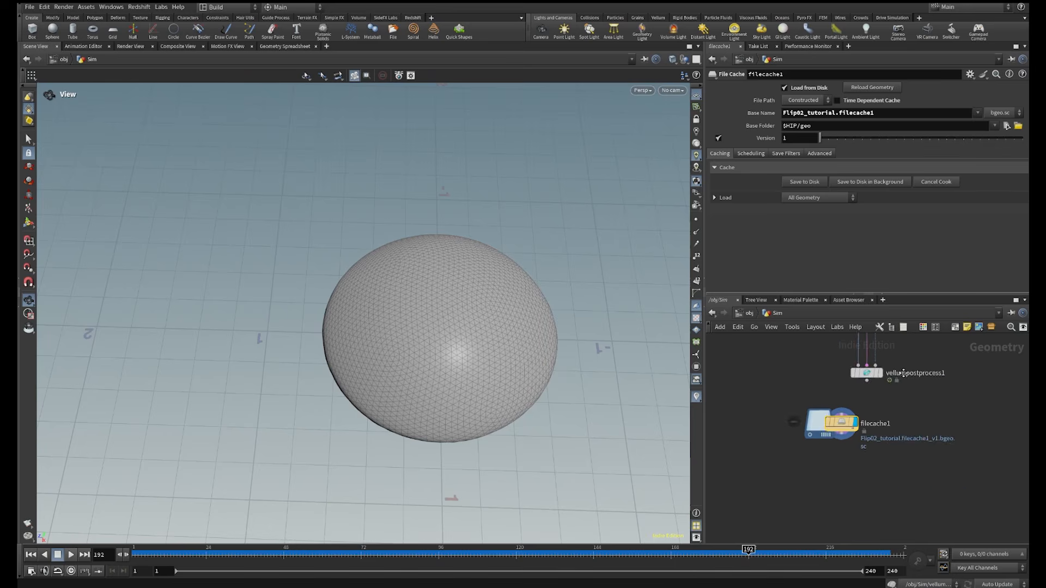
{"action": "middle_click_drag", "start_coordinate": [854, 446], "coordinate": [854, 396]}
{"action": "scroll", "coordinate": [855, 396], "scroll_direction": "up", "scroll_amount": 3}
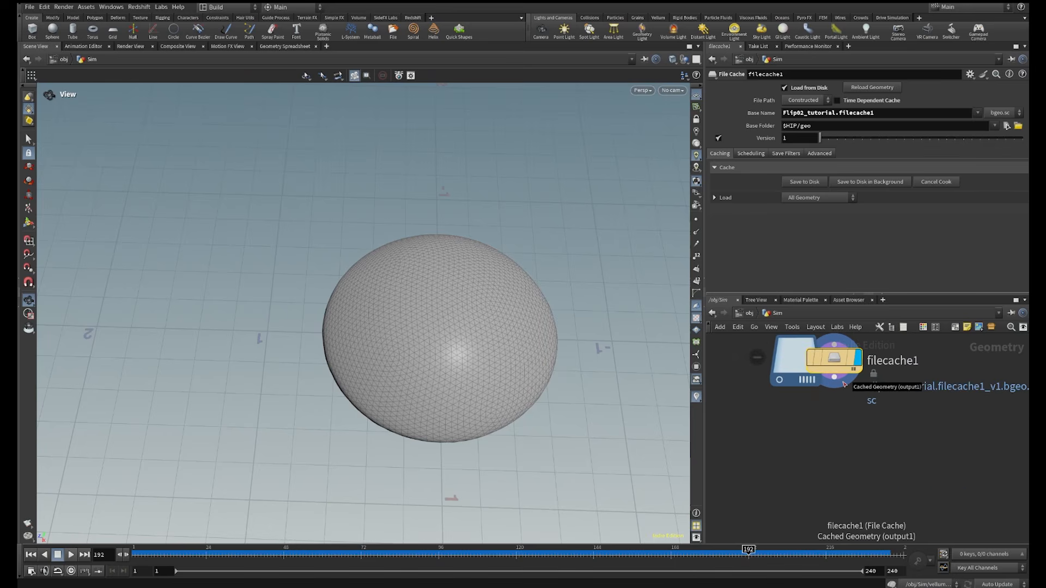
{"action": "left_click_drag", "start_coordinate": [844, 384], "coordinate": [786, 471]}
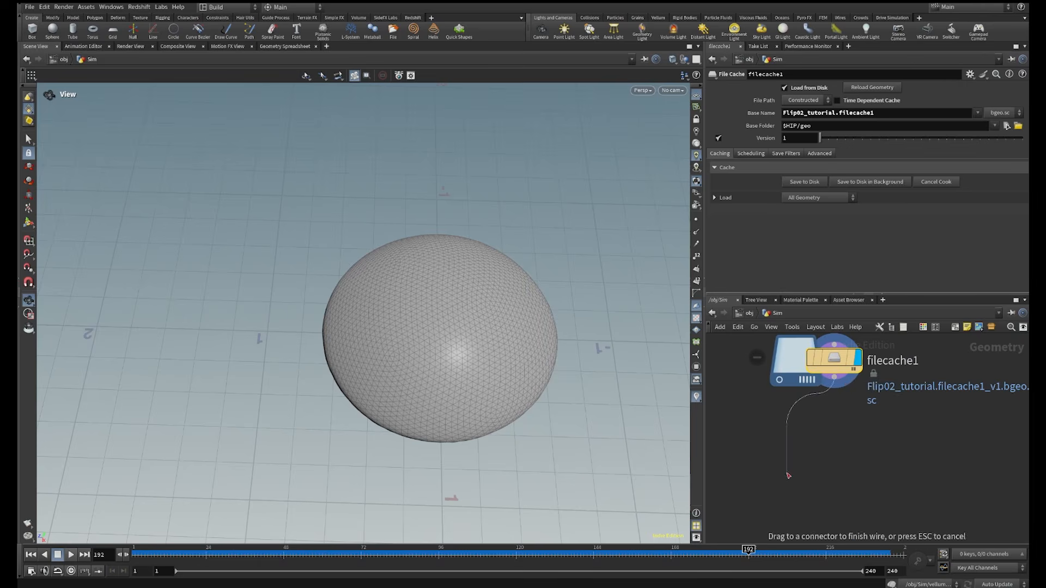
{"action": "type", "text": "transfo"}
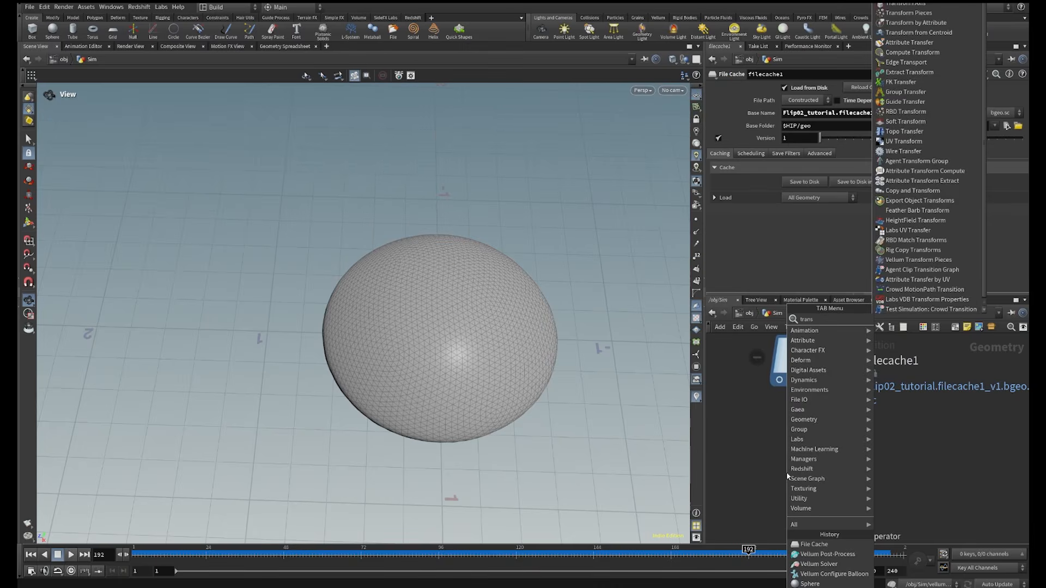
{"action": "key", "text": "Return"}
{"action": "left_click", "coordinate": [810, 473]}
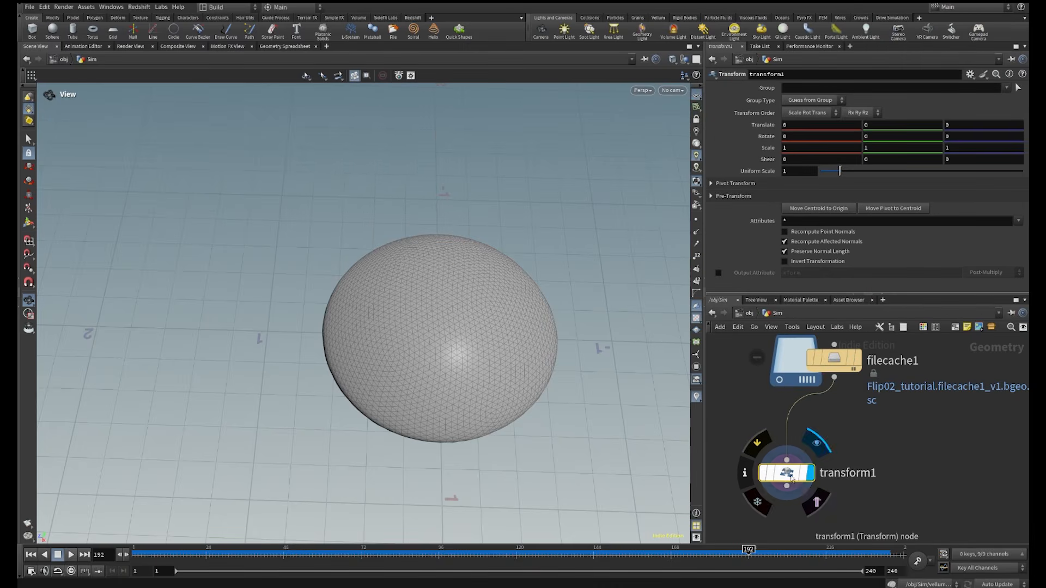
Set the Transform node's scale to 1.8 in X and Z to widen the flattened mesh
{"action": "left_click_drag", "start_coordinate": [484, 334], "coordinate": [450, 398]}
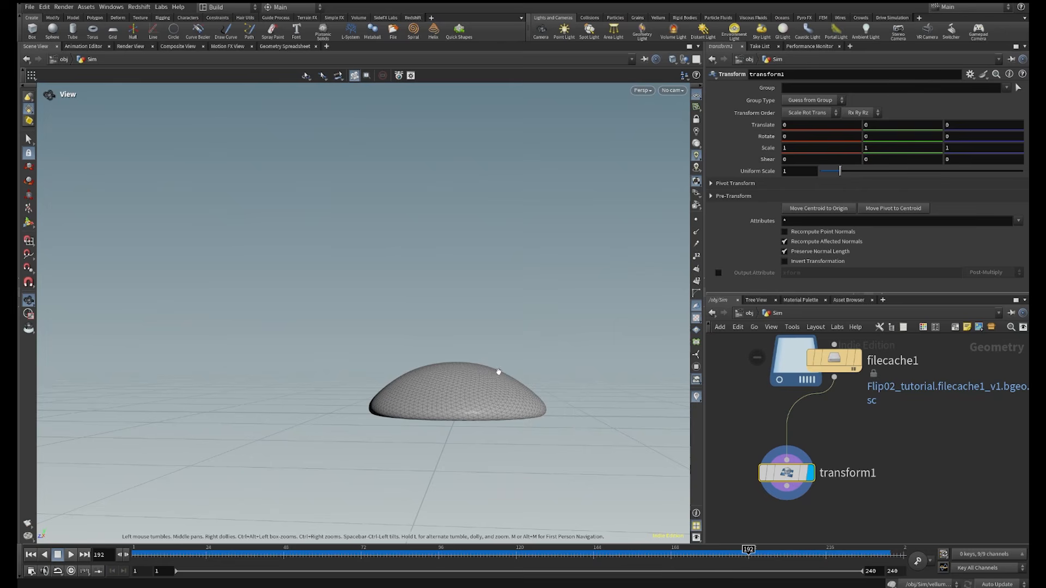
{"action": "left_click_drag", "start_coordinate": [499, 372], "coordinate": [486, 397]}
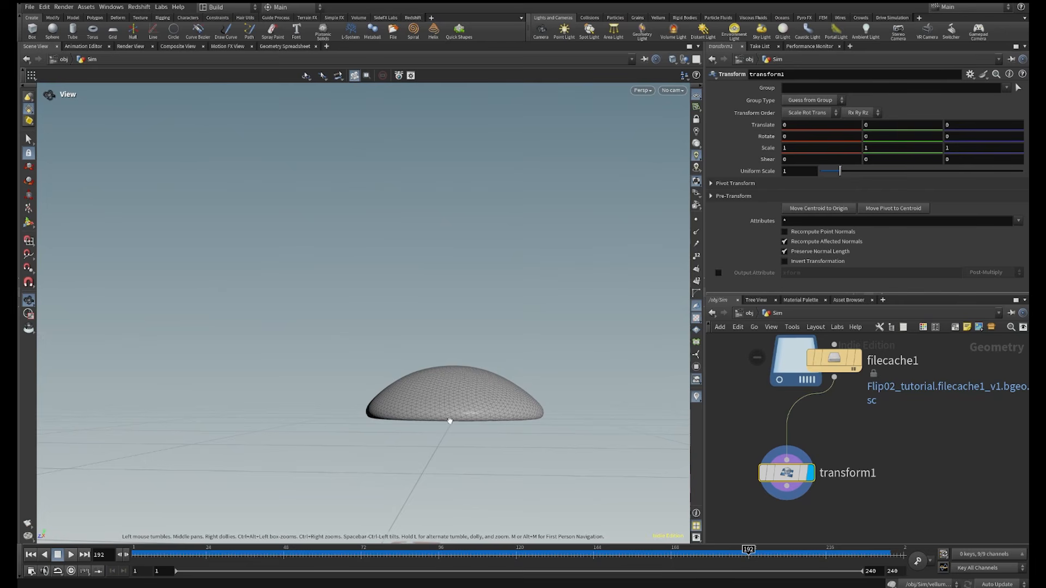
{"action": "scroll", "coordinate": [822, 414], "scroll_direction": "up", "scroll_amount": 2}
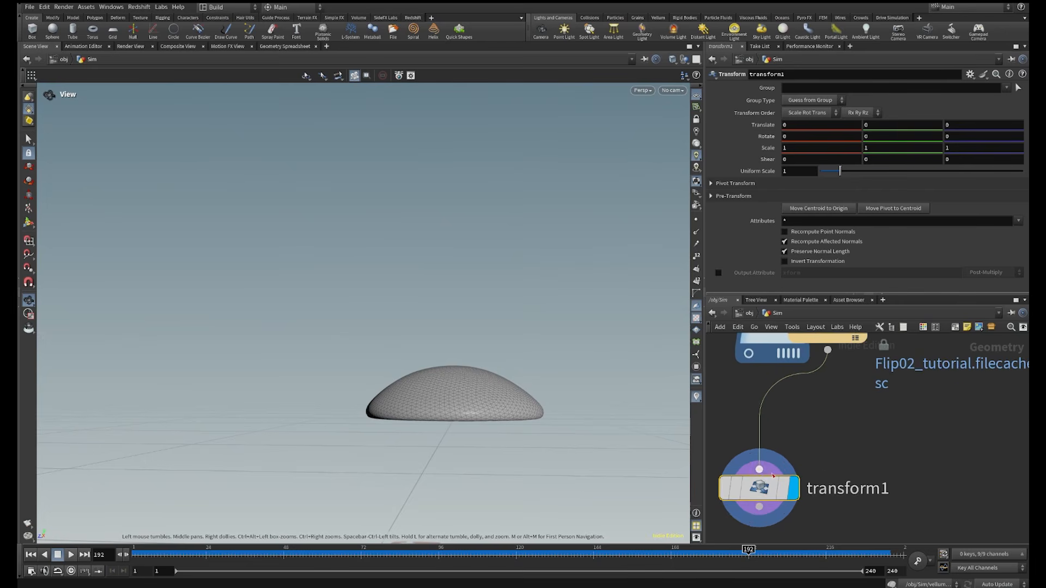
{"action": "left_click", "coordinate": [800, 150]}
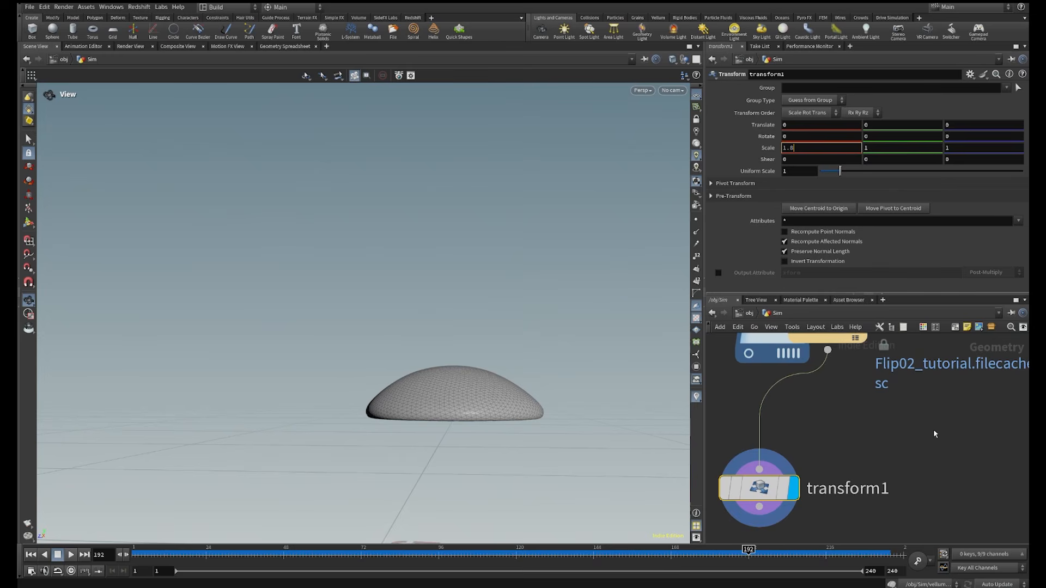
{"action": "key", "text": "Return"}
{"action": "left_click_drag", "start_coordinate": [517, 363], "coordinate": [448, 402]}
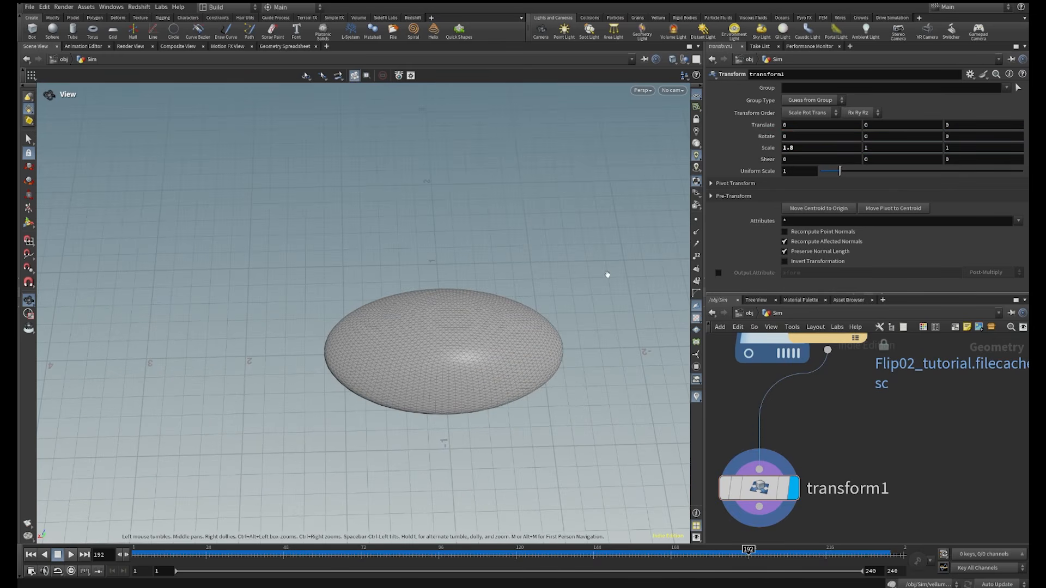
{"action": "left_click", "coordinate": [964, 148]}
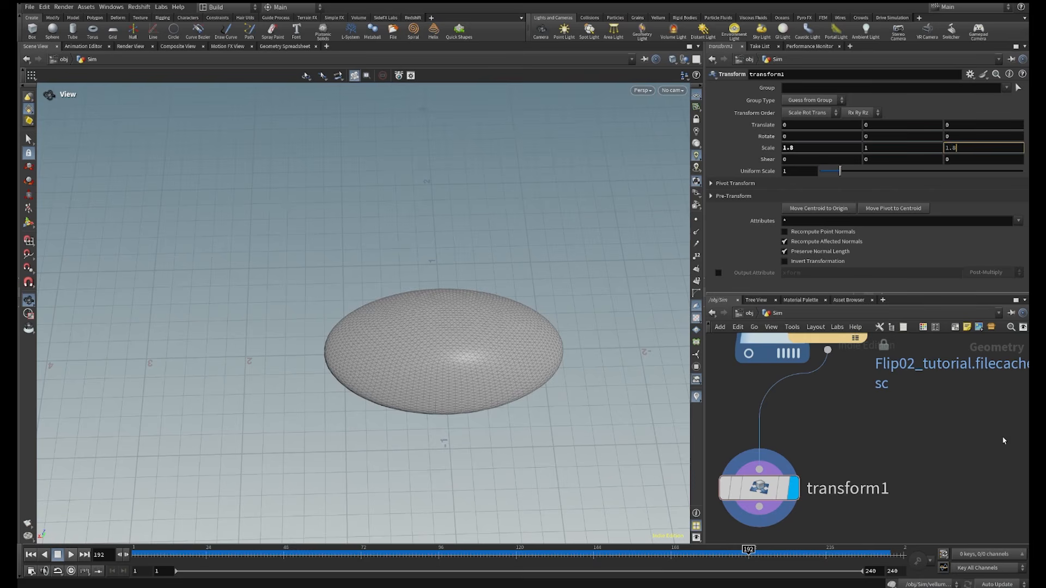
{"action": "type", "text": "1.8"}
{"action": "key", "text": "Return"}
Set the Transform node's Y scale to 0.78 and check the mesh's flattened shape
{"action": "left_click", "coordinate": [879, 147]}
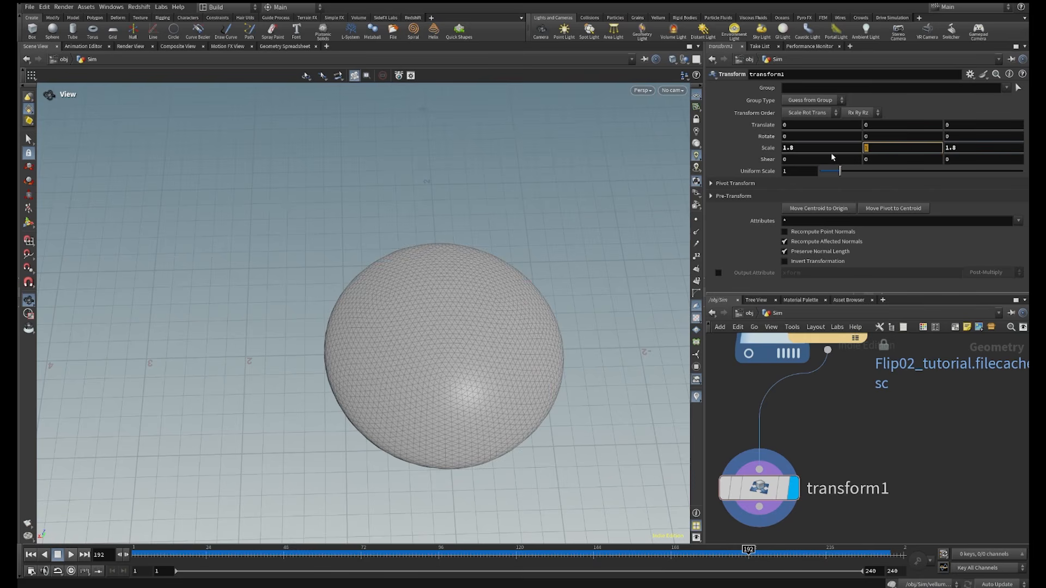
{"action": "type", "text": "0.78"}
{"action": "key", "text": "Return"}
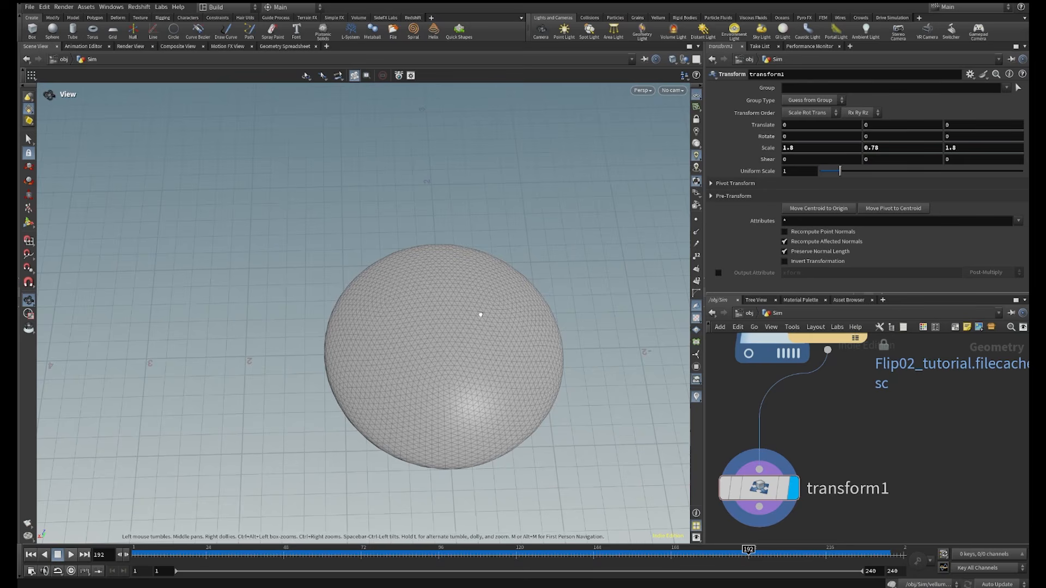
{"action": "left_click_drag", "start_coordinate": [480, 315], "coordinate": [407, 311]}
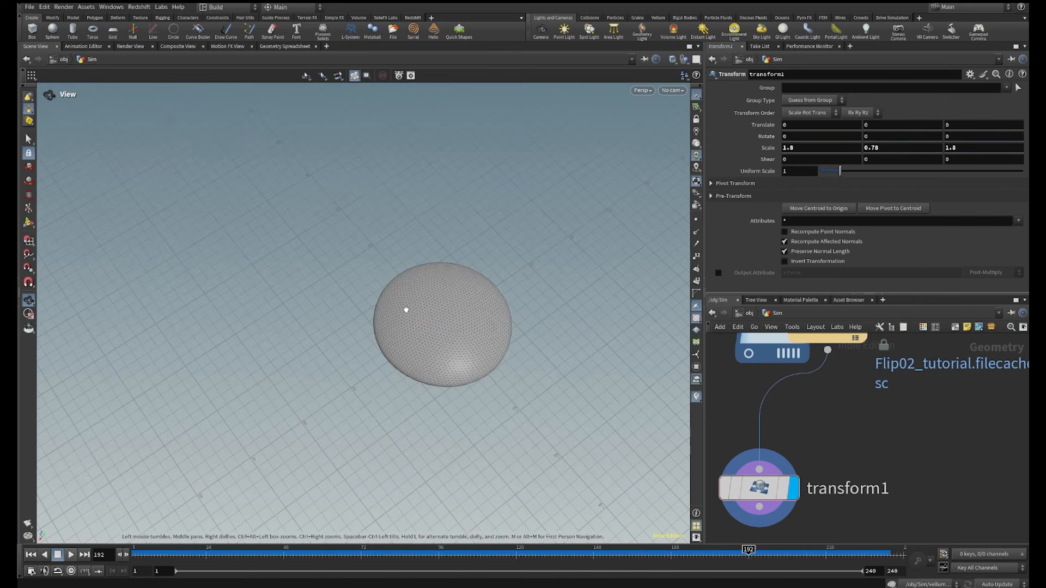
Add a FLIP DOP Source node fed by transform1's output
{"action": "scroll", "coordinate": [764, 402], "scroll_direction": "down", "scroll_amount": 3}
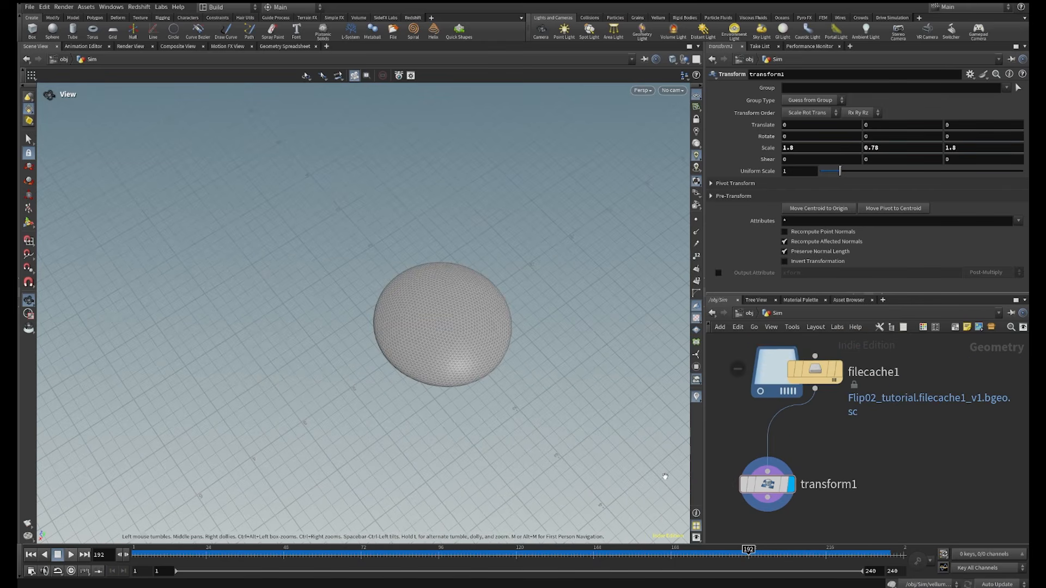
{"action": "middle_click_drag", "start_coordinate": [818, 460], "coordinate": [833, 391]}
{"action": "scroll", "coordinate": [800, 420], "scroll_direction": "up", "scroll_amount": 1}
{"action": "left_click_drag", "start_coordinate": [777, 418], "coordinate": [791, 420]}
{"action": "middle_click_drag", "start_coordinate": [872, 469], "coordinate": [846, 398]}
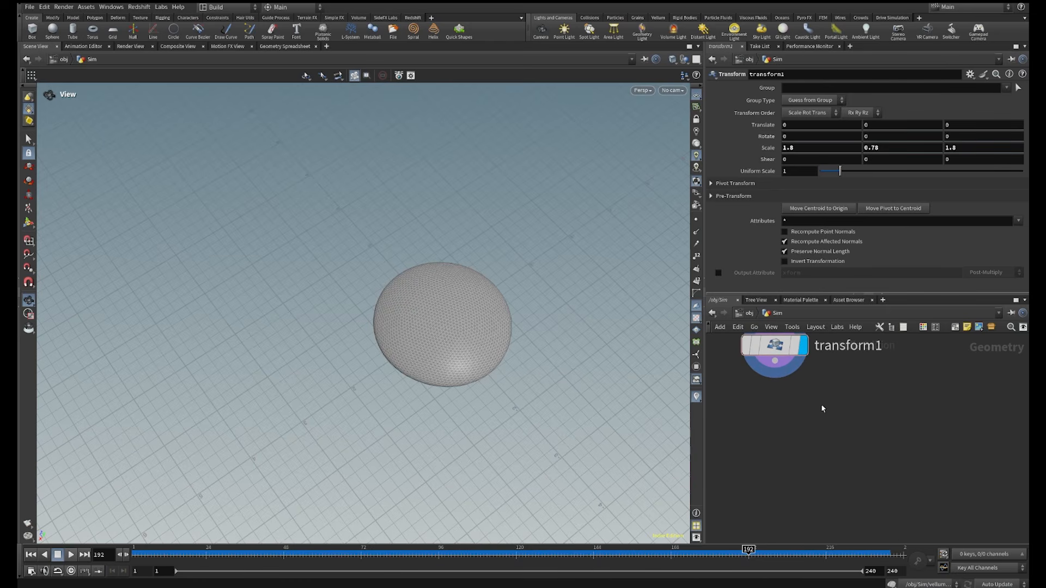
{"action": "left_click", "coordinate": [774, 361]}
{"action": "key", "text": "Tab"}
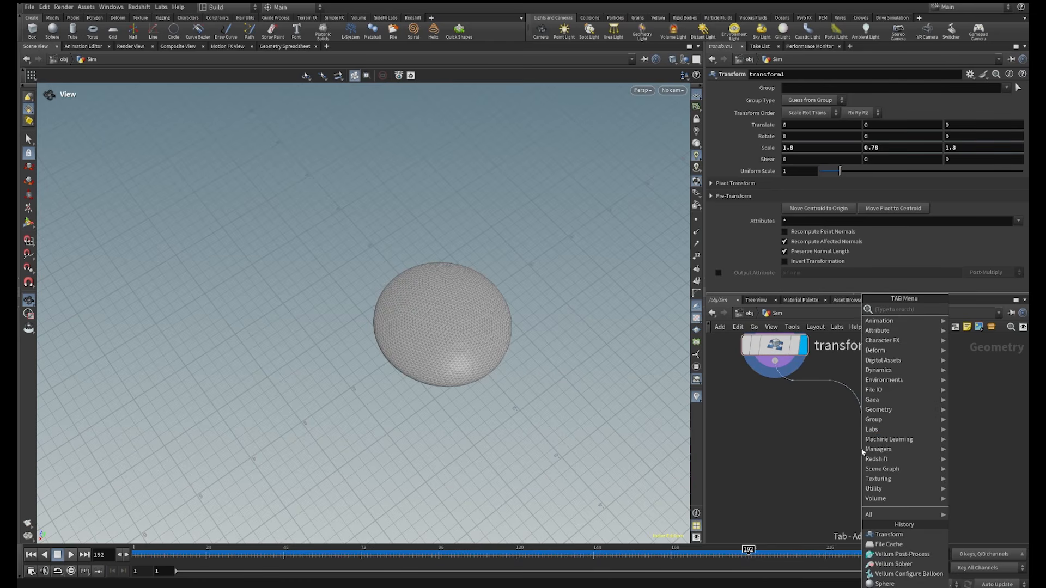
{"action": "type", "text": "flipdop"}
{"action": "key", "text": "Return"}
{"action": "left_click", "coordinate": [862, 450]}
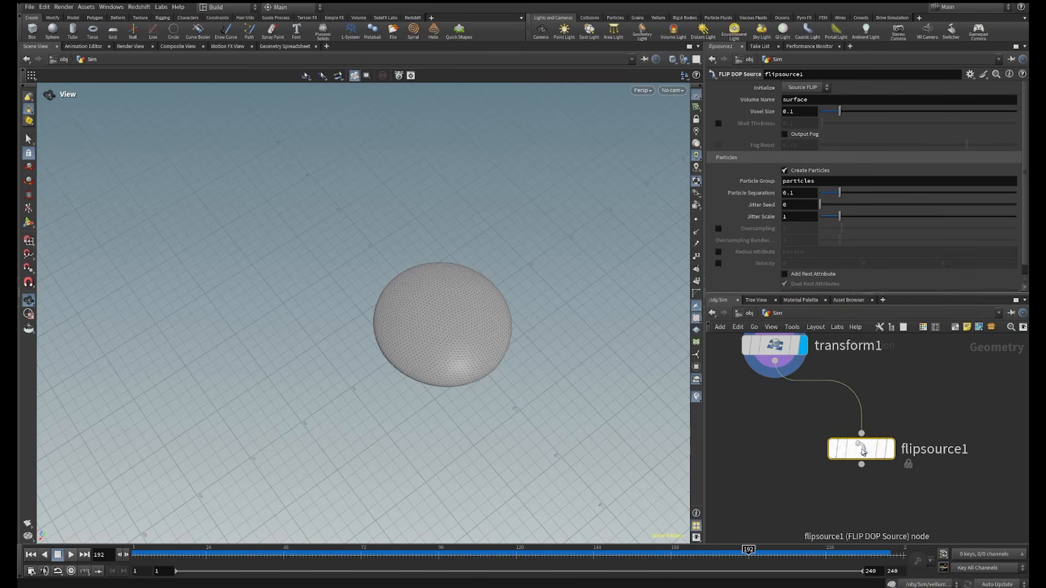
Display the result of the FLIP DOP Source node and examine the generated surface from the side
{"action": "left_click", "coordinate": [889, 449]}
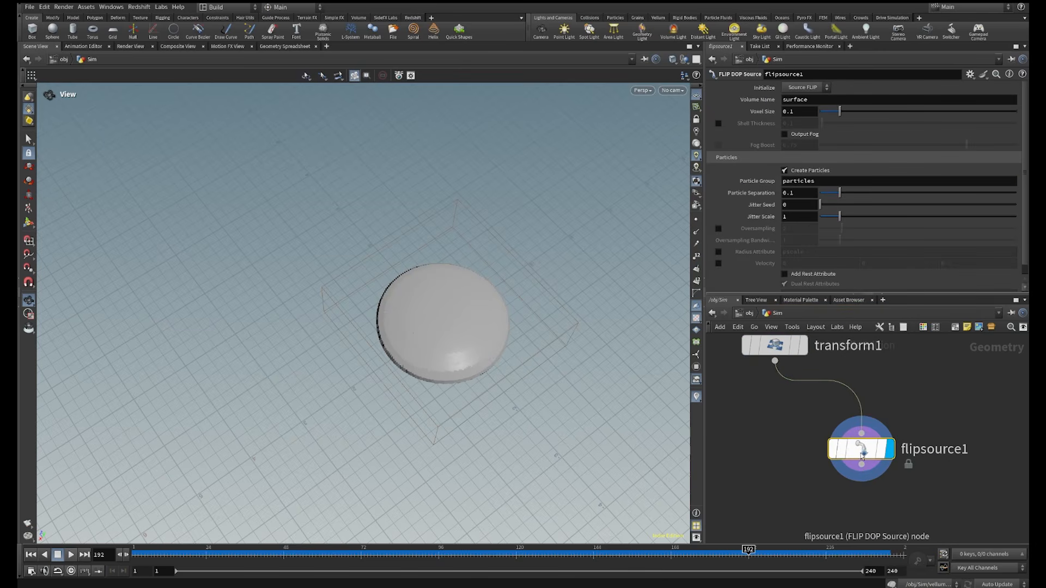
{"action": "left_click_drag", "start_coordinate": [504, 350], "coordinate": [528, 355]}
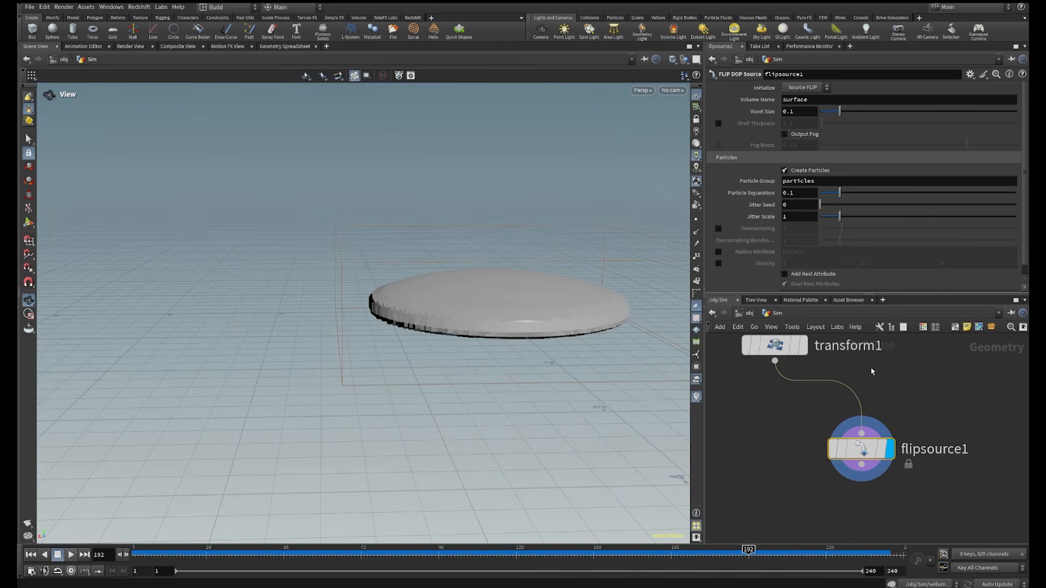
{"action": "right_click_drag", "start_coordinate": [514, 322], "coordinate": [564, 271]}
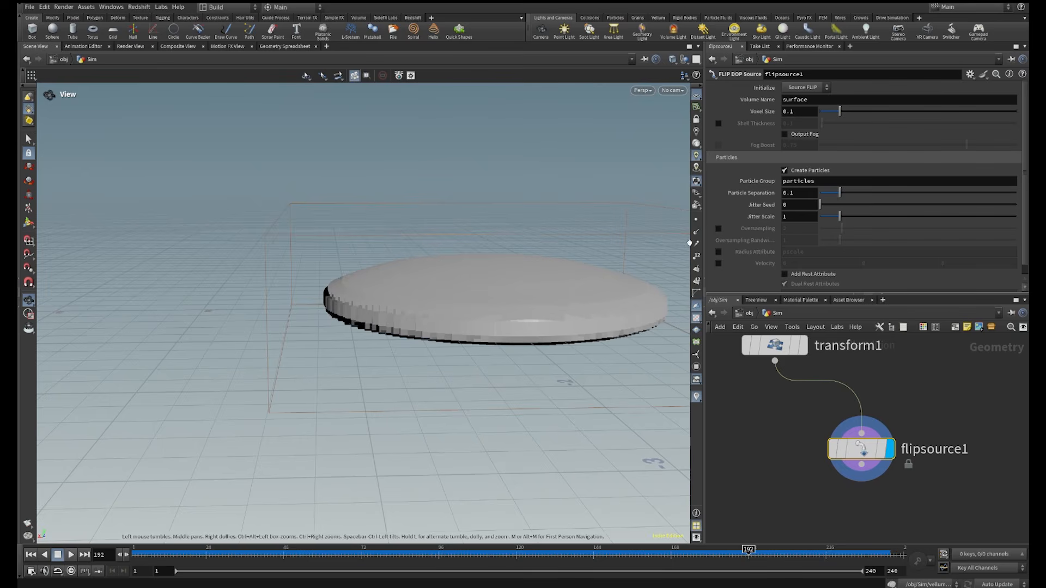
Inspect the node information of flipsource1 and examine its generated surface
{"action": "middle_click", "coordinate": [834, 451]}
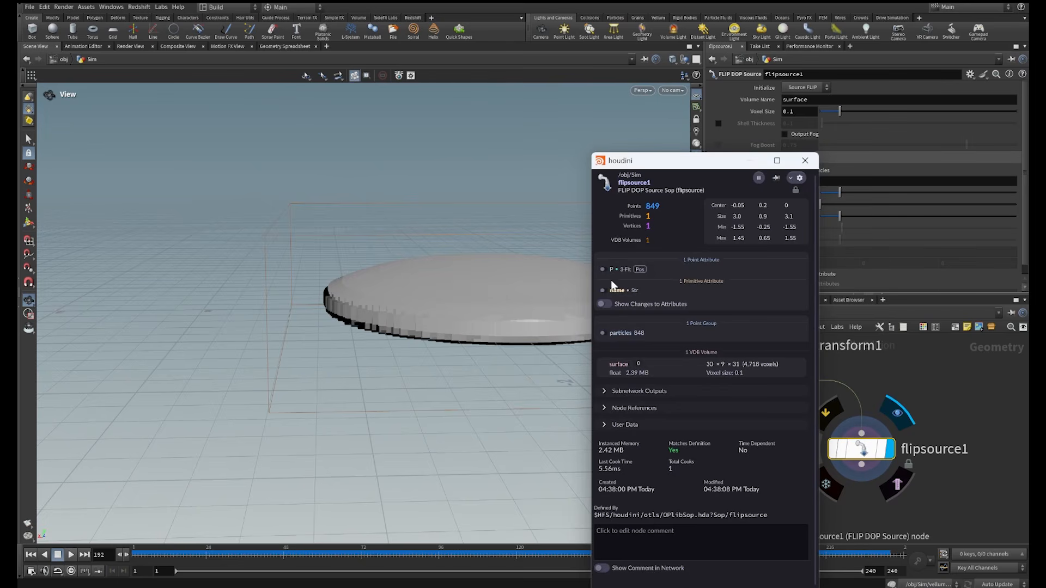
{"action": "left_click", "coordinate": [805, 161]}
{"action": "scroll", "coordinate": [583, 227], "scroll_direction": "up", "scroll_amount": 5}
{"action": "scroll", "coordinate": [552, 289], "scroll_direction": "down", "scroll_amount": 5}
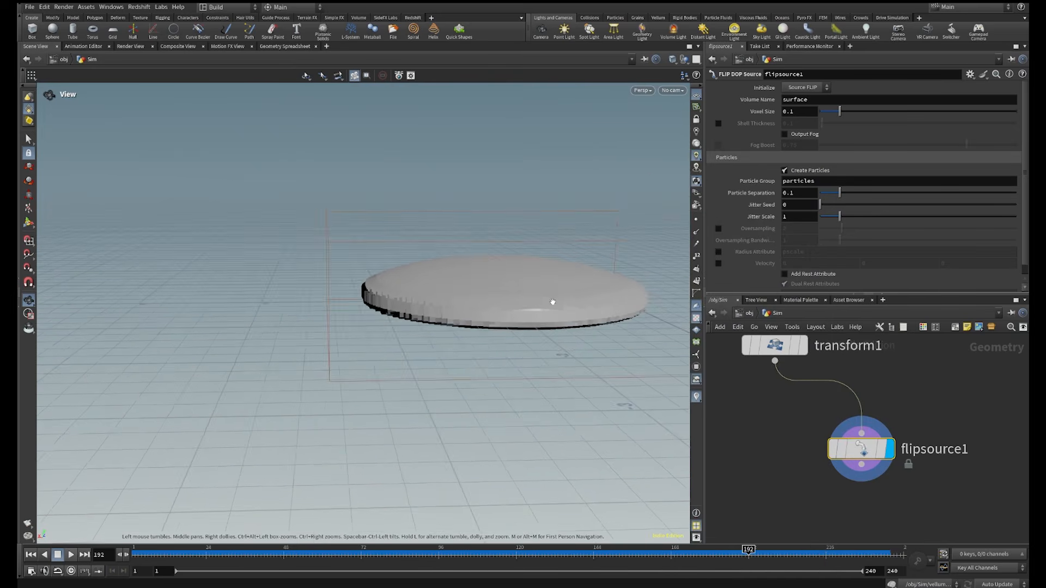
Add a Blast node fed by flipsource1's output and display its result
{"action": "scroll", "coordinate": [936, 416], "scroll_direction": "down", "scroll_amount": 3}
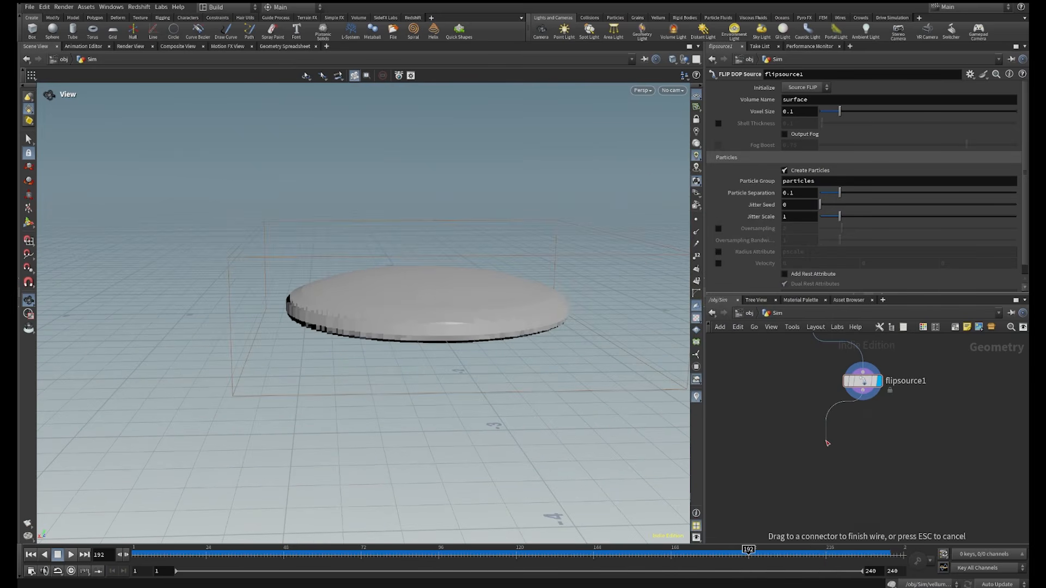
{"action": "key", "text": "Tab"}
{"action": "type", "text": "blast"}
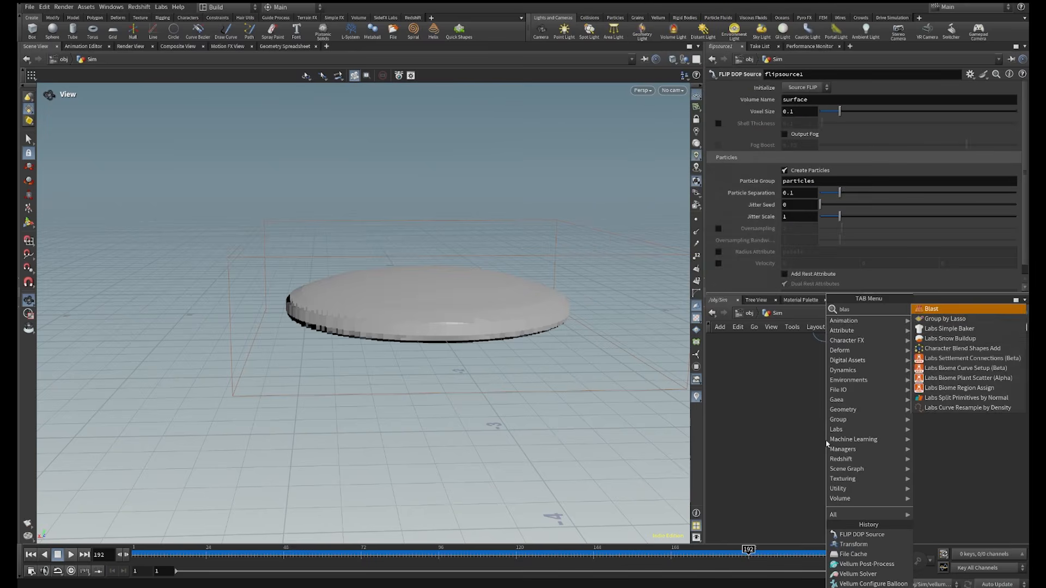
{"action": "key", "text": "Return"}
{"action": "left_click", "coordinate": [826, 440]}
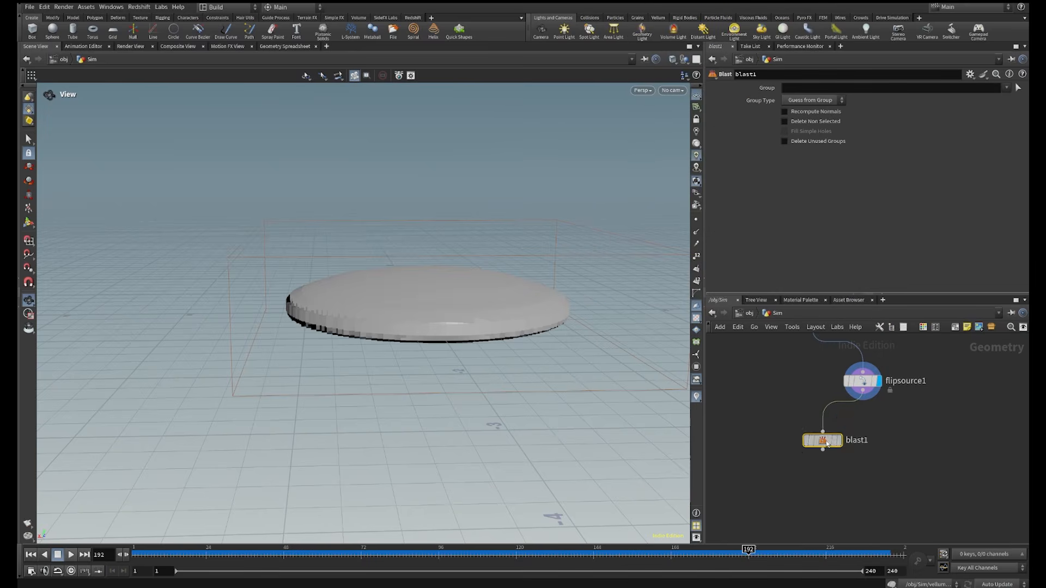
{"action": "left_click", "coordinate": [842, 441]}
{"action": "left_click", "coordinate": [1006, 89]}
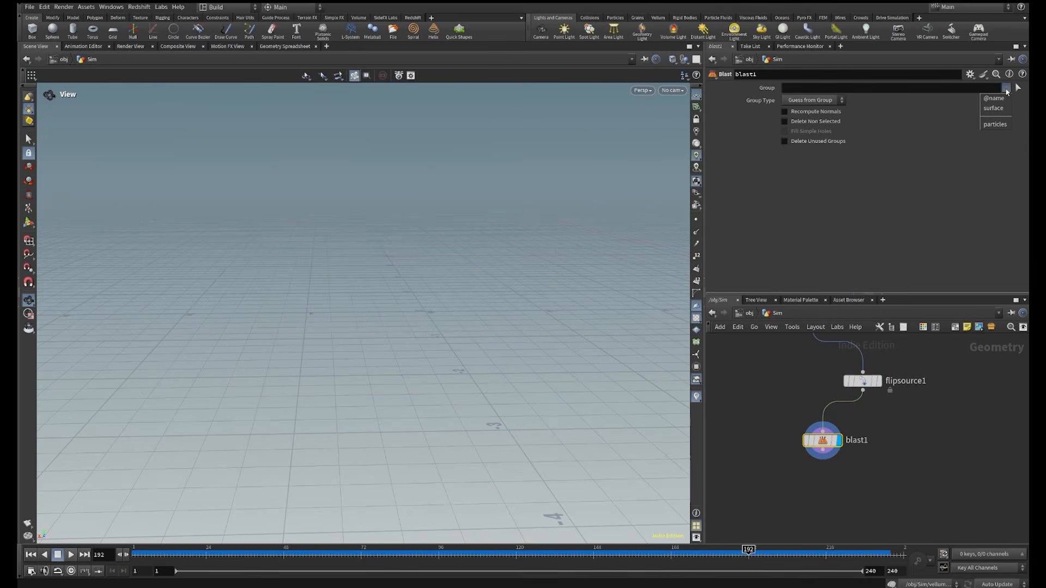
{"action": "left_click", "coordinate": [997, 111]}
{"action": "right_click_drag", "start_coordinate": [476, 332], "coordinate": [567, 266]}
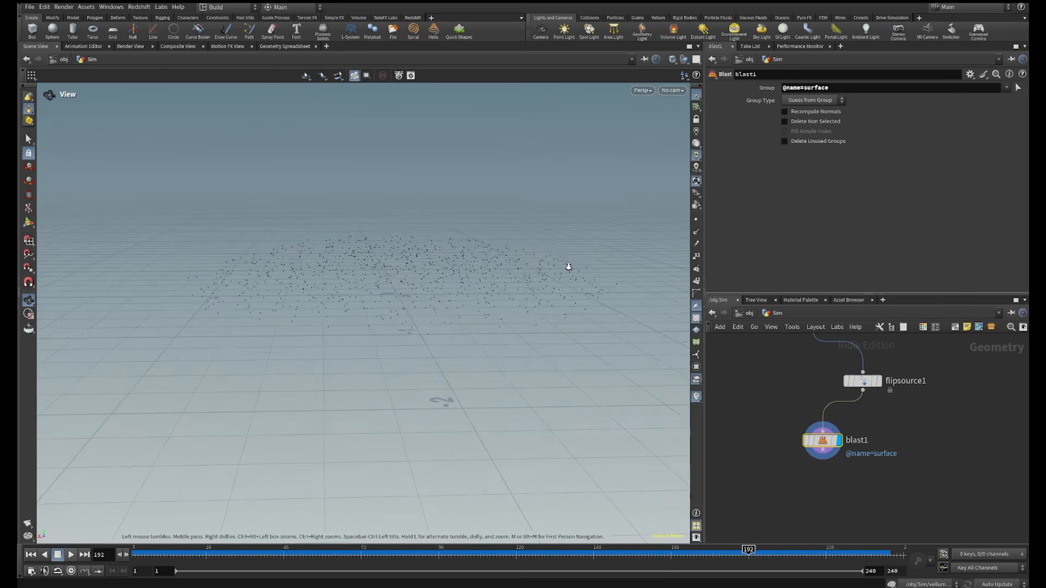
{"action": "middle_click_drag", "start_coordinate": [567, 267], "coordinate": [581, 361]}
{"action": "left_click_drag", "start_coordinate": [481, 334], "coordinate": [479, 378]}
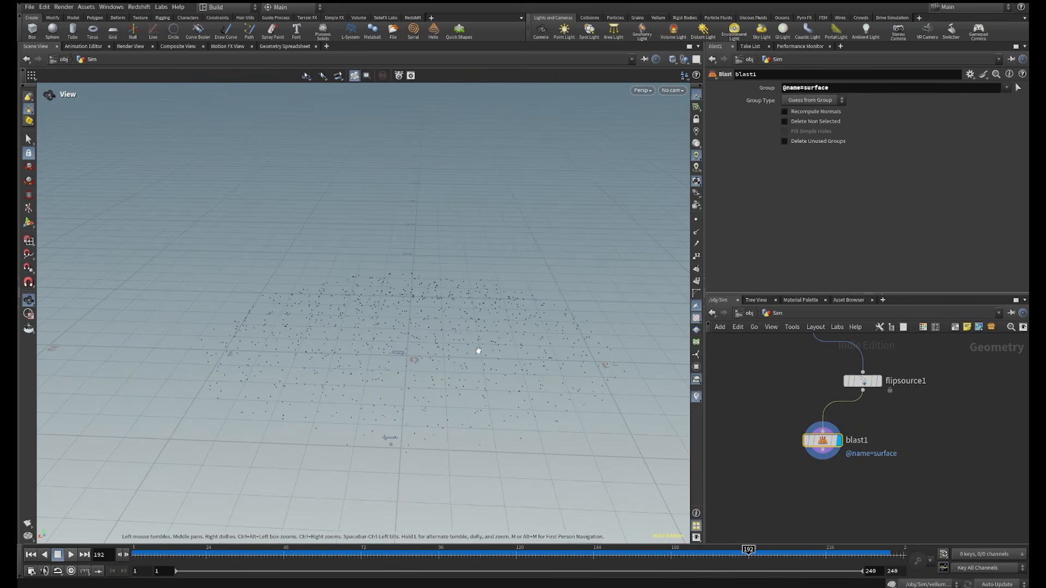
Lower flipsource1's Particle Separation to 0.028 and check the point count on blast1
{"action": "left_click_drag", "start_coordinate": [862, 381], "coordinate": [845, 380]}
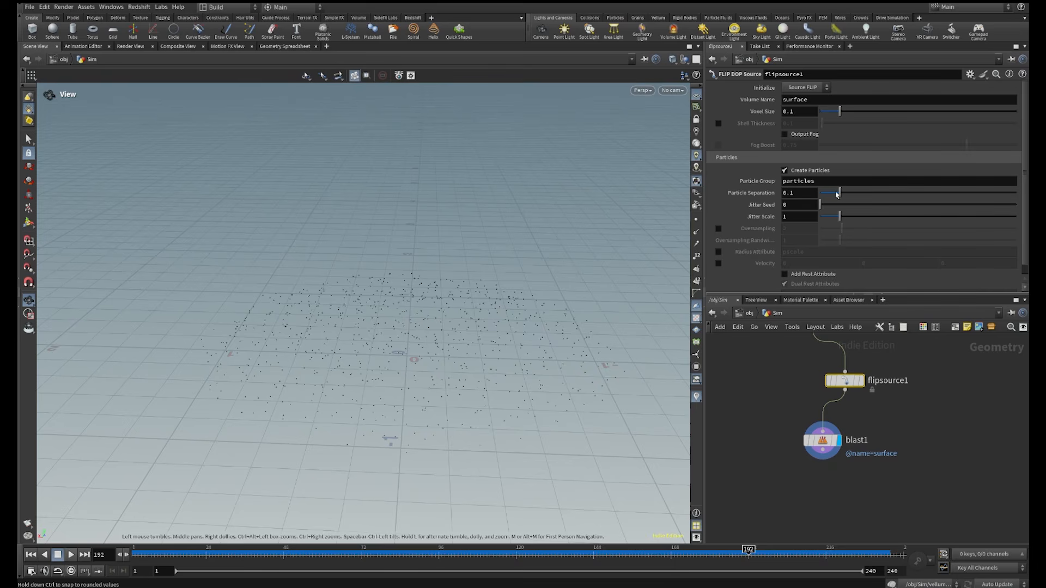
{"action": "left_click_drag", "start_coordinate": [838, 194], "coordinate": [826, 193]}
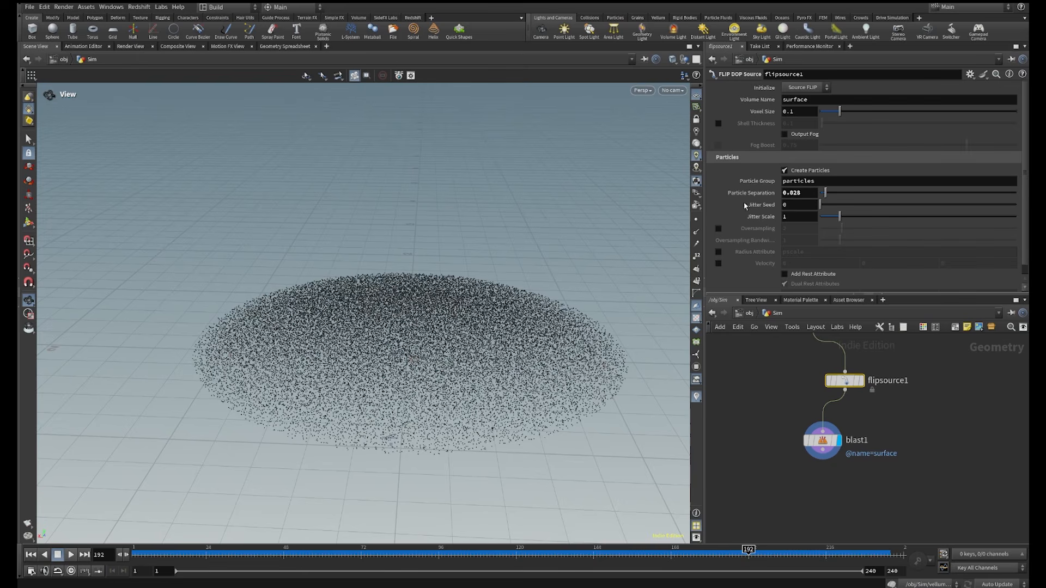
{"action": "mouse_move", "coordinate": [472, 363]}
{"action": "right_mouse_down"}
{"action": "mouse_move", "coordinate": [616, 254]}
{"action": "mouse_move", "coordinate": [550, 320]}
{"action": "mouse_move", "coordinate": [466, 354]}
{"action": "right_mouse_up"}
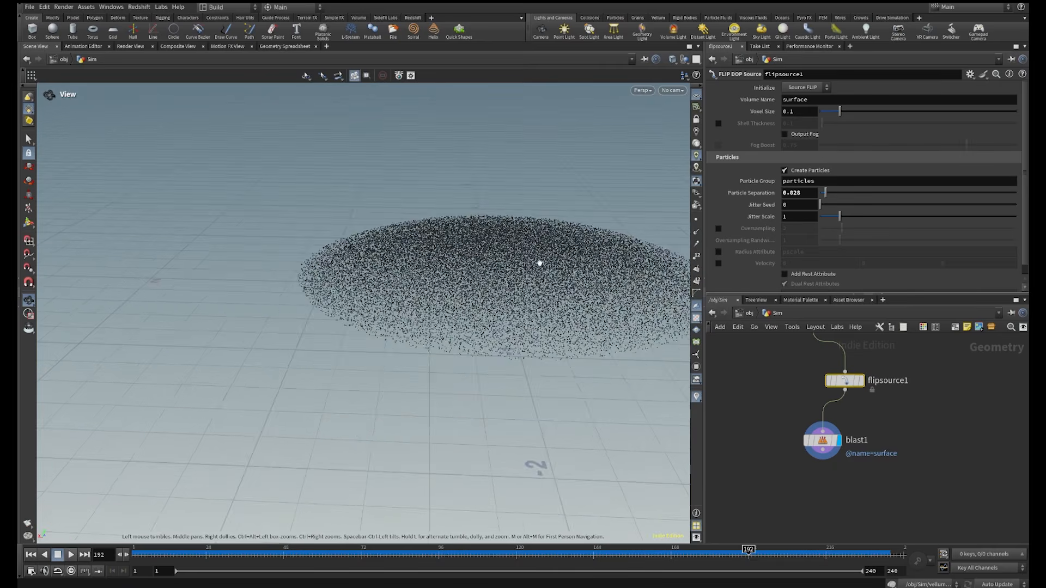
{"action": "middle_click_drag", "start_coordinate": [540, 263], "coordinate": [486, 328]}
{"action": "left_click", "coordinate": [793, 440]}
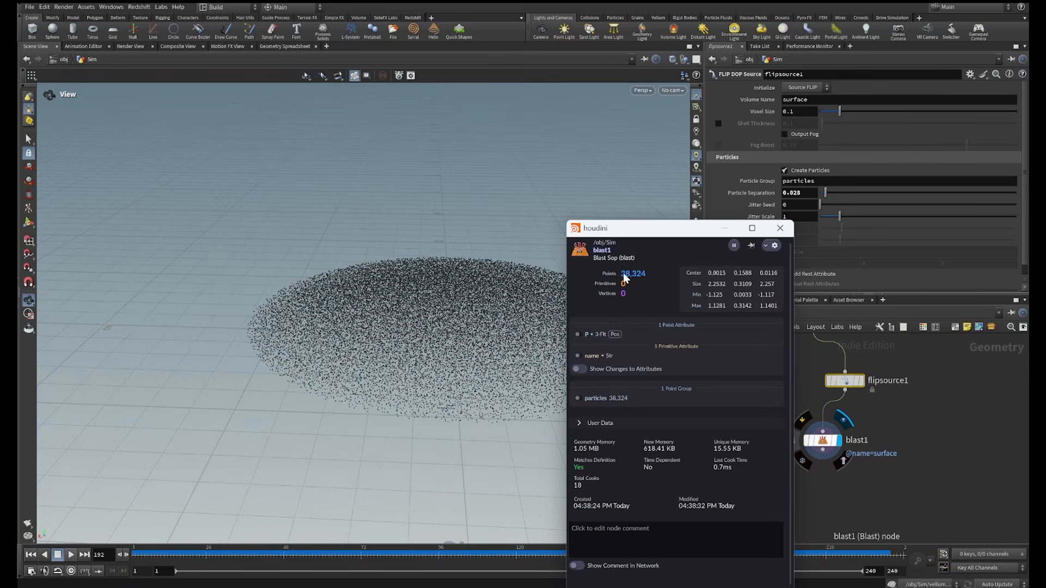
{"action": "left_click", "coordinate": [780, 228]}
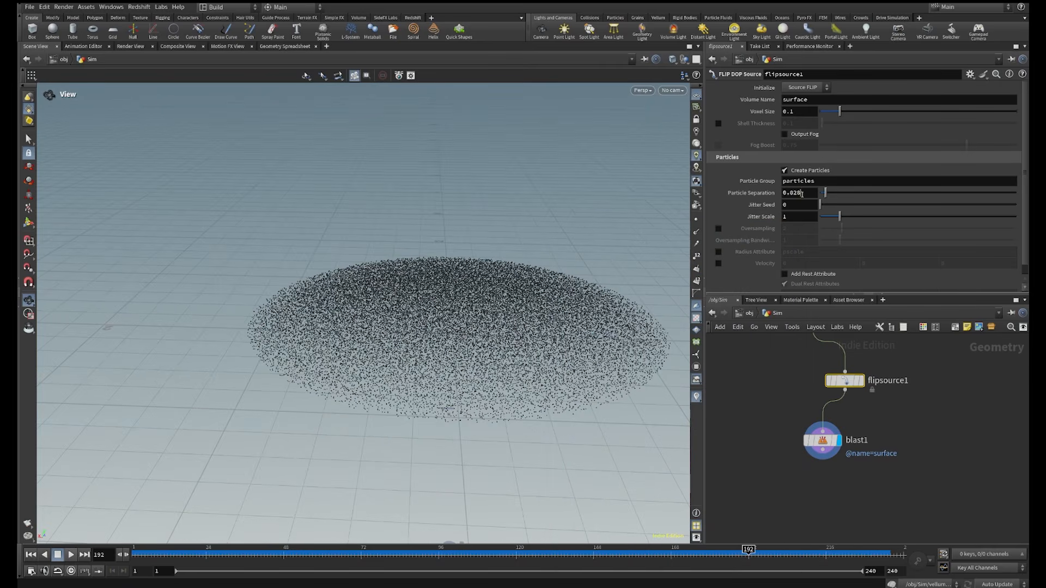
Set flipsource1's Particle Separation to .01, check blast1's point count and examine the particles from the side
{"action": "double_click", "coordinate": [802, 194]}
{"action": "type", "text": ".01"}
{"action": "key", "text": "Return"}
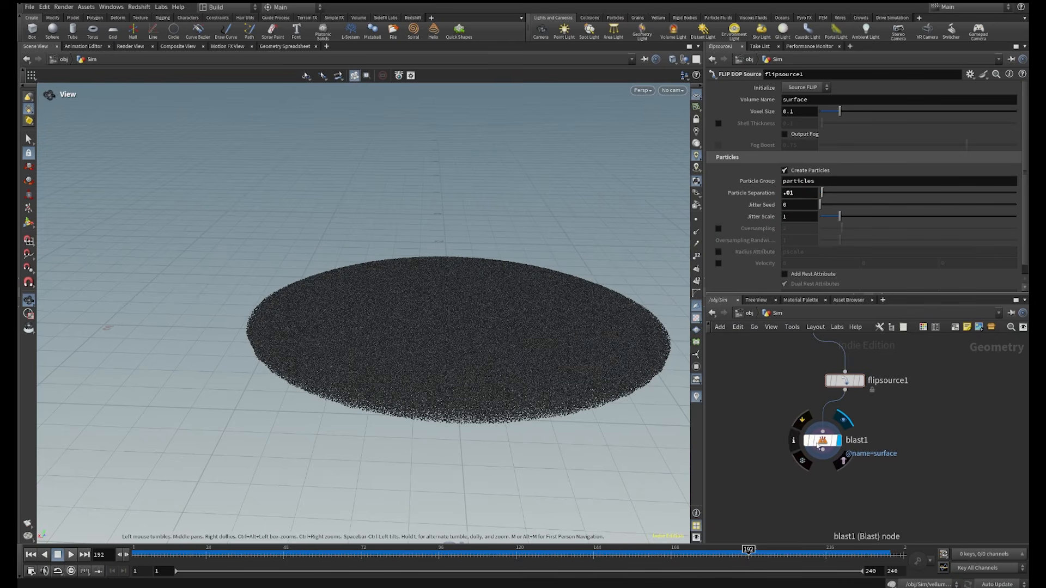
{"action": "left_click", "coordinate": [794, 443]}
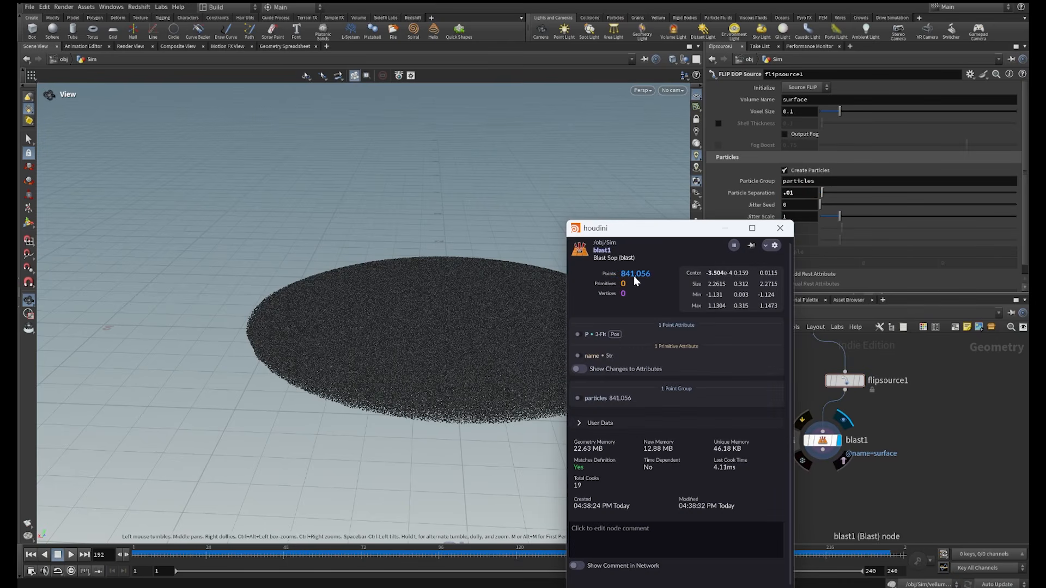
{"action": "left_click", "coordinate": [780, 228]}
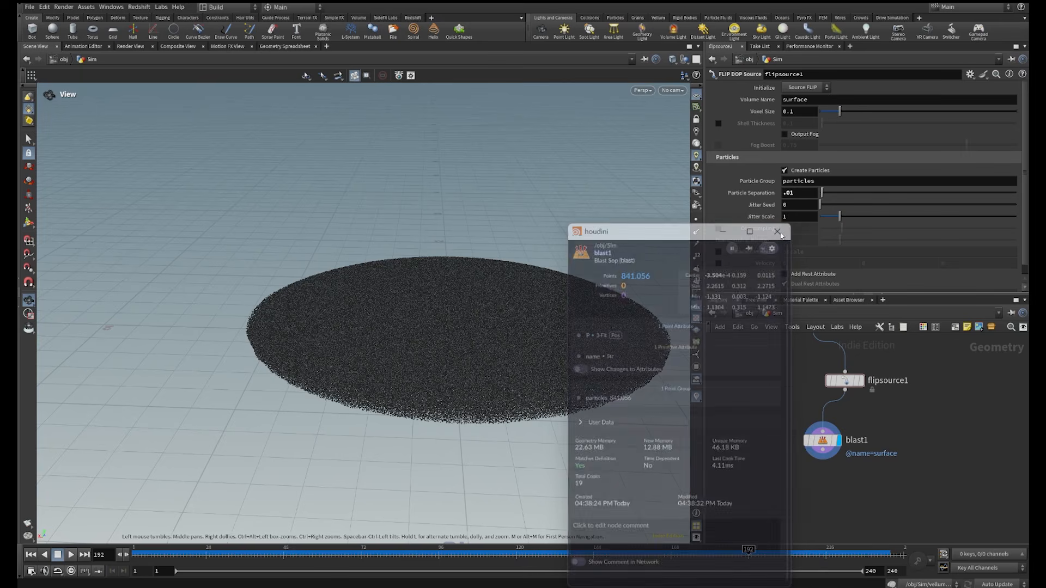
{"action": "right_click_drag", "start_coordinate": [479, 376], "coordinate": [545, 319]}
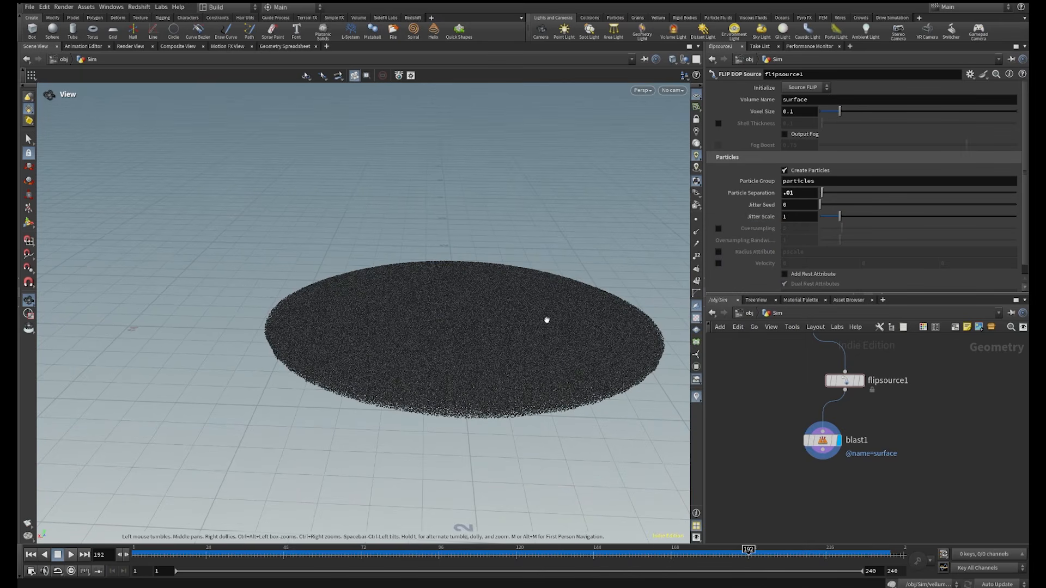
{"action": "left_click_drag", "start_coordinate": [544, 320], "coordinate": [475, 279]}
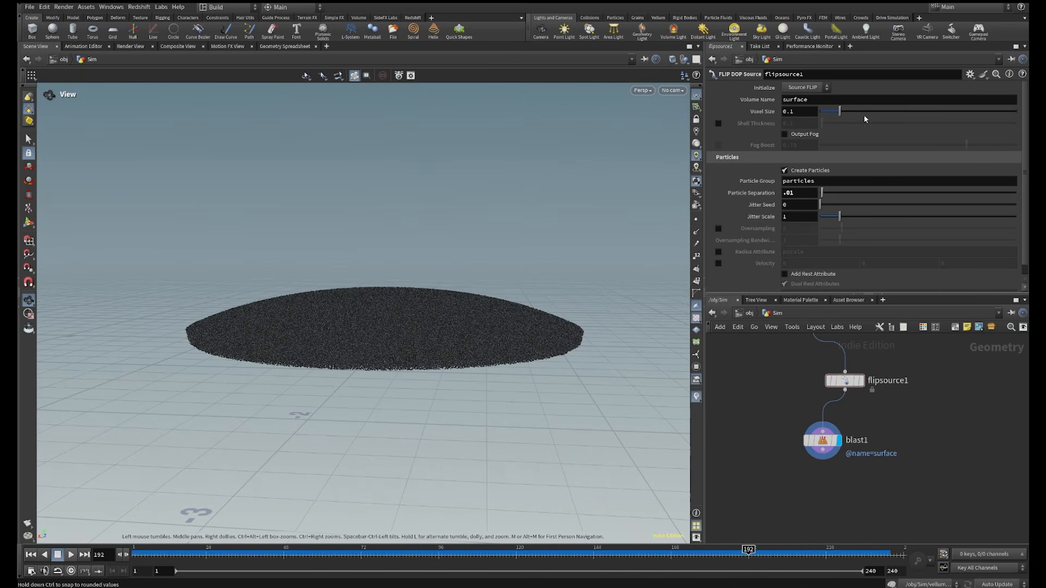
Lower flipsource1's Voxel Size to 0.03 and examine the particle shape from above
{"action": "left_click_drag", "start_coordinate": [837, 114], "coordinate": [826, 112]}
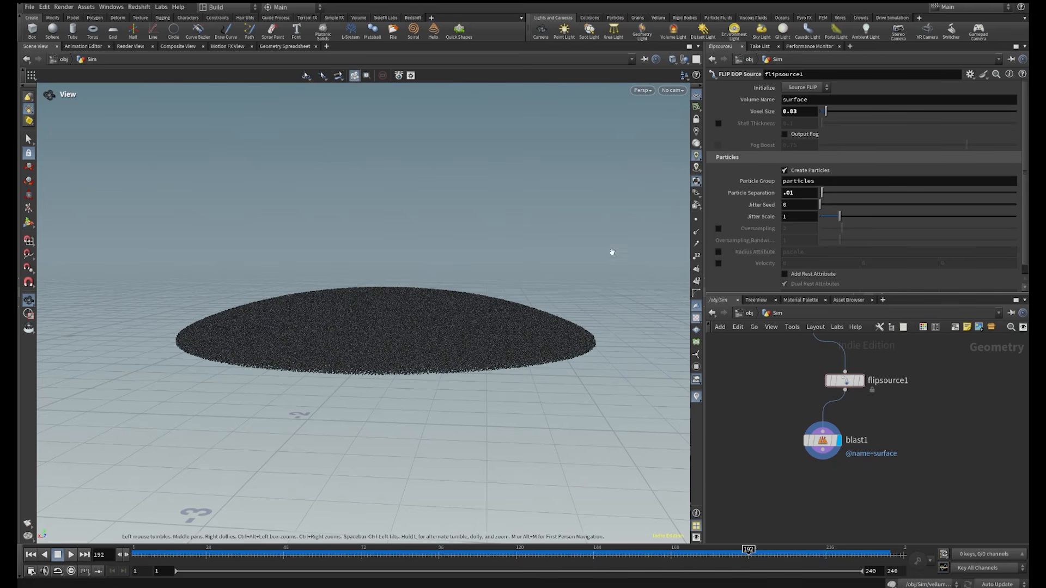
{"action": "right_click_drag", "start_coordinate": [612, 252], "coordinate": [568, 306]}
{"action": "left_click_drag", "start_coordinate": [567, 306], "coordinate": [567, 376]}
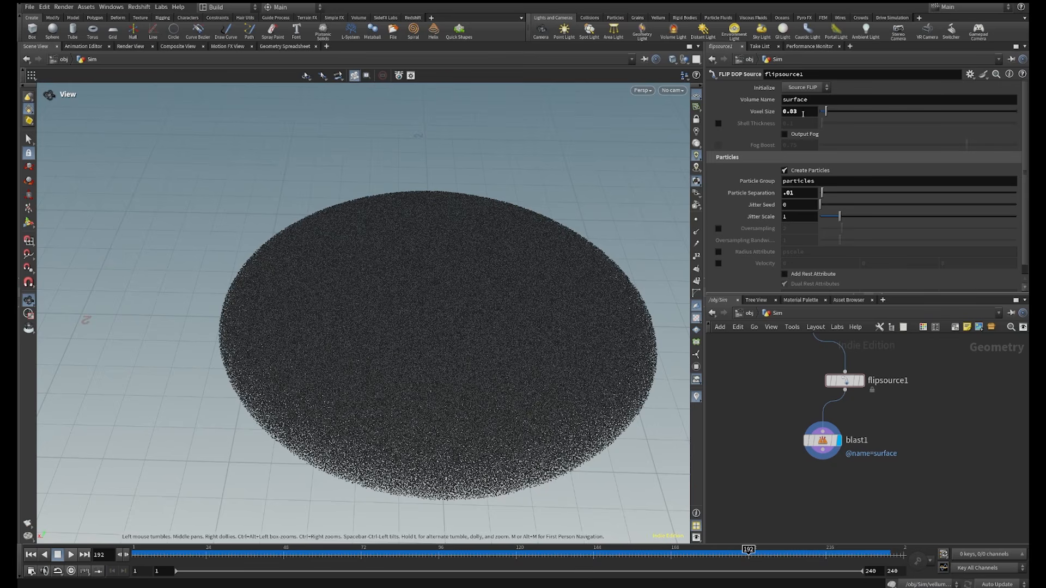
Set flipsource1's Voxel Size to .02 and check the point count on blast1
{"action": "double_click", "coordinate": [803, 114]}
{"action": "type", "text": ".02"}
{"action": "key", "text": "Return"}
{"action": "right_click_drag", "start_coordinate": [527, 374], "coordinate": [434, 397]}
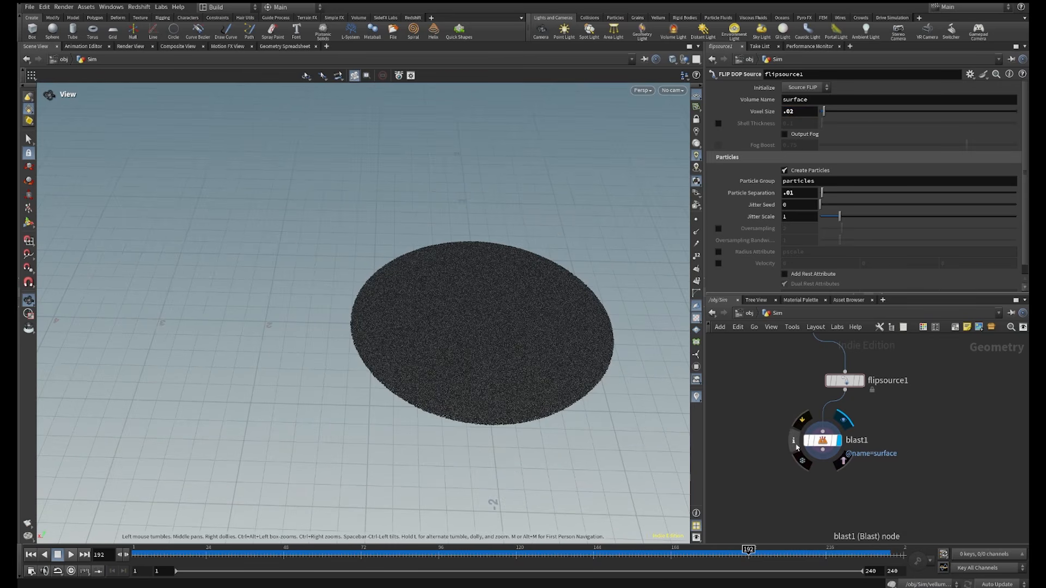
{"action": "left_click", "coordinate": [794, 443]}
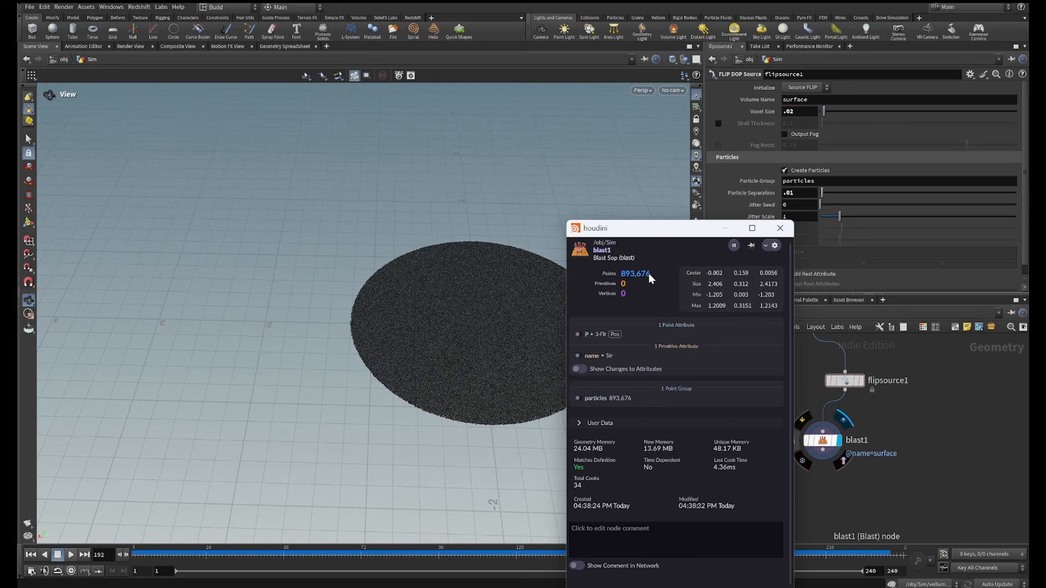
{"action": "left_click", "coordinate": [779, 228]}
{"action": "right_click_drag", "start_coordinate": [539, 358], "coordinate": [470, 398]}
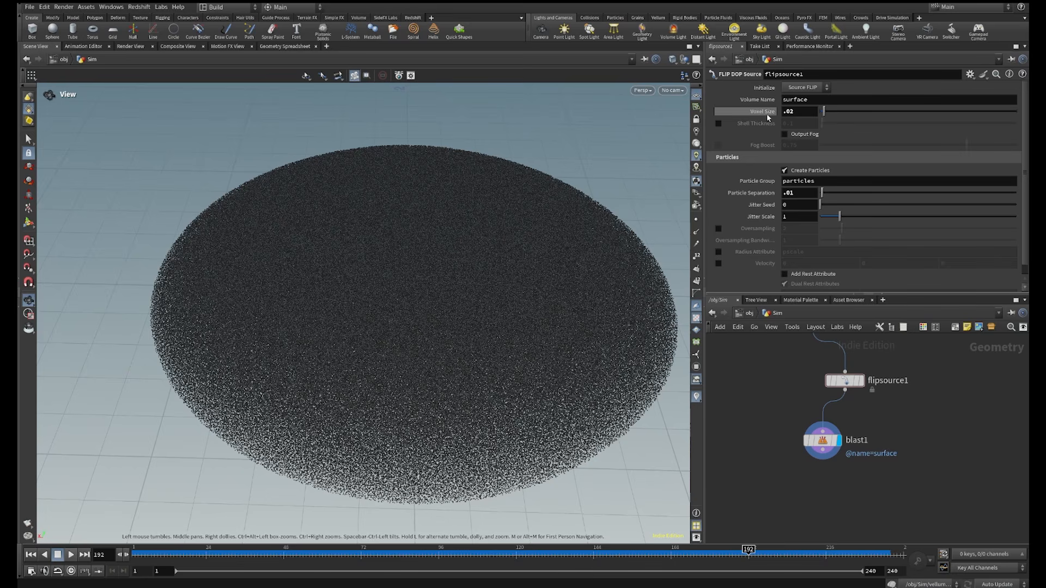
Lay out flipsource1 and blast1 in a straight column and place them beside transform1's output
{"action": "scroll", "coordinate": [794, 412], "scroll_direction": "down", "scroll_amount": 1}
{"action": "left_click_drag", "start_coordinate": [780, 375], "coordinate": [873, 494]}
{"action": "key", "text": "l"}
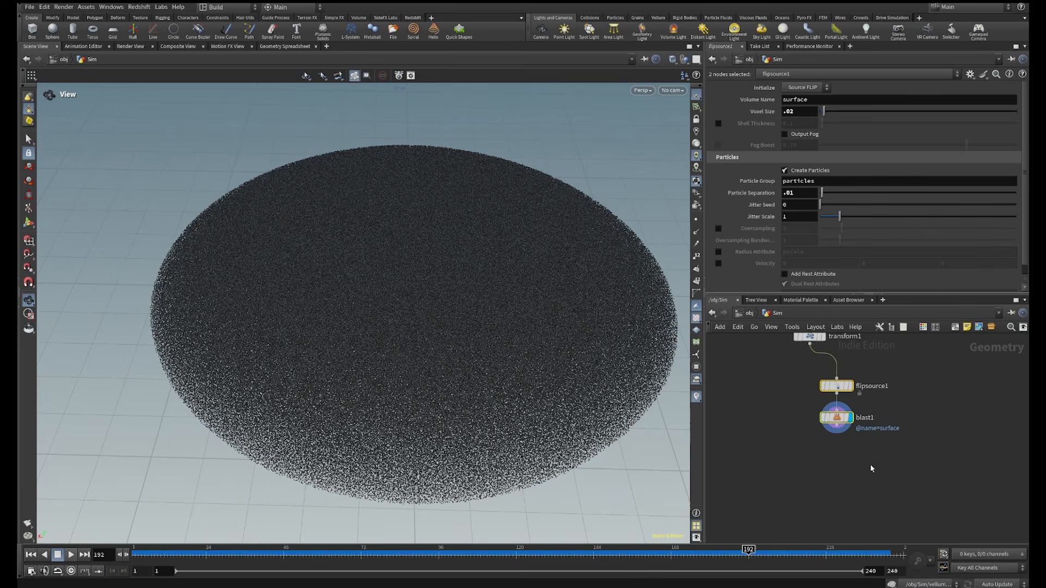
{"action": "left_click_drag", "start_coordinate": [841, 393], "coordinate": [877, 412]}
{"action": "left_click", "coordinate": [932, 435]}
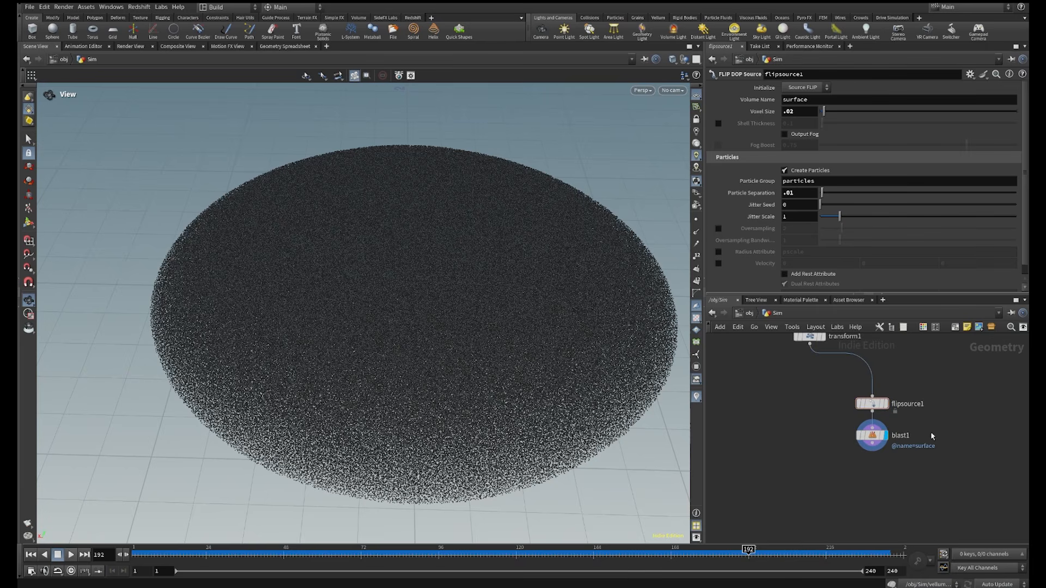
Add a Transform node fed by blast1's output and display its result
{"action": "middle_click_drag", "start_coordinate": [936, 434], "coordinate": [926, 419]}
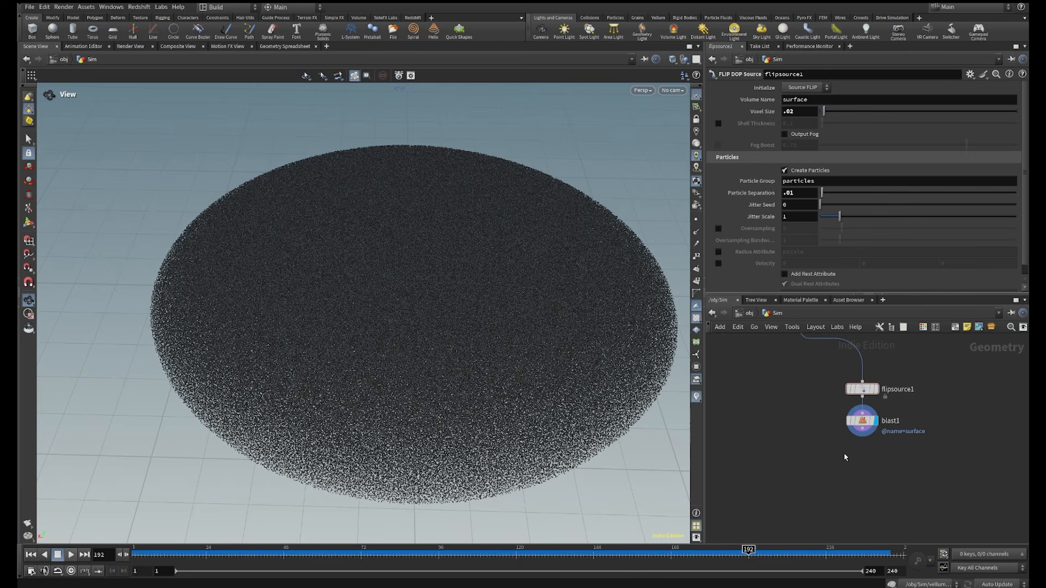
{"action": "scroll", "coordinate": [845, 457], "scroll_direction": "up", "scroll_amount": 1}
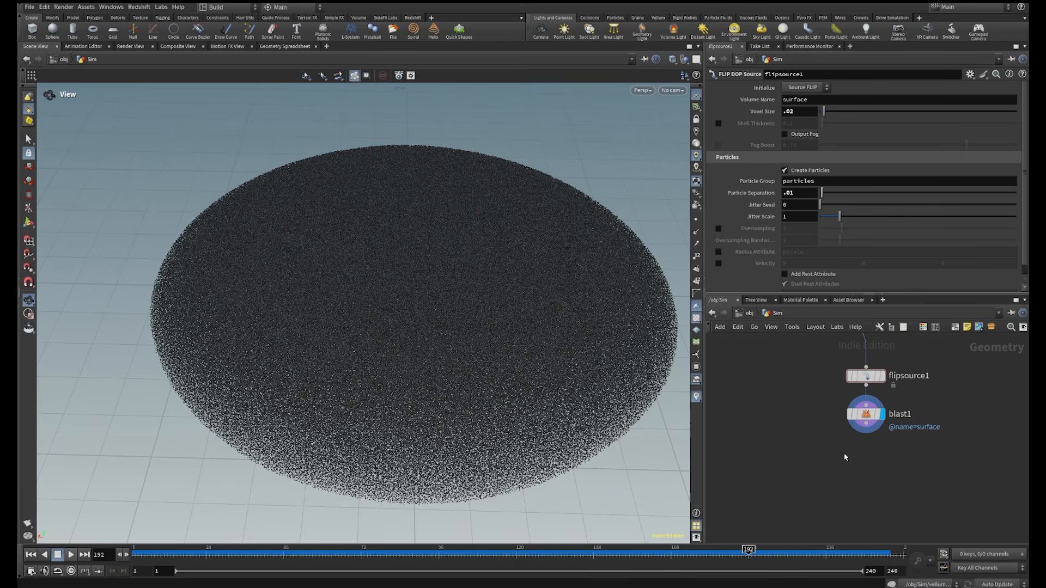
{"action": "middle_click_drag", "start_coordinate": [884, 462], "coordinate": [895, 429]}
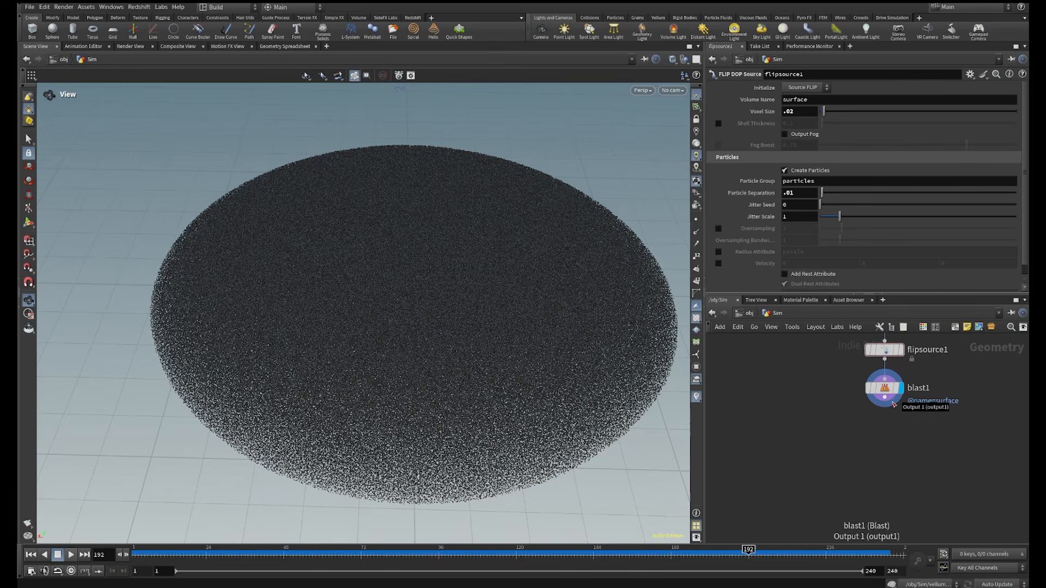
{"action": "right_click_drag", "start_coordinate": [497, 369], "coordinate": [545, 329]}
{"action": "left_click_drag", "start_coordinate": [546, 329], "coordinate": [435, 425]}
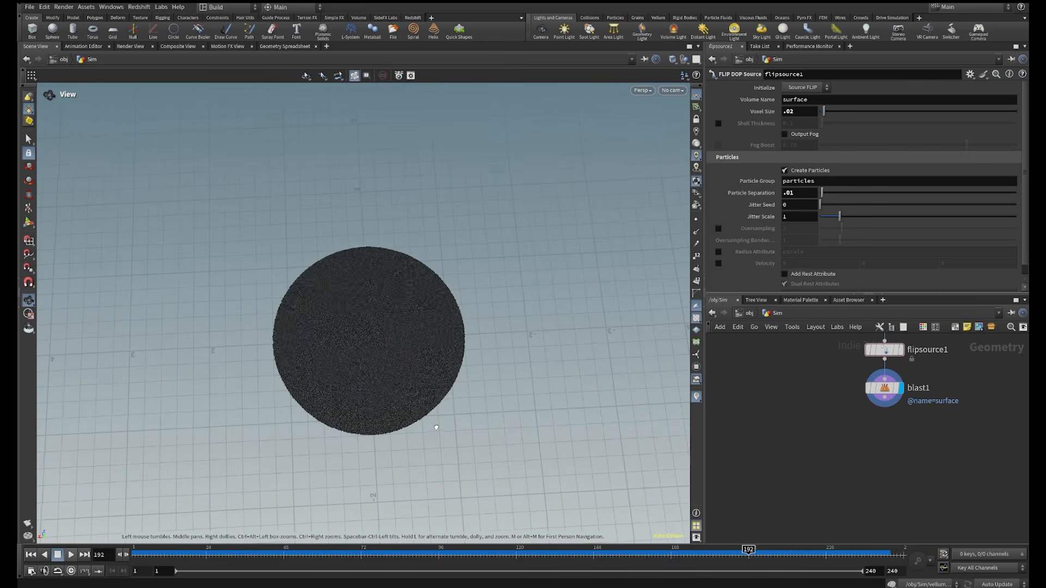
{"action": "middle_click_drag", "start_coordinate": [904, 449], "coordinate": [789, 446]}
{"action": "left_click_drag", "start_coordinate": [771, 394], "coordinate": [876, 475]}
{"action": "type", "text": "trans"}
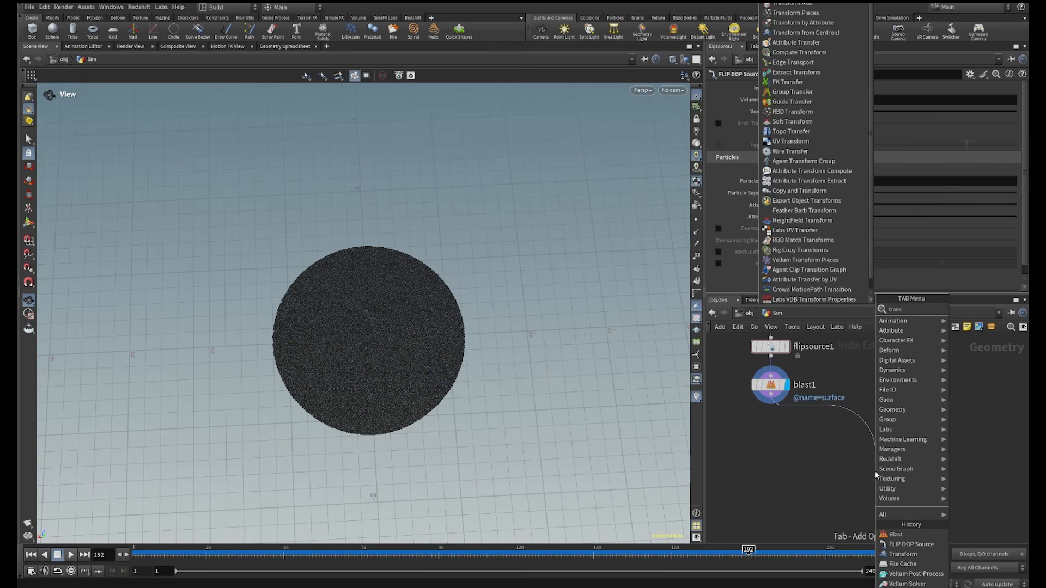
{"action": "type", "text": "form"}
{"action": "key", "text": "Return"}
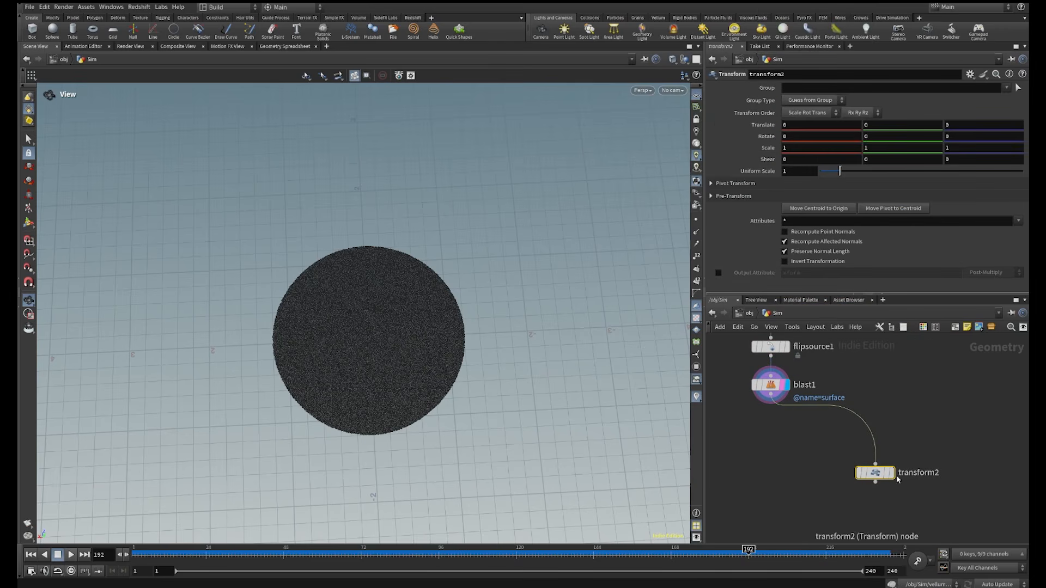
{"action": "left_click", "coordinate": [890, 473]}
Set transform2's X translation to 0.85 to offset the particle disc, checking it from above
{"action": "right_click_drag", "start_coordinate": [446, 303], "coordinate": [351, 404]}
{"action": "middle_click_drag", "start_coordinate": [407, 363], "coordinate": [369, 339]}
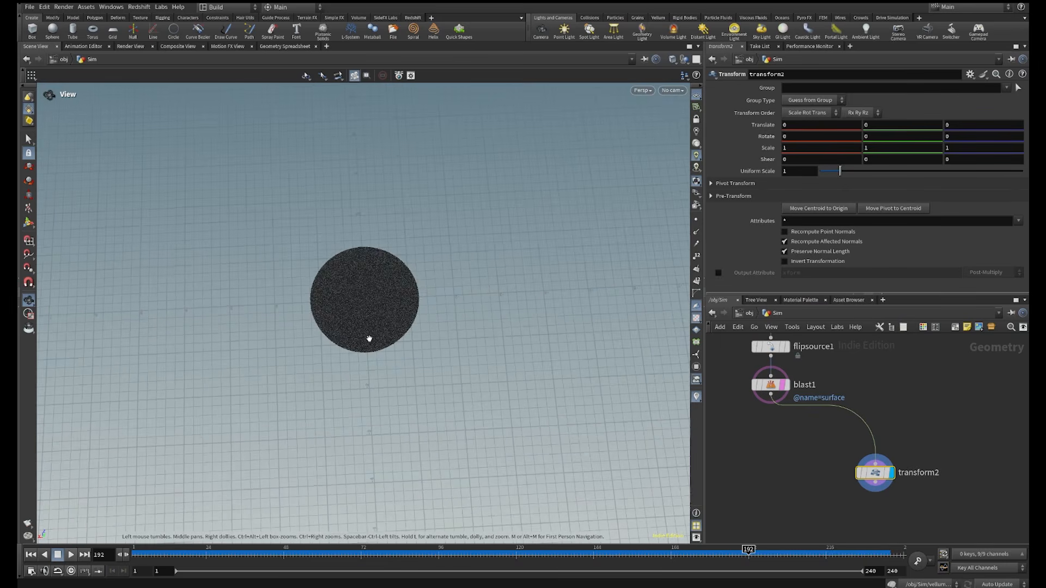
{"action": "left_click_drag", "start_coordinate": [369, 339], "coordinate": [364, 358]}
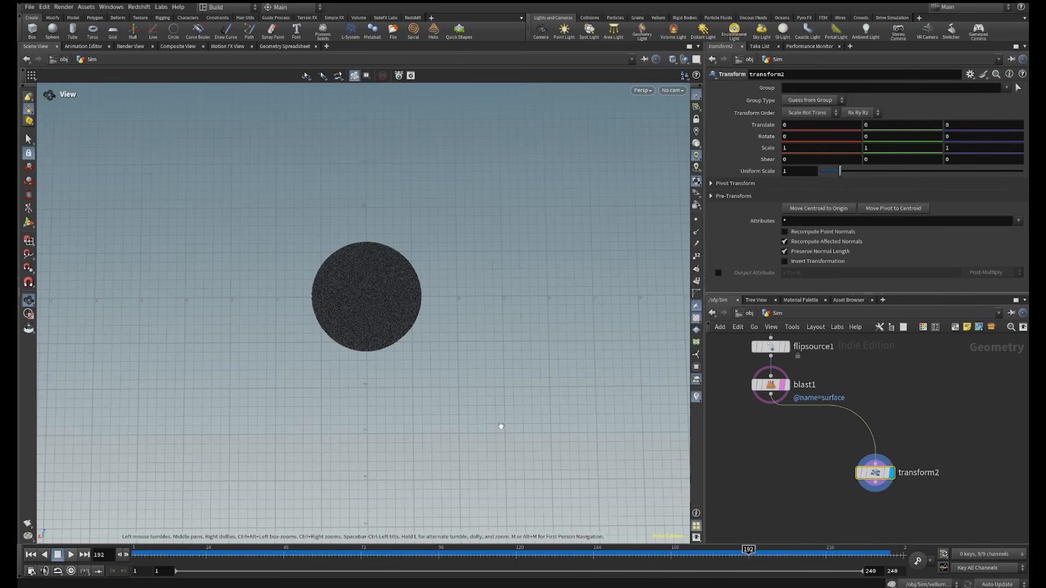
{"action": "middle_click_drag", "start_coordinate": [822, 124], "coordinate": [85, 137]}
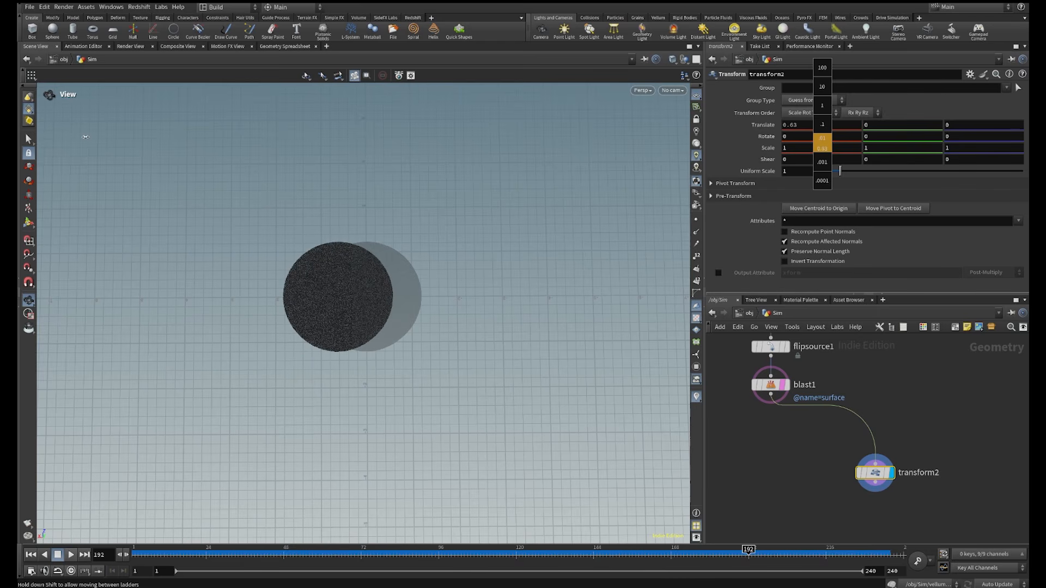
{"action": "middle_click_drag", "start_coordinate": [85, 136], "coordinate": [178, 135]}
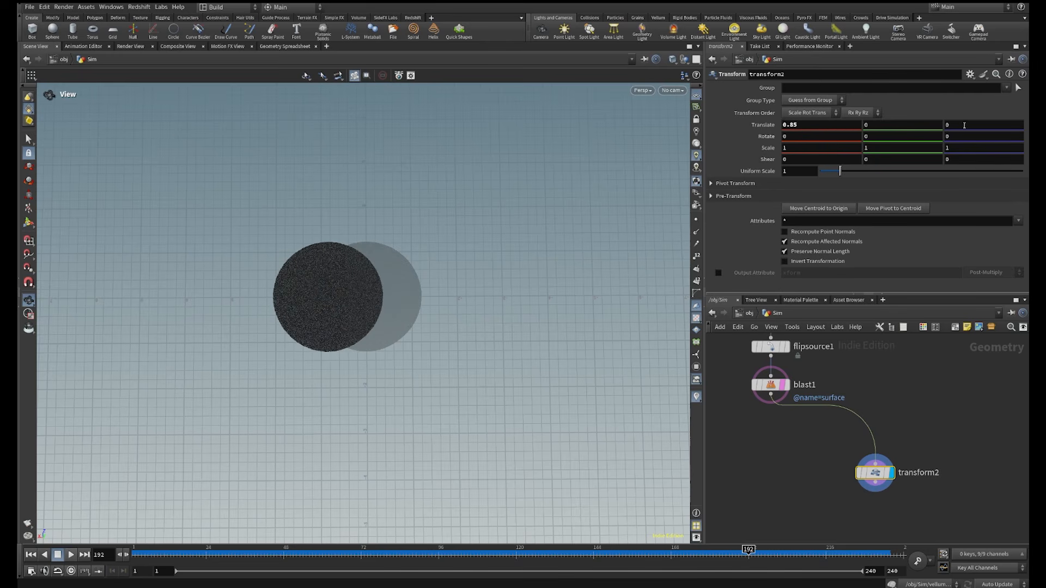
Set transform2's translation to 1.35 in X and 3.067 in Z to move the particle disc clear of the original
{"action": "middle_click_drag", "start_coordinate": [964, 126], "coordinate": [848, 135]}
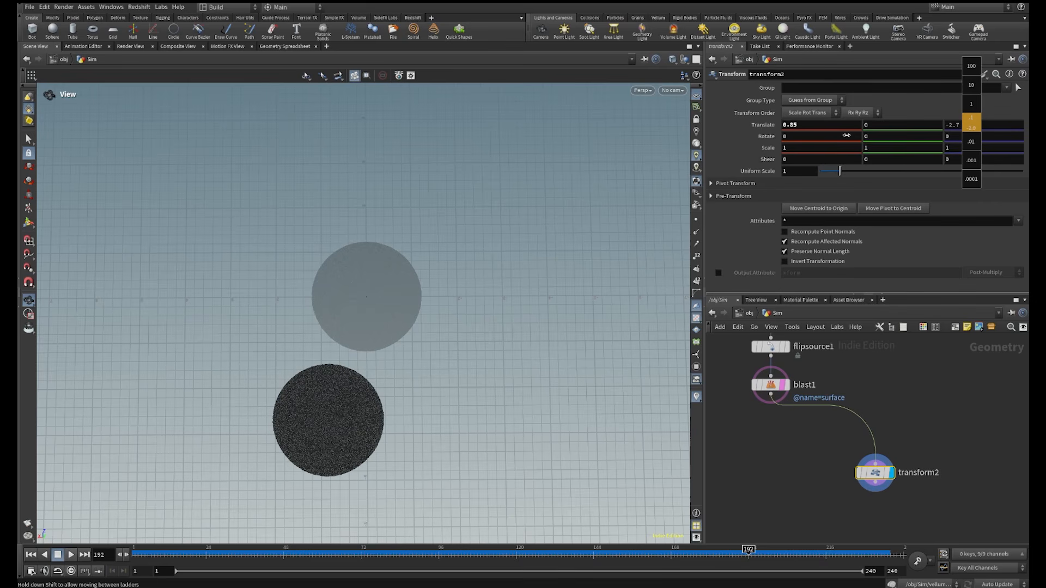
{"action": "middle_click_drag", "start_coordinate": [846, 135], "coordinate": [95, 122]}
{"action": "right_click_drag", "start_coordinate": [422, 256], "coordinate": [402, 283]}
{"action": "middle_click_drag", "start_coordinate": [402, 283], "coordinate": [445, 345]}
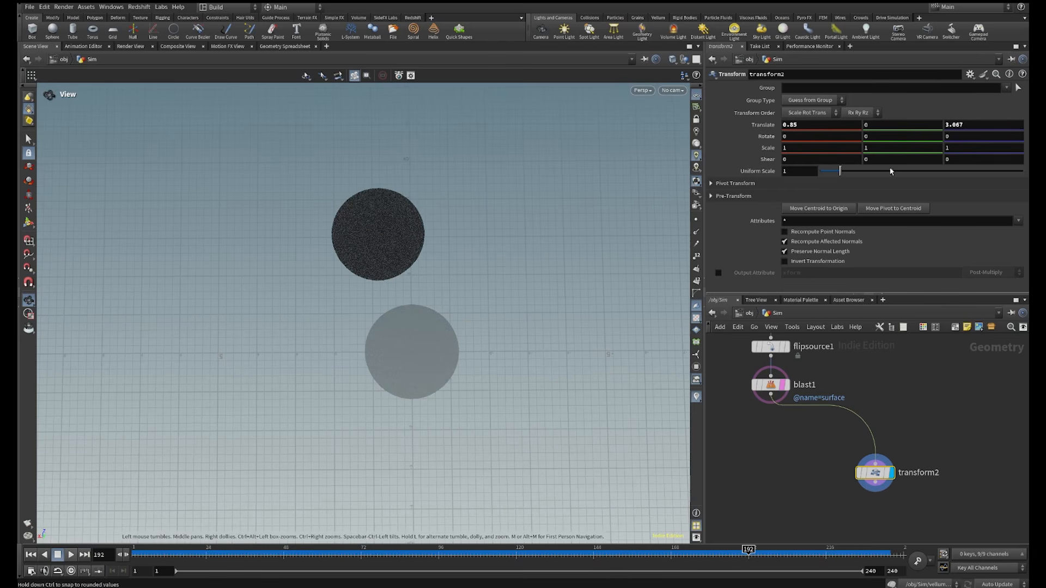
{"action": "middle_click_drag", "start_coordinate": [820, 123], "coordinate": [27, 152]}
{"action": "right_click_drag", "start_coordinate": [418, 301], "coordinate": [454, 252]}
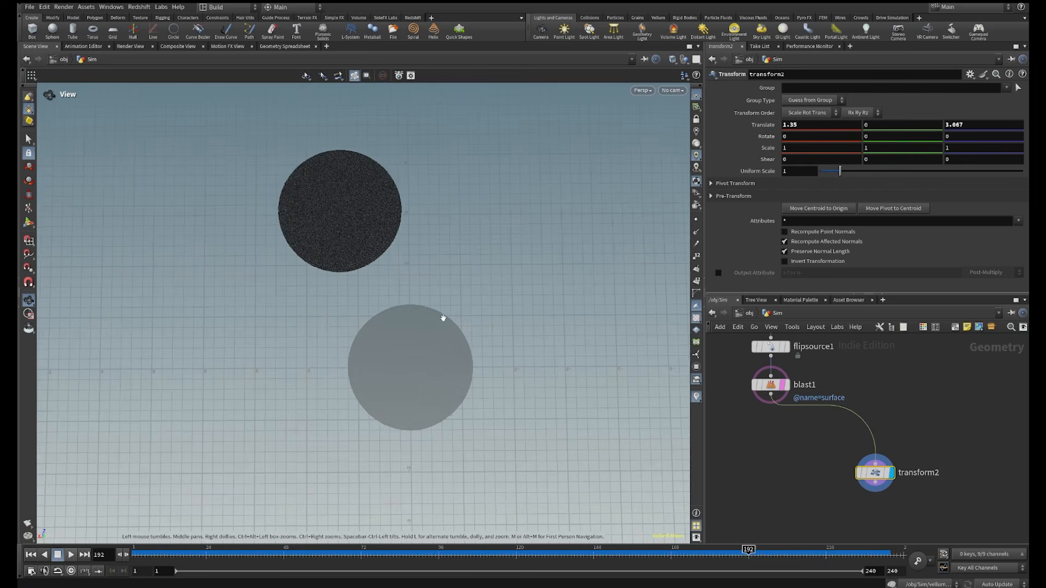
{"action": "middle_click_drag", "start_coordinate": [417, 229], "coordinate": [451, 220]}
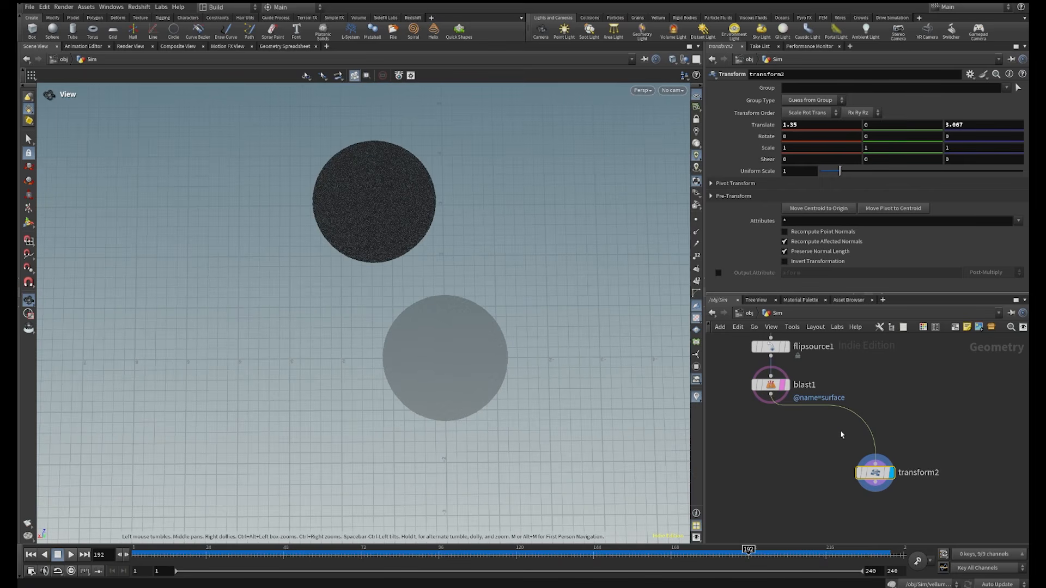
Insert a Color node on the wire between blast1 and transform2
{"action": "key", "text": "Tab"}
{"action": "type", "text": "color"}
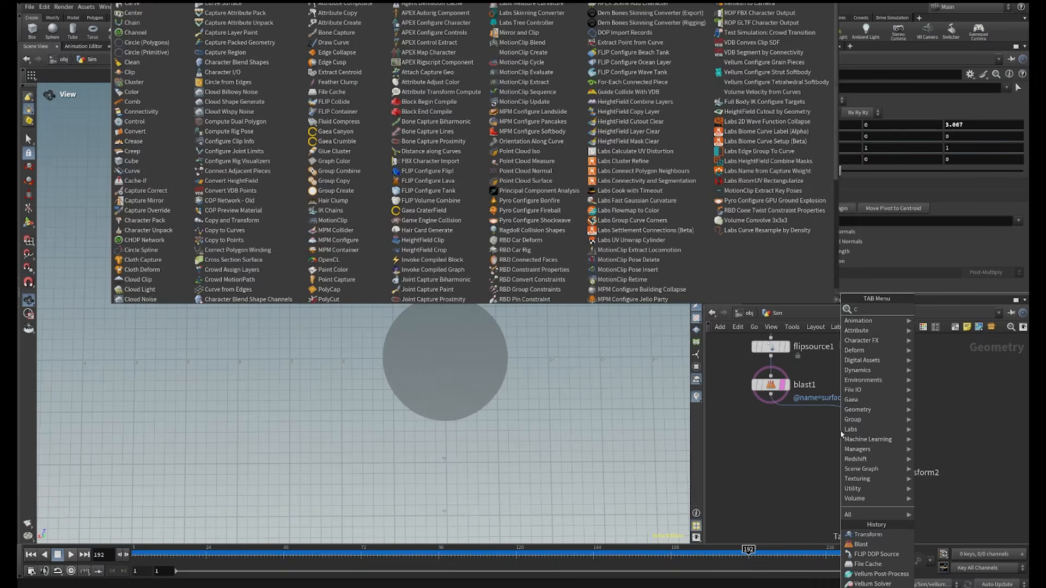
{"action": "key", "text": "Return"}
{"action": "left_click", "coordinate": [864, 419]}
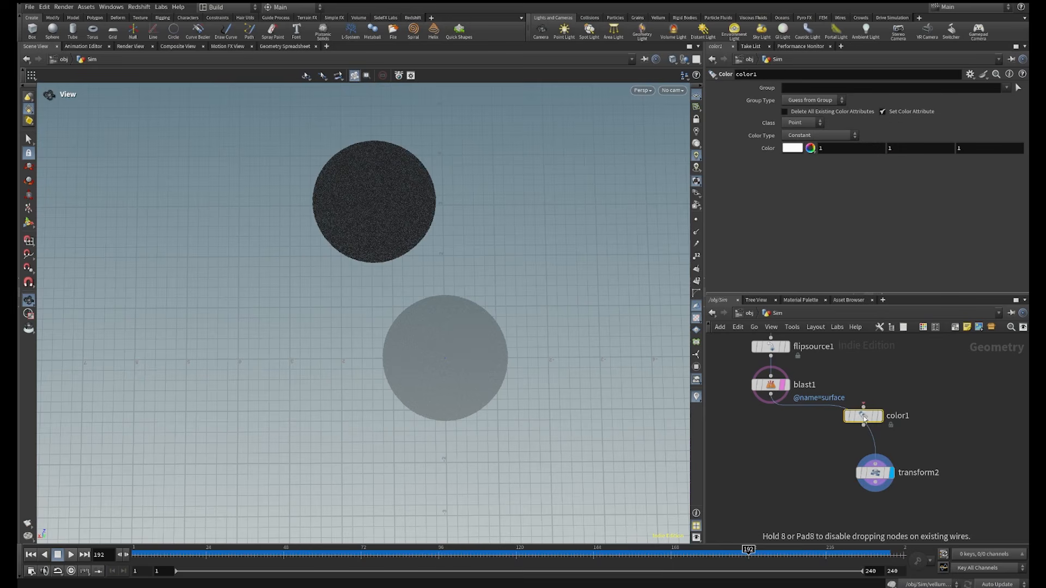
{"action": "left_click_drag", "start_coordinate": [865, 421], "coordinate": [886, 428]}
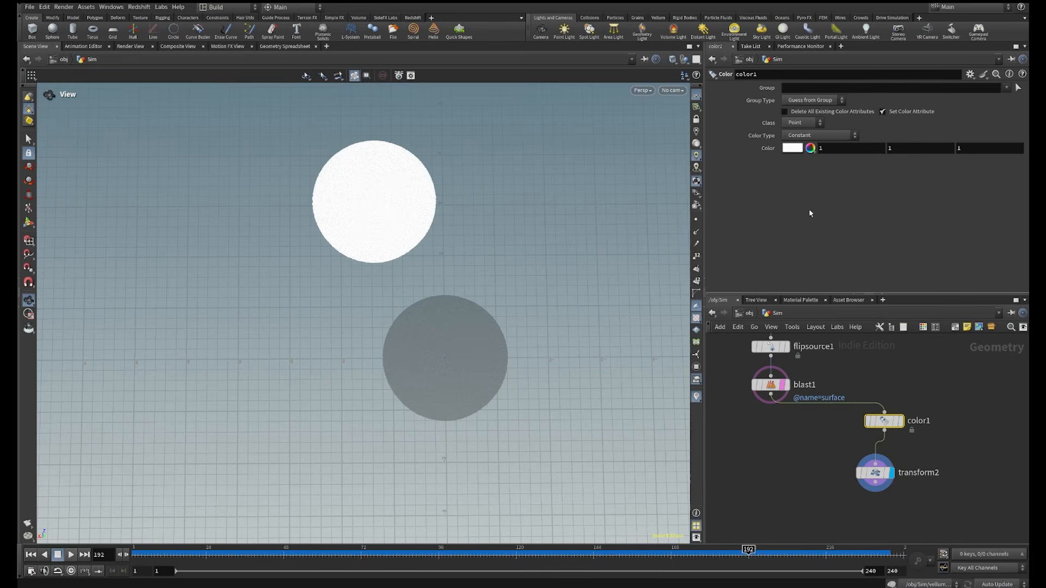
Set color1 to a blue with RGB values 0.21375, 0.21375, 0.855
{"action": "left_click", "coordinate": [810, 148]}
{"action": "left_click_drag", "start_coordinate": [837, 162], "coordinate": [826, 162]}
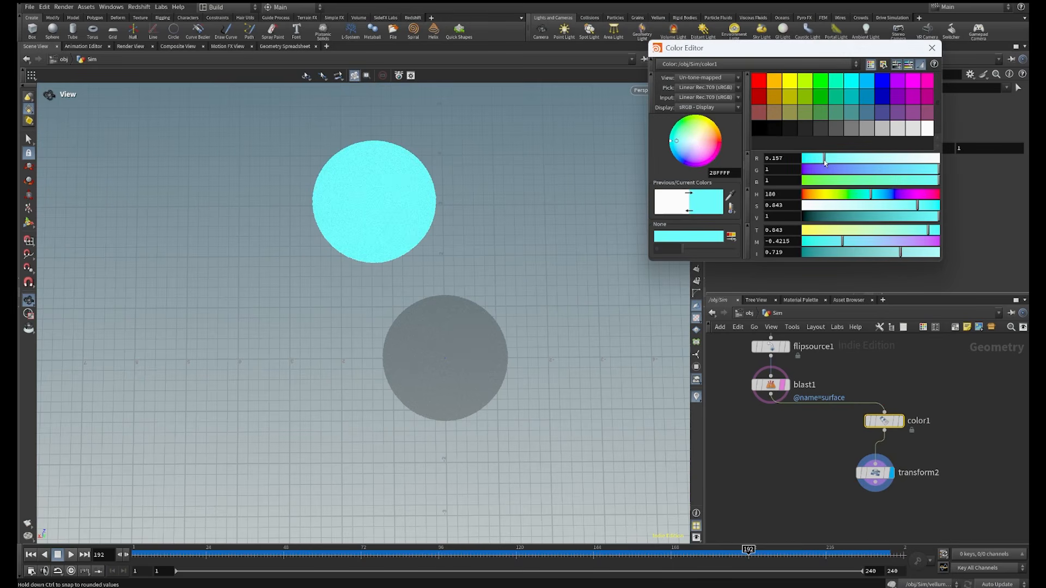
{"action": "left_click", "coordinate": [883, 112]}
{"action": "left_click_drag", "start_coordinate": [888, 216], "coordinate": [919, 217]}
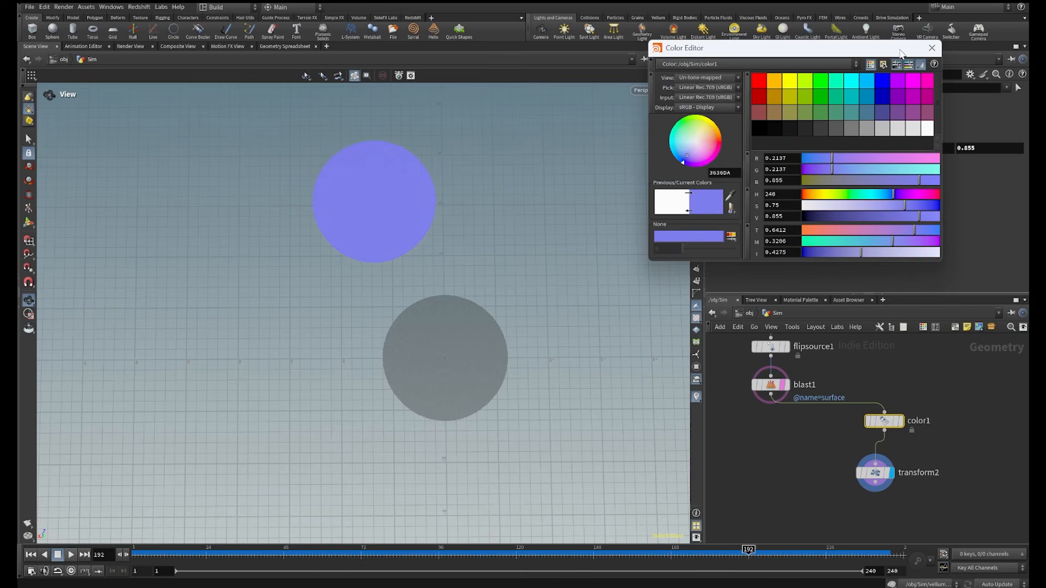
{"action": "left_click", "coordinate": [932, 47]}
Duplicate color1 as a second branch from blast1, display the copy, and change its hue to 23 for an orange color
{"action": "middle_click_drag", "start_coordinate": [806, 423], "coordinate": [836, 389]}
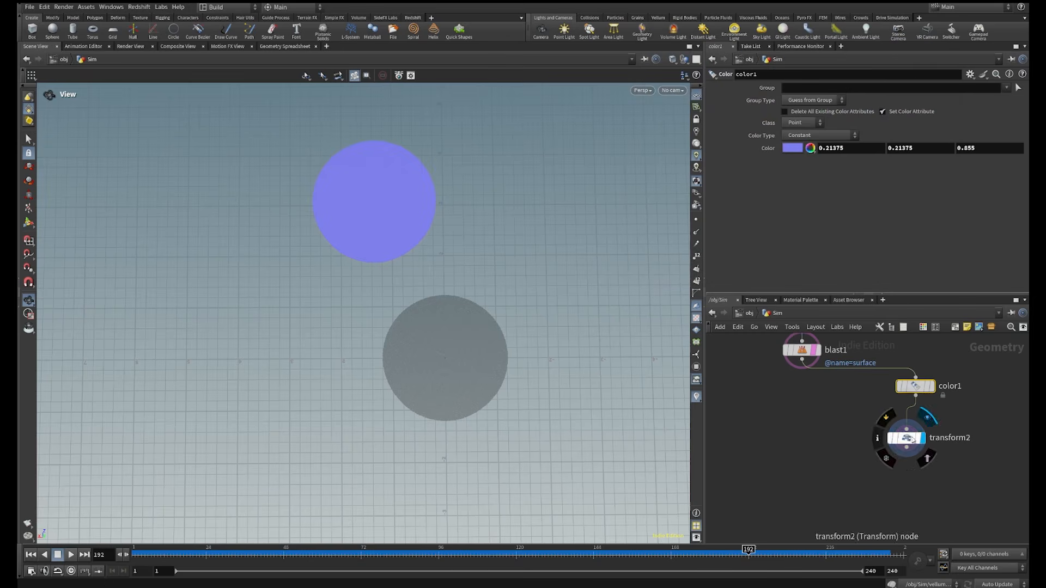
{"action": "mouse_move", "coordinate": [922, 382]}
{"action": "left_click_drag", "start_coordinate": [921, 381], "coordinate": [816, 474], "text": "alt"}
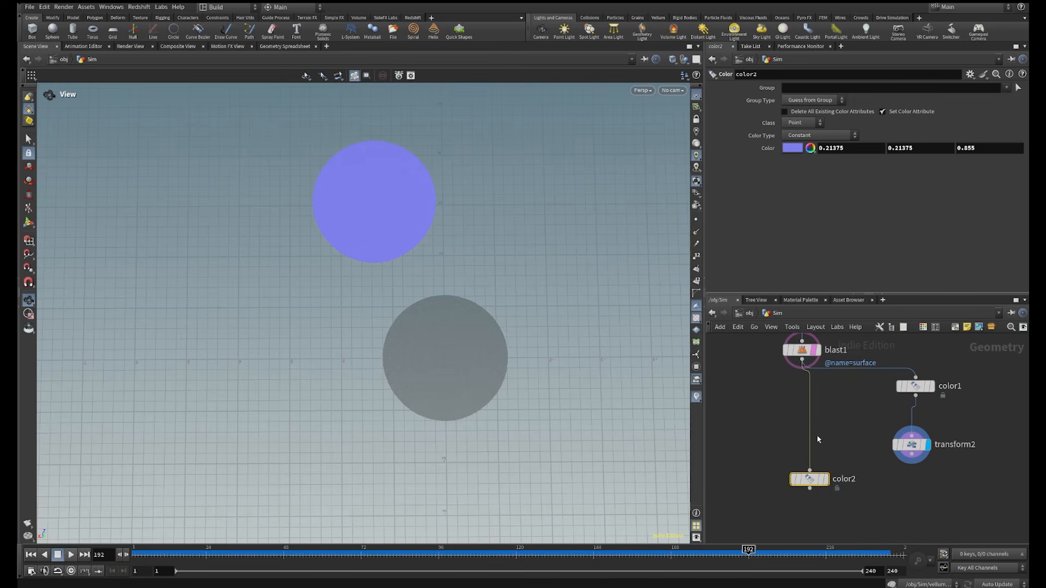
{"action": "mouse_move", "coordinate": [828, 485]}
{"action": "left_click", "coordinate": [830, 459]}
{"action": "left_click", "coordinate": [793, 147]}
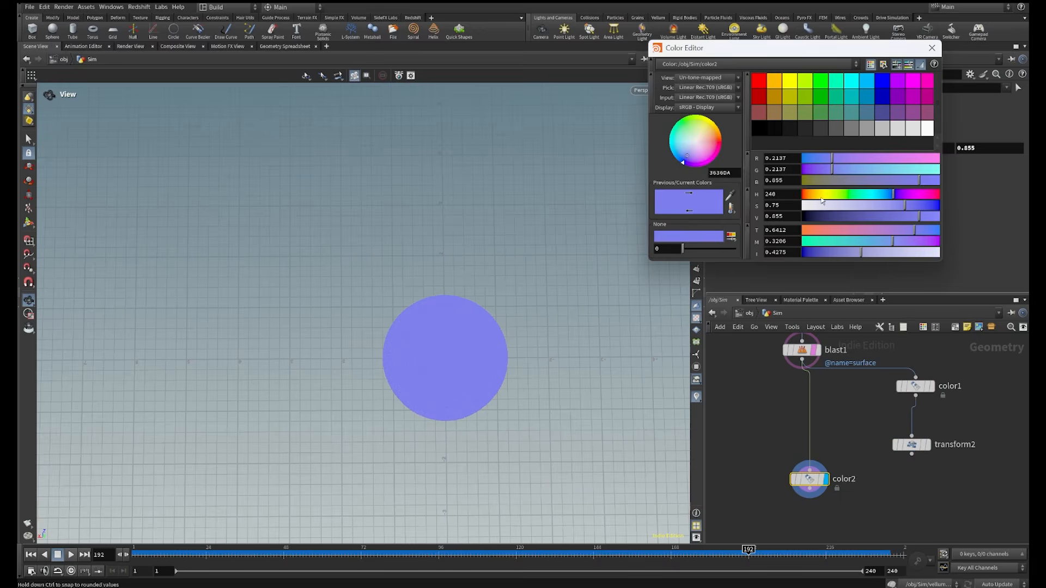
{"action": "left_click_drag", "start_coordinate": [894, 194], "coordinate": [811, 200]}
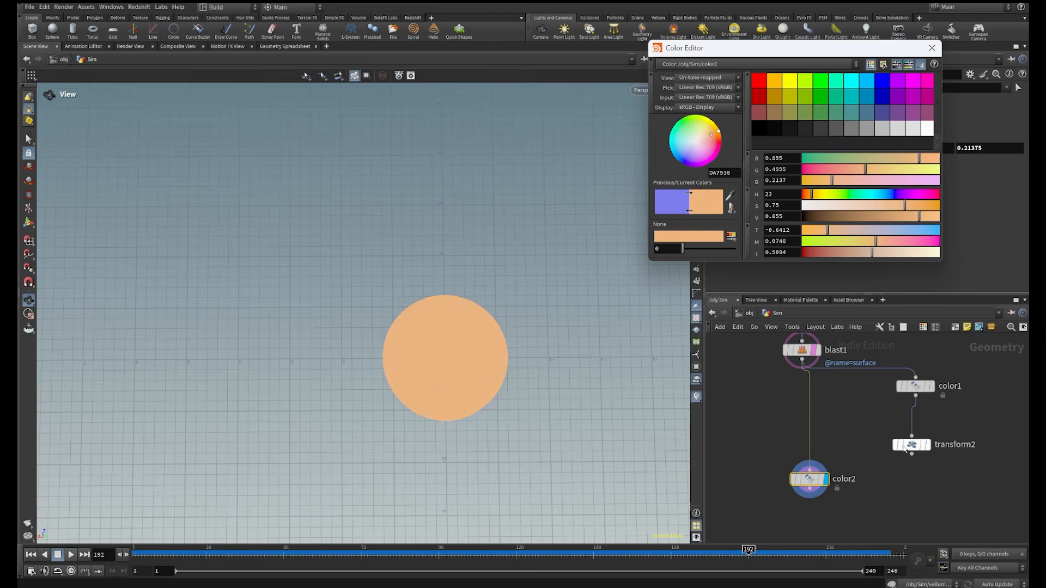
Add a Merge node combining color2 and transform2, and display its result
{"action": "middle_click_drag", "start_coordinate": [921, 491], "coordinate": [894, 424]}
{"action": "key", "text": "Tab"}
{"action": "type", "text": "merg"}
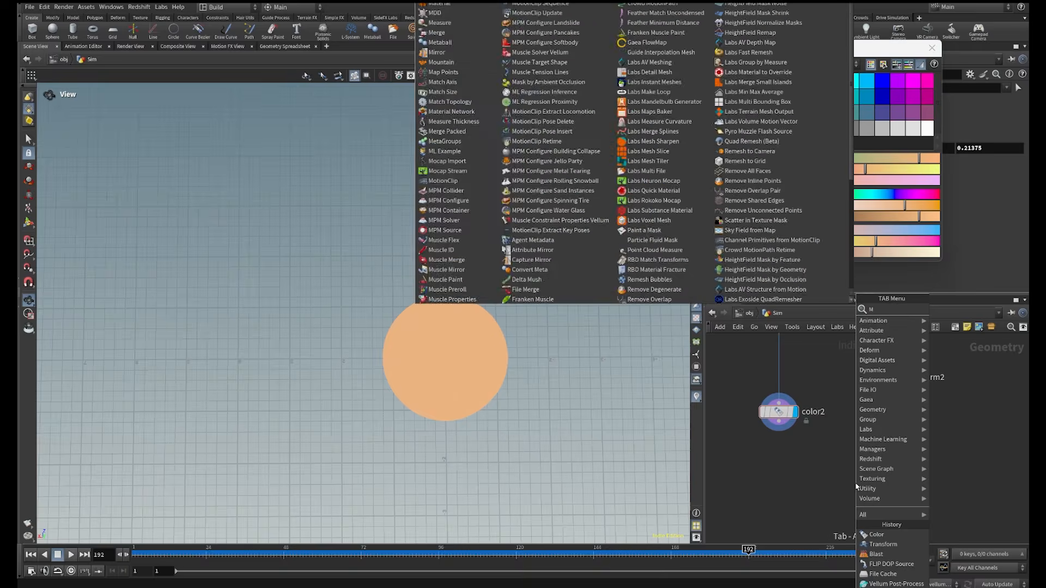
{"action": "key", "text": "Return"}
{"action": "left_click", "coordinate": [855, 482]}
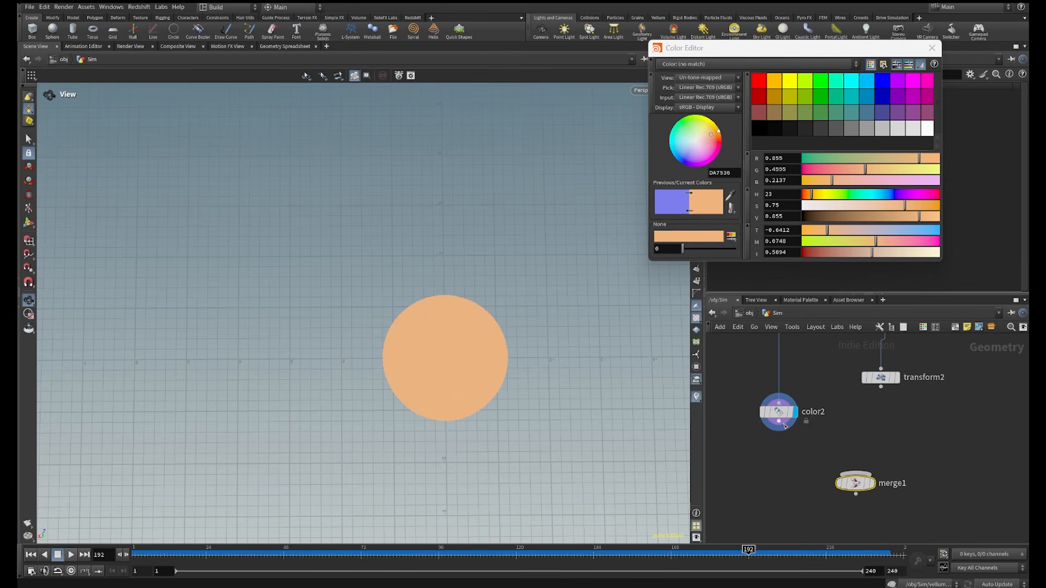
{"action": "left_click_drag", "start_coordinate": [881, 387], "coordinate": [858, 472]}
{"action": "left_click", "coordinate": [870, 483]}
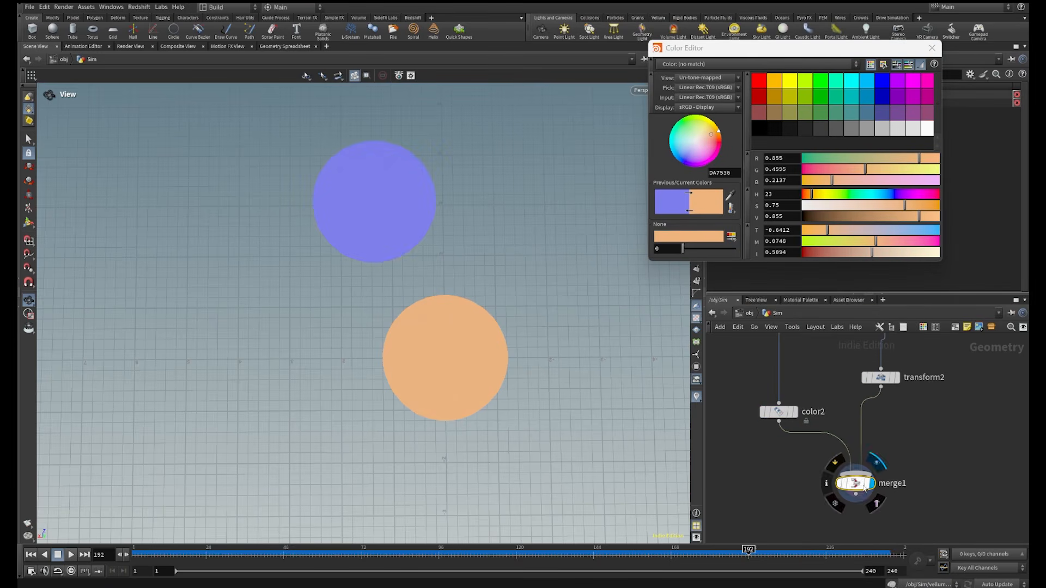
{"action": "left_click", "coordinate": [932, 48]}
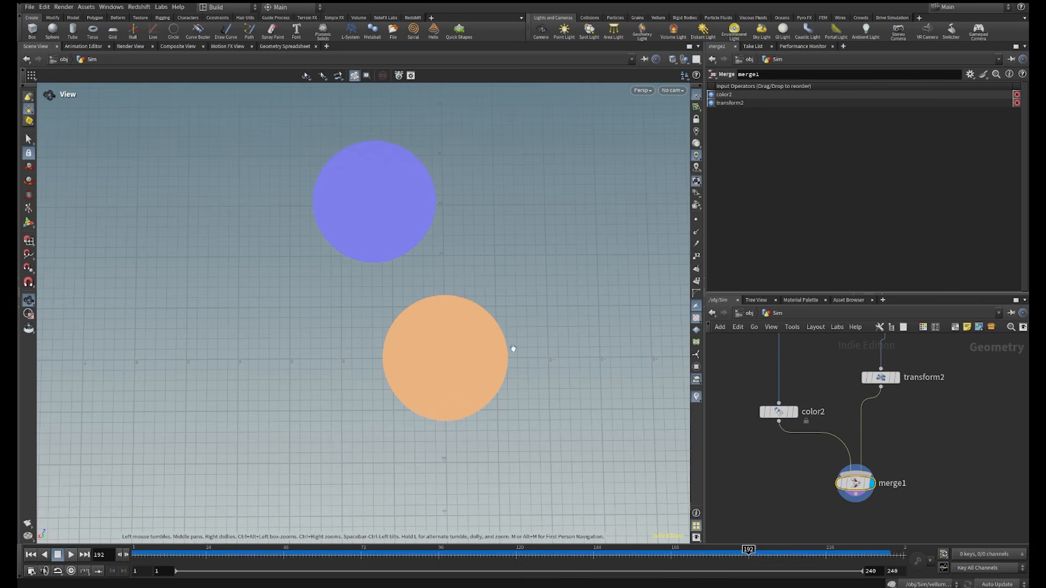
Add a Null node fed by merge1's output
{"action": "scroll", "coordinate": [919, 496], "scroll_direction": "down", "scroll_amount": 3}
{"action": "middle_click_drag", "start_coordinate": [892, 498], "coordinate": [878, 374]}
{"action": "key", "text": "Tab"}
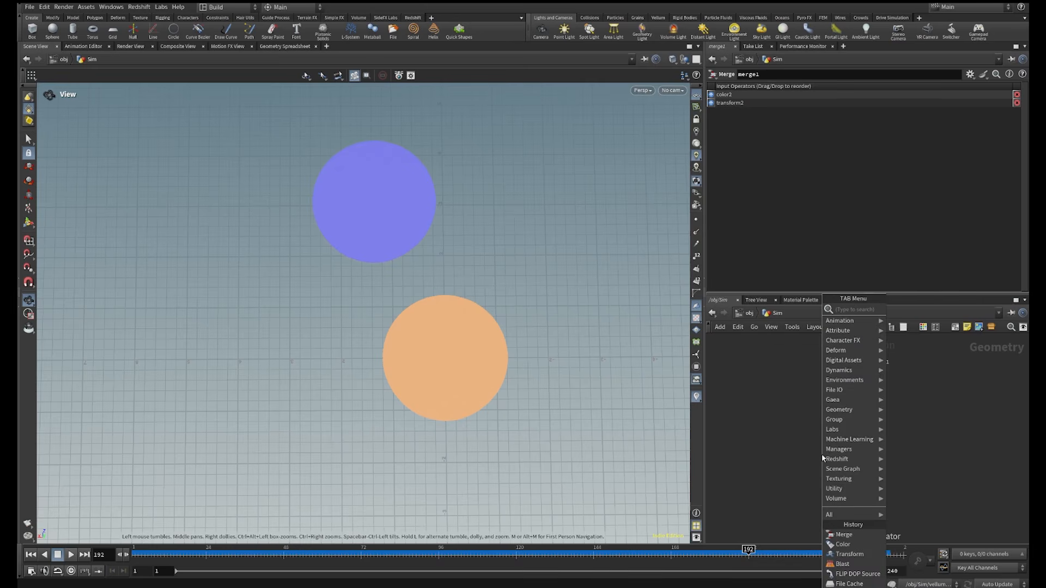
{"action": "type", "text": "NULL"}
{"action": "key", "text": "Return"}
{"action": "left_click", "coordinate": [820, 456]}
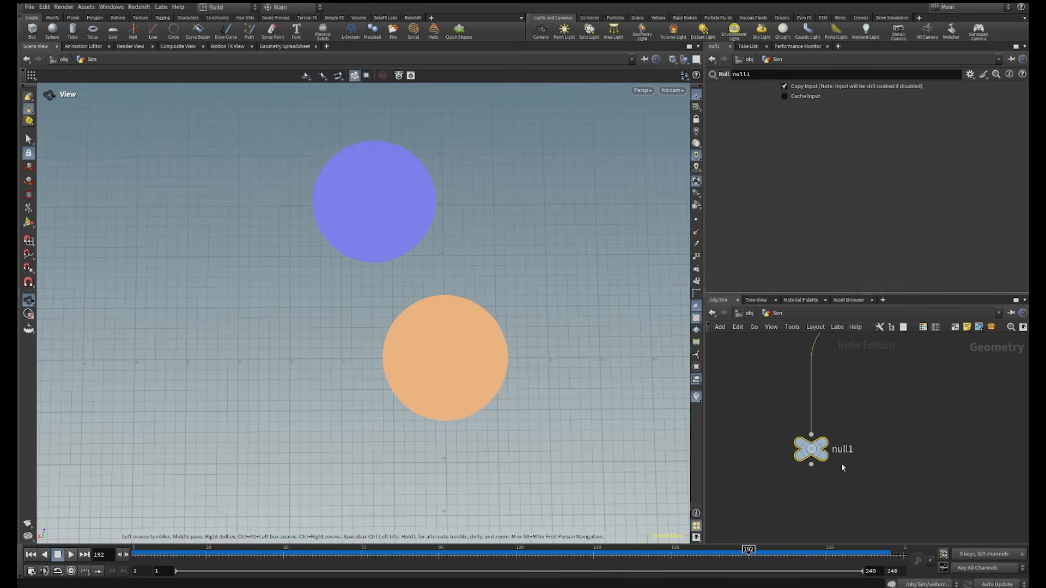
Rename the null node as Flip_OUT and move it slightly up in the network
{"action": "double_click", "coordinate": [841, 450]}
{"action": "type", "text": "f"}
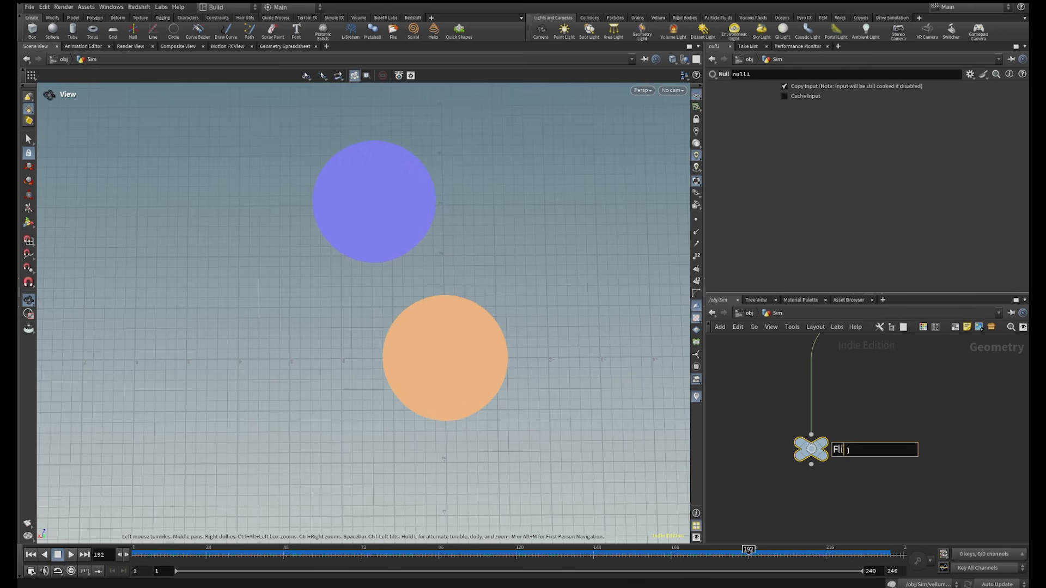
{"action": "type", "text": "OUT"}
{"action": "left_click", "coordinate": [927, 414]}
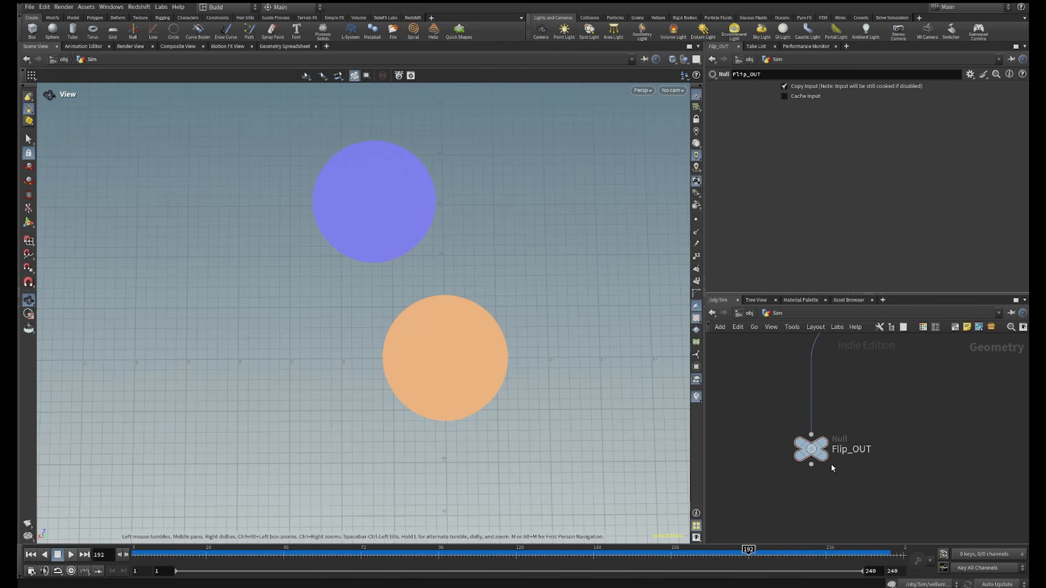
{"action": "left_click_drag", "start_coordinate": [814, 454], "coordinate": [827, 418]}
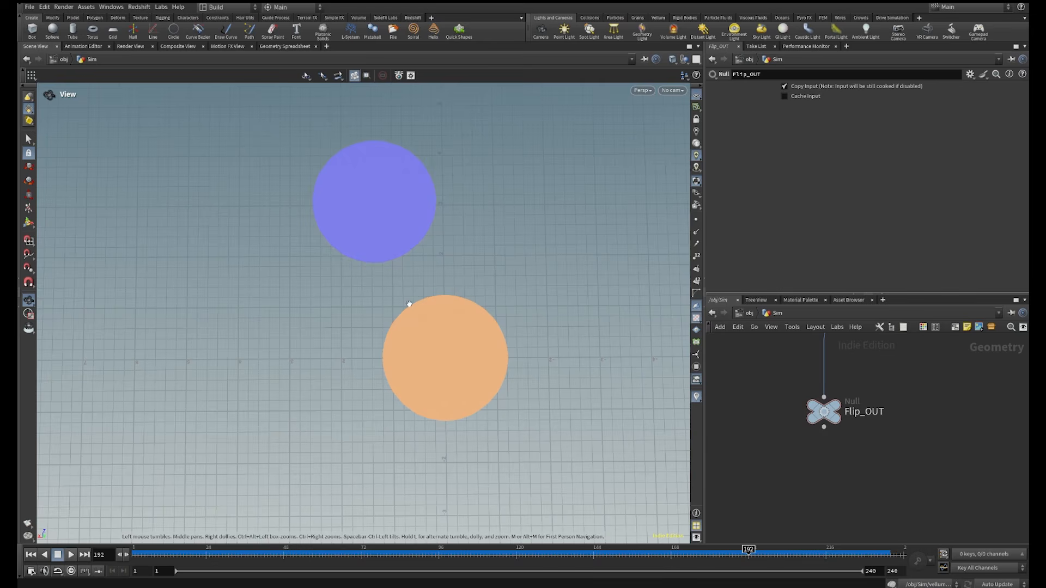
Add an unconnected DOP Network node below Flip_OUT
{"action": "left_click_drag", "start_coordinate": [406, 281], "coordinate": [436, 381]}
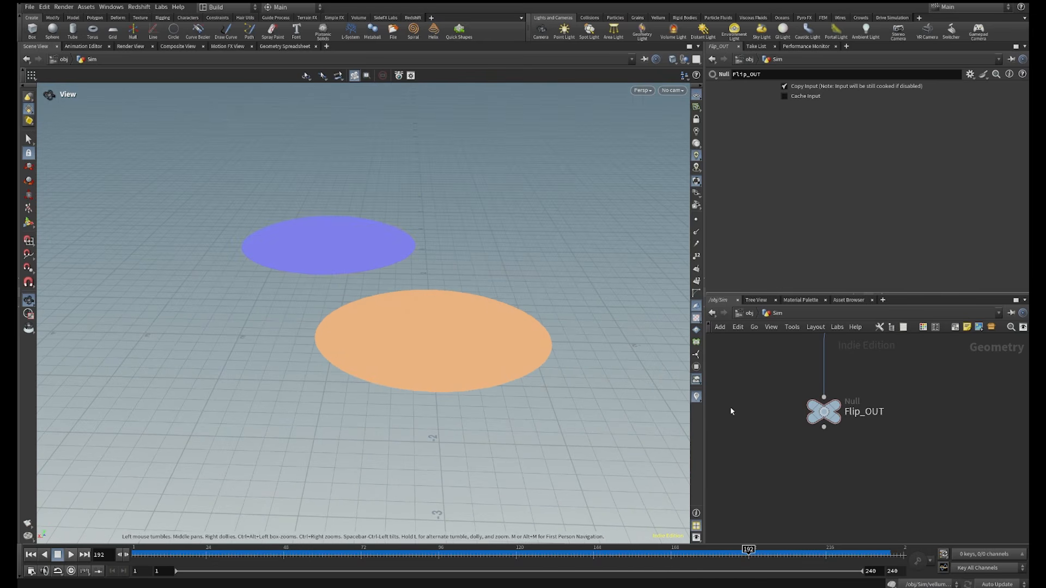
{"action": "key", "text": "Tab"}
{"action": "type", "text": "dopn"}
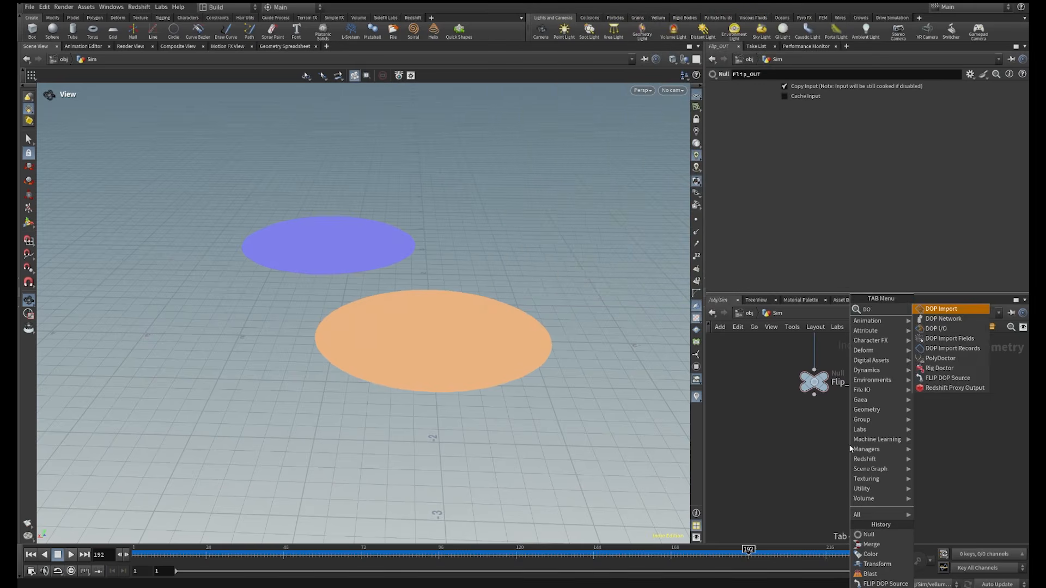
{"action": "key", "text": "Return"}
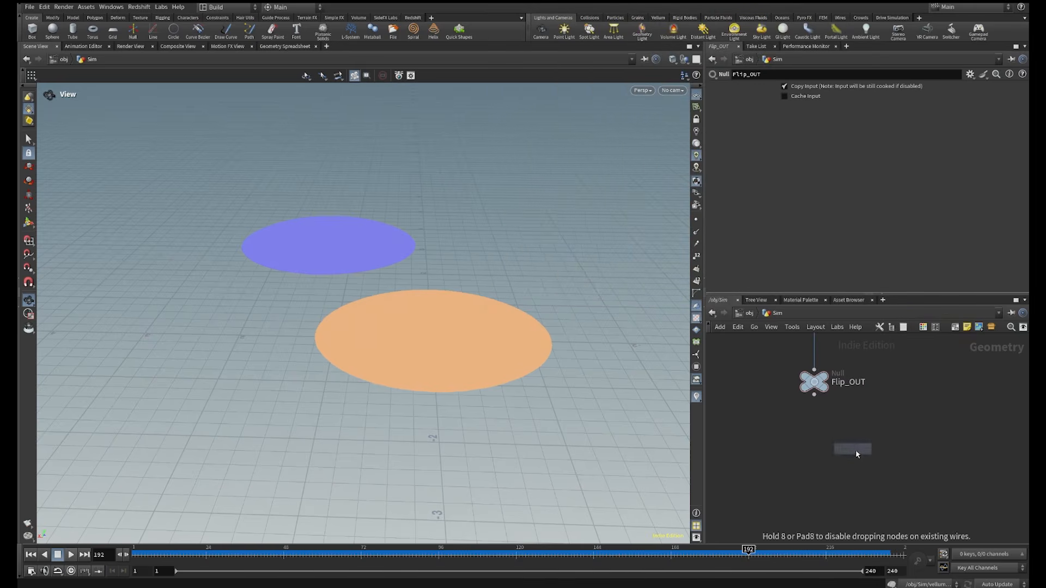
{"action": "left_click", "coordinate": [870, 463]}
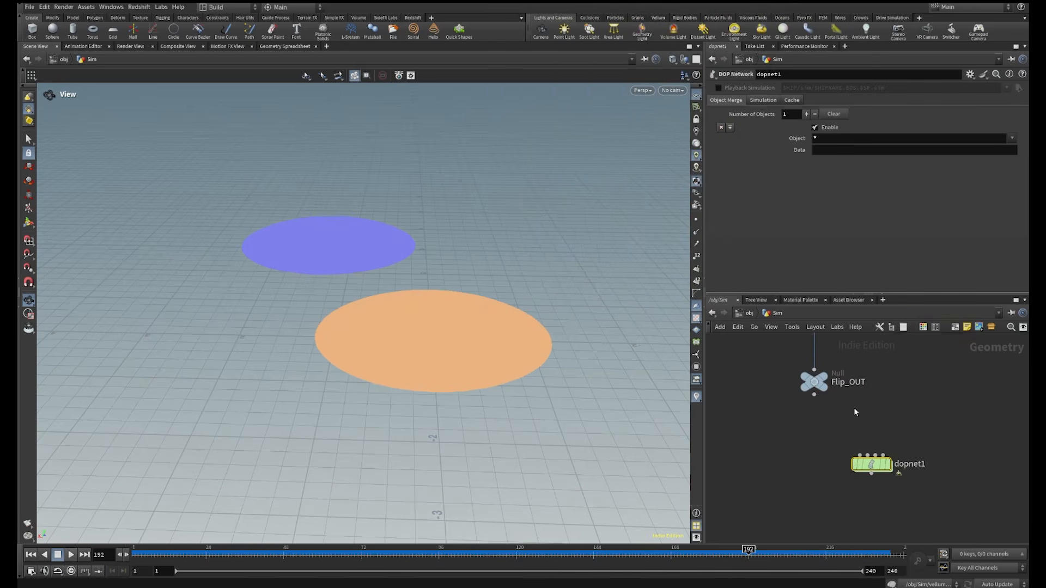
Look inside dopnet1, return to the Sim level, and turn on dopnet1's display
{"action": "double_click", "coordinate": [874, 469]}
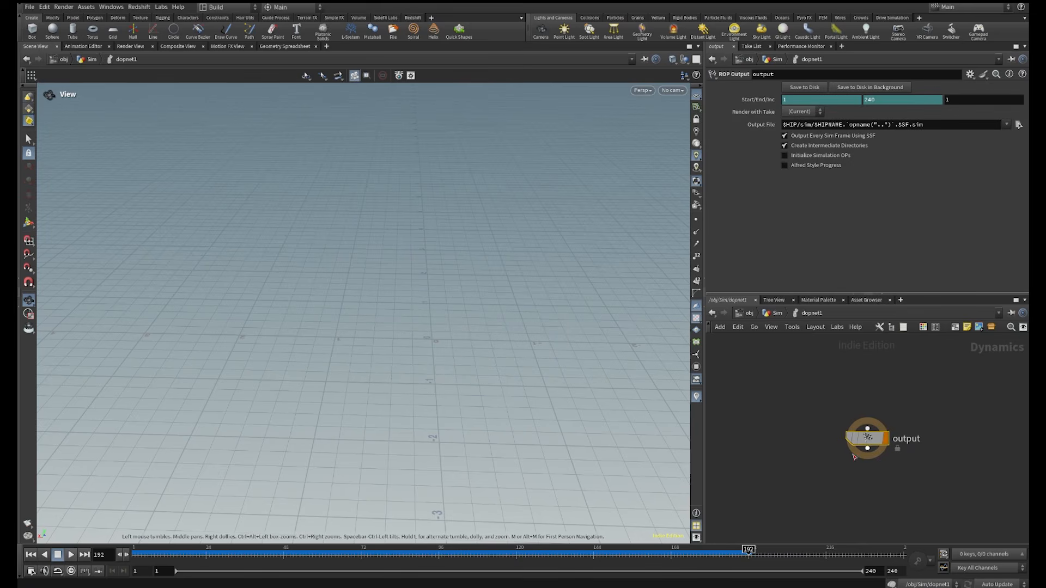
{"action": "left_click", "coordinate": [774, 312]}
{"action": "scroll", "coordinate": [909, 384], "scroll_direction": "down", "scroll_amount": 5}
{"action": "middle_click_drag", "start_coordinate": [910, 384], "coordinate": [896, 352]}
{"action": "scroll", "coordinate": [812, 370], "scroll_direction": "up", "scroll_amount": 4}
{"action": "left_click", "coordinate": [809, 378]}
{"action": "scroll", "coordinate": [869, 496], "scroll_direction": "up", "scroll_amount": 3}
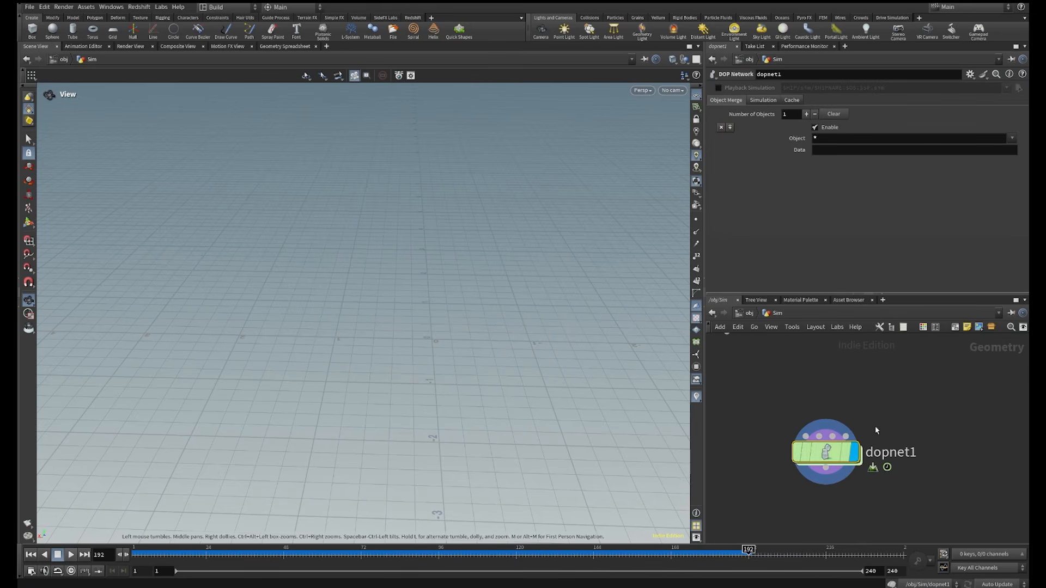
Inside dopnet1, add a Gravity Force node feeding the output and switch the network to curved wires
{"action": "double_click", "coordinate": [831, 446]}
{"action": "left_click_drag", "start_coordinate": [861, 486], "coordinate": [819, 384]}
{"action": "type", "text": "GRAVITY"}
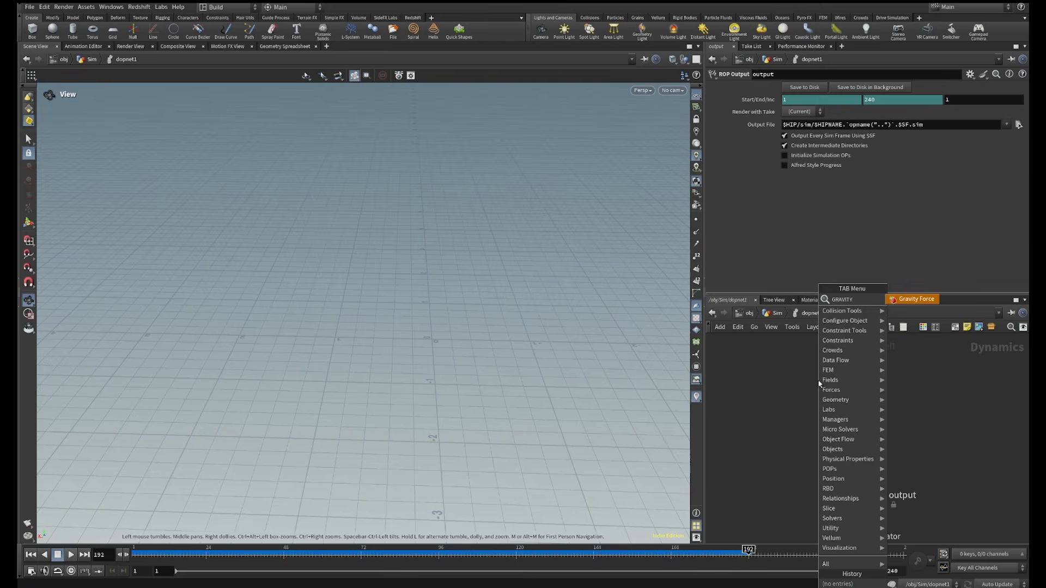
{"action": "key", "text": "Return"}
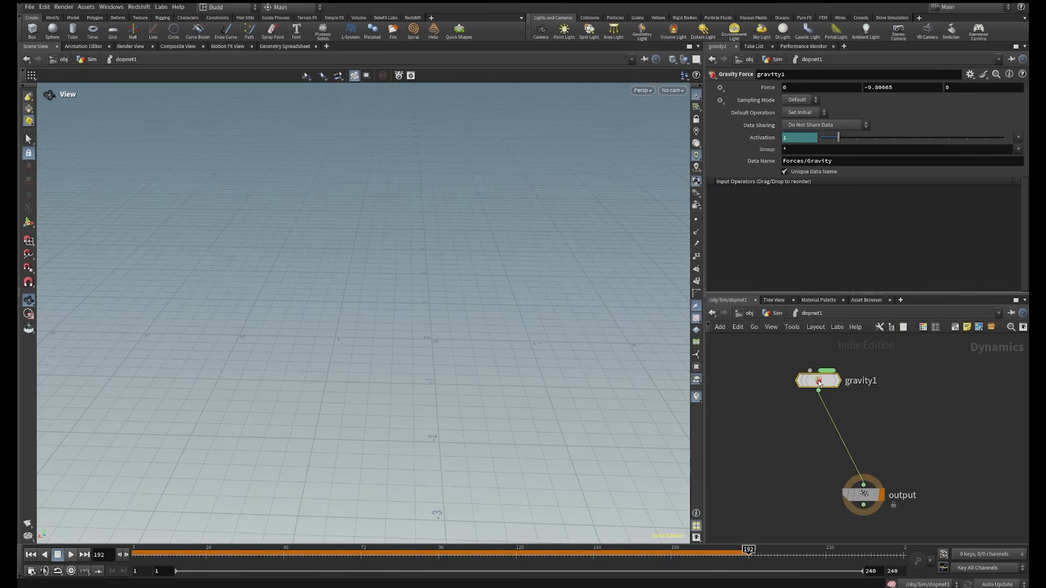
{"action": "key", "text": "shift+s"}
{"action": "middle_click_drag", "start_coordinate": [870, 415], "coordinate": [944, 530]}
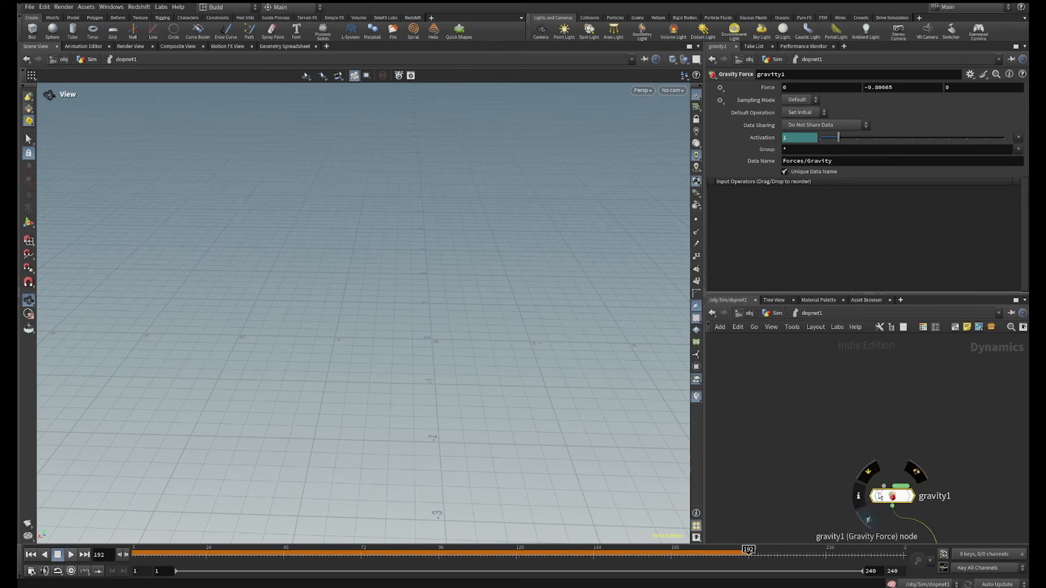
Add a Merge node wired into gravity1's first input
{"action": "left_click_drag", "start_coordinate": [883, 485], "coordinate": [929, 424]}
{"action": "key", "text": "Tab"}
{"action": "type", "text": "meg"}
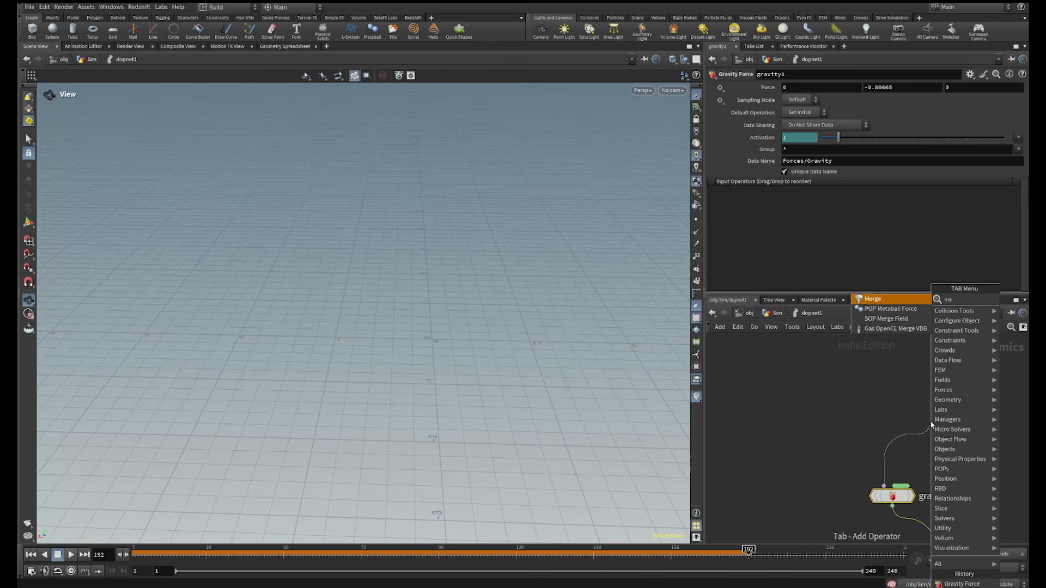
{"action": "key", "text": "BackSpace"}
{"action": "type", "text": "r"}
{"action": "key", "text": "Return"}
{"action": "left_click", "coordinate": [931, 424]}
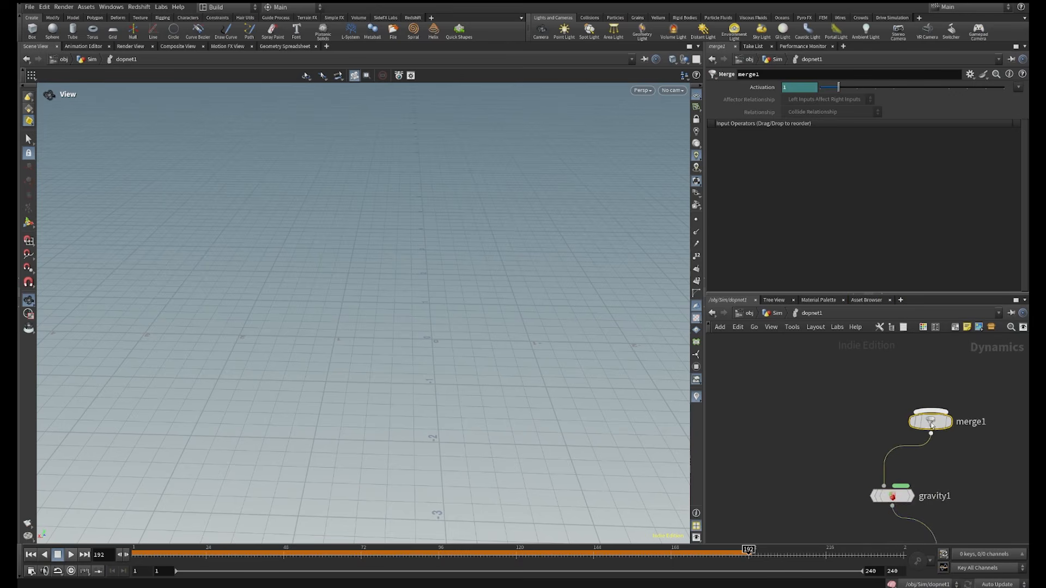
Add a Ground Plane node wired into the input of merge1
{"action": "middle_click_drag", "start_coordinate": [956, 458], "coordinate": [961, 515]}
{"action": "left_click", "coordinate": [931, 467]}
{"action": "key", "text": "Tab"}
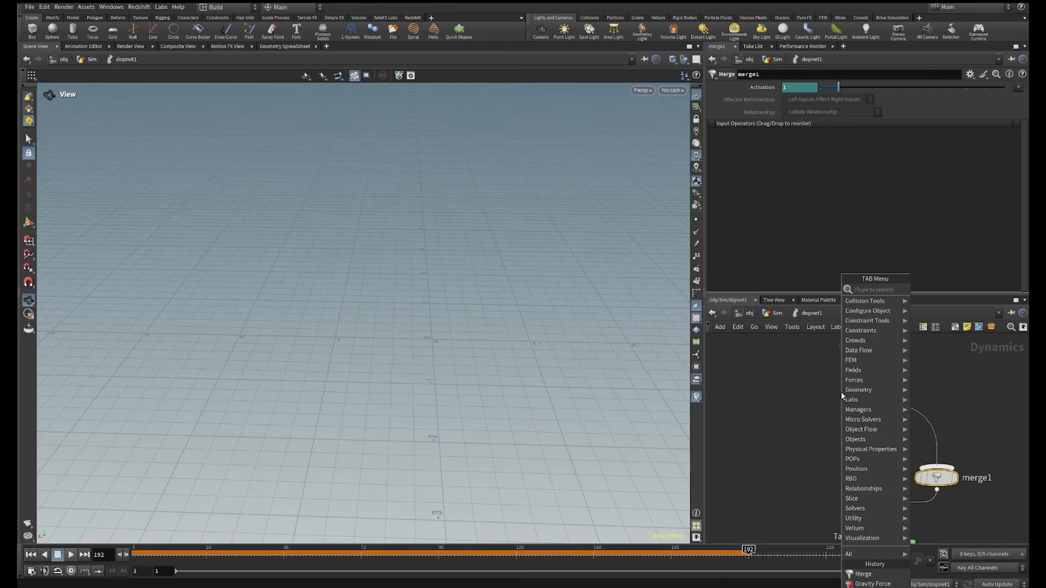
{"action": "type", "text": "groun"}
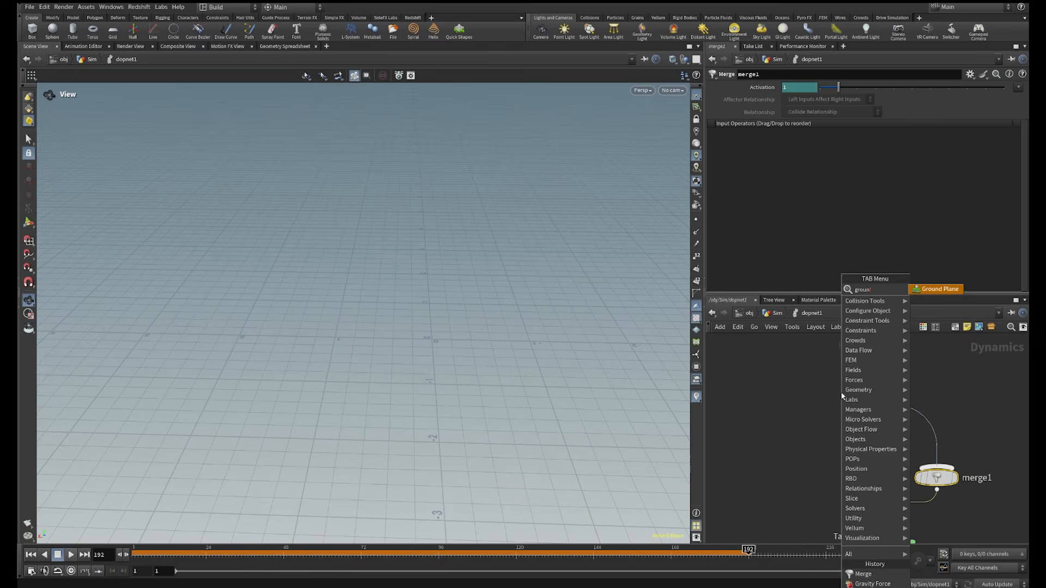
{"action": "key", "text": "Return"}
{"action": "left_click", "coordinate": [841, 394]}
Add a FLIP Solver node wired into merge1 alongside the ground plane
{"action": "middle_click_drag", "start_coordinate": [954, 433], "coordinate": [809, 454]}
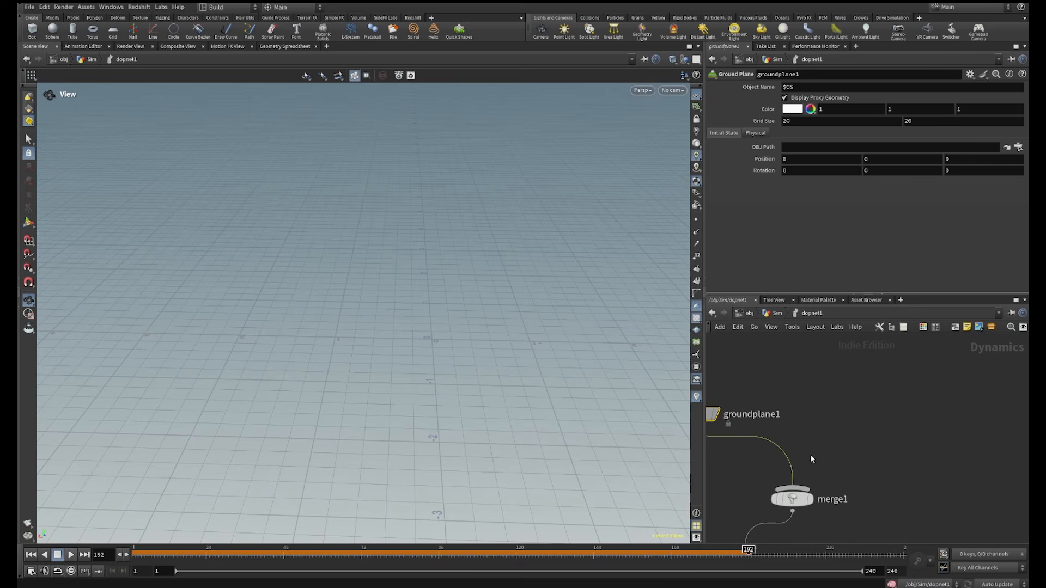
{"action": "left_click", "coordinate": [792, 488]}
{"action": "key", "text": "Tab"}
{"action": "type", "text": "f"}
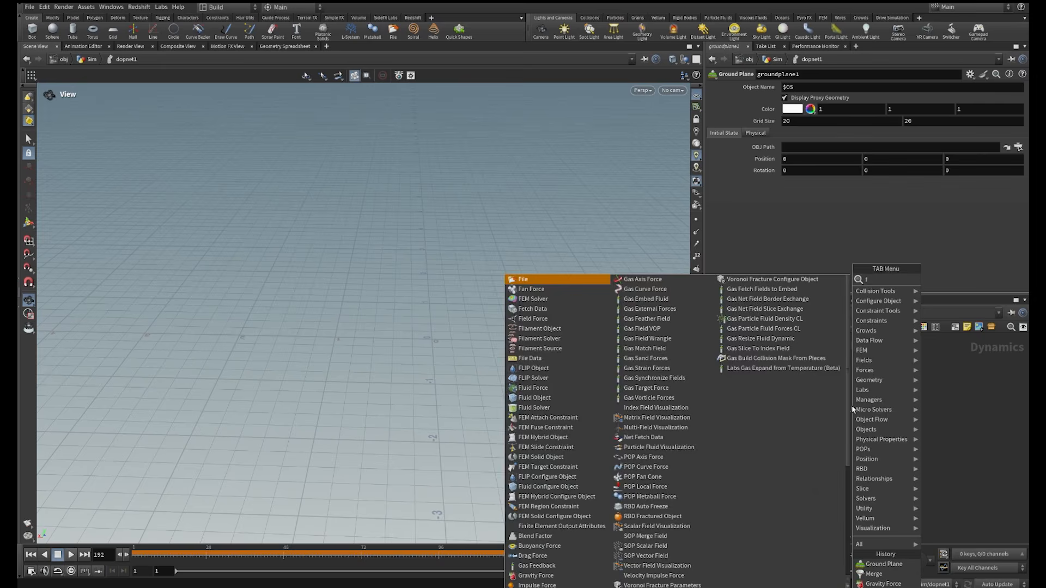
{"action": "type", "text": "lipsol"}
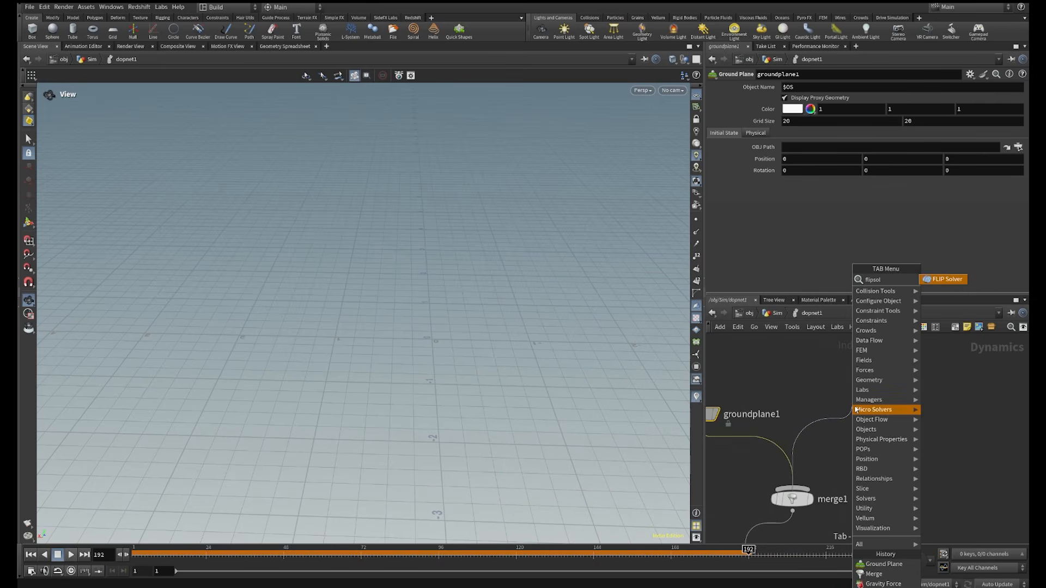
{"action": "key", "text": "Return"}
{"action": "left_click", "coordinate": [854, 408]}
Add a FLIP Object node wired into the first input of flipsolver1
{"action": "middle_click_drag", "start_coordinate": [881, 420], "coordinate": [934, 503]}
{"action": "left_click_drag", "start_coordinate": [893, 479], "coordinate": [822, 390]}
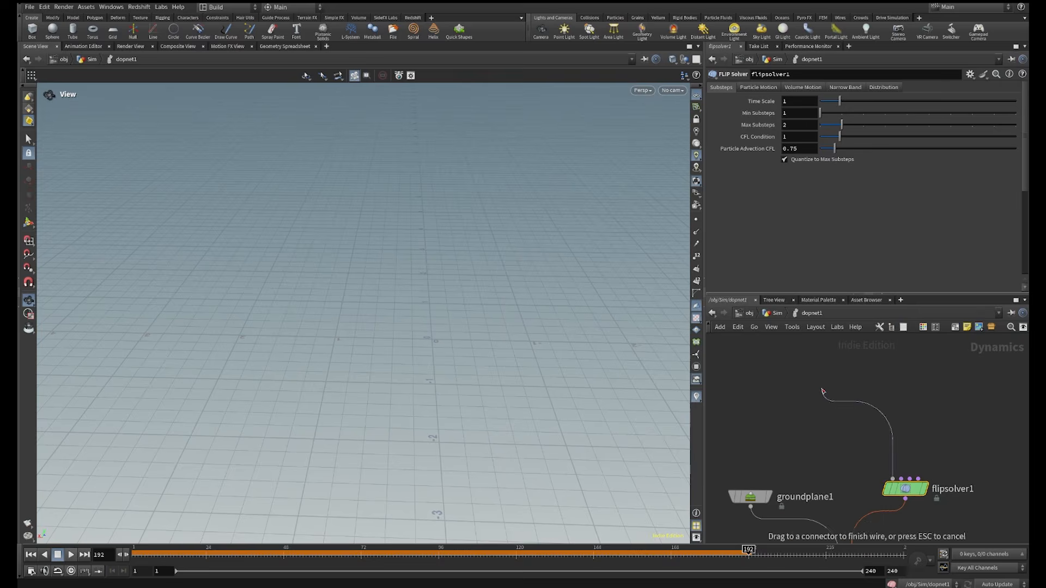
{"action": "key", "text": "Tab"}
{"action": "type", "text": "flipob"}
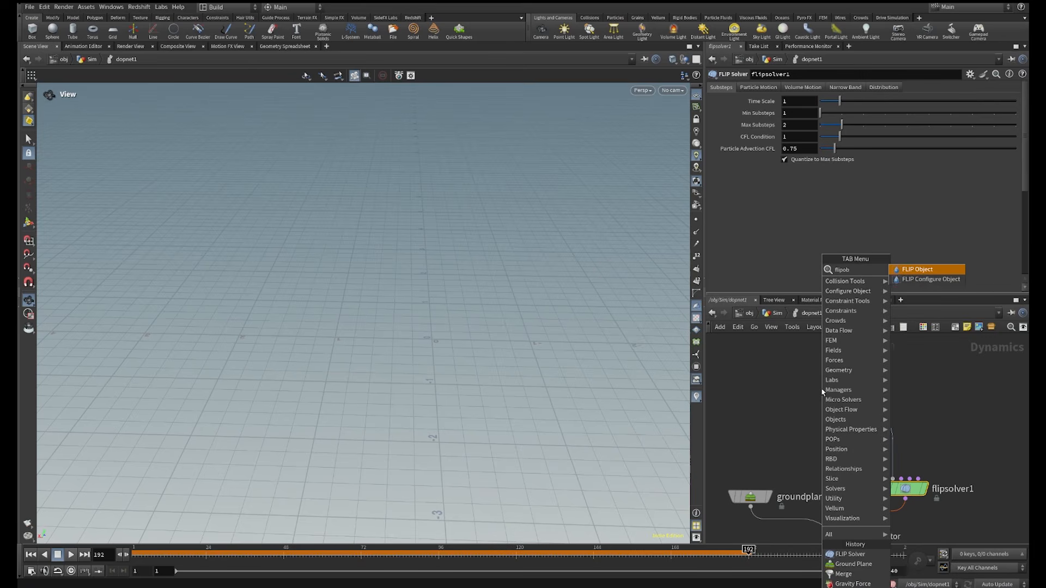
{"action": "key", "text": "Return"}
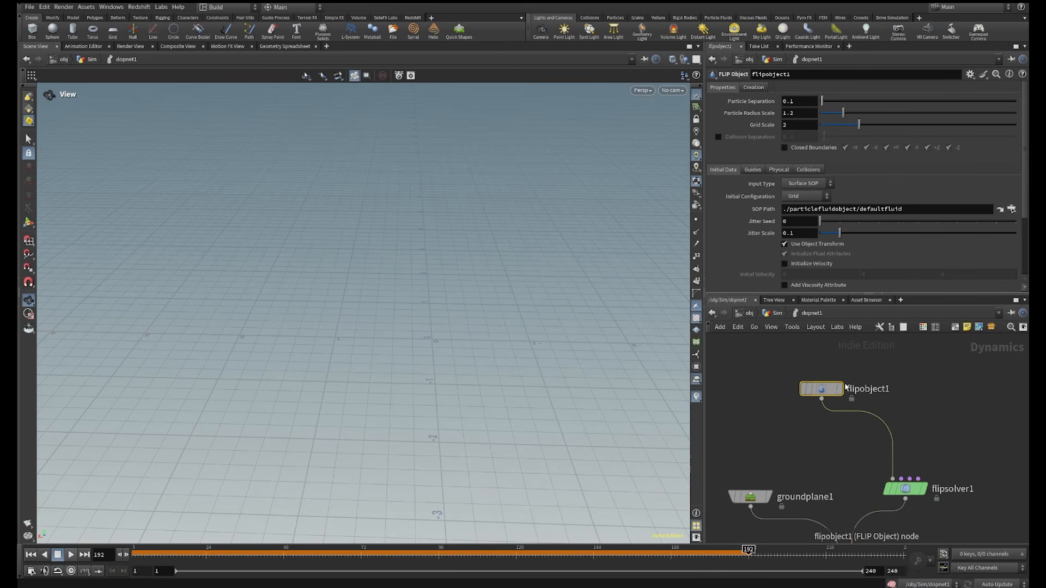
Return the timeline to frame 1 and view the default fluid with the ground plane and its surrounding bounds
{"action": "scroll", "coordinate": [961, 451], "scroll_direction": "down", "scroll_amount": 2}
{"action": "left_click", "coordinate": [31, 554]}
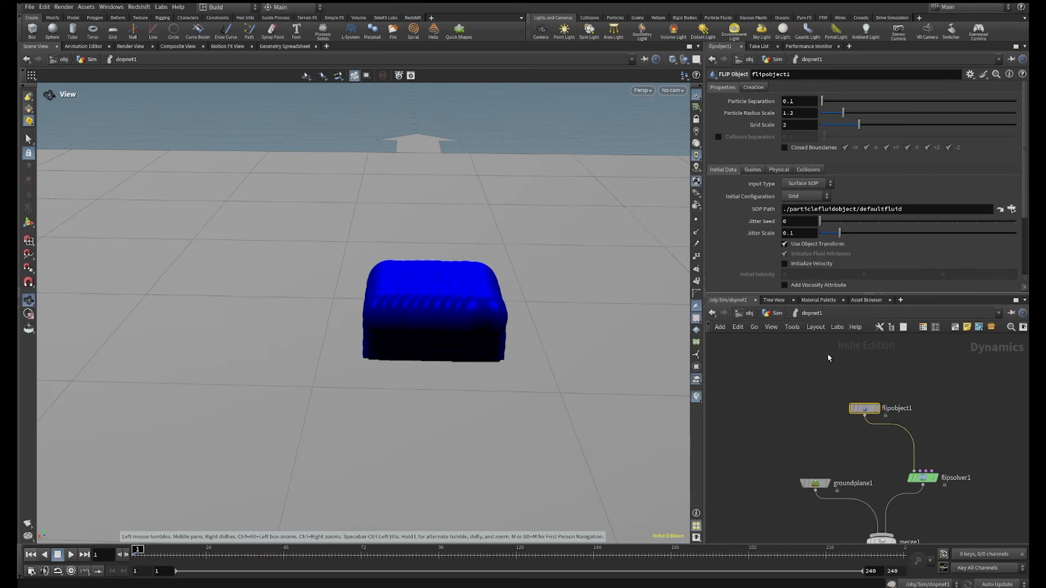
{"action": "scroll", "coordinate": [886, 396], "scroll_direction": "down", "scroll_amount": 3}
{"action": "middle_click_drag", "start_coordinate": [926, 416], "coordinate": [887, 355]}
{"action": "right_click_drag", "start_coordinate": [442, 299], "coordinate": [373, 314]}
{"action": "middle_click_drag", "start_coordinate": [909, 412], "coordinate": [923, 457]}
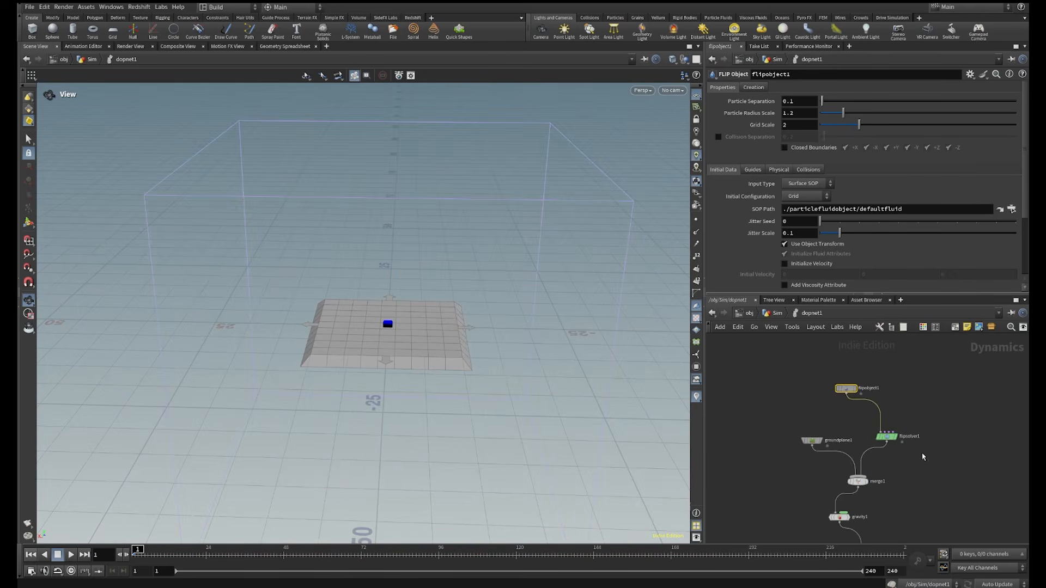
Examine the flipobject1, flipsolver1 and groundplane1 nodes and how the ground plane sits in the scene
{"action": "scroll", "coordinate": [832, 403], "scroll_direction": "up", "scroll_amount": 4}
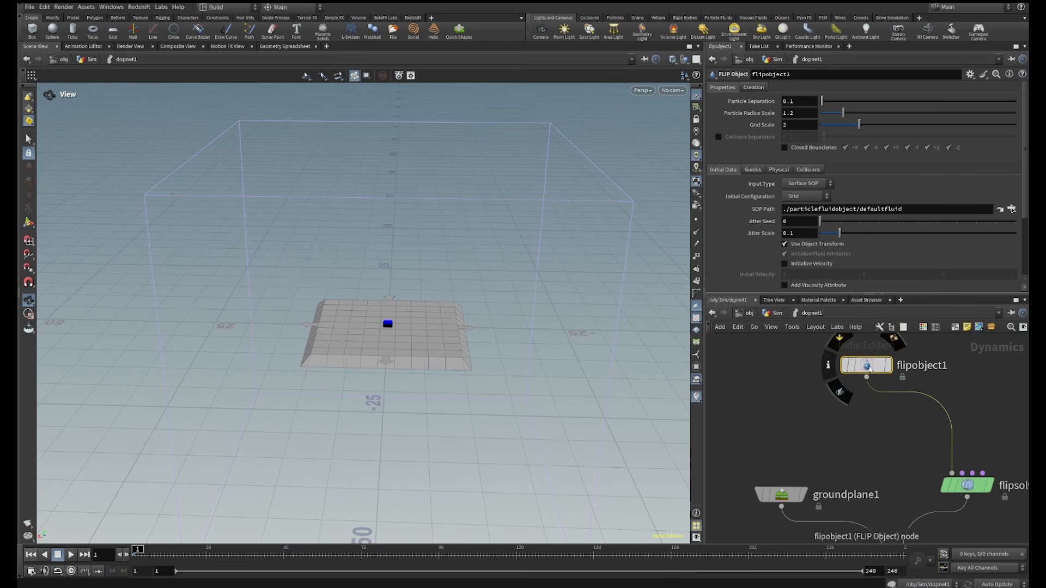
{"action": "mouse_move", "coordinate": [831, 372]}
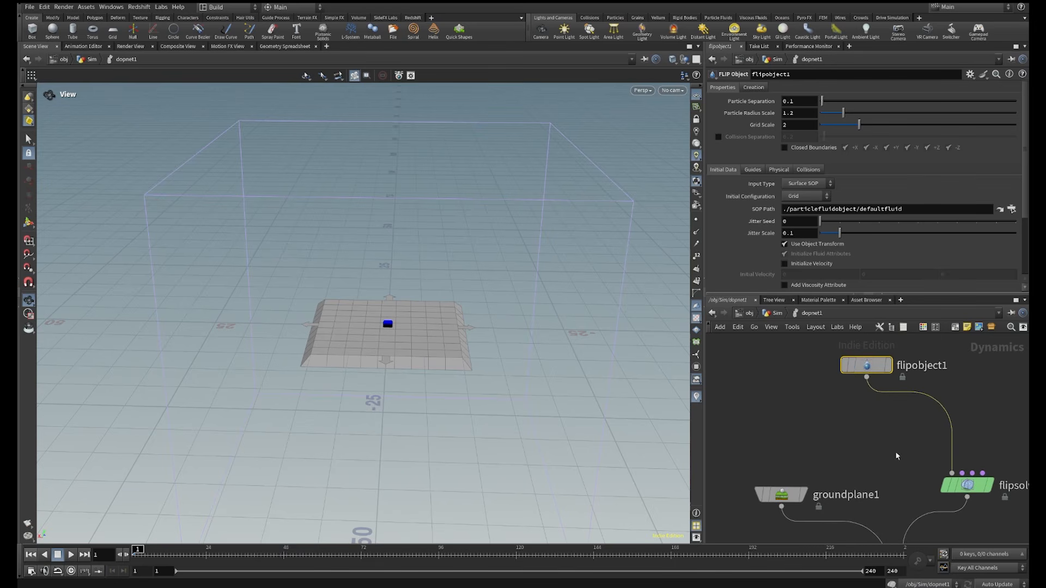
{"action": "middle_click_drag", "start_coordinate": [959, 480], "coordinate": [872, 433]}
{"action": "left_click", "coordinate": [881, 439]}
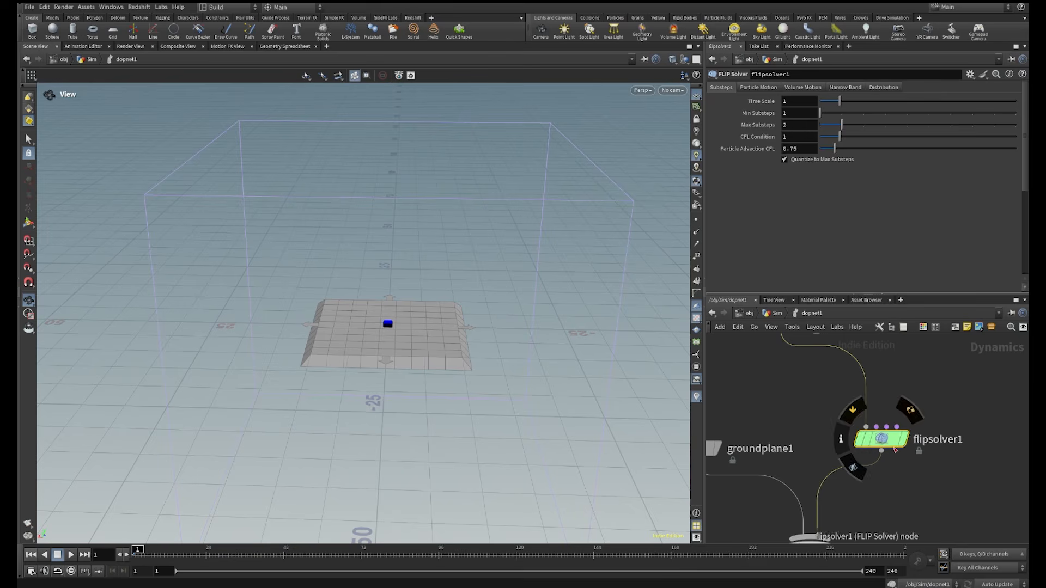
{"action": "middle_click_drag", "start_coordinate": [896, 445], "coordinate": [948, 389]}
{"action": "left_click", "coordinate": [743, 401]}
{"action": "scroll", "coordinate": [501, 326], "scroll_direction": "up", "scroll_amount": 5}
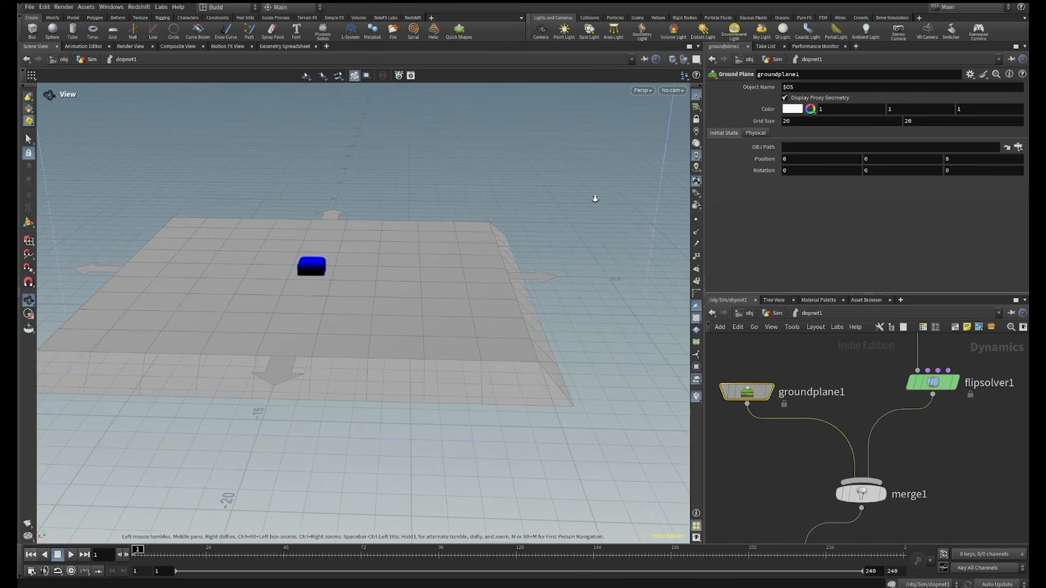
{"action": "scroll", "coordinate": [903, 455], "scroll_direction": "down", "scroll_amount": 2}
Review the node chain from merge1 through gravity1 and back up to the FLIP object and solver
{"action": "middle_click_drag", "start_coordinate": [957, 475], "coordinate": [939, 389]}
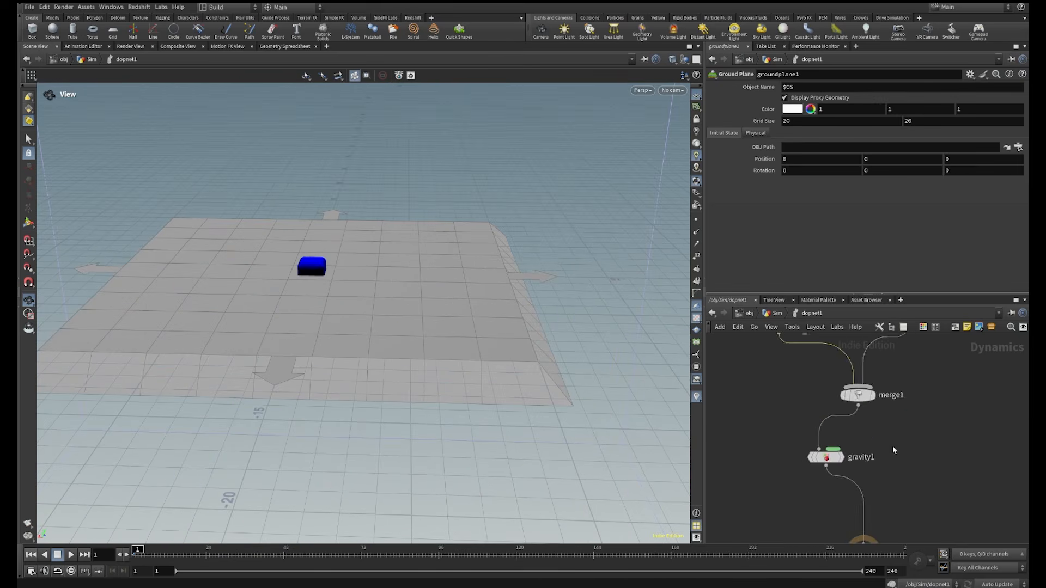
{"action": "scroll", "coordinate": [831, 454], "scroll_direction": "up", "scroll_amount": 2}
{"action": "right_click_drag", "start_coordinate": [454, 255], "coordinate": [392, 247]}
{"action": "middle_click_drag", "start_coordinate": [392, 247], "coordinate": [384, 308]}
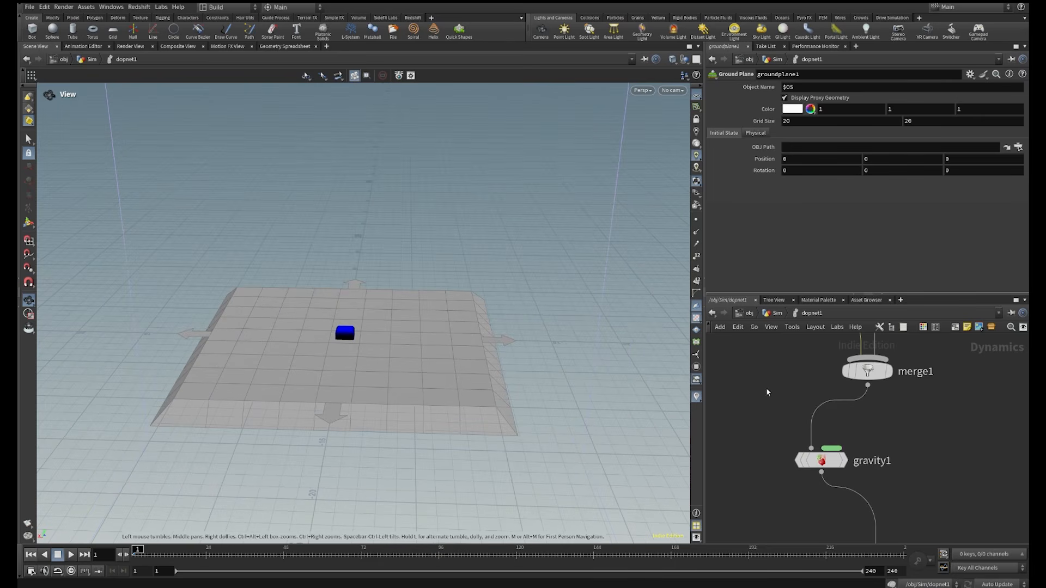
{"action": "scroll", "coordinate": [946, 414], "scroll_direction": "down", "scroll_amount": 2}
{"action": "middle_click_drag", "start_coordinate": [957, 366], "coordinate": [915, 483]}
{"action": "middle_click_drag", "start_coordinate": [939, 397], "coordinate": [901, 438]}
{"action": "scroll", "coordinate": [934, 449], "scroll_direction": "up", "scroll_amount": 2}
{"action": "scroll", "coordinate": [933, 450], "scroll_direction": "down", "scroll_amount": 2}
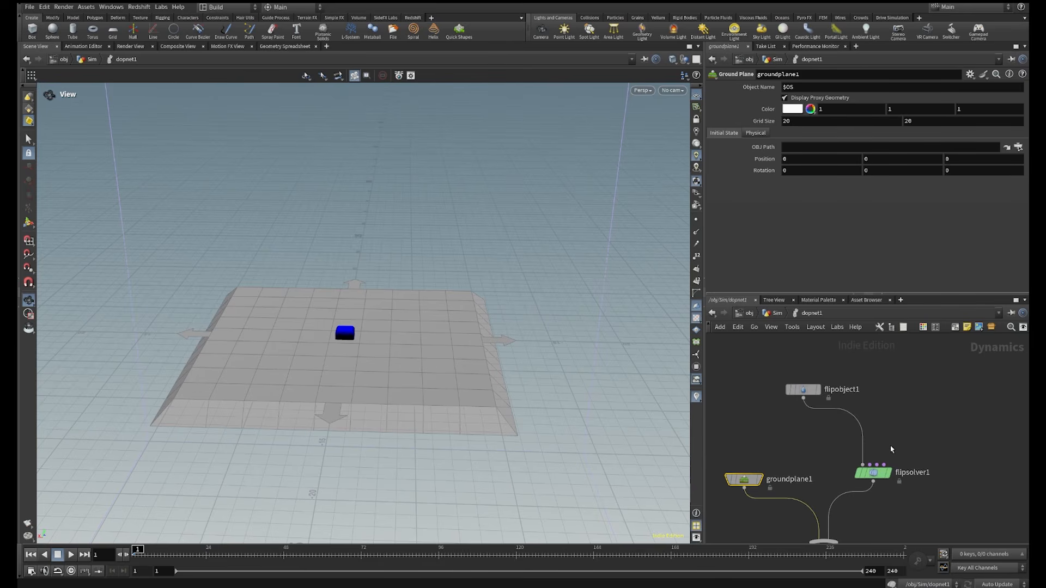
{"action": "scroll", "coordinate": [897, 446], "scroll_direction": "up", "scroll_amount": 2}
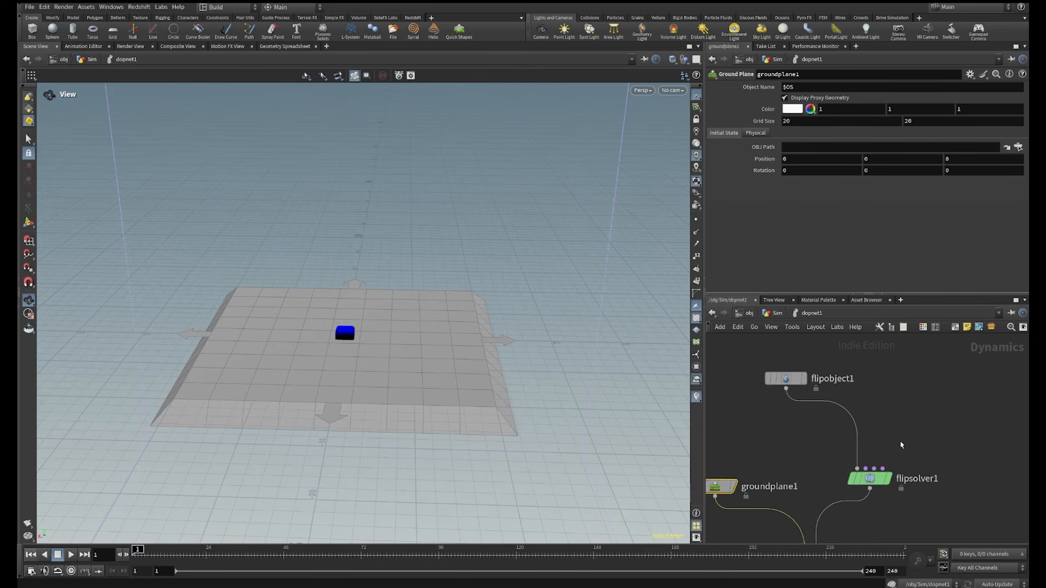
{"action": "middle_click_drag", "start_coordinate": [900, 446], "coordinate": [871, 455]}
{"action": "left_click_drag", "start_coordinate": [852, 477], "coordinate": [923, 396]}
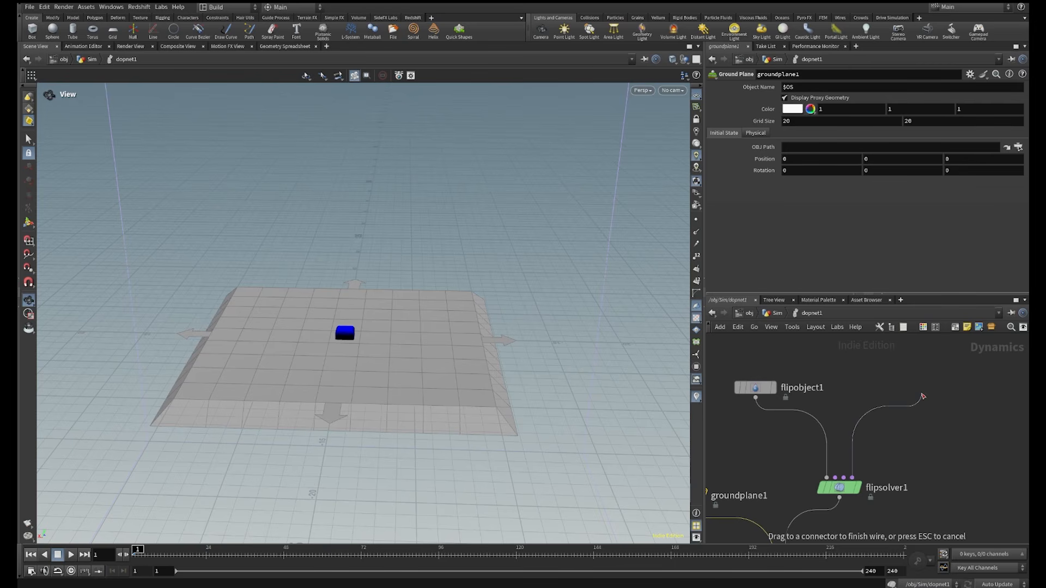
{"action": "left_click_drag", "start_coordinate": [922, 394], "coordinate": [922, 394]}
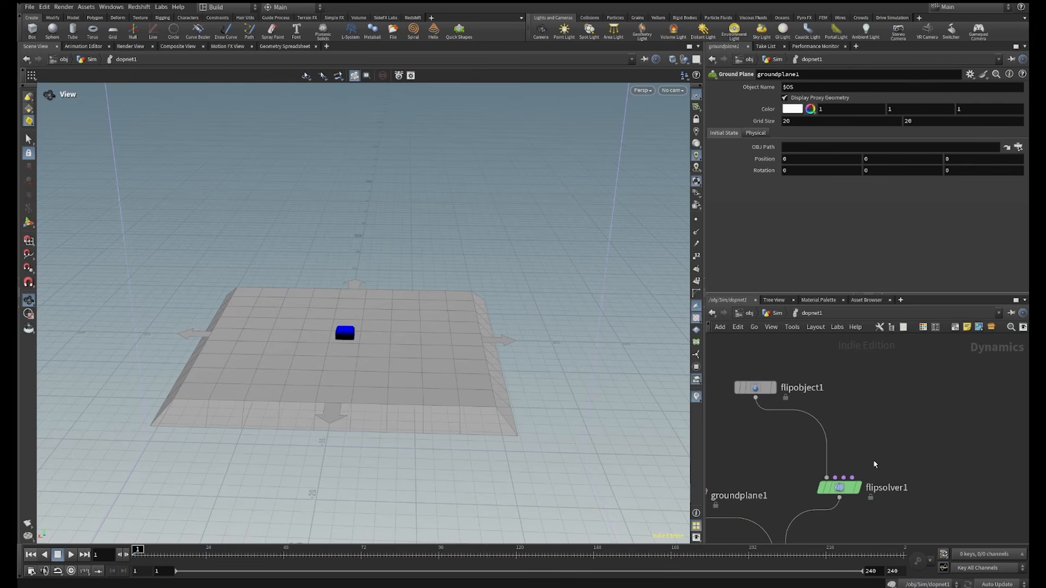
Clear the SOP Path of flipobject1 and set its Input Type to Particle Field
{"action": "middle_click_drag", "start_coordinate": [860, 434], "coordinate": [903, 469]}
{"action": "scroll", "coordinate": [825, 432], "scroll_direction": "up", "scroll_amount": 2}
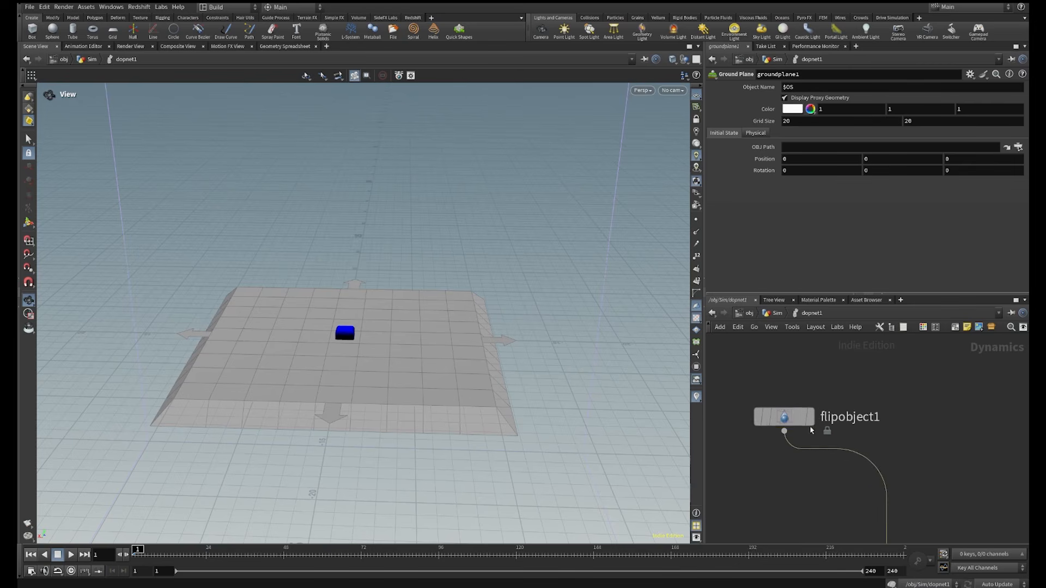
{"action": "left_click", "coordinate": [785, 417]}
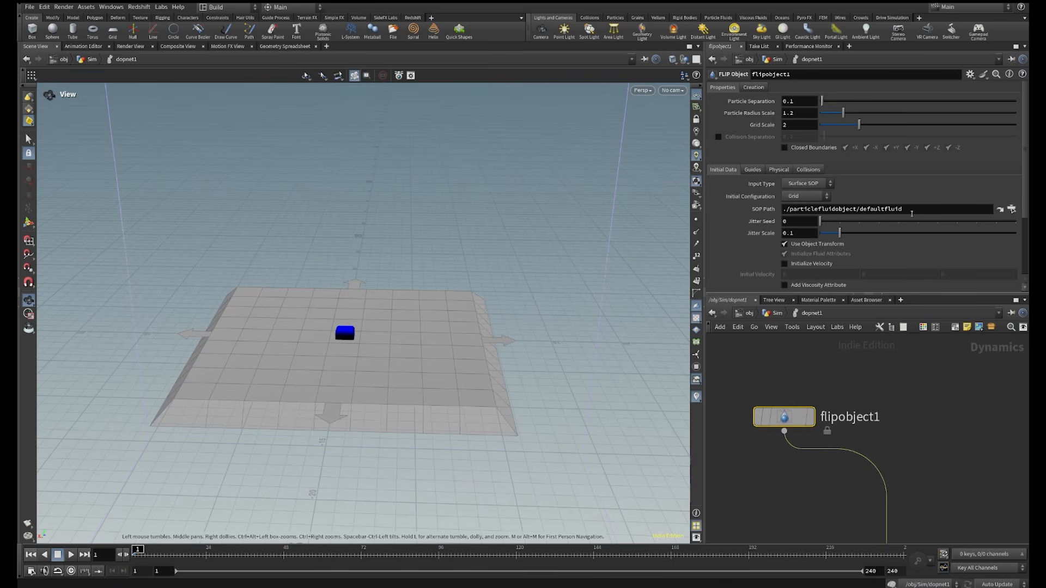
{"action": "left_click", "coordinate": [912, 213]}
{"action": "key", "text": "BackSpace"}
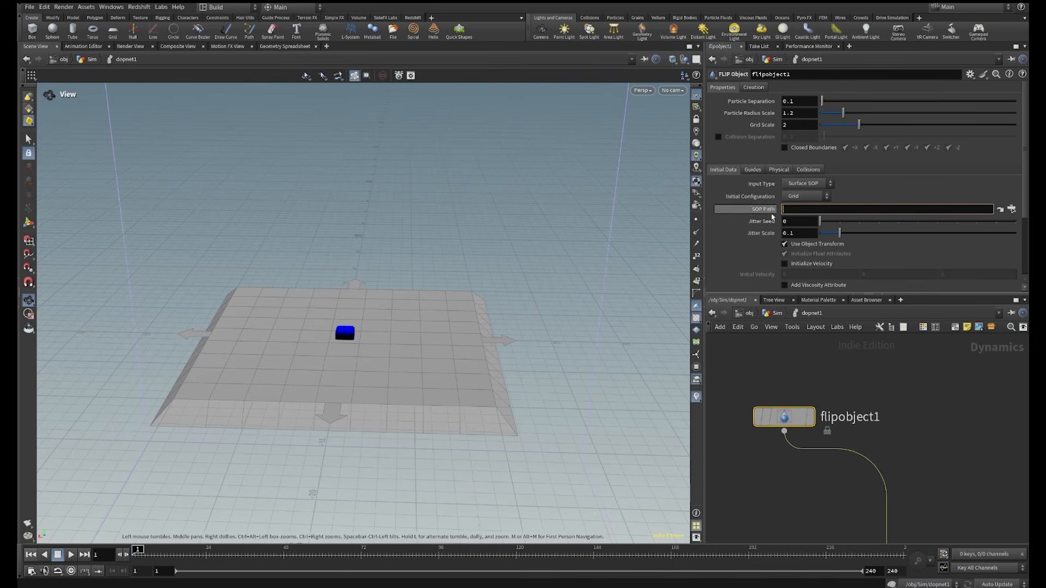
{"action": "key", "text": "Return"}
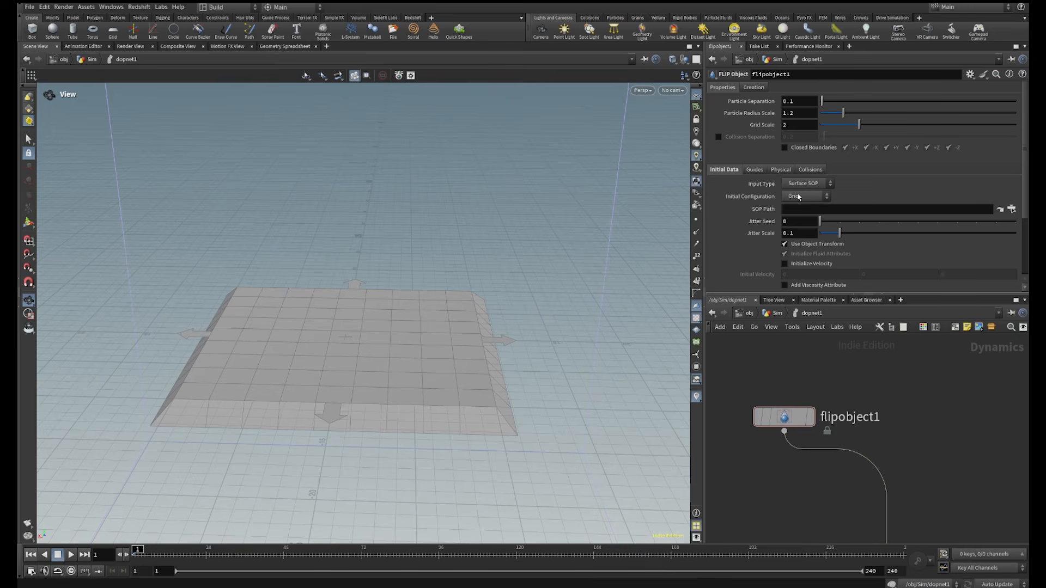
{"action": "left_click", "coordinate": [805, 184]}
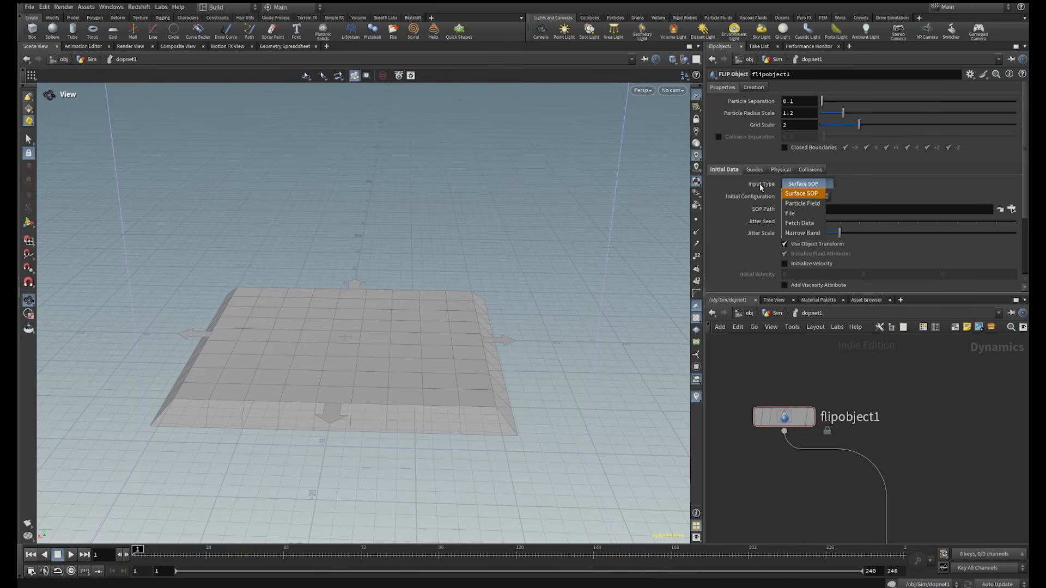
{"action": "left_click", "coordinate": [801, 203]}
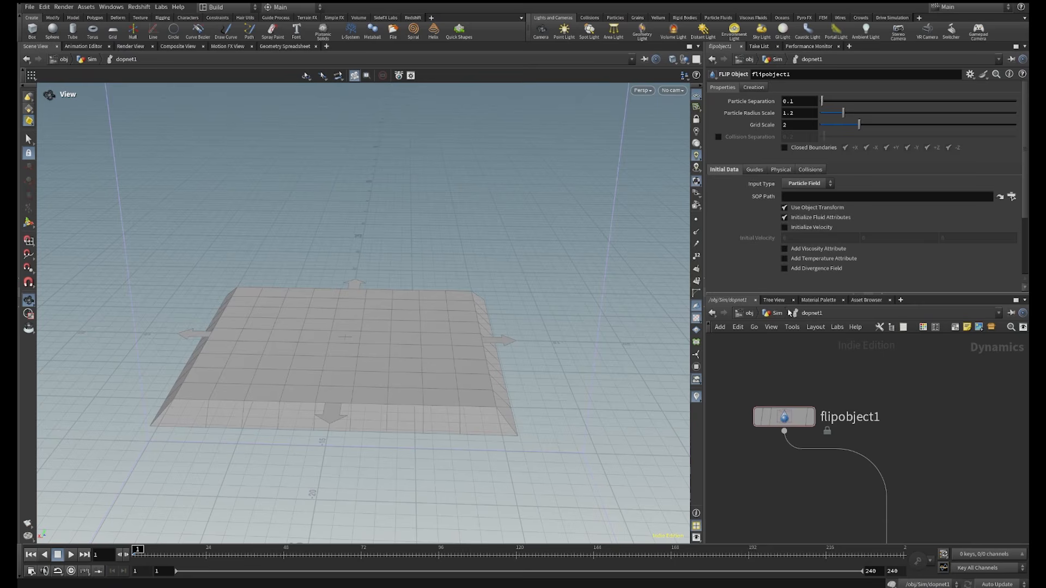
Go up to the Sim level and copy the Flip_OUT null node
{"action": "key", "text": "u"}
{"action": "scroll", "coordinate": [777, 366], "scroll_direction": "down", "scroll_amount": 3}
{"action": "middle_click_drag", "start_coordinate": [763, 395], "coordinate": [851, 462]}
{"action": "left_click_drag", "start_coordinate": [894, 436], "coordinate": [789, 387]}
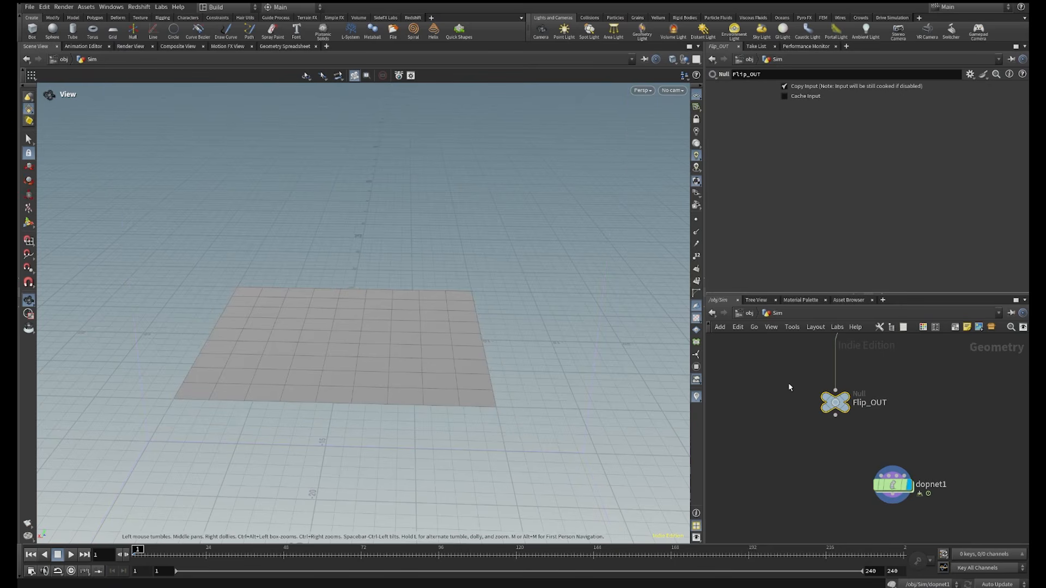
{"action": "key", "text": "ctrl+c"}
Display Flip_OUT and view its two colored particle discs up close
{"action": "scroll", "coordinate": [884, 407], "scroll_direction": "down", "scroll_amount": 2}
{"action": "scroll", "coordinate": [833, 397], "scroll_direction": "up", "scroll_amount": 1}
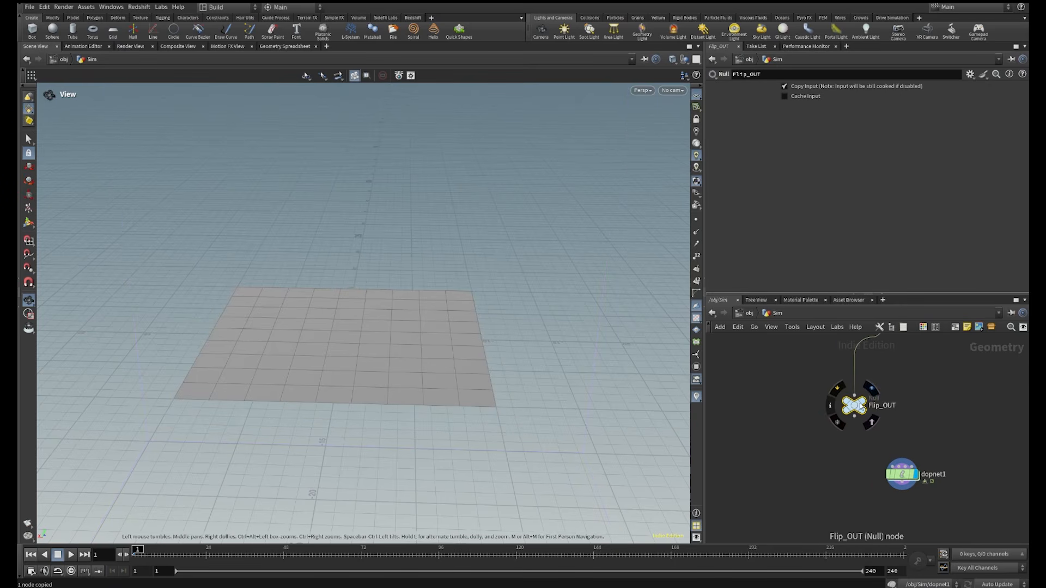
{"action": "left_click", "coordinate": [873, 405]}
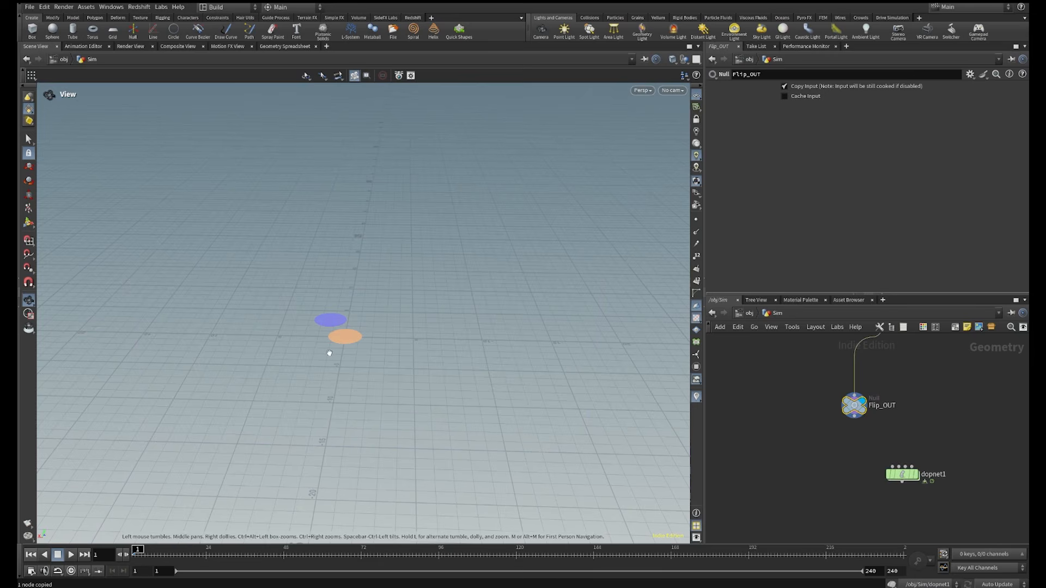
{"action": "right_click_drag", "start_coordinate": [329, 353], "coordinate": [670, 145]}
{"action": "scroll", "coordinate": [907, 463], "scroll_direction": "up", "scroll_amount": 2}
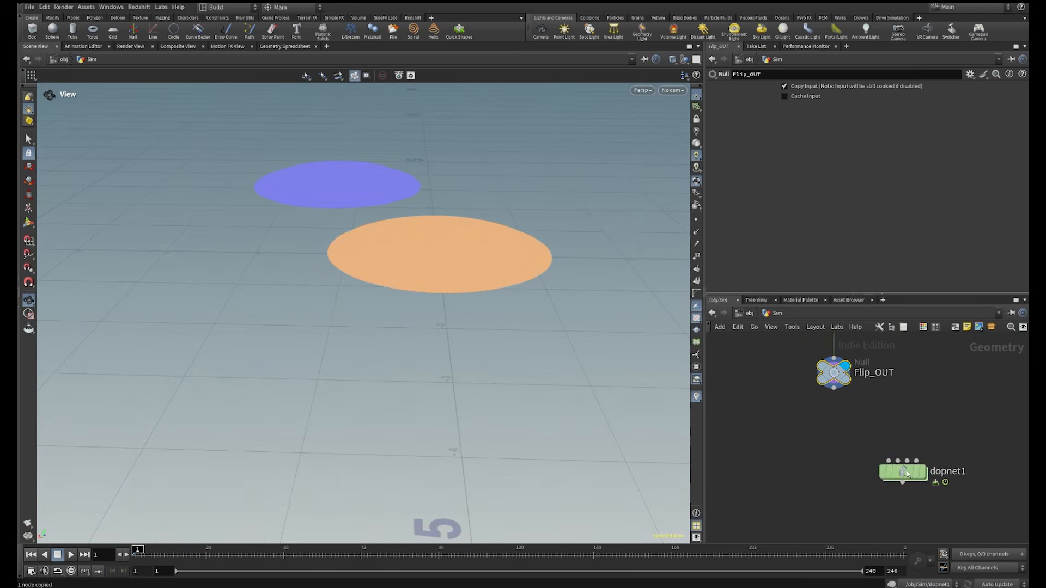
Turn dopnet1's display back on and set flipobject1's SOP Path inside it to /obj/Sim/Flip_OUT
{"action": "left_click", "coordinate": [903, 472]}
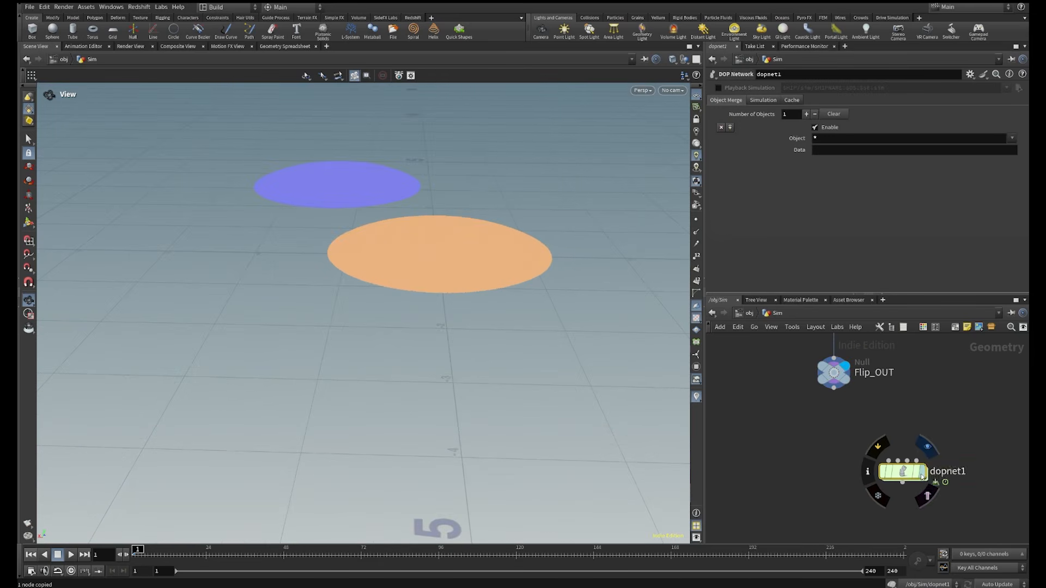
{"action": "left_click", "coordinate": [929, 496]}
{"action": "double_click", "coordinate": [903, 472]}
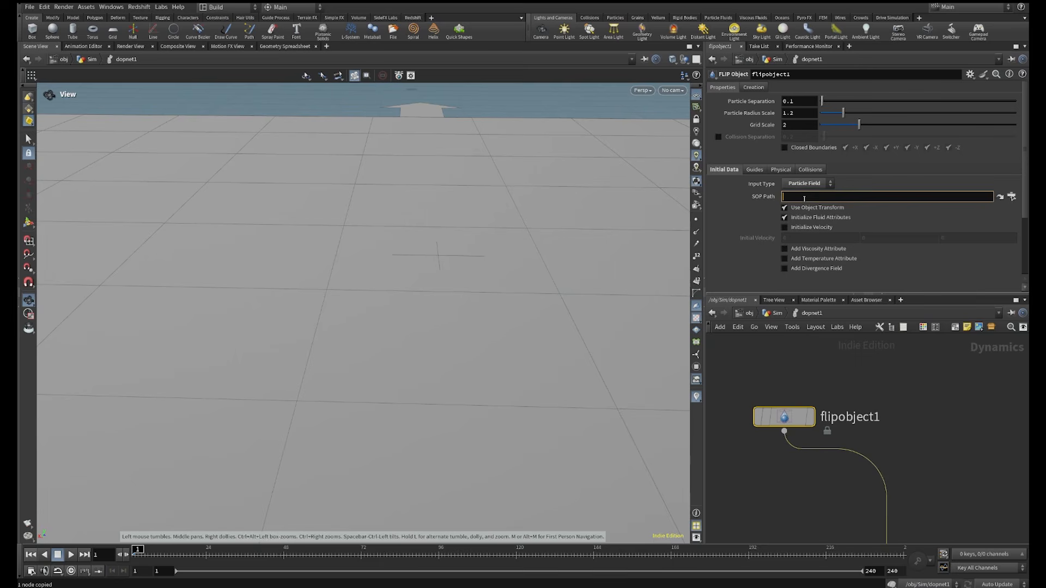
{"action": "key", "text": "ctrl+v"}
{"action": "key", "text": "Return"}
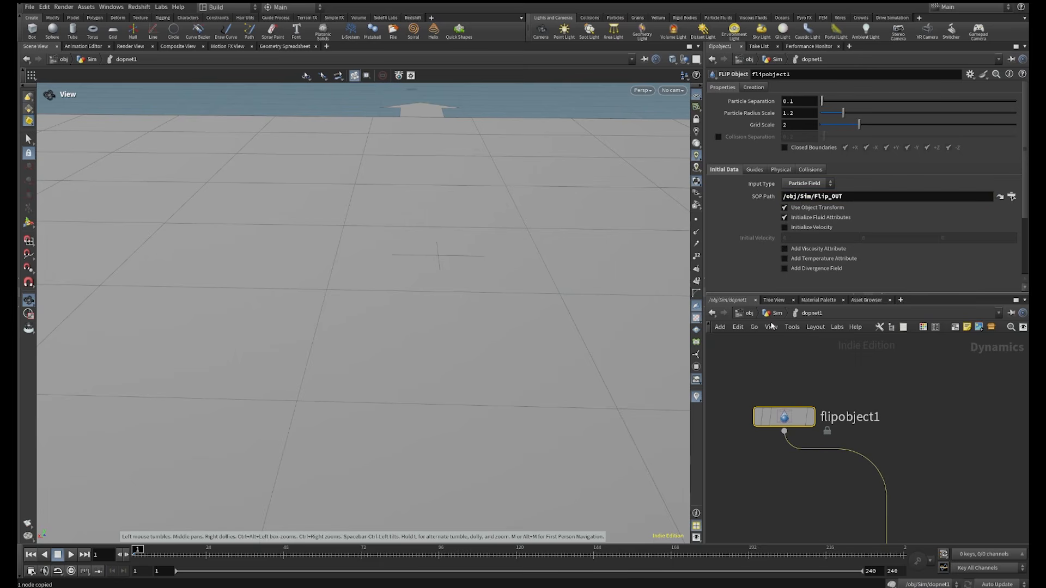
Return to the Sim level and select dopnet1
{"action": "key", "text": "u"}
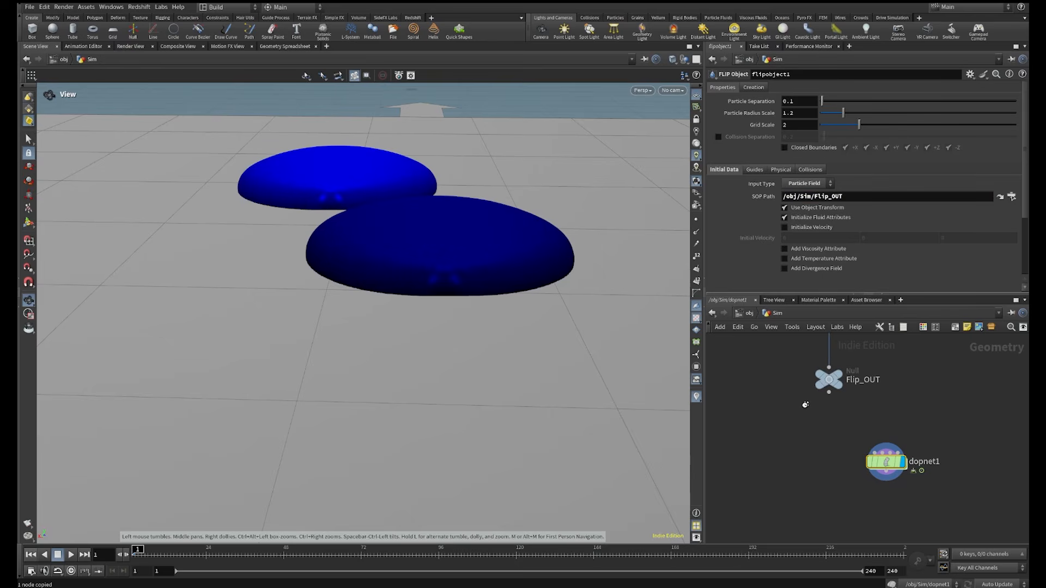
{"action": "left_click", "coordinate": [882, 454]}
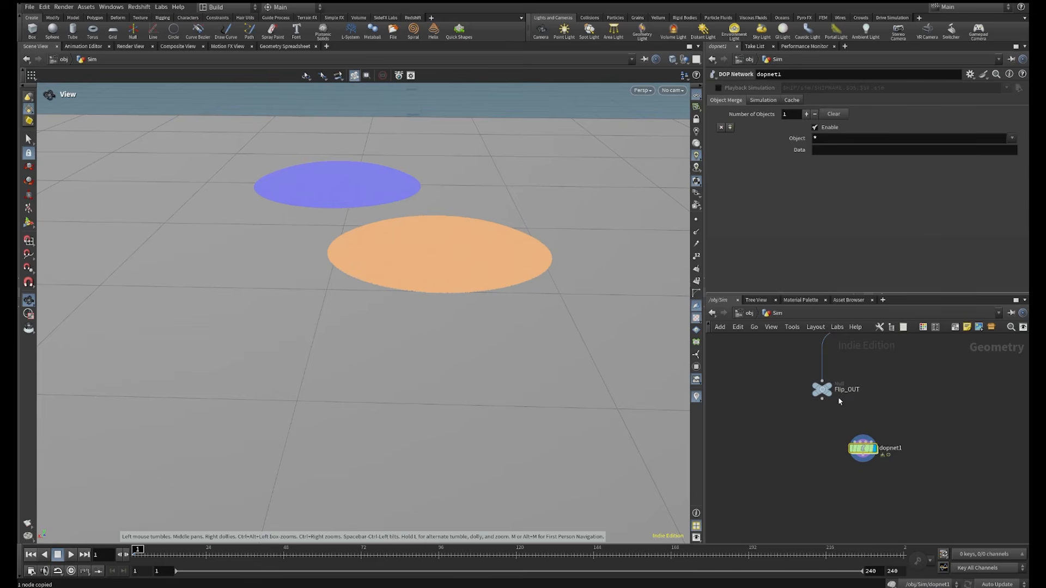
Inside dopnet1, set flipobject1's particle guide visualization to Particles and view both discs
{"action": "double_click", "coordinate": [886, 462]}
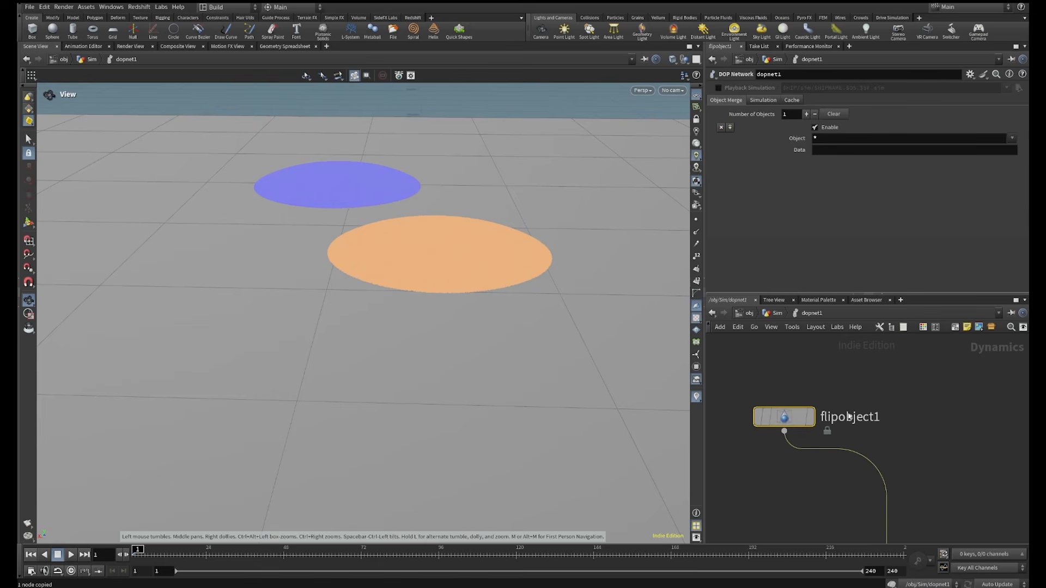
{"action": "left_click", "coordinate": [785, 417]}
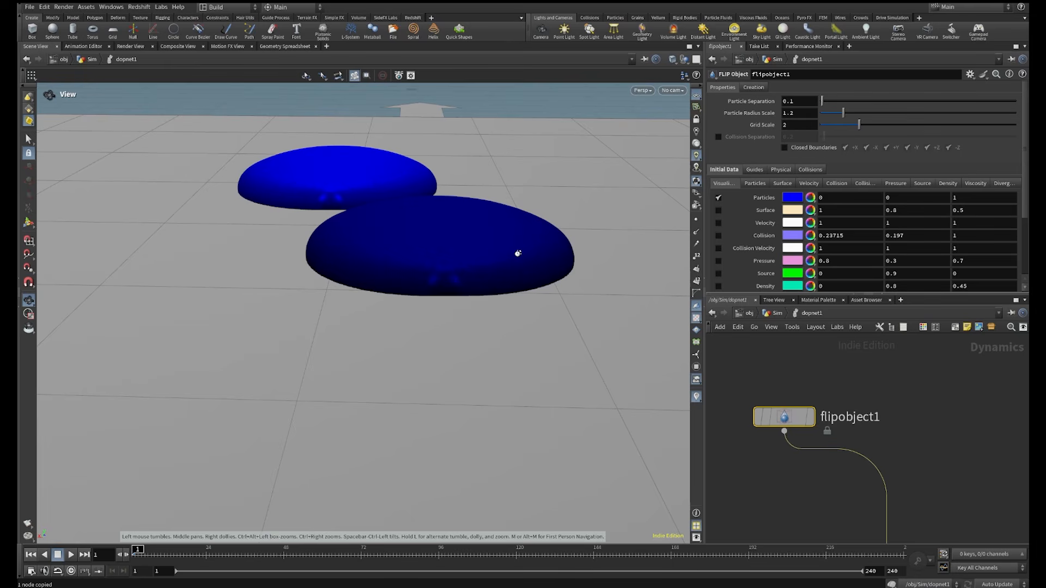
{"action": "left_click", "coordinate": [754, 171]}
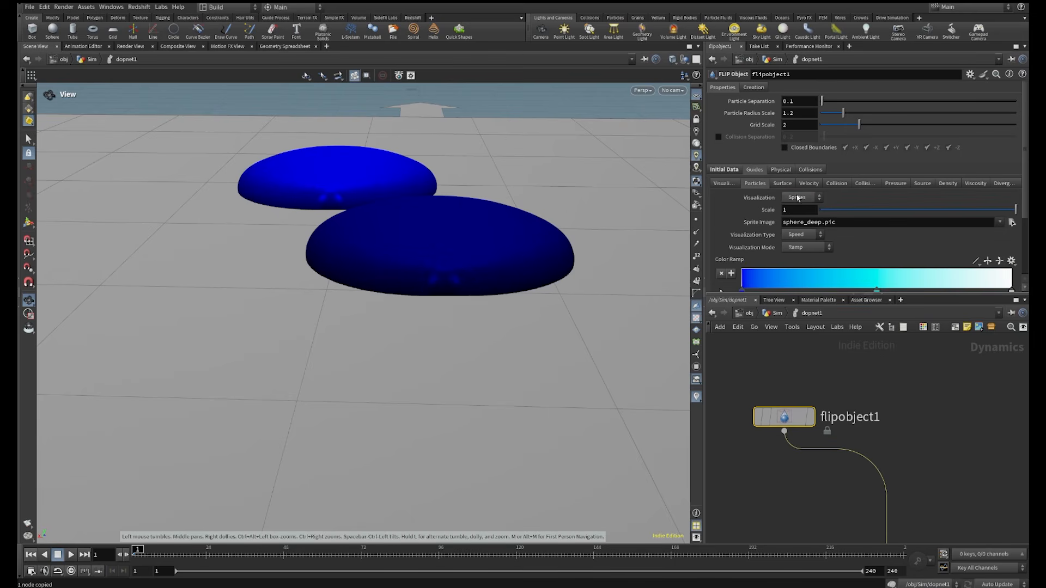
{"action": "left_click", "coordinate": [799, 197]}
{"action": "left_click", "coordinate": [799, 233]}
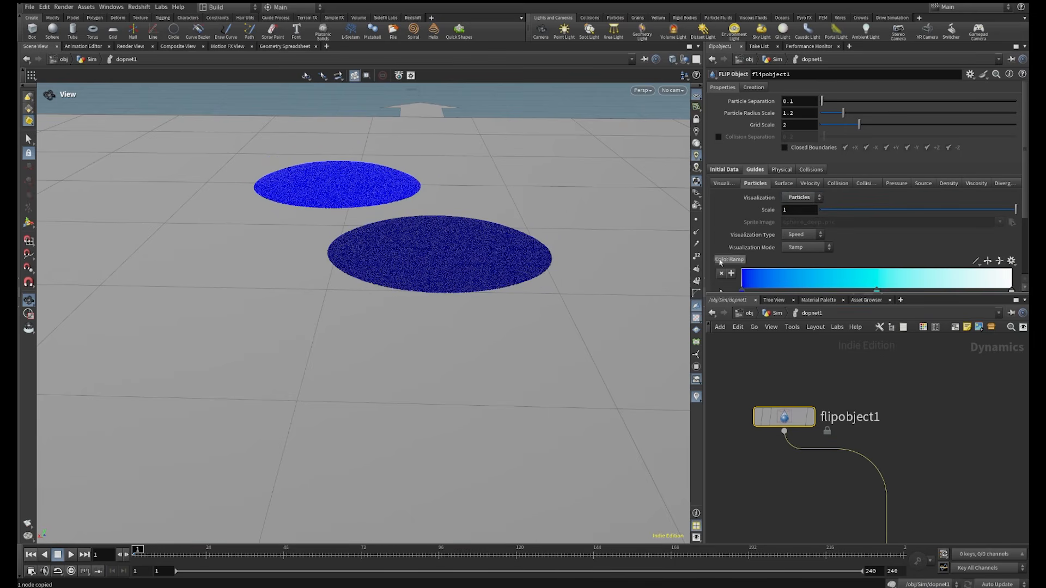
{"action": "middle_click_drag", "start_coordinate": [532, 247], "coordinate": [530, 319]}
{"action": "right_click_drag", "start_coordinate": [507, 319], "coordinate": [474, 346]}
{"action": "left_click_drag", "start_coordinate": [465, 311], "coordinate": [476, 353]}
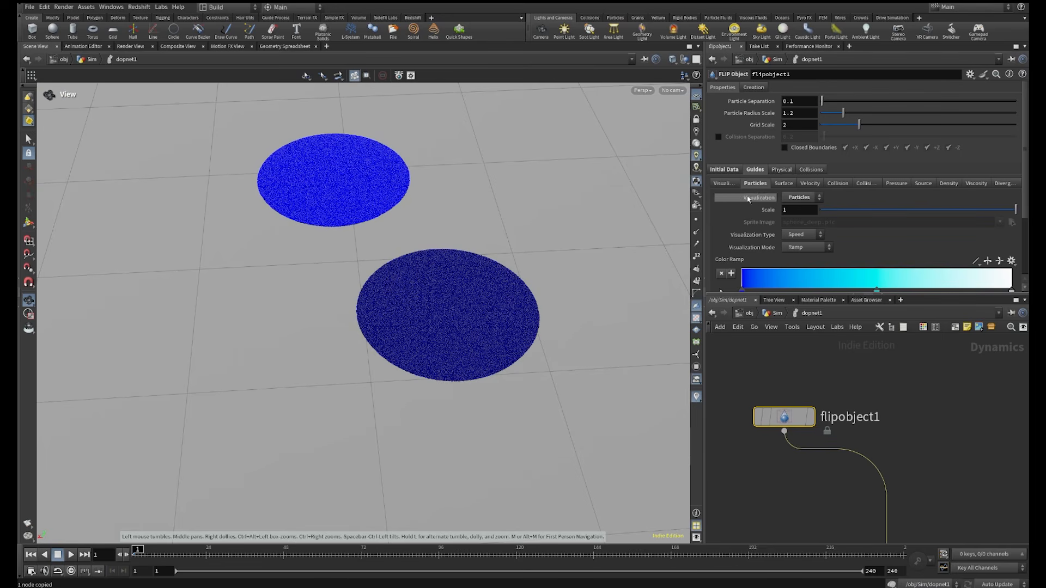
Copy the Particle Separation parameter of flipobject1
{"action": "left_click", "coordinate": [723, 183]}
{"action": "left_click_drag", "start_coordinate": [535, 228], "coordinate": [461, 270]}
{"action": "scroll", "coordinate": [473, 270], "scroll_direction": "down", "scroll_amount": 5}
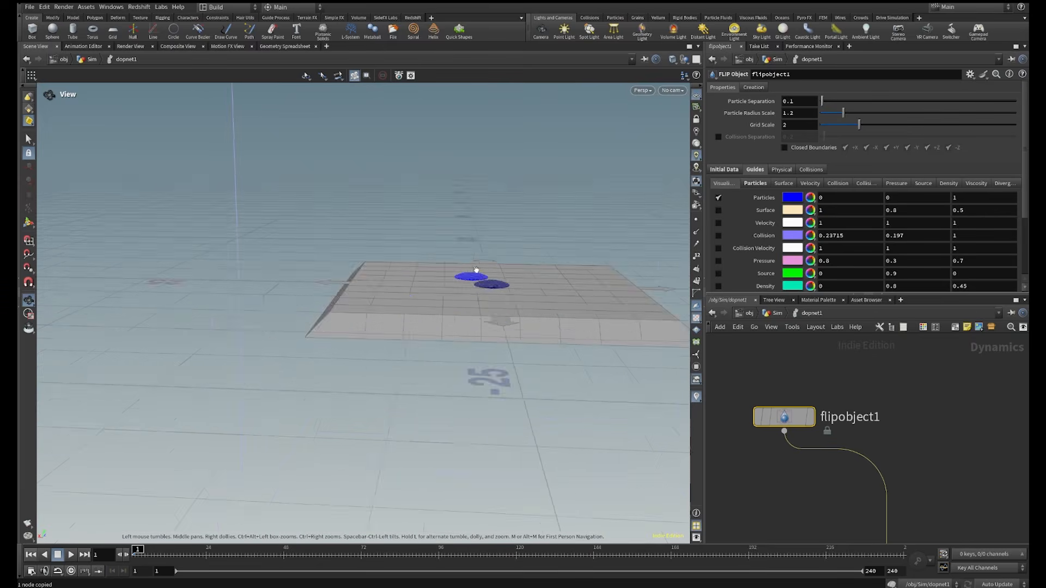
{"action": "scroll", "coordinate": [509, 267], "scroll_direction": "up", "scroll_amount": 4}
{"action": "middle_click_drag", "start_coordinate": [533, 265], "coordinate": [503, 314]}
{"action": "left_click_drag", "start_coordinate": [504, 314], "coordinate": [531, 355]}
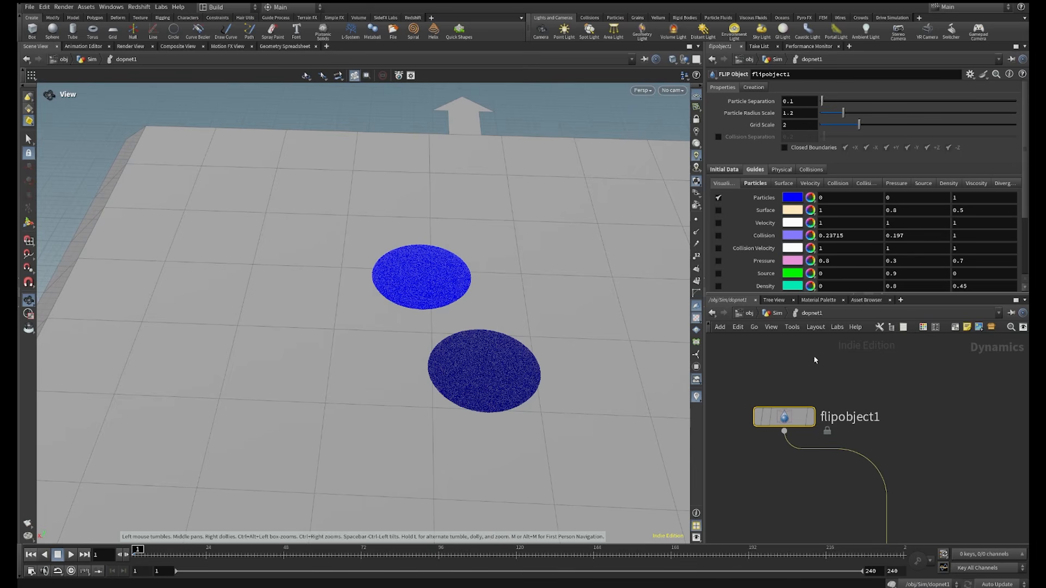
{"action": "right_click", "coordinate": [764, 103]}
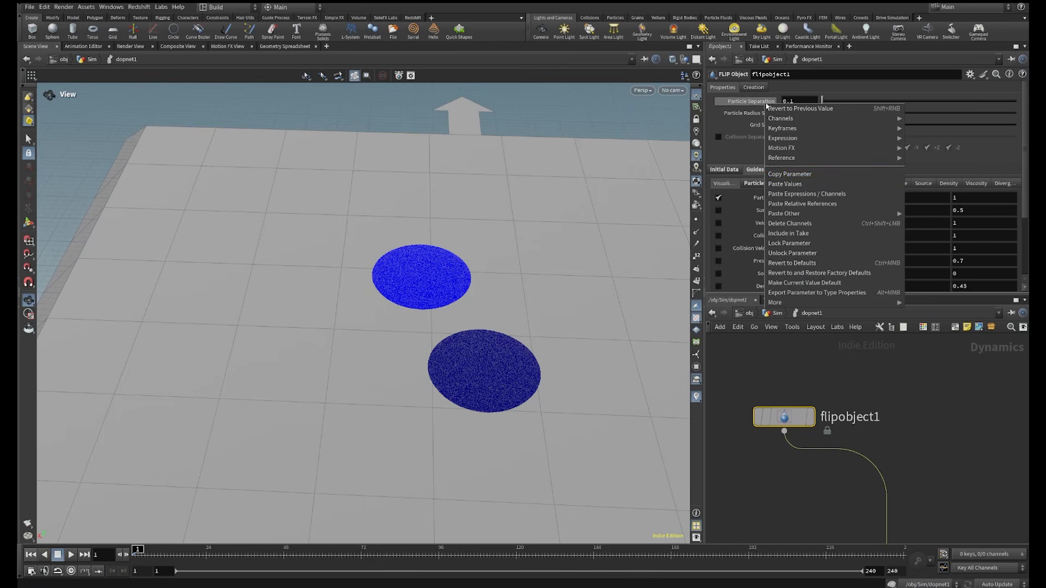
{"action": "left_click", "coordinate": [775, 175]}
Return to the Sim level and paste the copied parameter as a relative reference into flipsource1's Particle Separation
{"action": "left_click", "coordinate": [777, 316]}
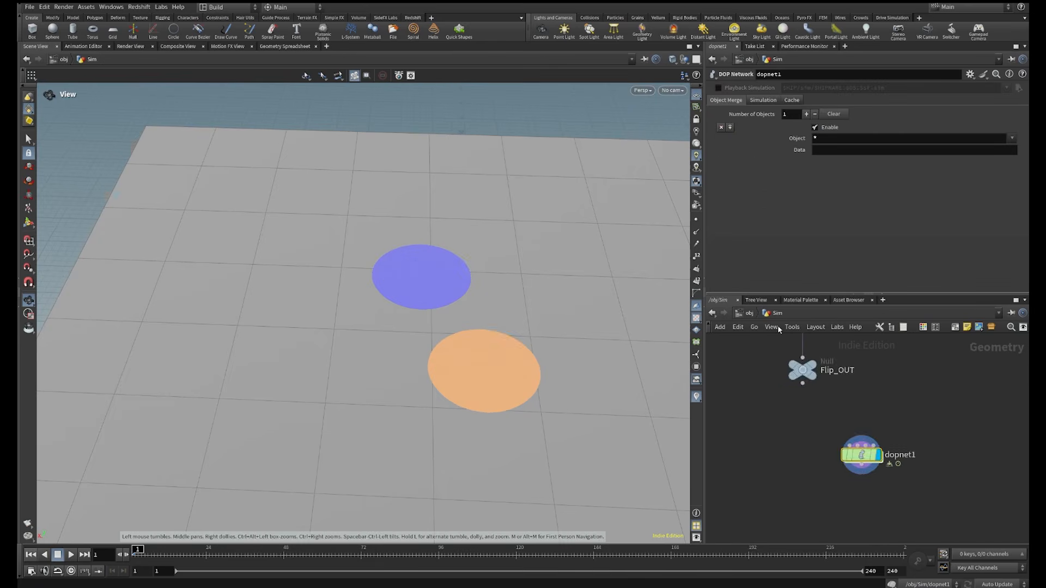
{"action": "scroll", "coordinate": [809, 375], "scroll_direction": "down", "scroll_amount": 4}
{"action": "middle_click_drag", "start_coordinate": [832, 378], "coordinate": [834, 476]}
{"action": "scroll", "coordinate": [852, 427], "scroll_direction": "up", "scroll_amount": 2}
{"action": "middle_click_drag", "start_coordinate": [860, 389], "coordinate": [873, 498]}
{"action": "scroll", "coordinate": [799, 409], "scroll_direction": "up", "scroll_amount": 1}
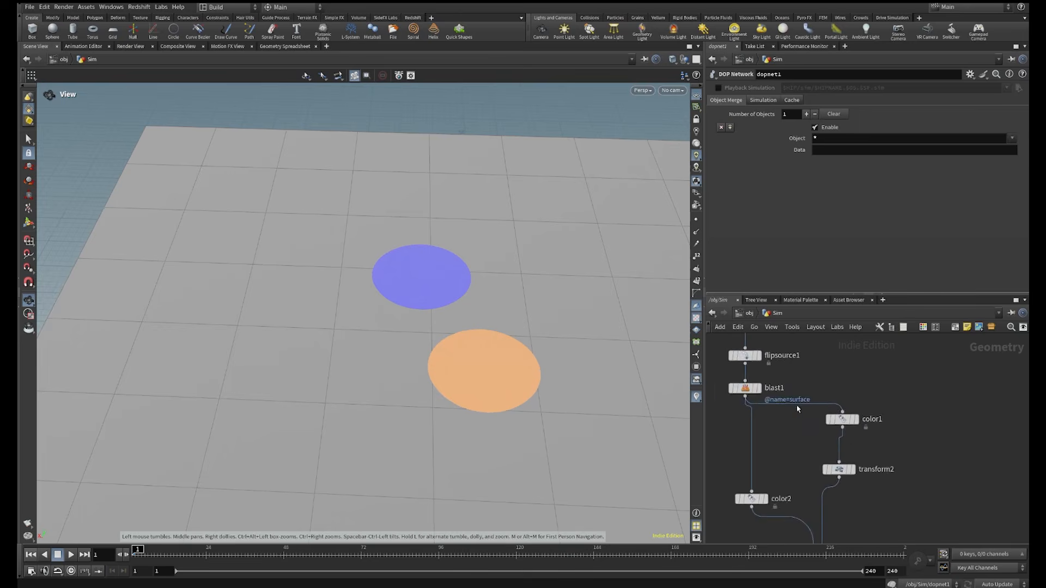
{"action": "middle_click_drag", "start_coordinate": [799, 408], "coordinate": [853, 498]}
{"action": "scroll", "coordinate": [828, 457], "scroll_direction": "up", "scroll_amount": 2}
{"action": "left_click", "coordinate": [786, 438]}
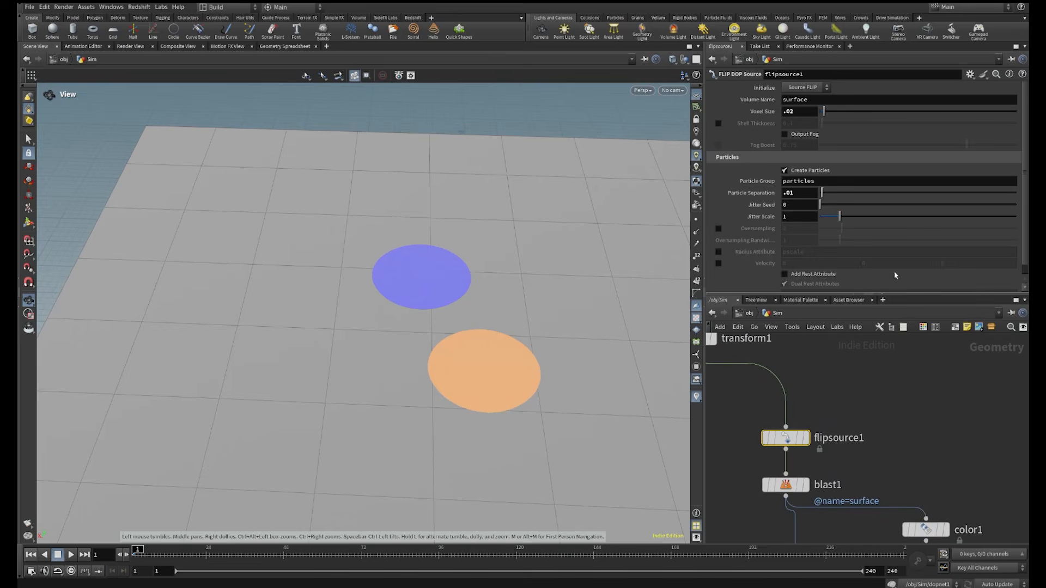
{"action": "right_click", "coordinate": [753, 193]}
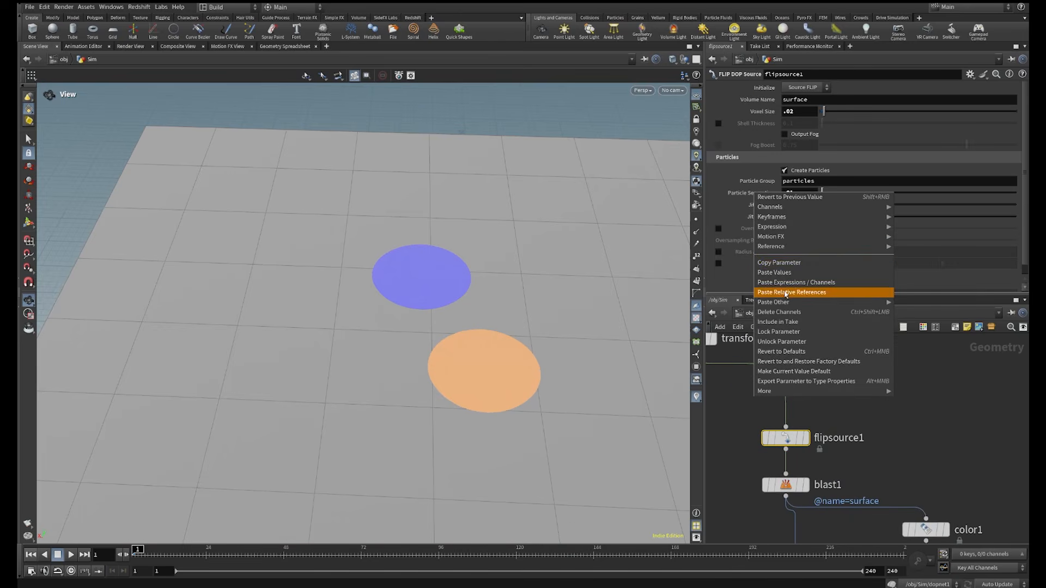
{"action": "left_click", "coordinate": [763, 295]}
{"action": "left_click", "coordinate": [759, 198]}
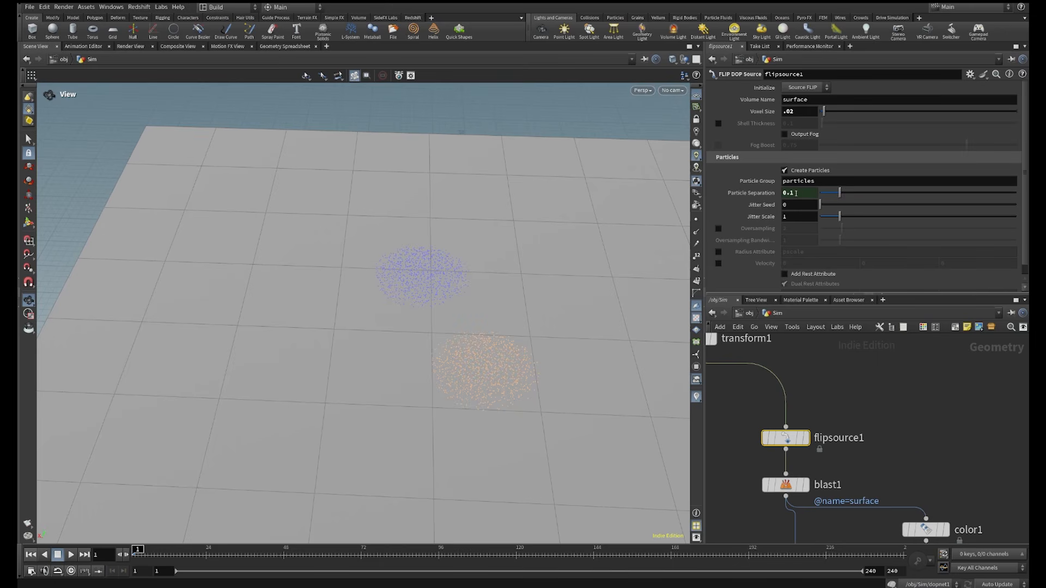
Look inside dopnet1 at the particles produced by the linked separation and return to the Sim level
{"action": "scroll", "coordinate": [909, 417], "scroll_direction": "down", "scroll_amount": 4}
{"action": "middle_click_drag", "start_coordinate": [975, 512], "coordinate": [907, 333]}
{"action": "scroll", "coordinate": [866, 423], "scroll_direction": "up", "scroll_amount": 4}
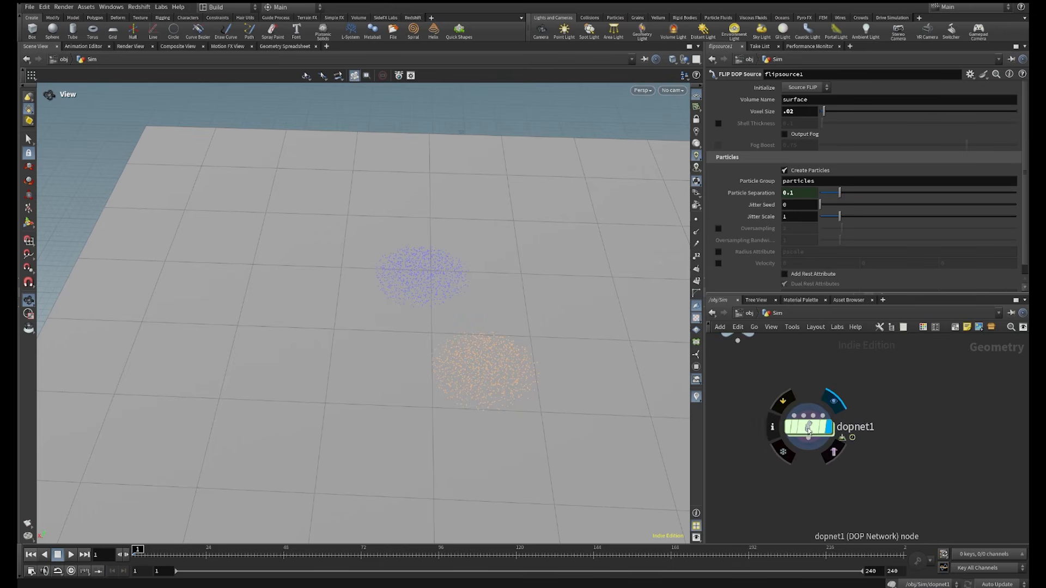
{"action": "double_click", "coordinate": [808, 429]}
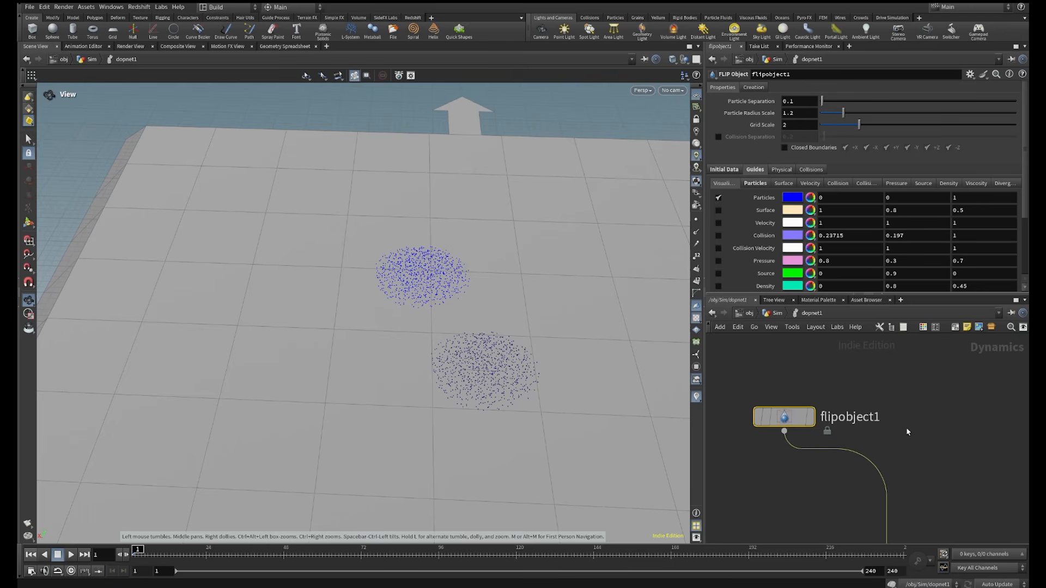
{"action": "left_click", "coordinate": [778, 313]}
{"action": "scroll", "coordinate": [834, 418], "scroll_direction": "up", "scroll_amount": 3}
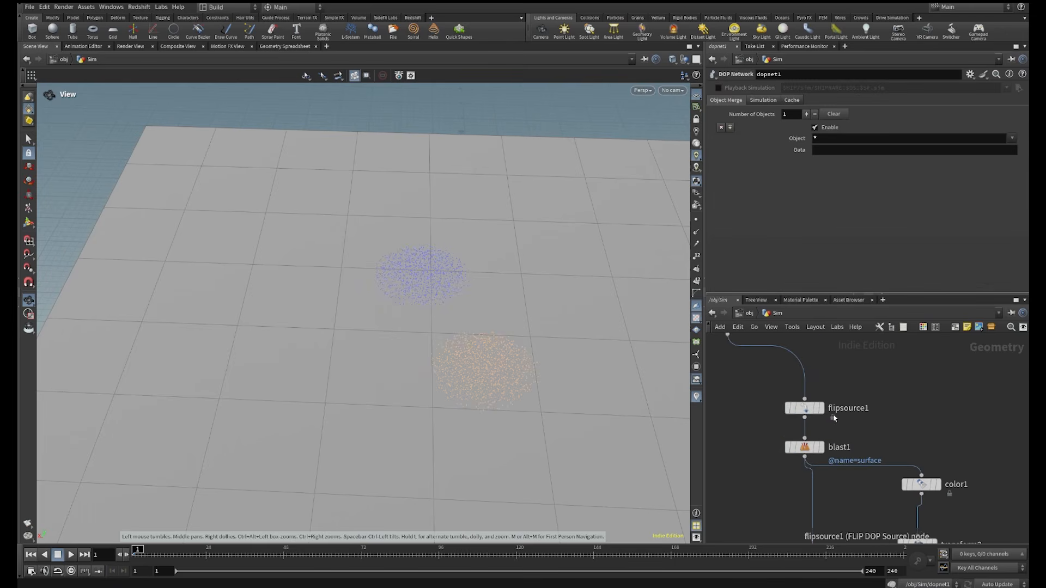
Delete the channel reference on flipsource1's Particle Separation and set the value to .01
{"action": "left_click", "coordinate": [804, 409]}
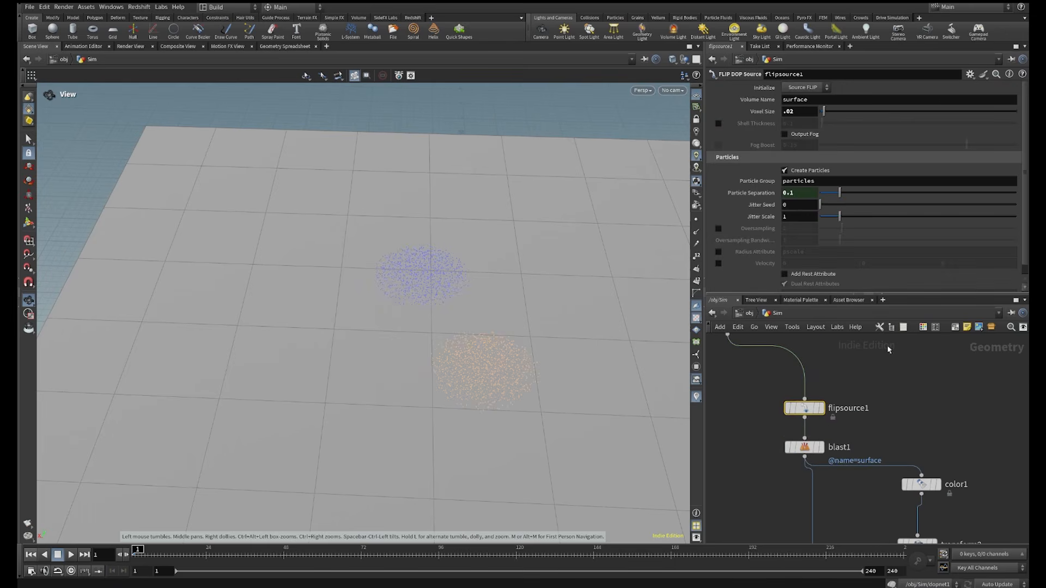
{"action": "right_click", "coordinate": [760, 194]}
{"action": "left_click", "coordinate": [786, 315]}
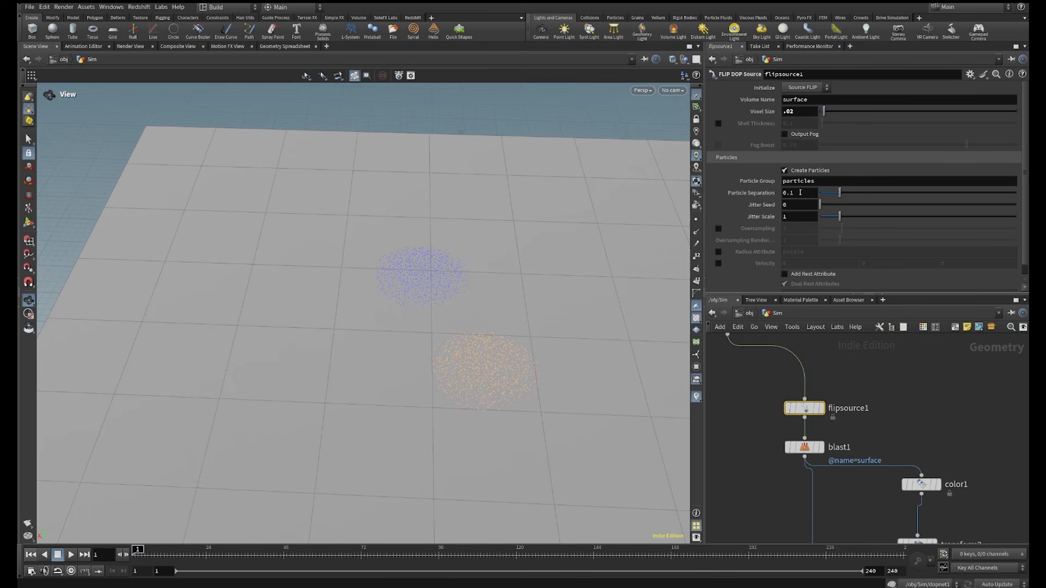
{"action": "left_click_drag", "start_coordinate": [800, 193], "coordinate": [768, 194]}
{"action": "type", "text": ".01"}
{"action": "key", "text": "Return"}
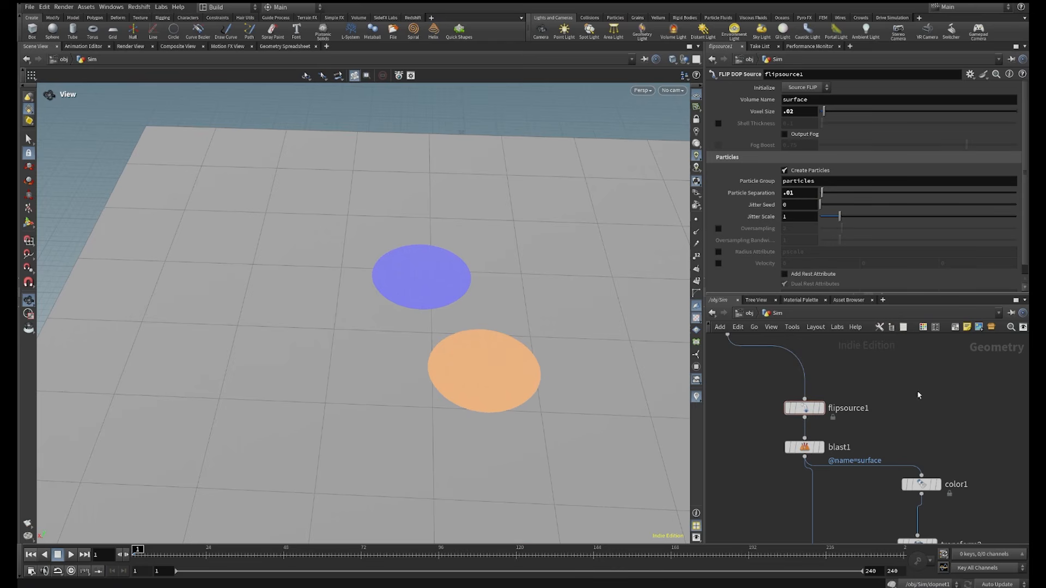
Compare the Particle Separation of flipobject1 inside dopnet1 with that of flipsource1 at the Sim level
{"action": "scroll", "coordinate": [918, 395], "scroll_direction": "down", "scroll_amount": 3}
{"action": "middle_click_drag", "start_coordinate": [948, 485], "coordinate": [932, 373]}
{"action": "middle_click_drag", "start_coordinate": [882, 504], "coordinate": [864, 467]}
{"action": "scroll", "coordinate": [863, 466], "scroll_direction": "up", "scroll_amount": 5}
{"action": "double_click", "coordinate": [834, 435]}
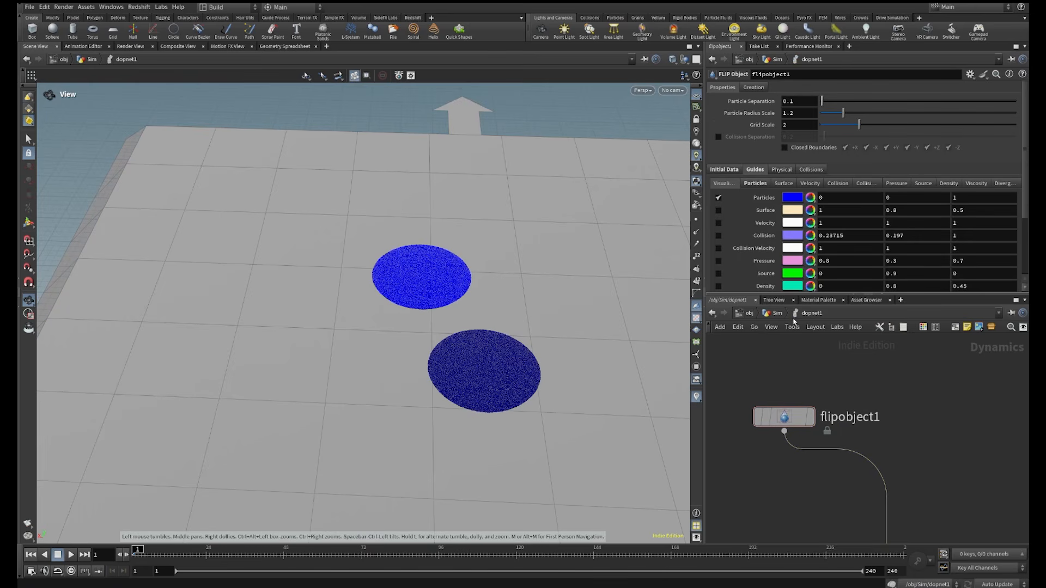
{"action": "left_click", "coordinate": [776, 313]}
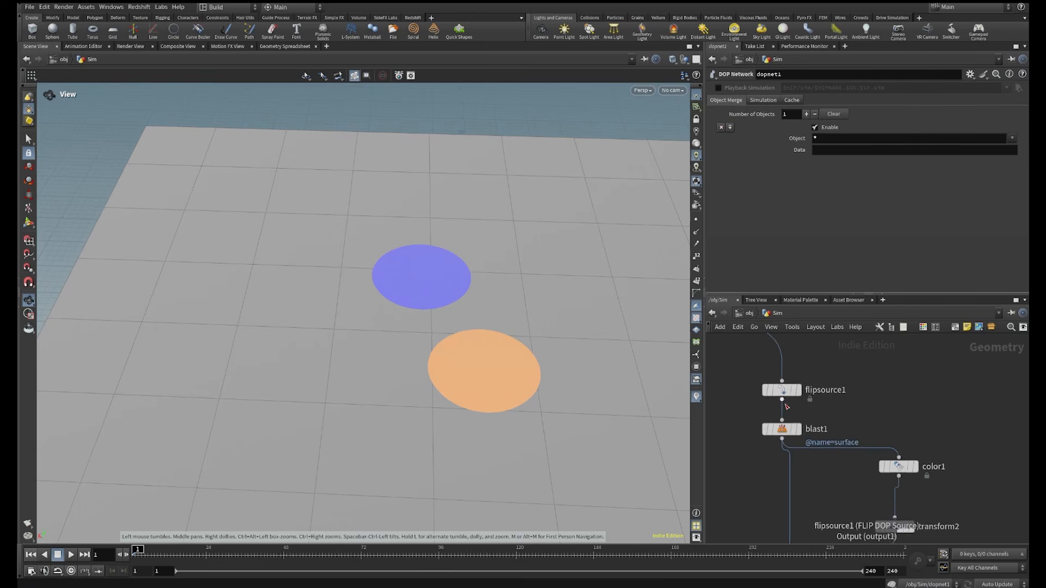
{"action": "scroll", "coordinate": [787, 407], "scroll_direction": "up", "scroll_amount": 1}
{"action": "left_click", "coordinate": [782, 387]}
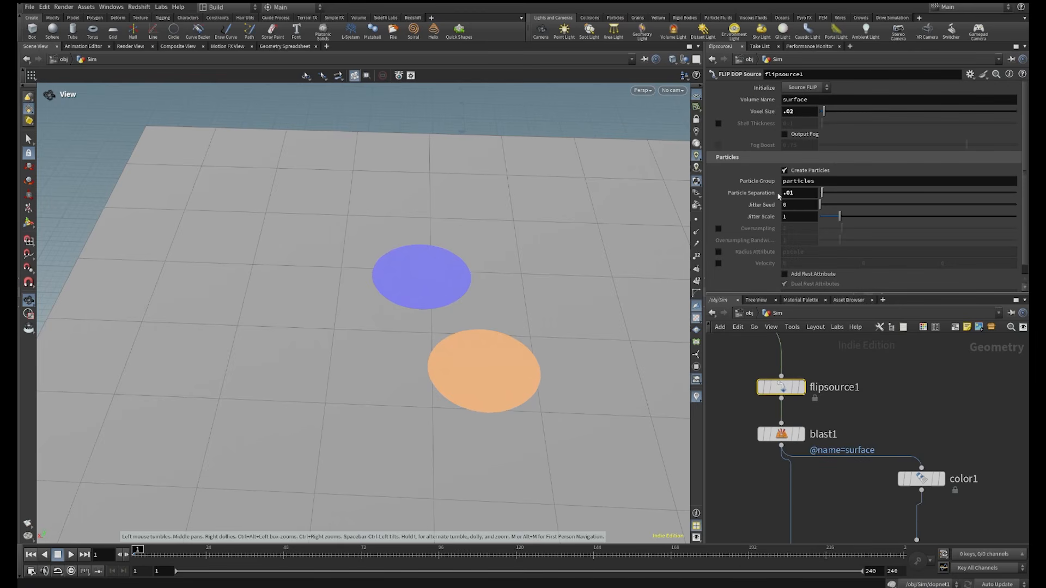
Reopen dopnet1, play the simulation to about frame 20, and rewind it to frame 1
{"action": "scroll", "coordinate": [945, 457], "scroll_direction": "down", "scroll_amount": 5}
{"action": "middle_click_drag", "start_coordinate": [992, 493], "coordinate": [929, 318]}
{"action": "scroll", "coordinate": [900, 436], "scroll_direction": "up", "scroll_amount": 5}
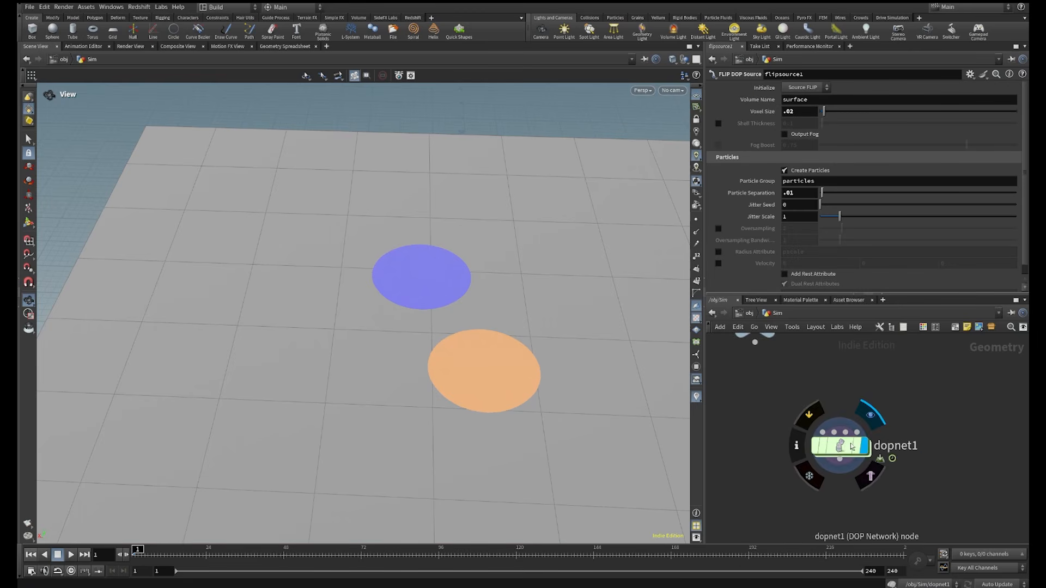
{"action": "double_click", "coordinate": [845, 447]}
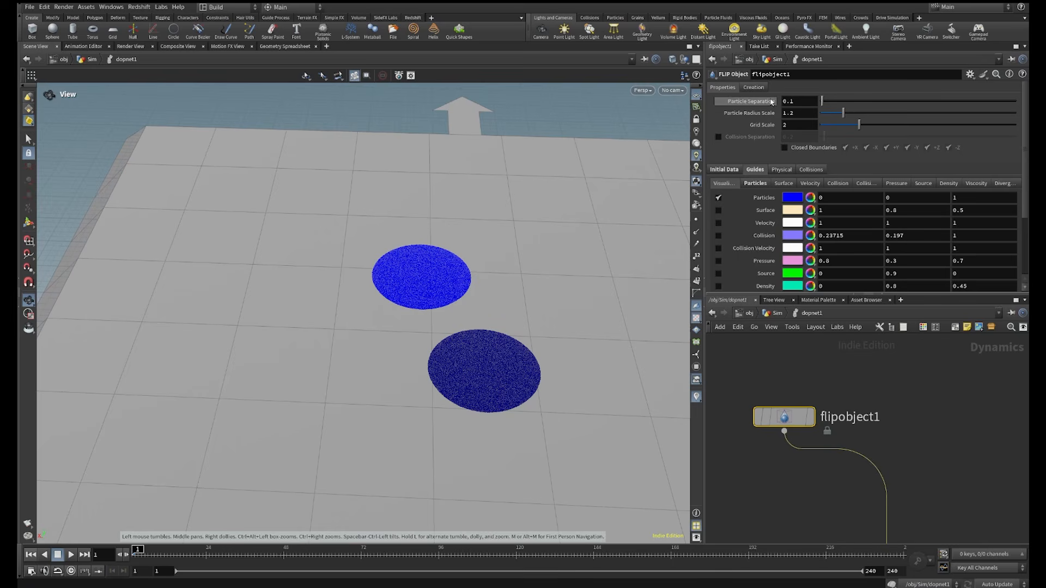
{"action": "left_click", "coordinate": [71, 555]}
{"action": "left_click", "coordinate": [57, 554]}
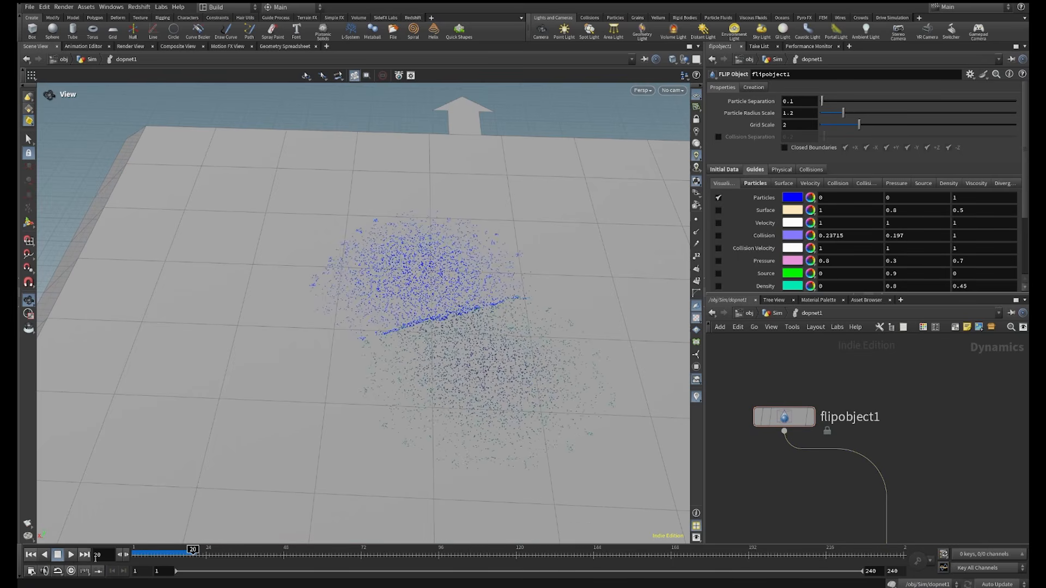
{"action": "left_click", "coordinate": [134, 551]}
{"action": "mouse_move", "coordinate": [134, 551]}
{"action": "left_mouse_down"}
{"action": "mouse_move", "coordinate": [201, 553]}
{"action": "mouse_move", "coordinate": [138, 551]}
{"action": "left_mouse_up"}
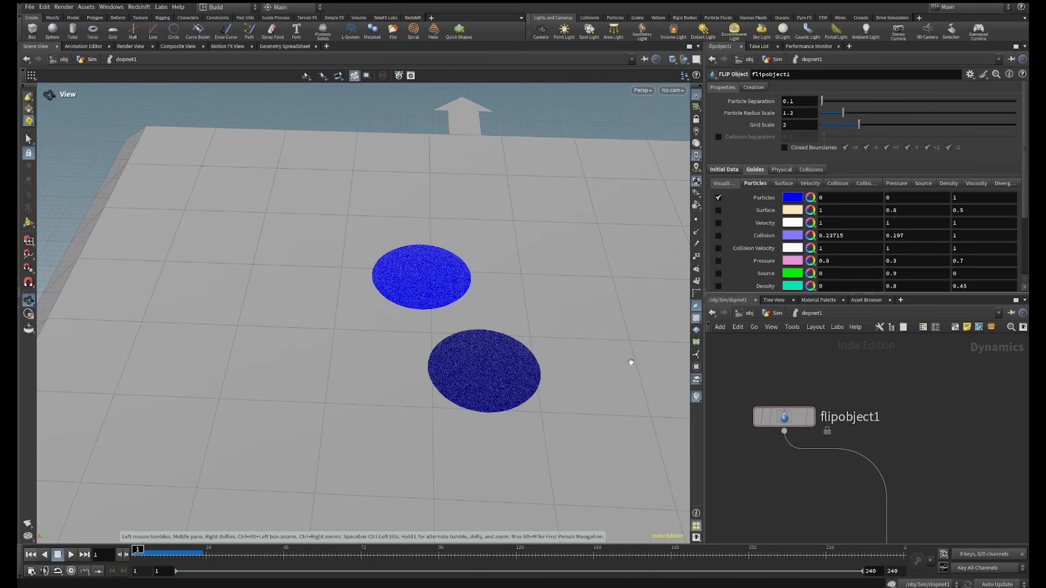
Check flipsource1's Particle Separation and copy flipobject1's Particle Separation parameter inside dopnet1
{"action": "left_click", "coordinate": [778, 315]}
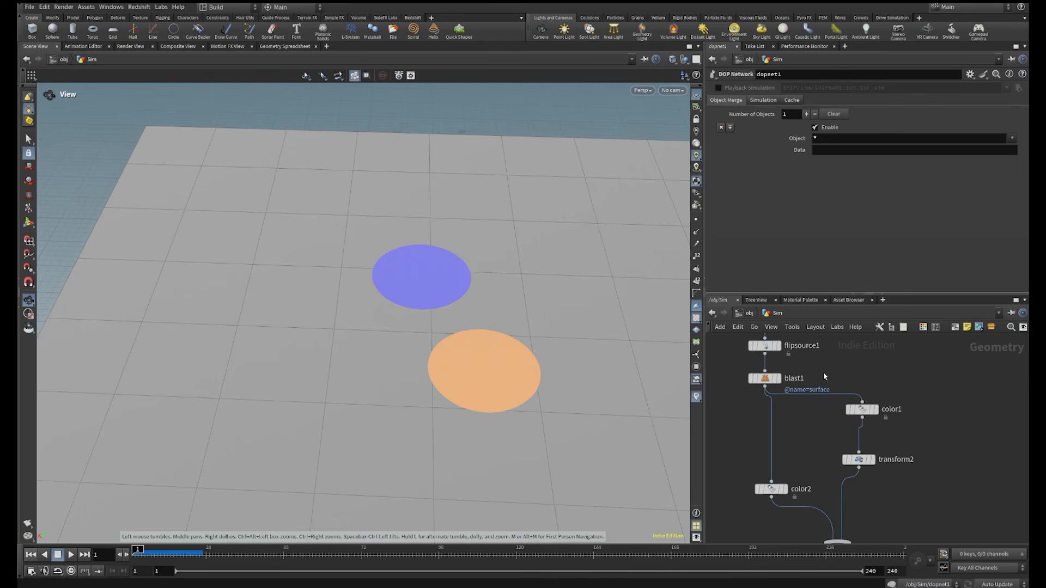
{"action": "scroll", "coordinate": [779, 382], "scroll_direction": "up", "scroll_amount": 3}
{"action": "left_click", "coordinate": [768, 423]}
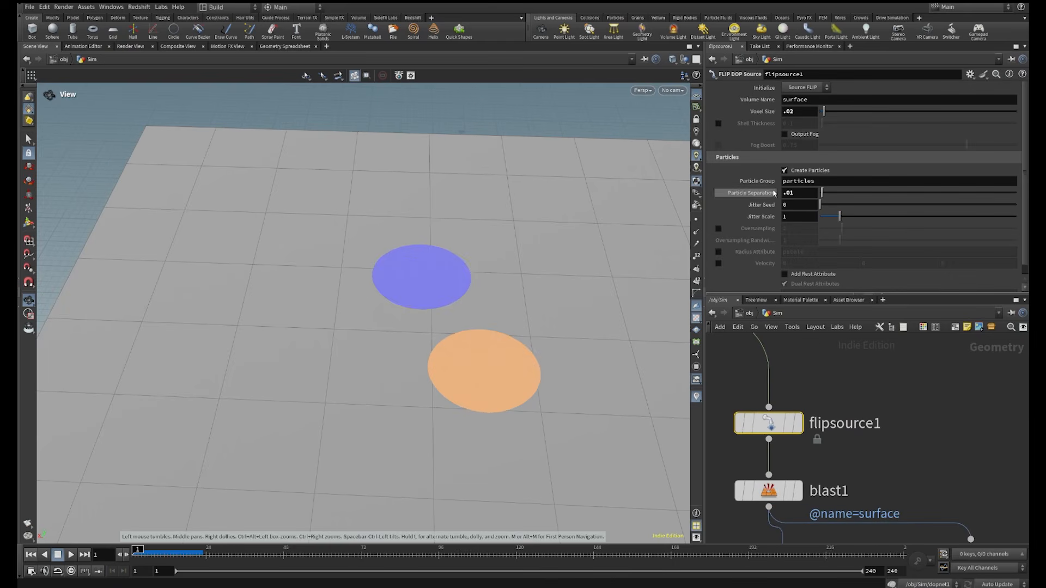
{"action": "scroll", "coordinate": [828, 419], "scroll_direction": "down", "scroll_amount": 5}
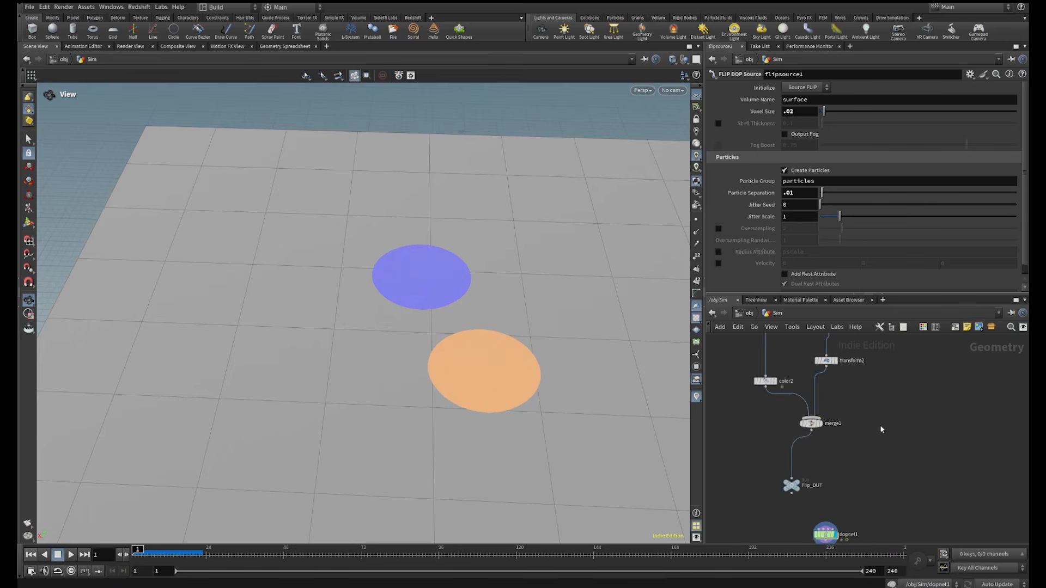
{"action": "scroll", "coordinate": [817, 452], "scroll_direction": "up", "scroll_amount": 2}
{"action": "double_click", "coordinate": [785, 430]}
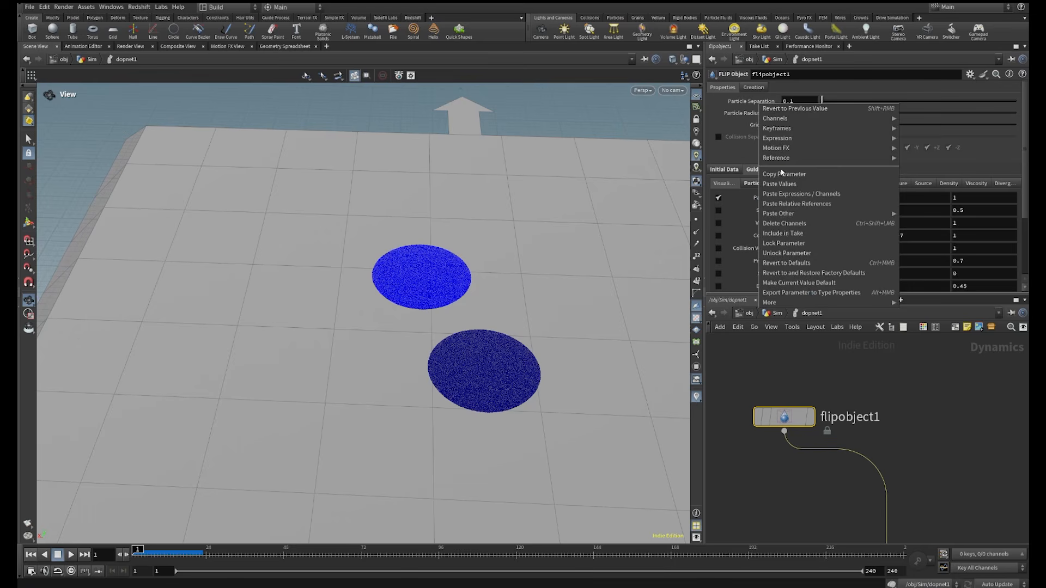
Go up to the Sim level and link flipsource1's Particle Separation to the copied parameter with a relative reference
{"action": "left_click", "coordinate": [778, 314]}
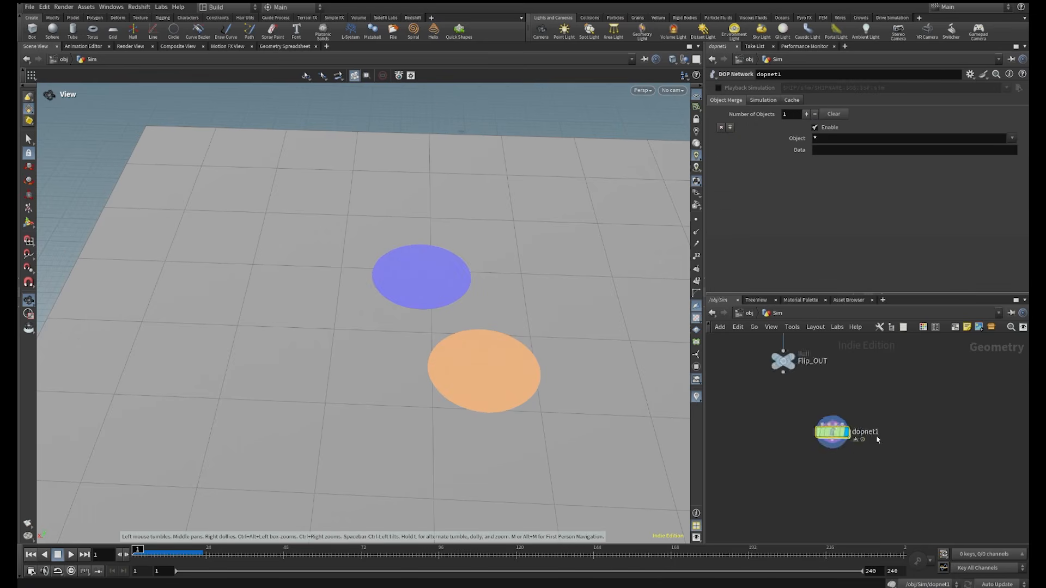
{"action": "scroll", "coordinate": [826, 402], "scroll_direction": "up", "scroll_amount": 3}
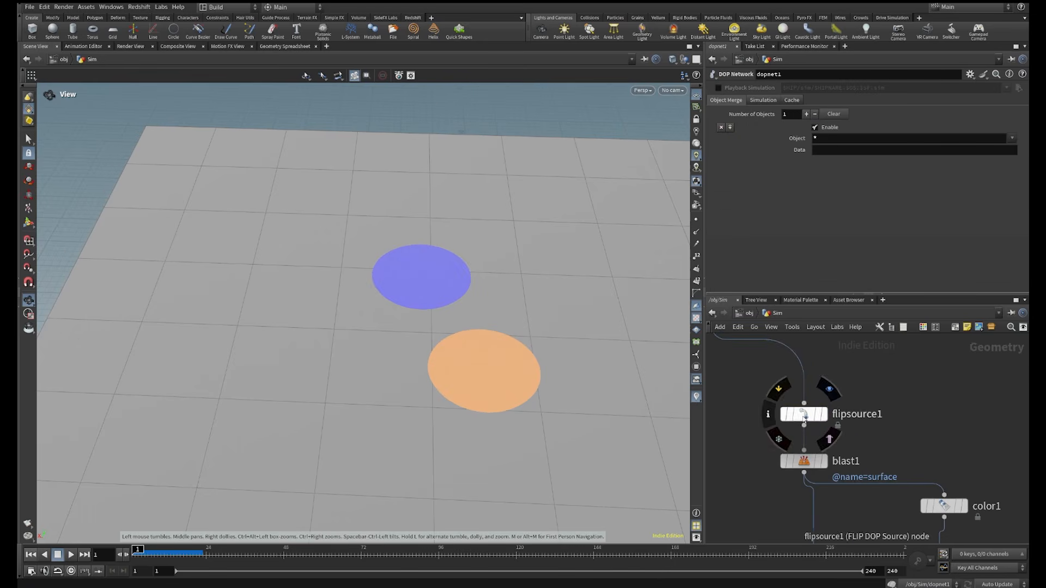
{"action": "left_click", "coordinate": [804, 414]}
{"action": "right_click", "coordinate": [764, 195]}
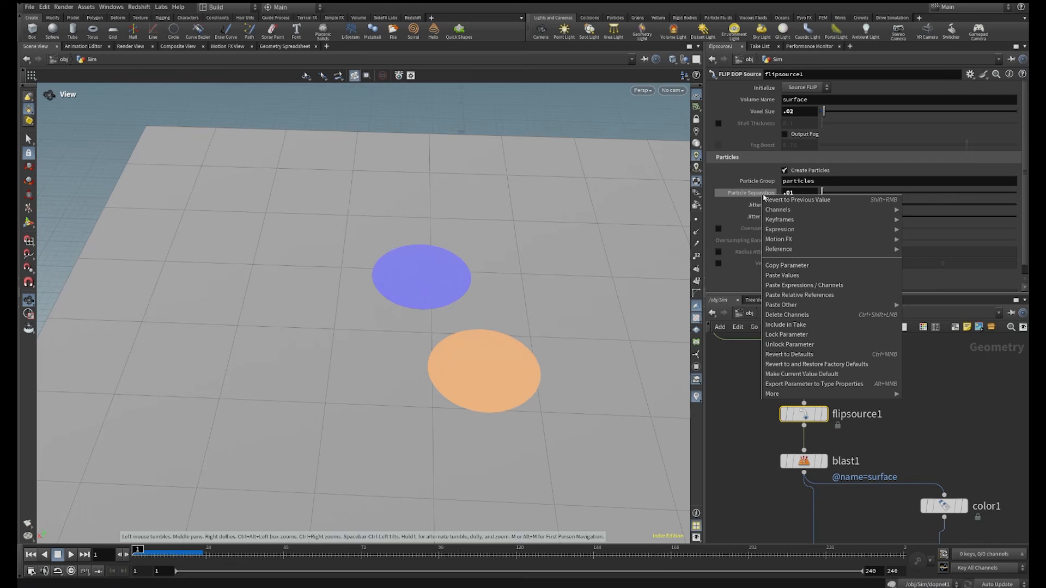
{"action": "left_click", "coordinate": [800, 296]}
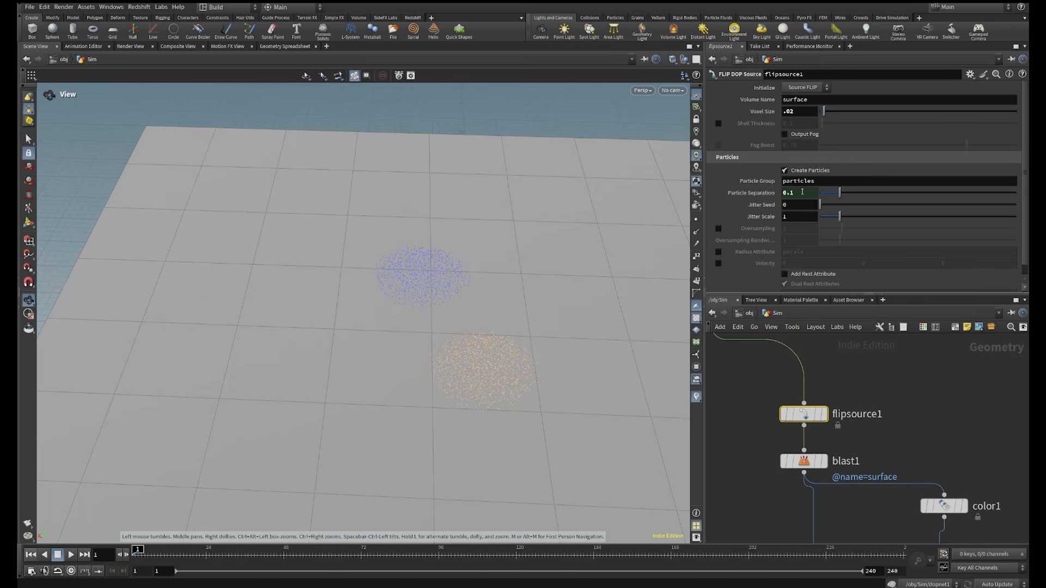
Set the linked Particle Separation on flipsource1 to .01
{"action": "left_click_drag", "start_coordinate": [799, 192], "coordinate": [730, 200]}
{"action": "type", "text": ".01"}
{"action": "left_click", "coordinate": [940, 428]}
{"action": "scroll", "coordinate": [925, 415], "scroll_direction": "down", "scroll_amount": 4}
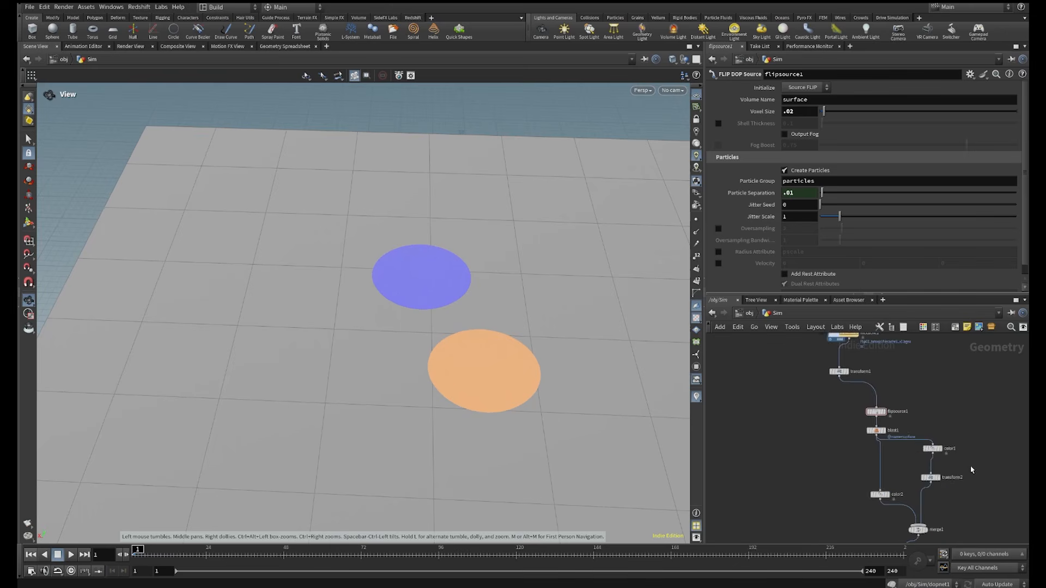
Compare the Particle Separation and Grid Scale of flipobject1 inside dopnet1 with flipsource1's Voxel Size at the Sim level
{"action": "middle_click_drag", "start_coordinate": [971, 469], "coordinate": [918, 297]}
{"action": "scroll", "coordinate": [897, 430], "scroll_direction": "up", "scroll_amount": 3}
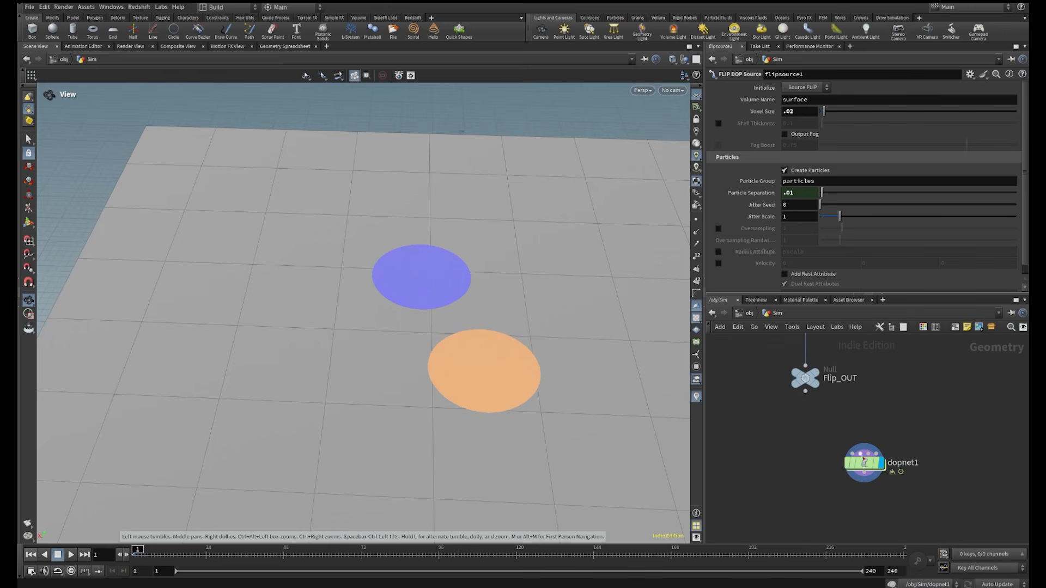
{"action": "double_click", "coordinate": [863, 461]}
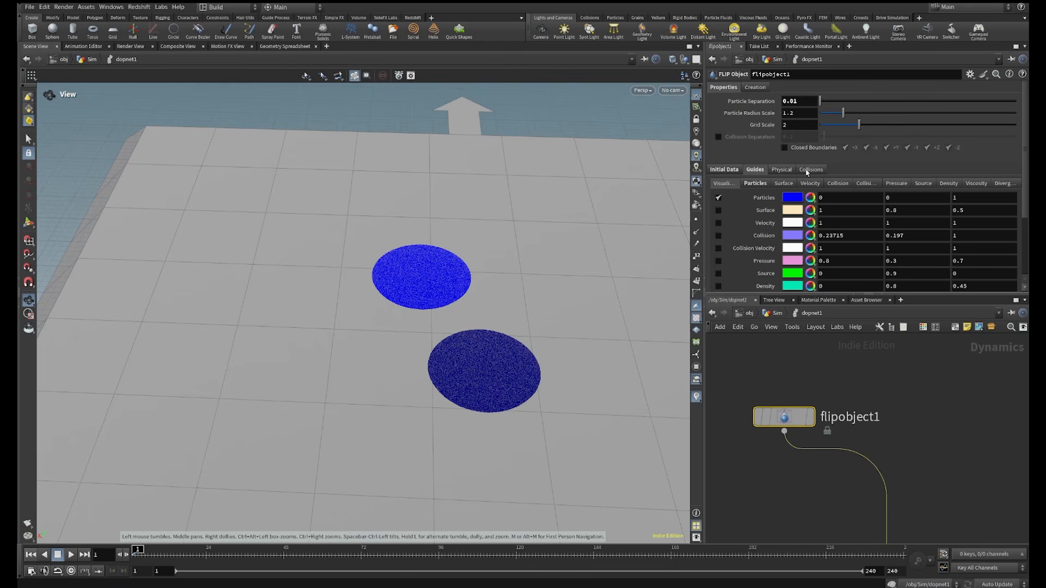
{"action": "left_click", "coordinate": [776, 313]}
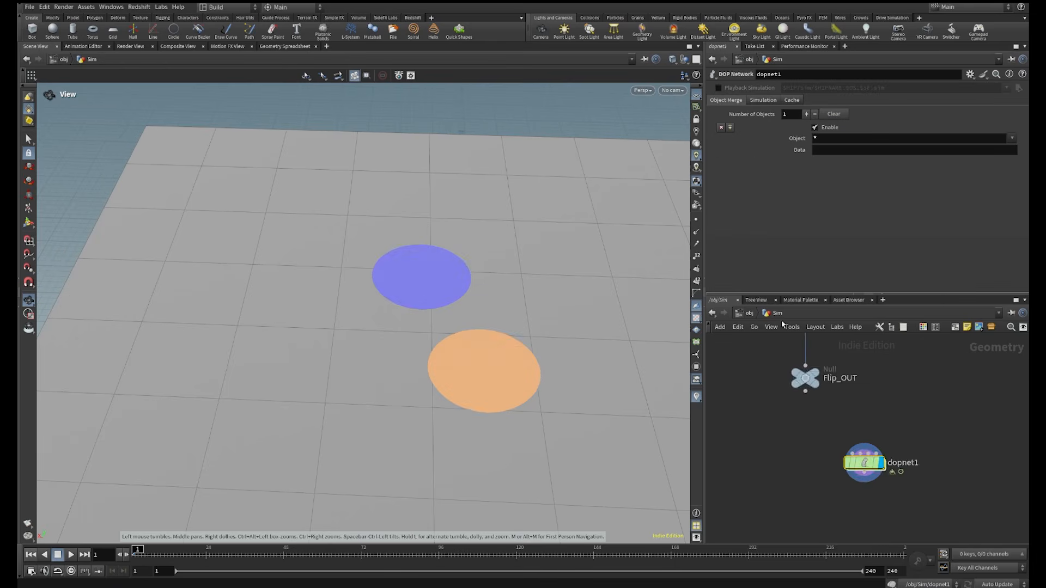
{"action": "scroll", "coordinate": [886, 423], "scroll_direction": "down", "scroll_amount": 4}
{"action": "middle_click_drag", "start_coordinate": [915, 366], "coordinate": [893, 490]}
{"action": "scroll", "coordinate": [819, 439], "scroll_direction": "up", "scroll_amount": 2}
{"action": "middle_click_drag", "start_coordinate": [896, 413], "coordinate": [916, 359]}
{"action": "scroll", "coordinate": [864, 475], "scroll_direction": "up", "scroll_amount": 3}
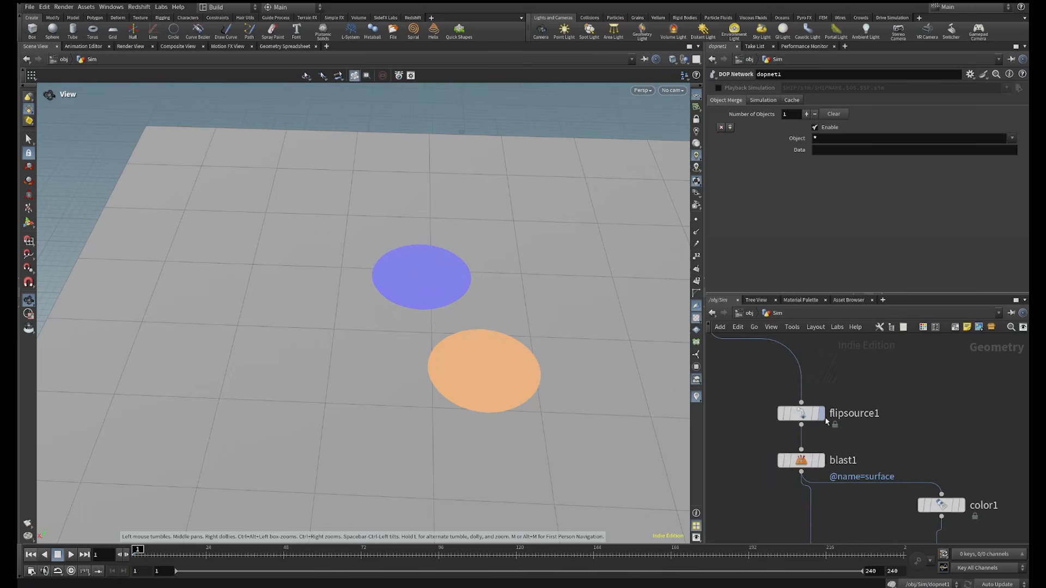
{"action": "left_click", "coordinate": [806, 414]}
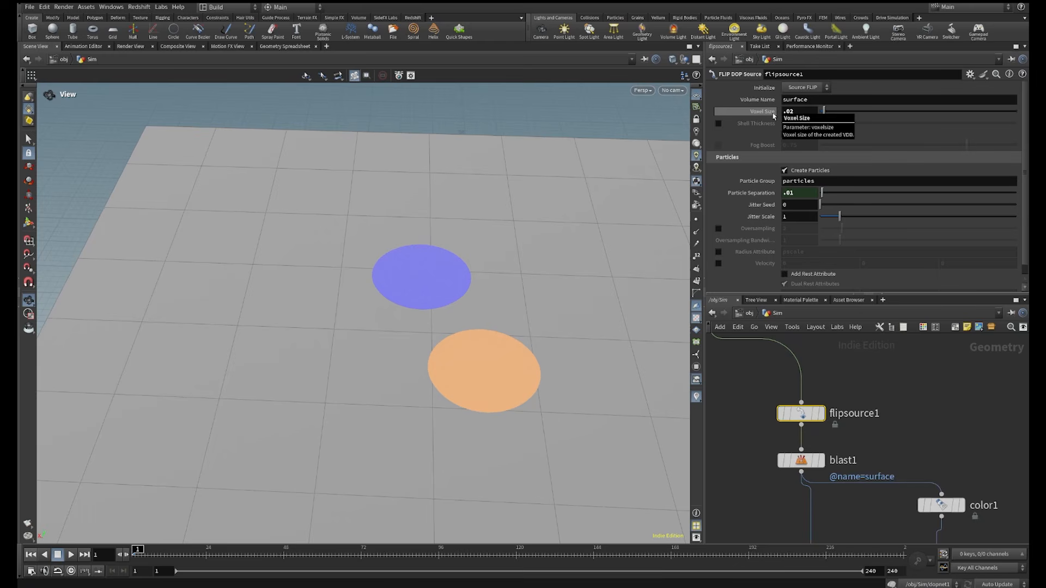
{"action": "scroll", "coordinate": [1003, 465], "scroll_direction": "down", "scroll_amount": 3}
{"action": "middle_click_drag", "start_coordinate": [1011, 472], "coordinate": [887, 418]}
{"action": "scroll", "coordinate": [867, 476], "scroll_direction": "up", "scroll_amount": 4}
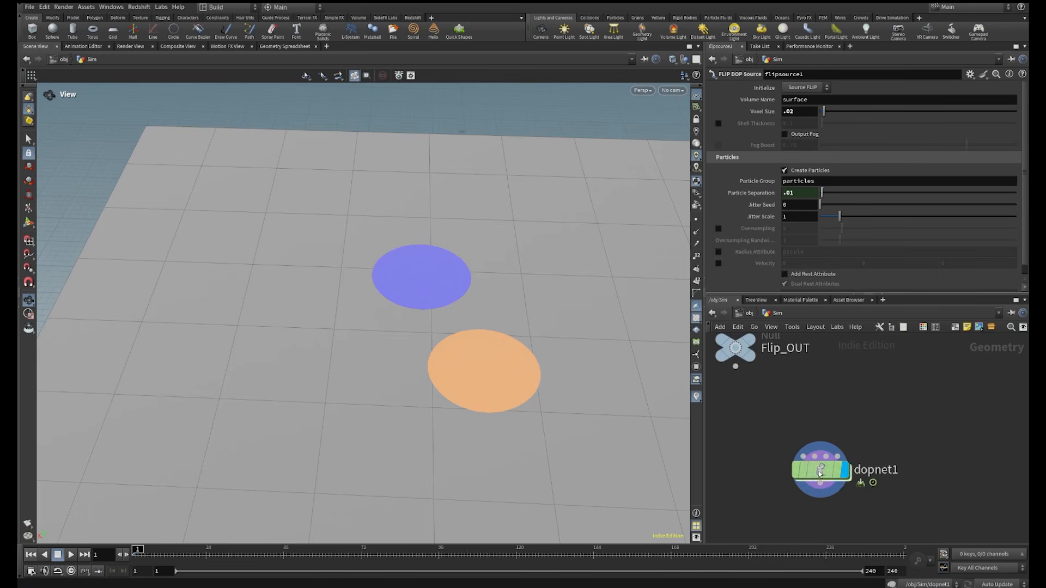
Inside dopnet1, add a float parameter named and labelled voxels above the Properties folder of flipobject1's parameter interface
{"action": "double_click", "coordinate": [820, 473]}
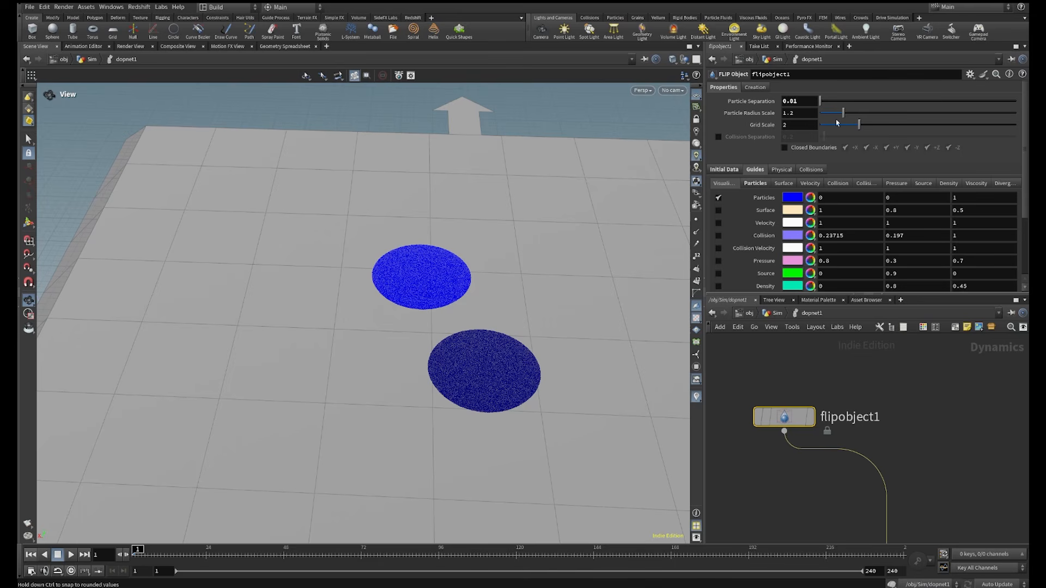
{"action": "left_click", "coordinate": [969, 75]}
{"action": "left_click", "coordinate": [937, 89]}
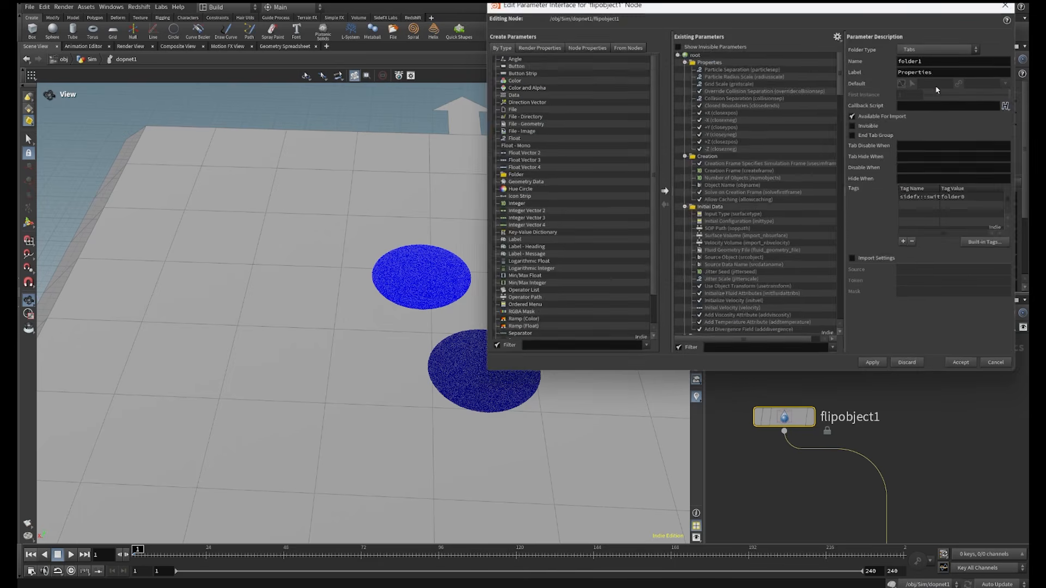
{"action": "left_click", "coordinate": [548, 137]}
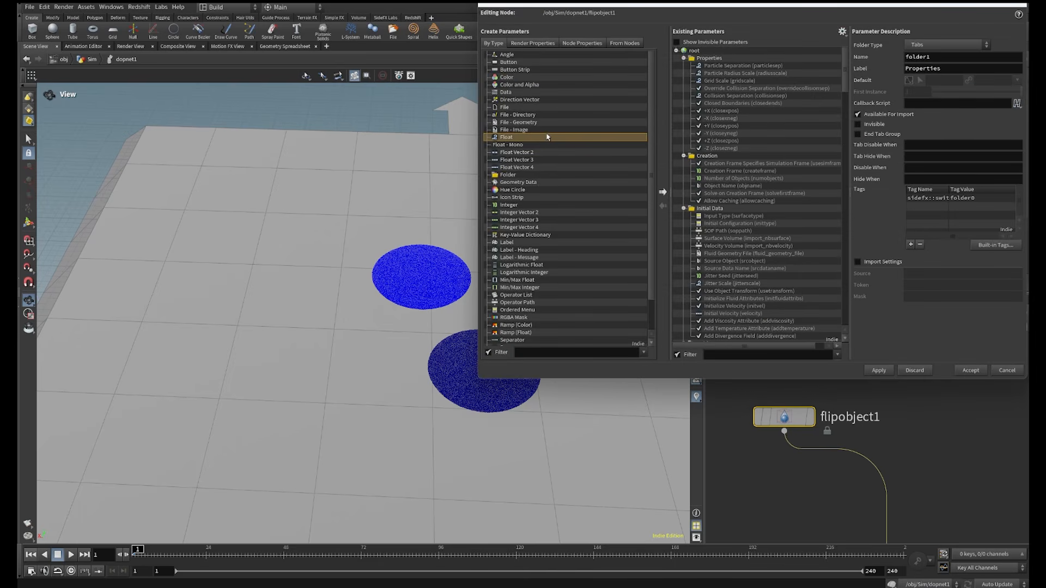
{"action": "left_click_drag", "start_coordinate": [542, 142], "coordinate": [718, 54]}
{"action": "double_click", "coordinate": [937, 57]}
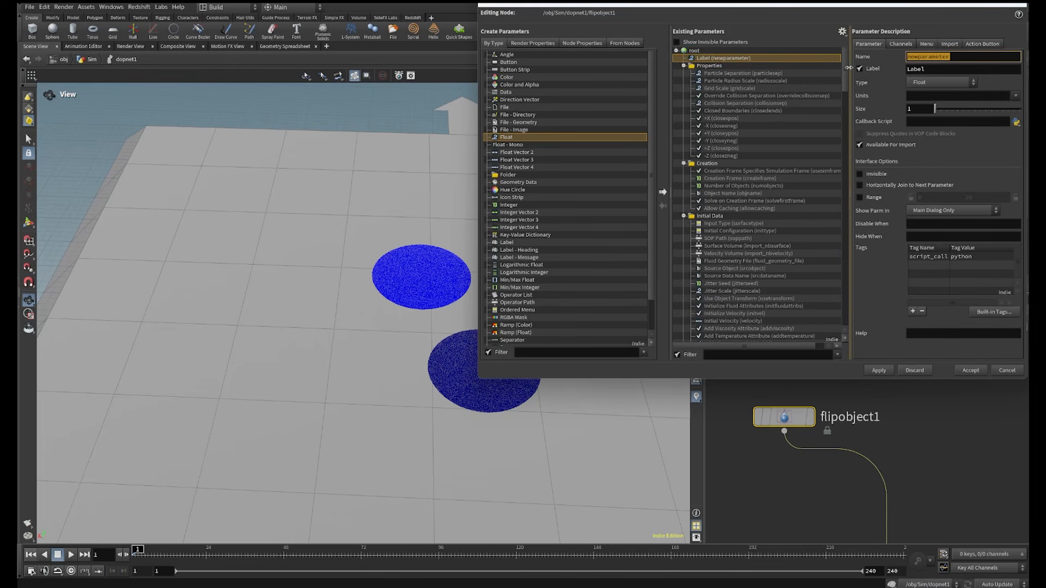
{"action": "type", "text": "voxels"}
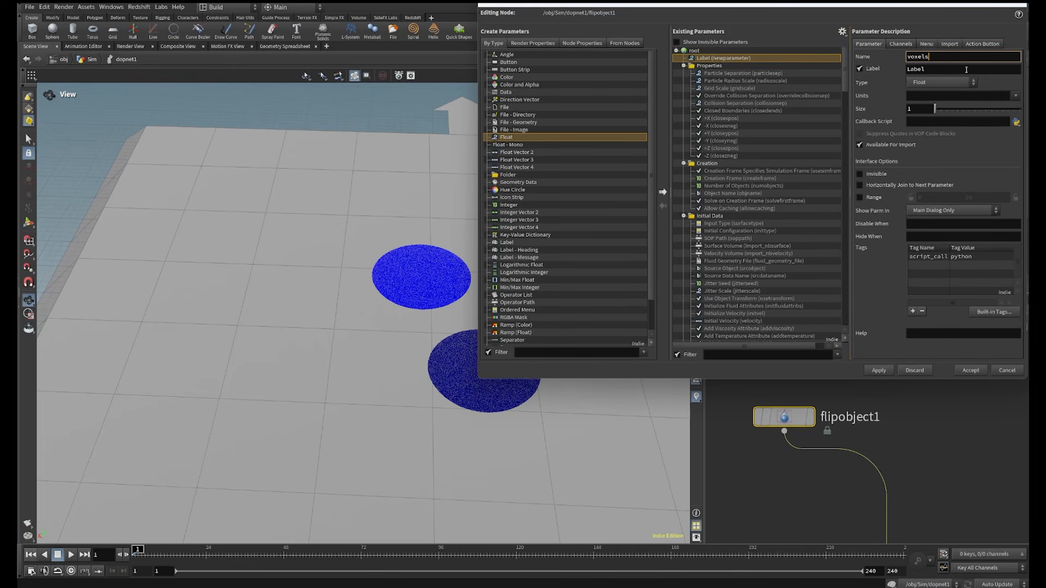
{"action": "key", "text": "Tab"}
{"action": "type", "text": "v"}
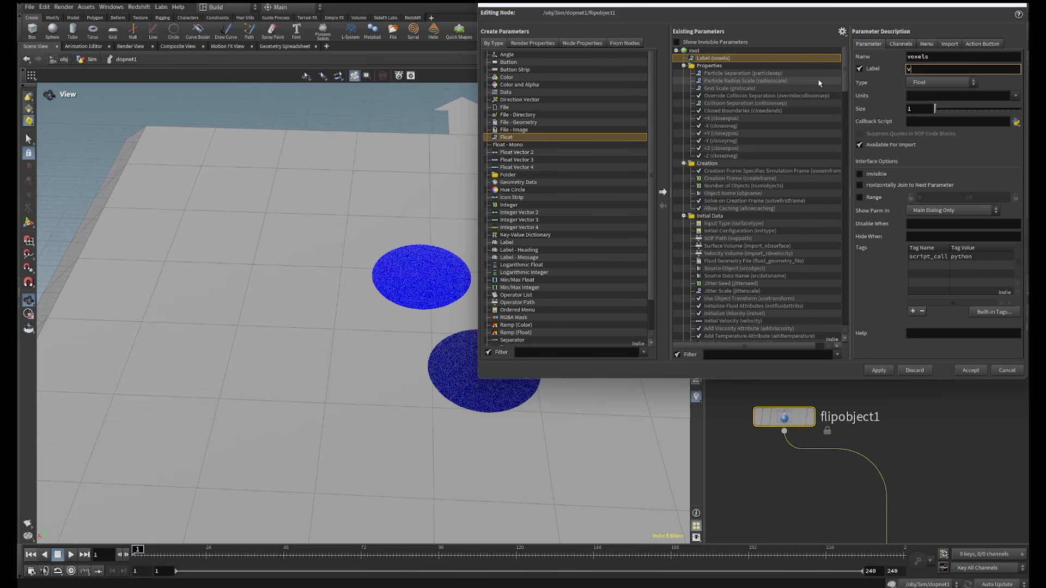
{"action": "type", "text": "oxels"}
{"action": "left_click", "coordinate": [970, 371]}
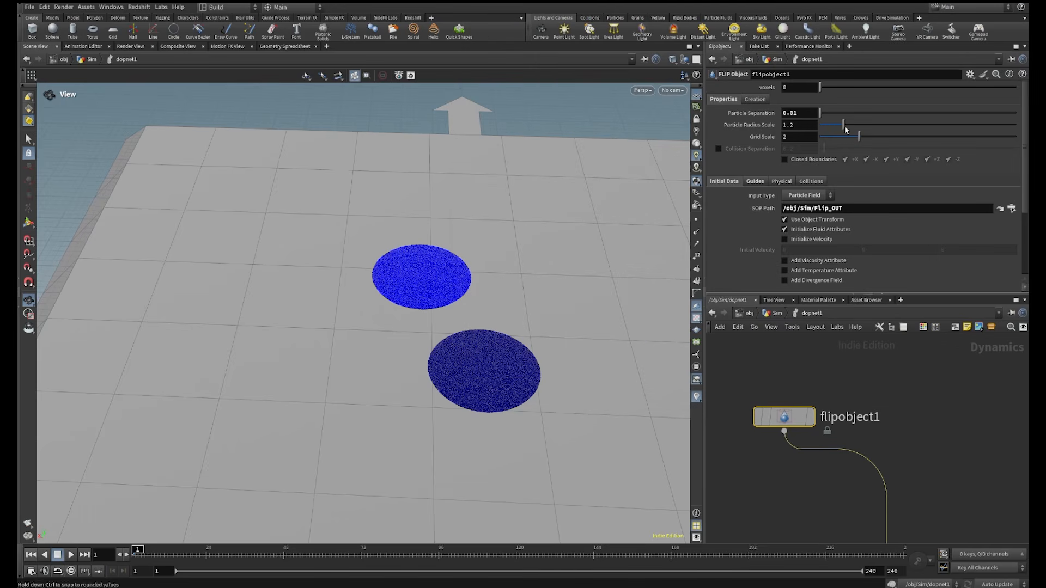
Link flipobject1's voxels parameter to its Particle Separation with a relative reference
{"action": "right_click", "coordinate": [753, 115]}
{"action": "left_click", "coordinate": [787, 187]}
{"action": "right_click", "coordinate": [767, 87]}
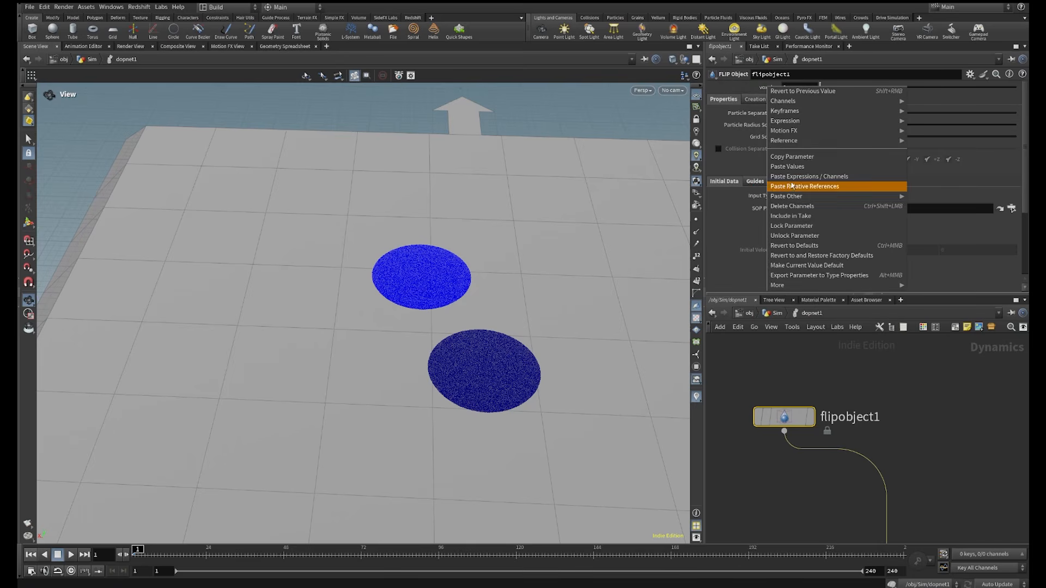
{"action": "left_click", "coordinate": [793, 187]}
{"action": "left_click", "coordinate": [754, 87]}
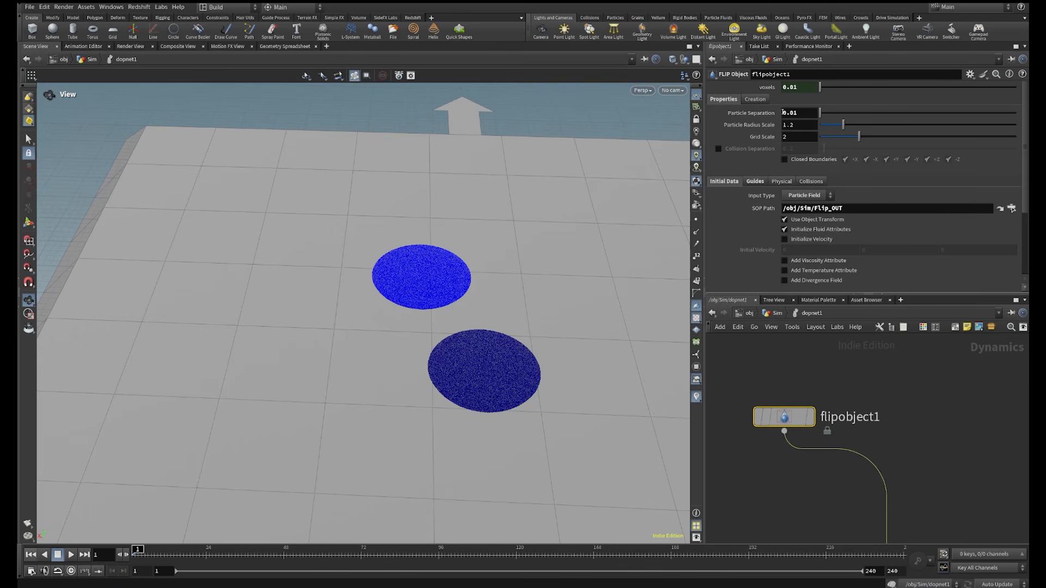
Multiply the voxels expression by a relative reference to Grid Scale, giving ch("particlesep")*ch("gridscale")
{"action": "right_click", "coordinate": [769, 141]}
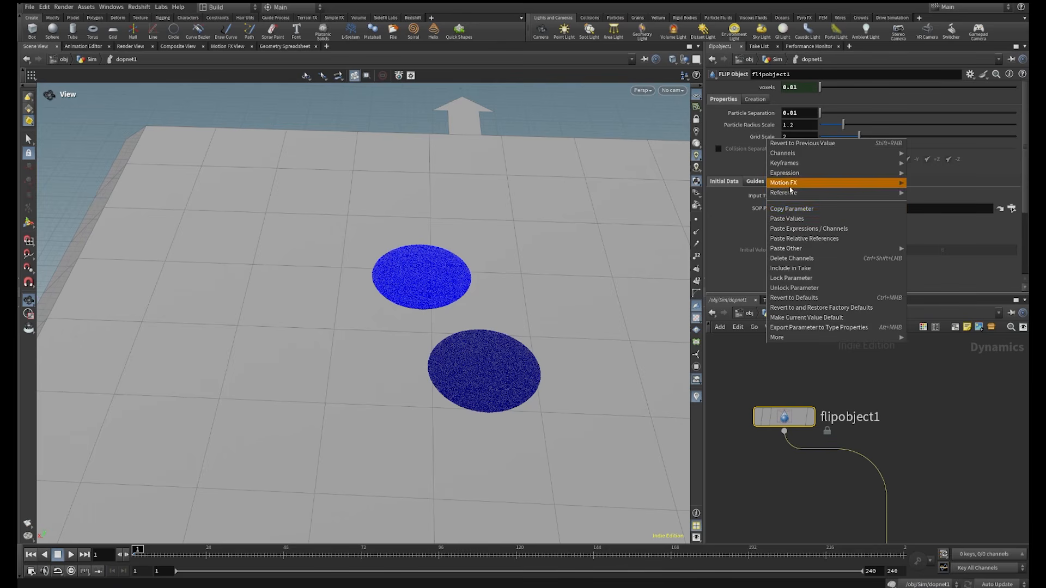
{"action": "left_click", "coordinate": [792, 212]}
{"action": "left_click", "coordinate": [764, 89]}
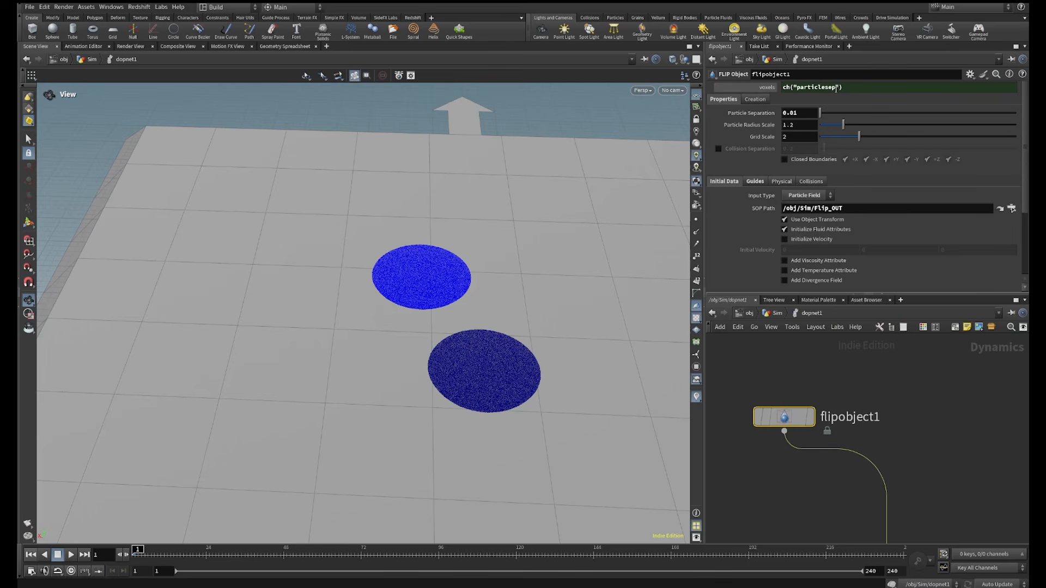
{"action": "left_click", "coordinate": [860, 87]}
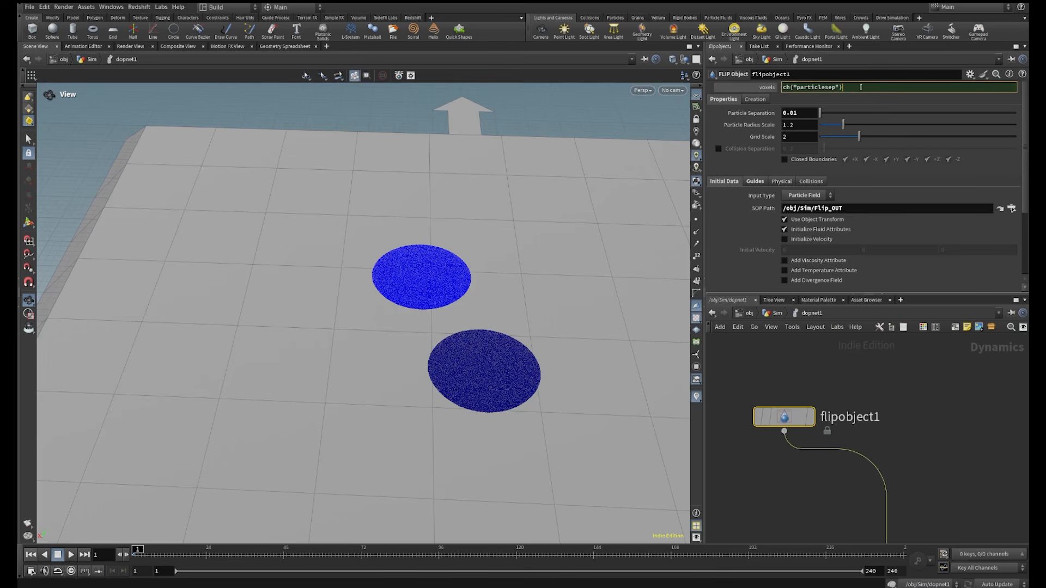
{"action": "right_click", "coordinate": [858, 91]}
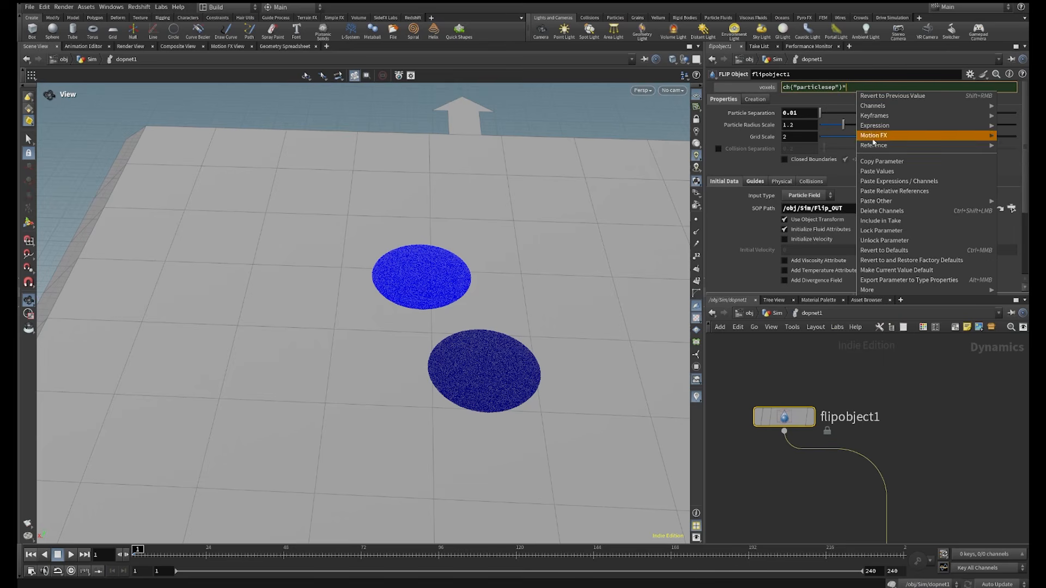
{"action": "left_click", "coordinate": [884, 192]}
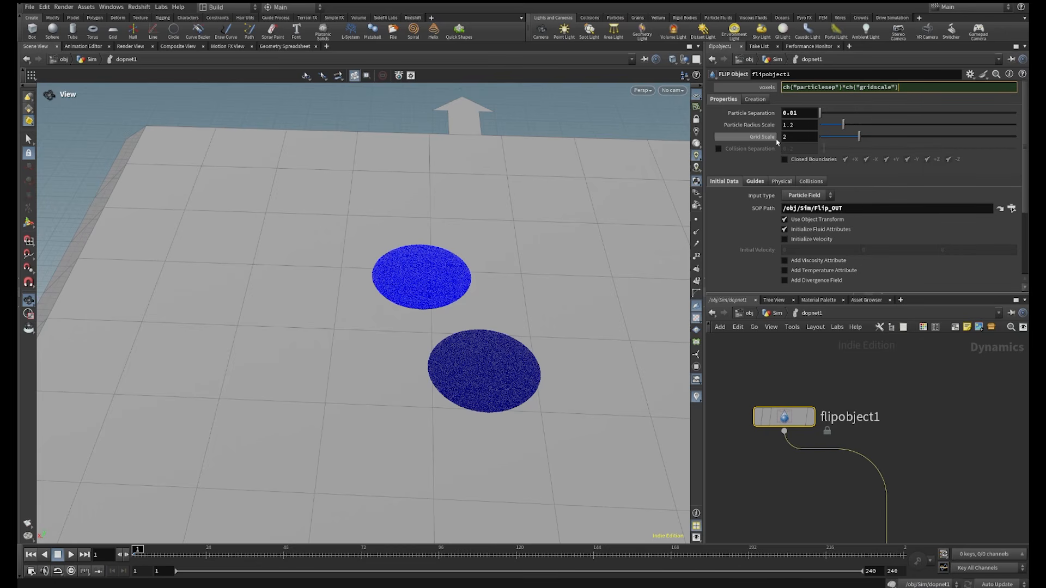
{"action": "left_click", "coordinate": [755, 88]}
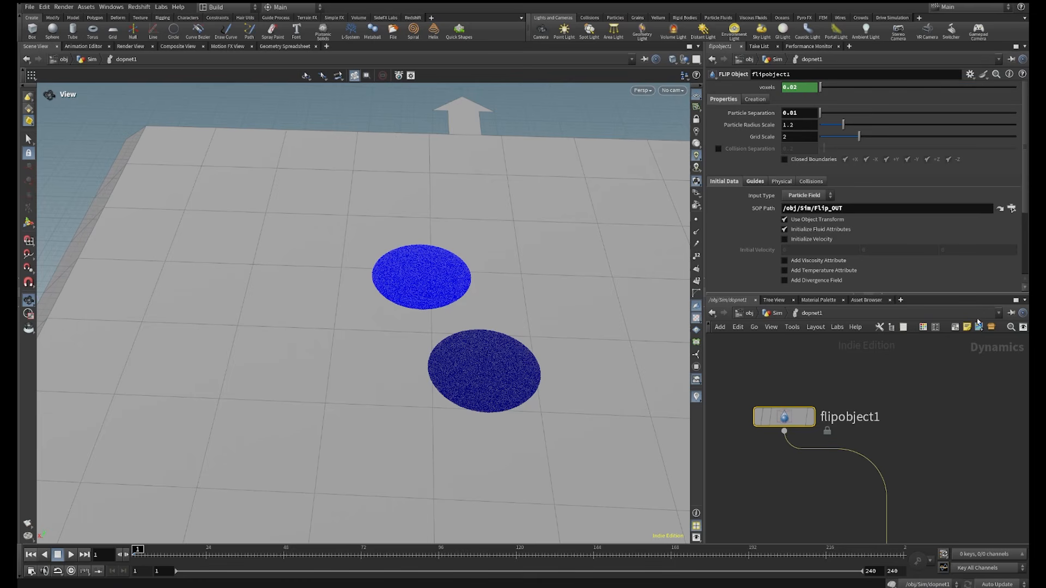
Copy flipobject1's voxels parameter and paste it as a relative reference into flipsource1's Voxel Size at the Sim level
{"action": "right_click", "coordinate": [767, 90]}
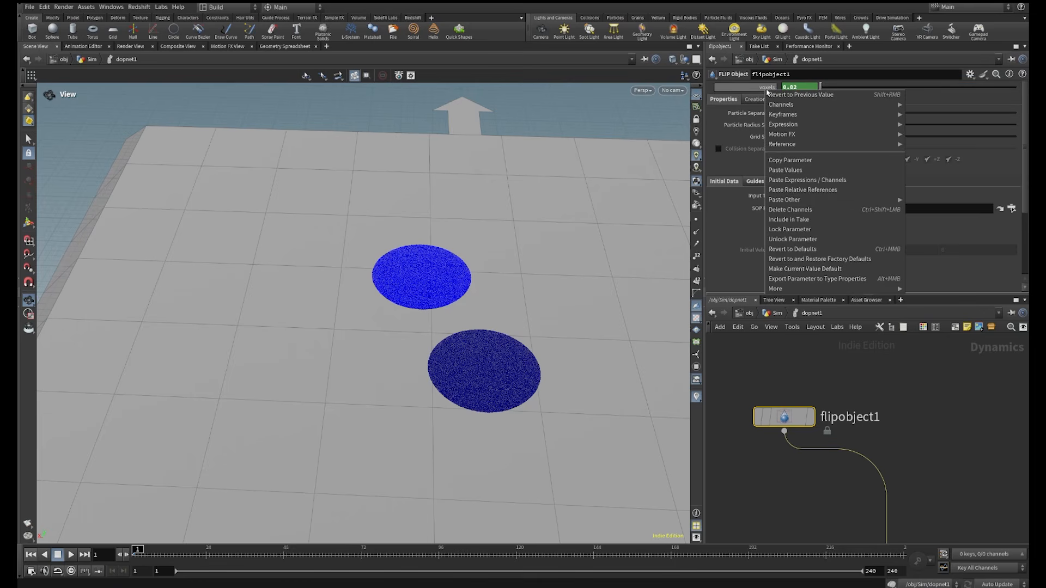
{"action": "left_click", "coordinate": [785, 163]}
{"action": "left_click", "coordinate": [778, 315]}
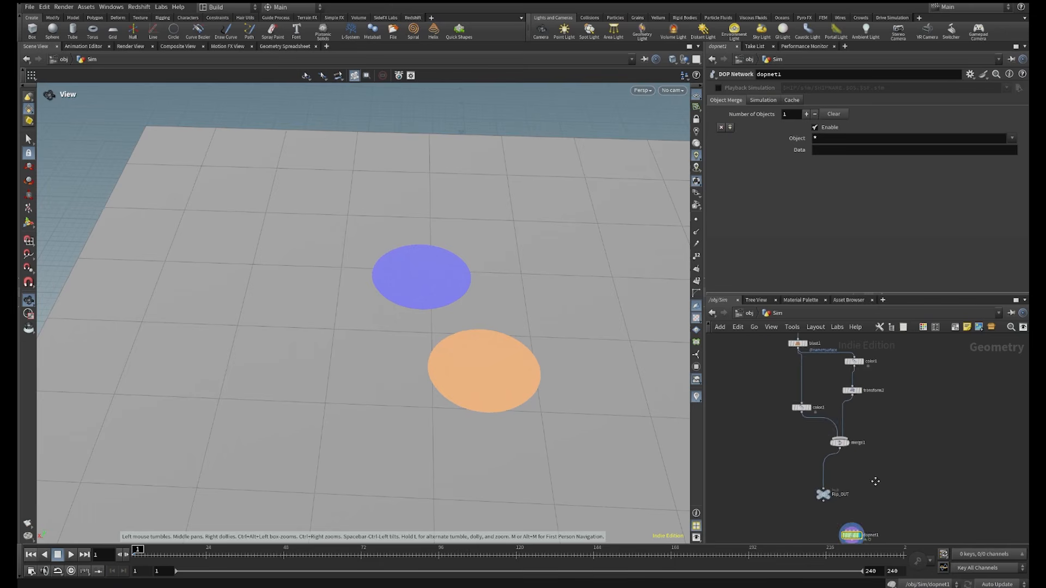
{"action": "scroll", "coordinate": [788, 397], "scroll_direction": "up", "scroll_amount": 1}
{"action": "left_click", "coordinate": [803, 412]}
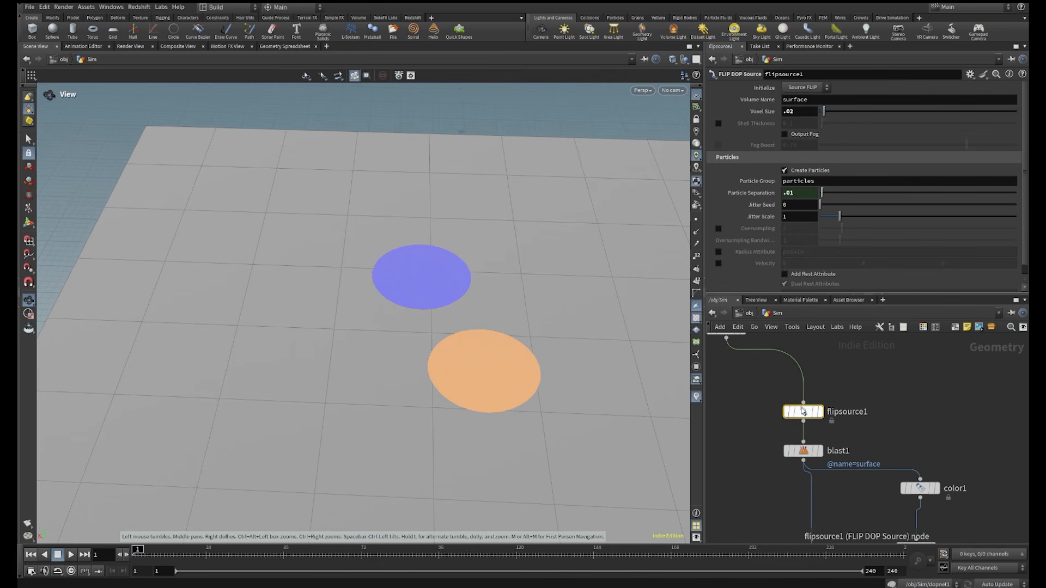
{"action": "right_click", "coordinate": [762, 111]}
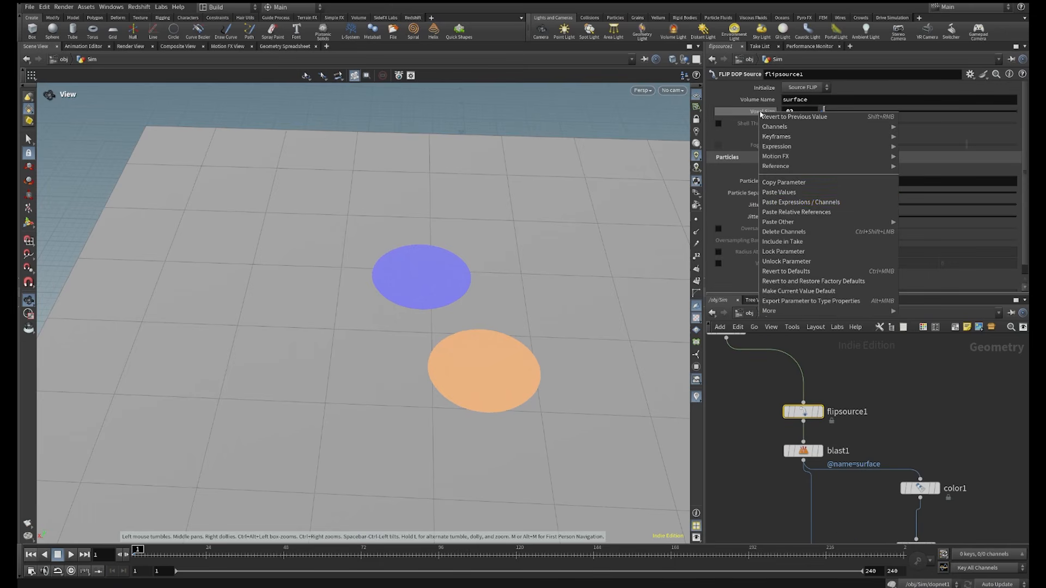
{"action": "left_click", "coordinate": [783, 212]}
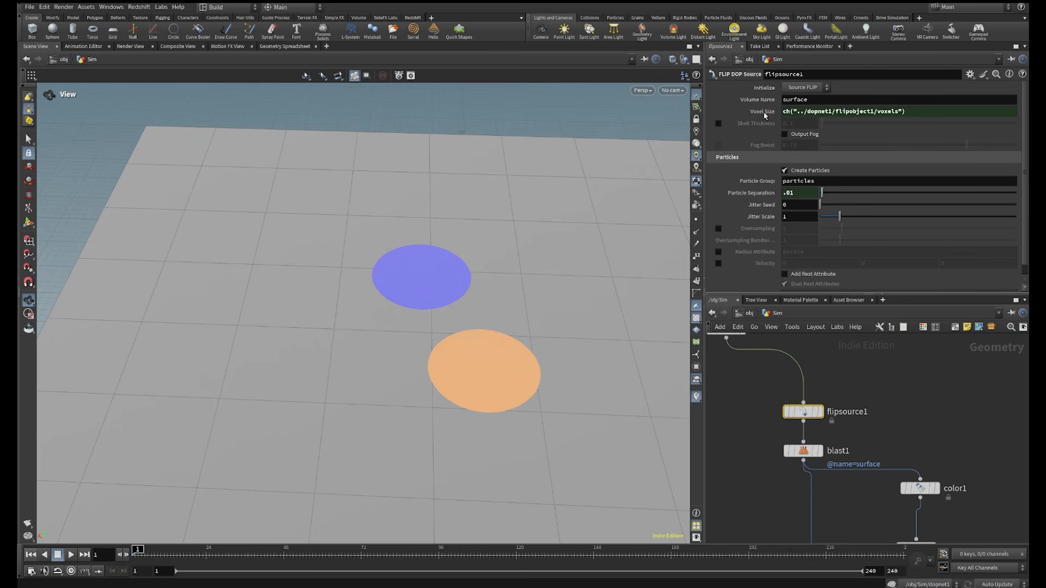
Reopen dopnet1, deselect its nodes and play the FLIP simulation from frame 1
{"action": "scroll", "coordinate": [914, 421], "scroll_direction": "down", "scroll_amount": 4}
{"action": "middle_click_drag", "start_coordinate": [948, 463], "coordinate": [920, 348]}
{"action": "scroll", "coordinate": [867, 456], "scroll_direction": "up", "scroll_amount": 5}
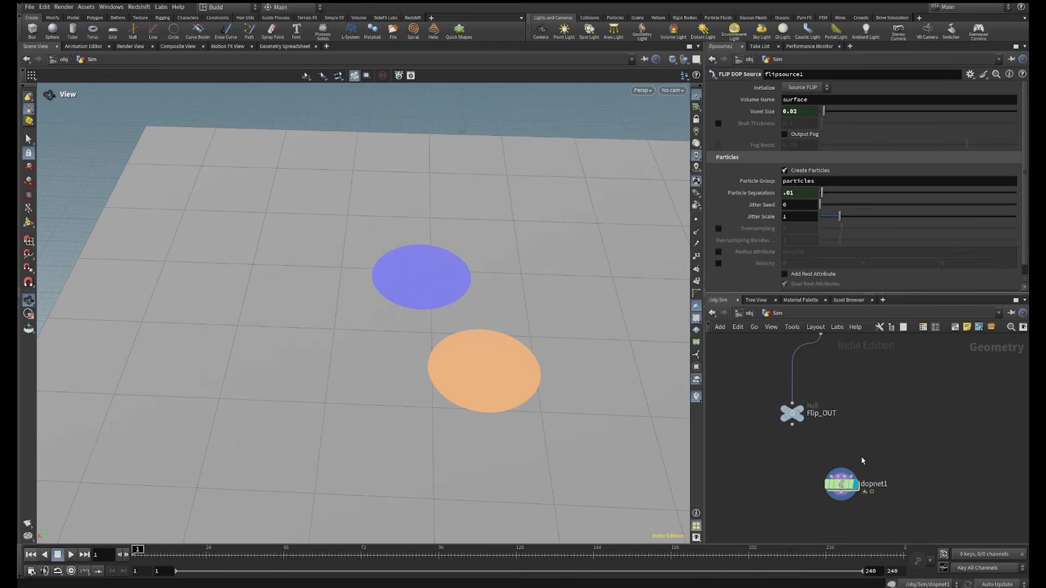
{"action": "double_click", "coordinate": [837, 497]}
{"action": "left_click", "coordinate": [936, 452]}
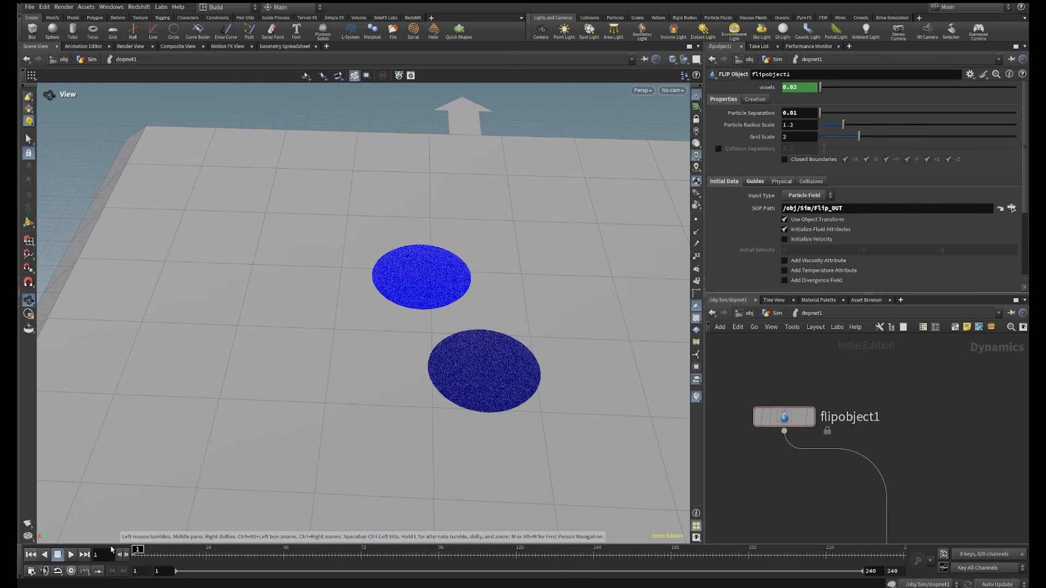
{"action": "left_click", "coordinate": [72, 556]}
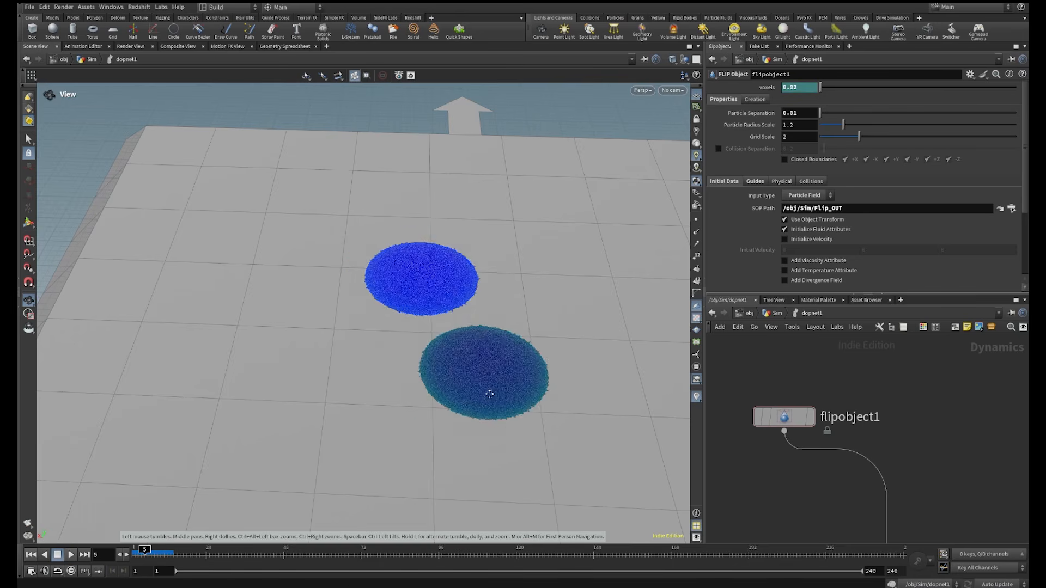
Examine the spreading particle discs from a low angle and from above while scrubbing to frame 10, and play on to about frame 15
{"action": "left_click_drag", "start_coordinate": [488, 392], "coordinate": [506, 425]}
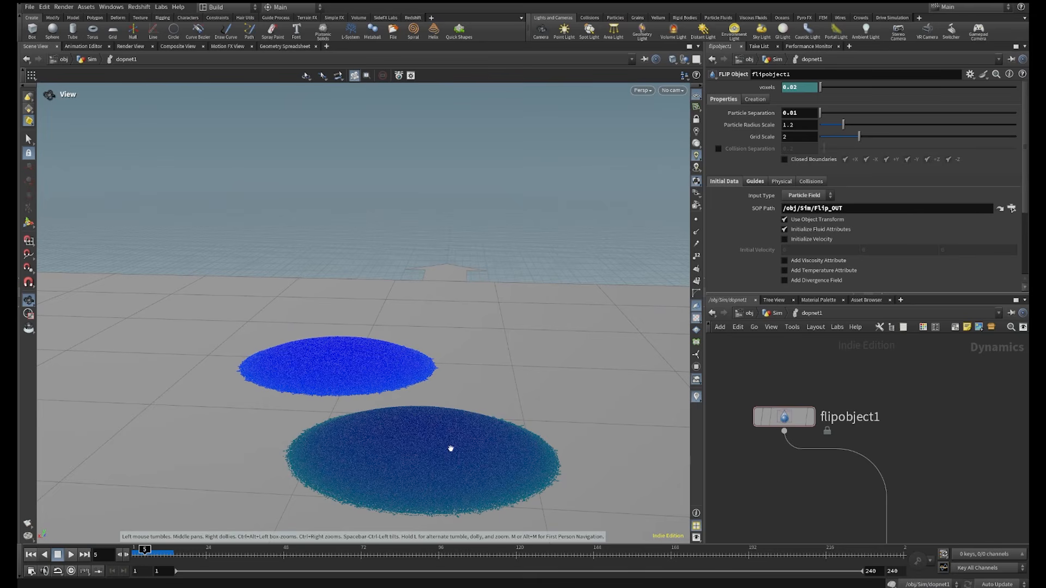
{"action": "left_click", "coordinate": [155, 550]}
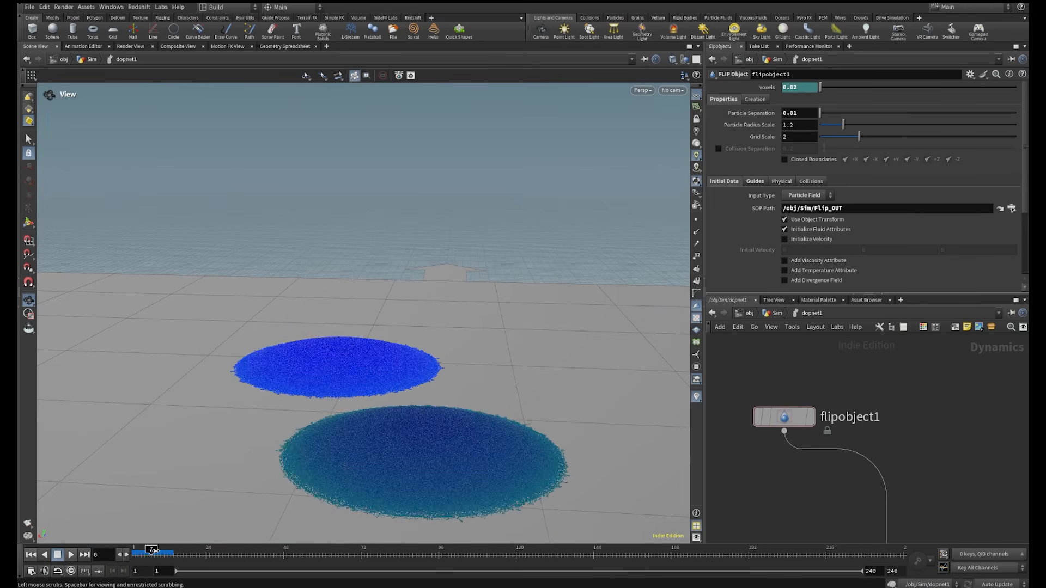
{"action": "left_click_drag", "start_coordinate": [344, 392], "coordinate": [467, 173]}
{"action": "middle_click_drag", "start_coordinate": [472, 386], "coordinate": [464, 309]}
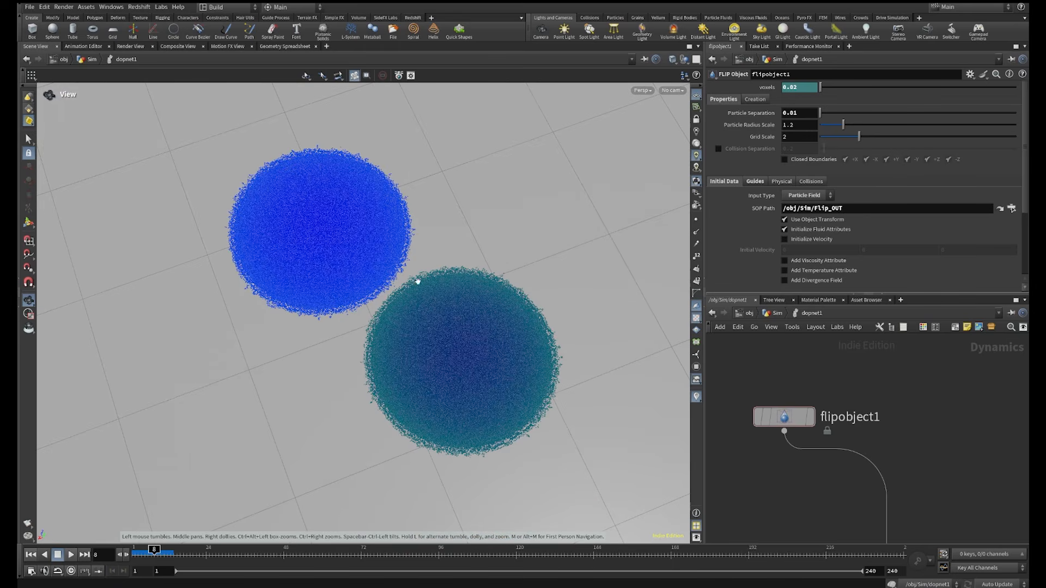
{"action": "left_click_drag", "start_coordinate": [156, 550], "coordinate": [167, 551]}
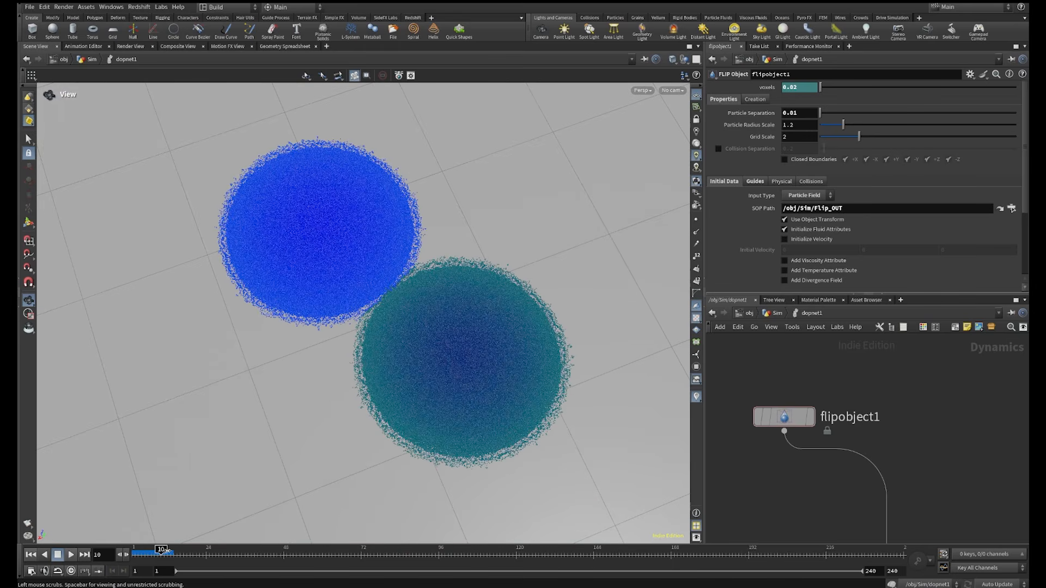
{"action": "left_click", "coordinate": [71, 555]}
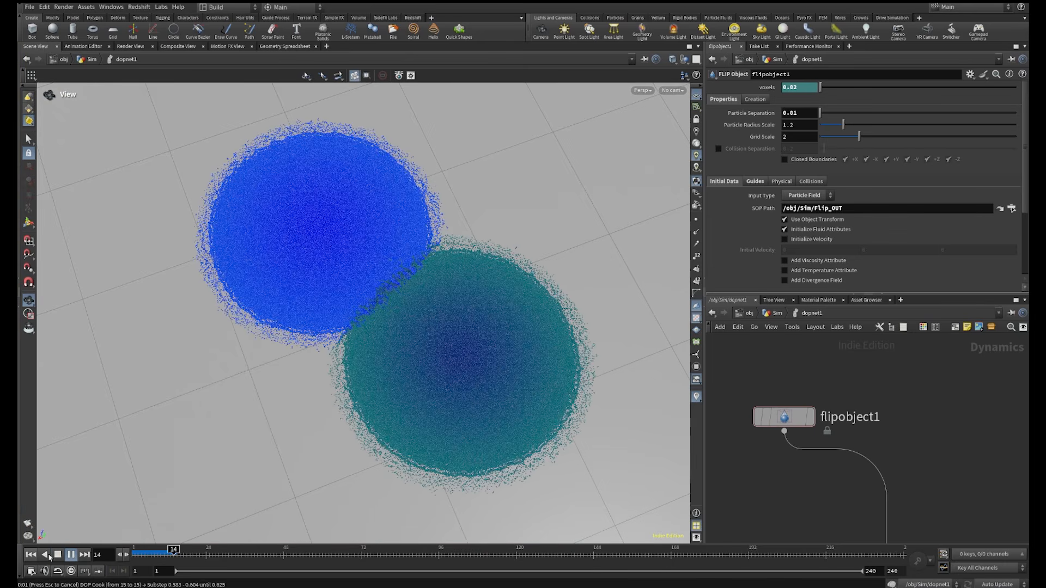
{"action": "left_click", "coordinate": [31, 555]}
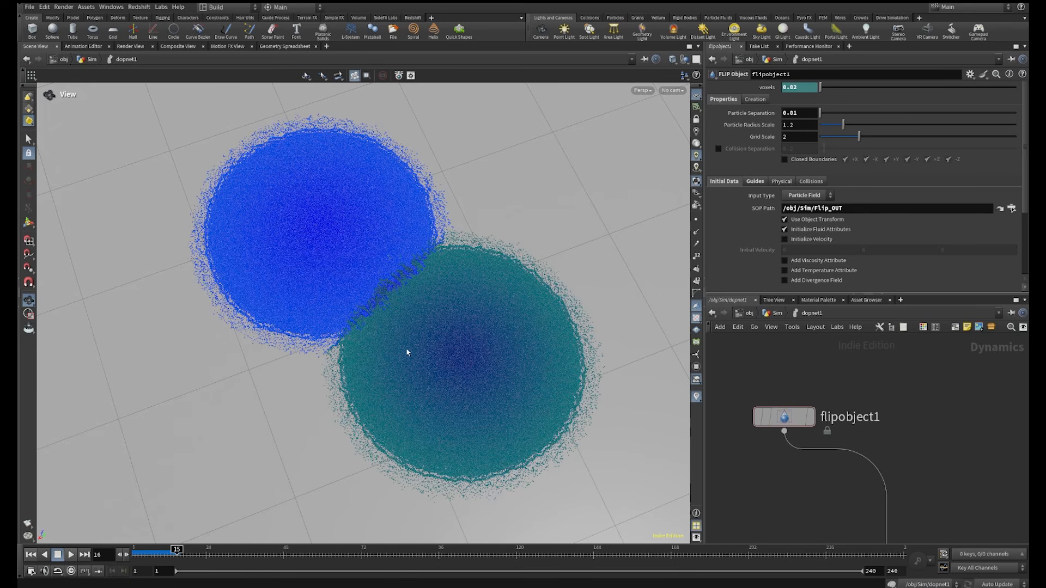
Return the simulation to frame 1 and select flipsolver1 in dopnet1 to show its parameters
{"action": "scroll", "coordinate": [916, 424], "scroll_direction": "down", "scroll_amount": 3}
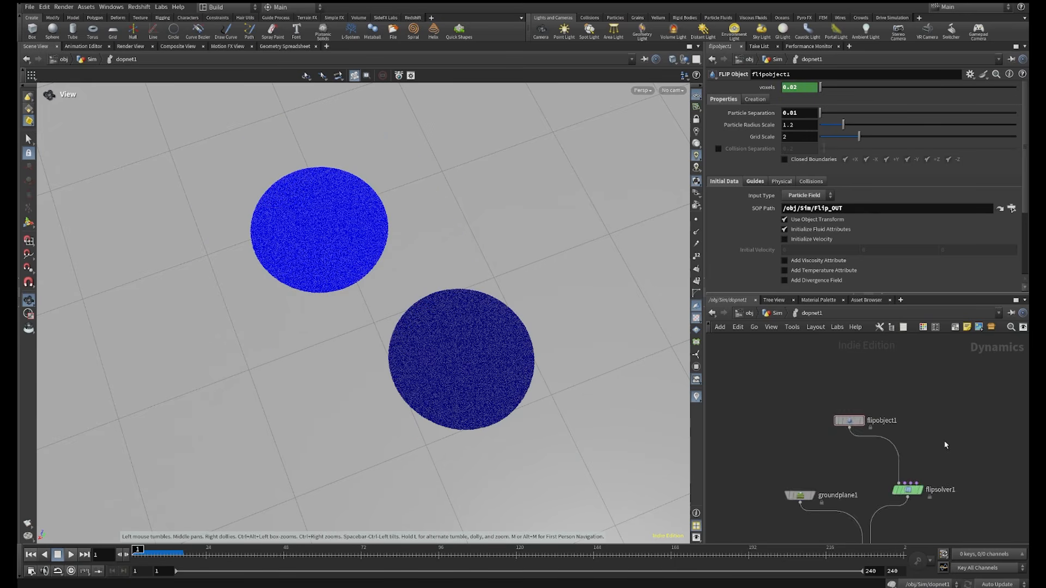
{"action": "middle_click_drag", "start_coordinate": [946, 444], "coordinate": [907, 383]}
{"action": "scroll", "coordinate": [888, 426], "scroll_direction": "up", "scroll_amount": 3}
{"action": "left_click", "coordinate": [849, 435]}
Hide the viewport's reference grid so the solver's limit box around the ground plane stands out
{"action": "right_click_drag", "start_coordinate": [526, 293], "coordinate": [180, 490]}
{"action": "left_click_drag", "start_coordinate": [479, 425], "coordinate": [508, 336]}
{"action": "right_click_drag", "start_coordinate": [509, 335], "coordinate": [474, 365]}
{"action": "middle_click_drag", "start_coordinate": [474, 365], "coordinate": [414, 245]}
{"action": "right_click_drag", "start_coordinate": [414, 245], "coordinate": [564, 258]}
{"action": "middle_click_drag", "start_coordinate": [565, 258], "coordinate": [429, 375]}
{"action": "left_click_drag", "start_coordinate": [429, 375], "coordinate": [427, 362]}
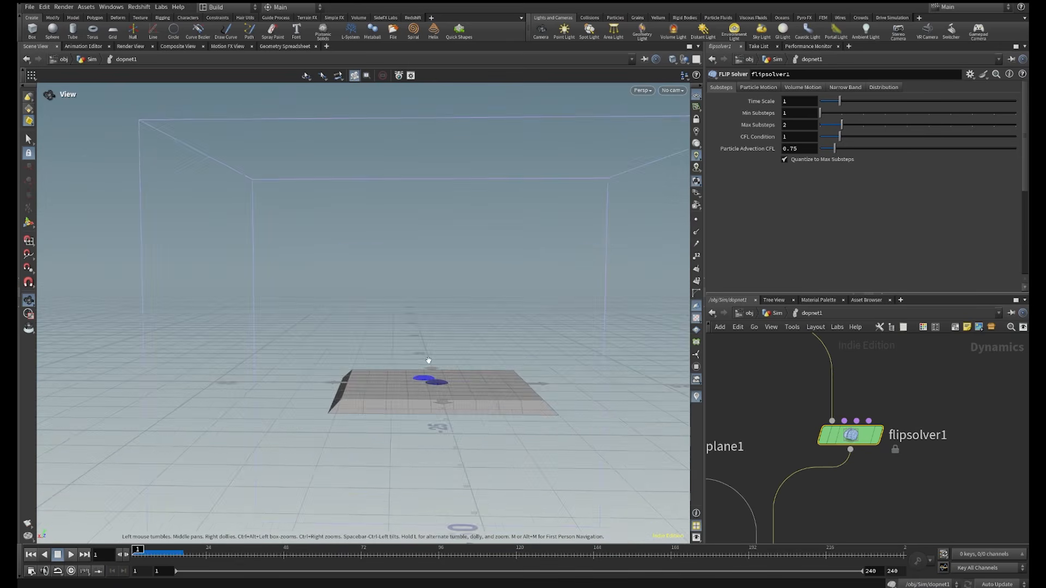
{"action": "right_click_drag", "start_coordinate": [477, 345], "coordinate": [380, 369]}
{"action": "middle_click_drag", "start_coordinate": [436, 346], "coordinate": [359, 327]}
{"action": "left_click", "coordinate": [698, 105]}
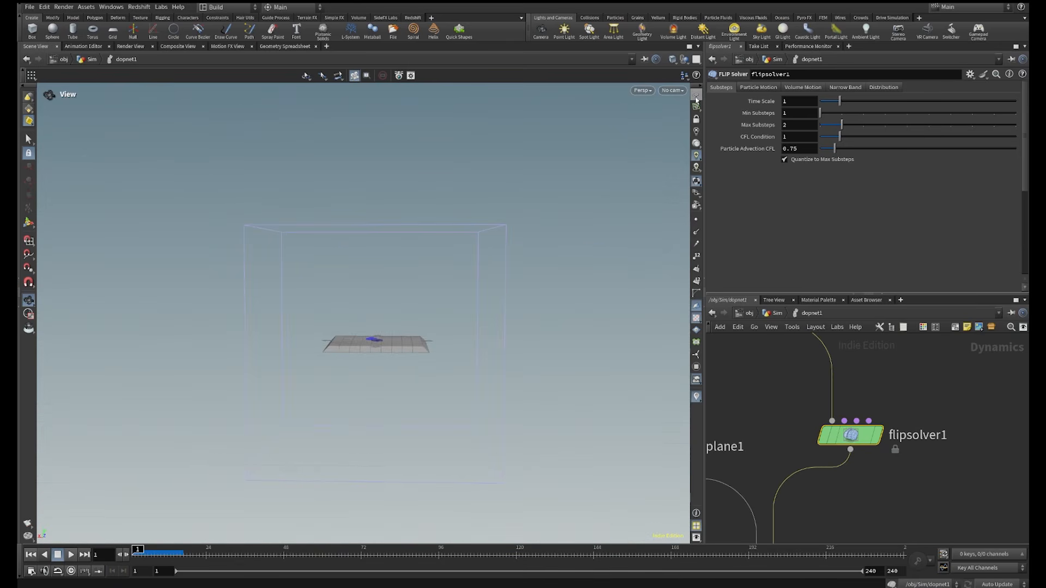
Set the Y value of flipsolver1's Box Size to 10 in the Volume Limits of its Volume Motion settings
{"action": "left_click_drag", "start_coordinate": [392, 357], "coordinate": [419, 346]}
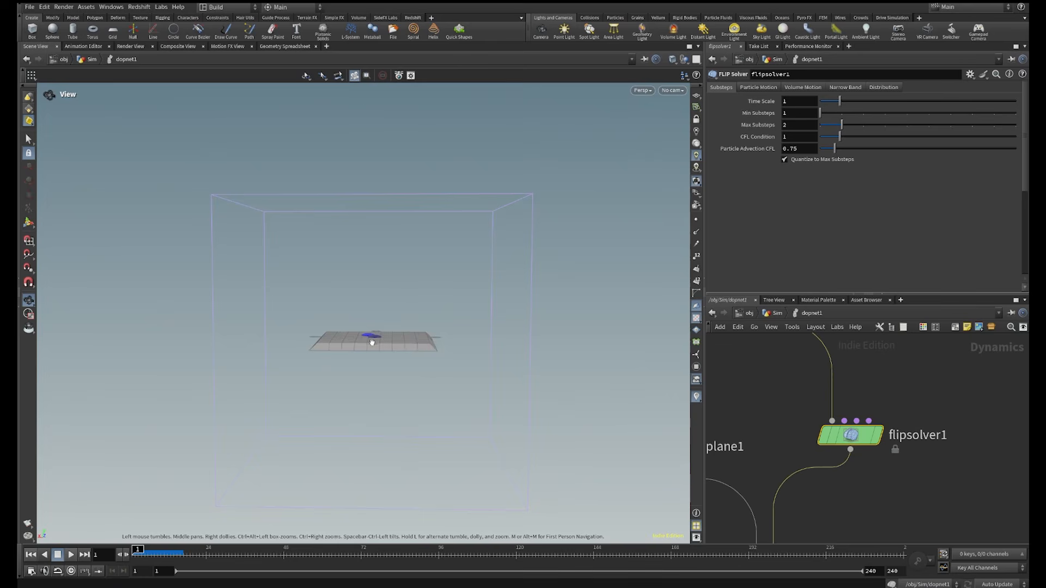
{"action": "right_click_drag", "start_coordinate": [372, 342], "coordinate": [458, 287]}
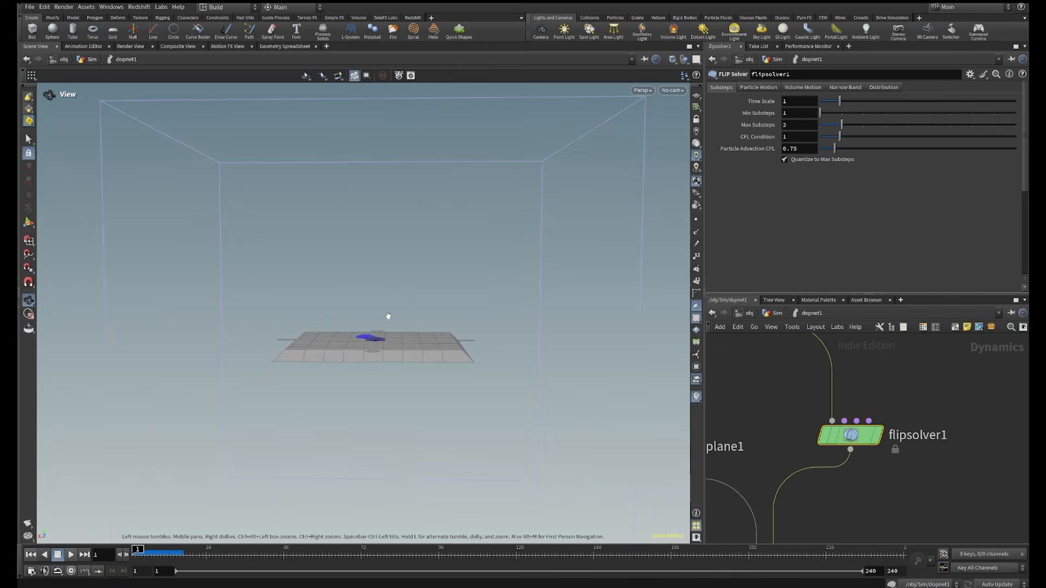
{"action": "left_click_drag", "start_coordinate": [511, 233], "coordinate": [457, 167]}
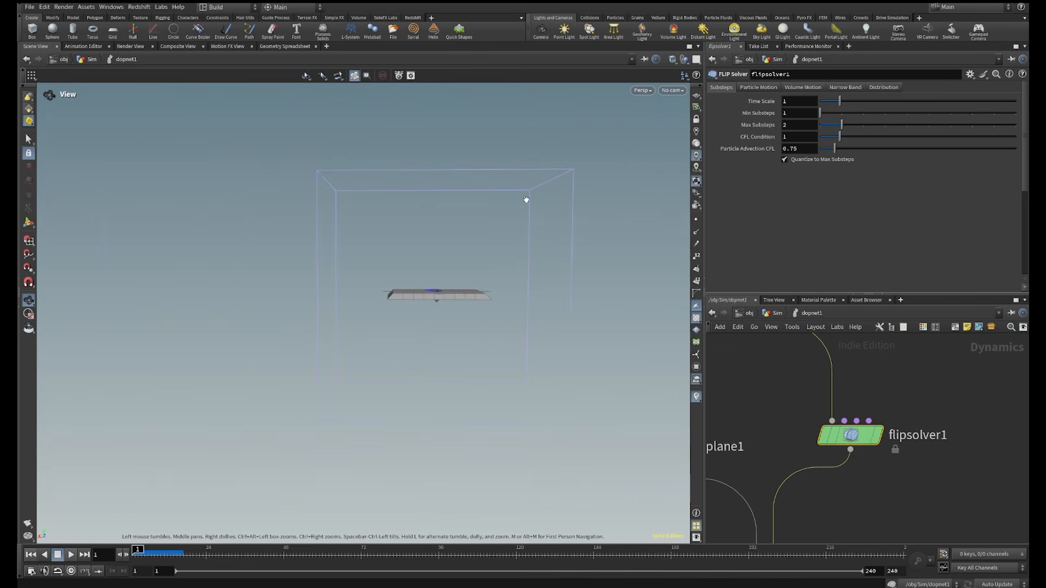
{"action": "left_click", "coordinate": [801, 87]}
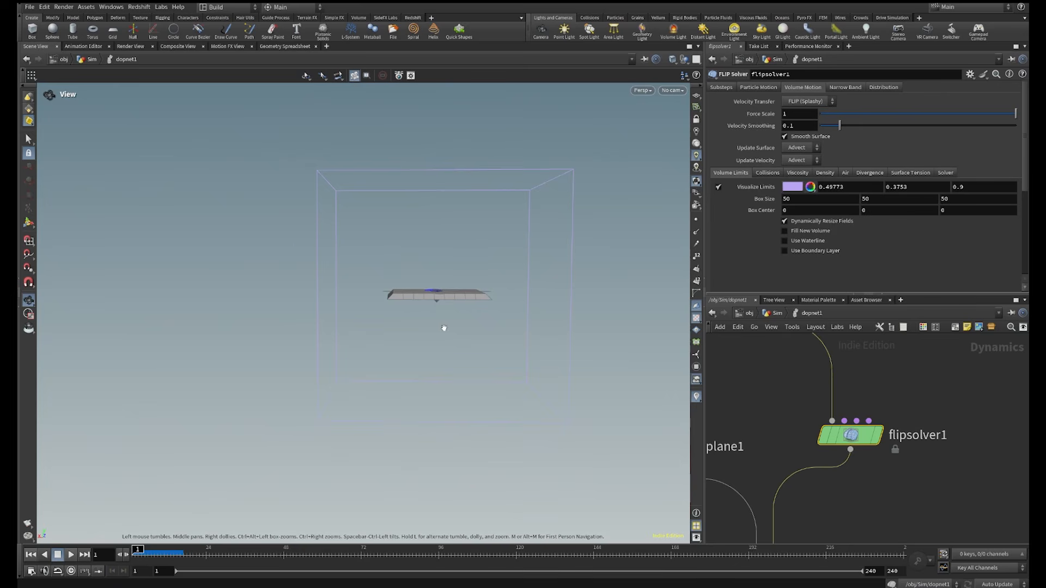
{"action": "right_click_drag", "start_coordinate": [442, 296], "coordinate": [494, 246]}
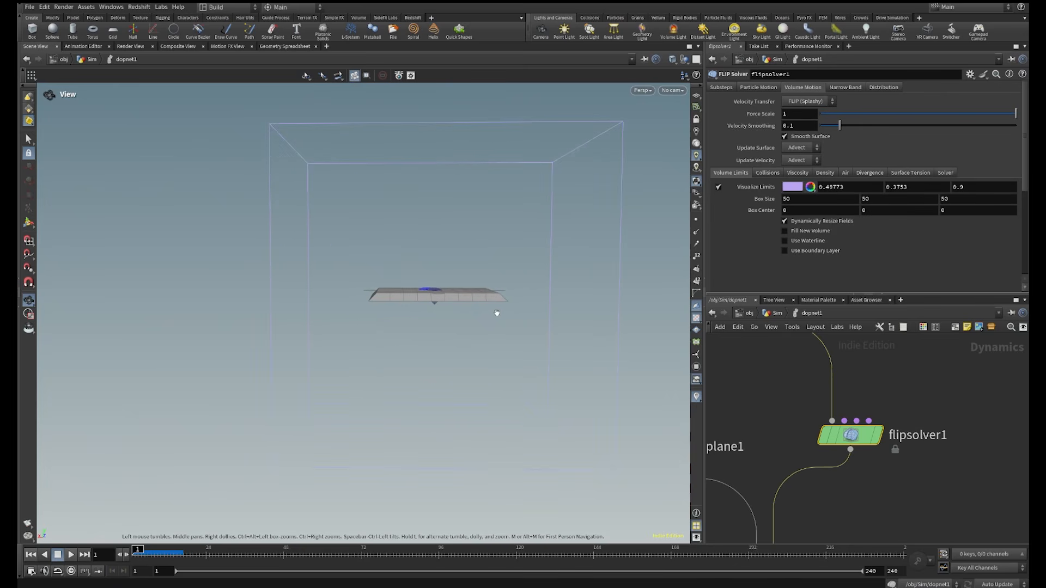
{"action": "double_click", "coordinate": [887, 201]}
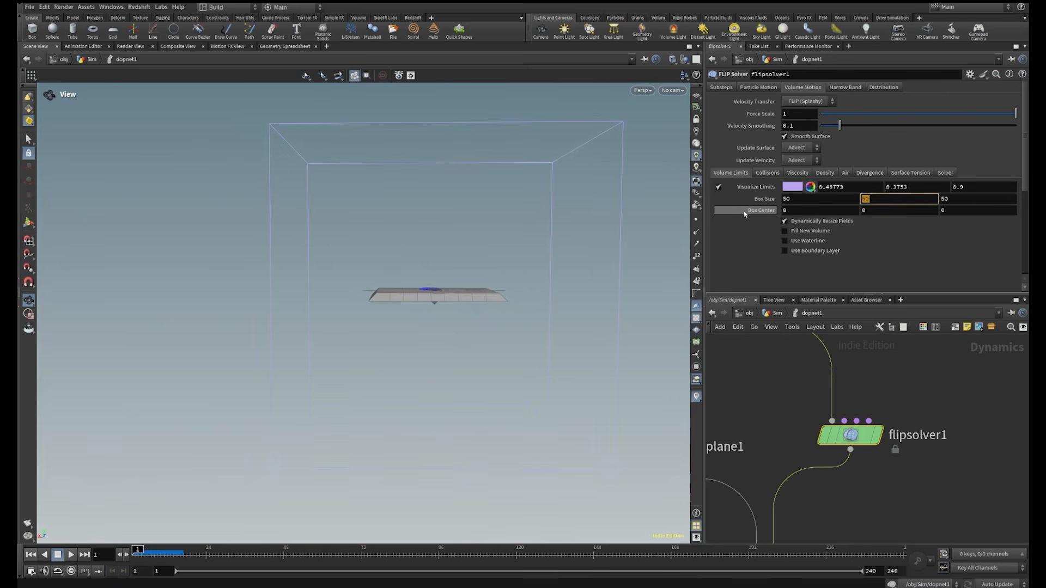
{"action": "type", "text": "10"}
{"action": "key", "text": "Return"}
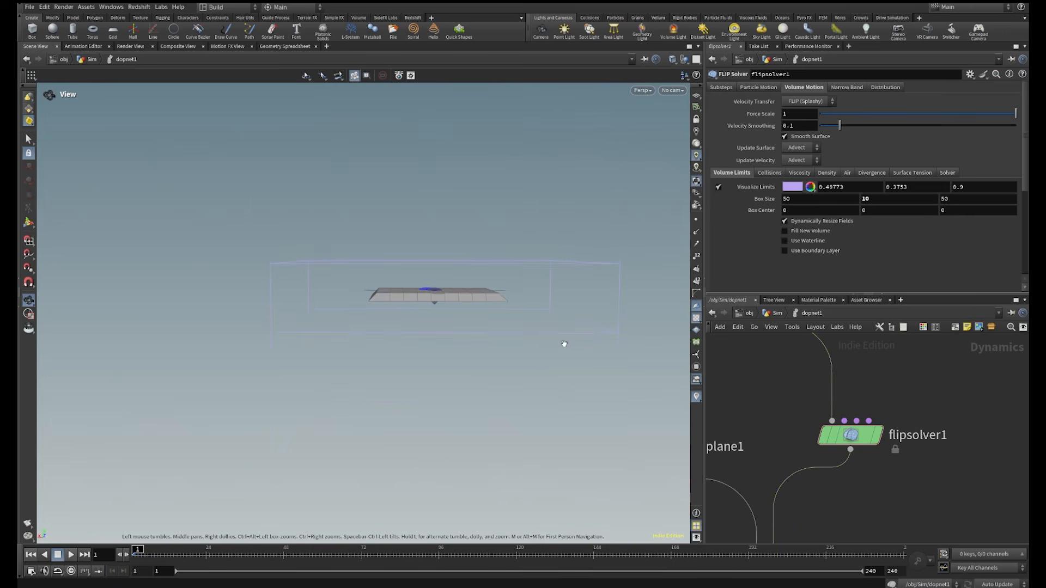
Examine the flattened volume limit box around the ground plane and particle discs from several angles
{"action": "left_click_drag", "start_coordinate": [564, 344], "coordinate": [509, 259]}
{"action": "left_click_drag", "start_coordinate": [654, 219], "coordinate": [508, 264]}
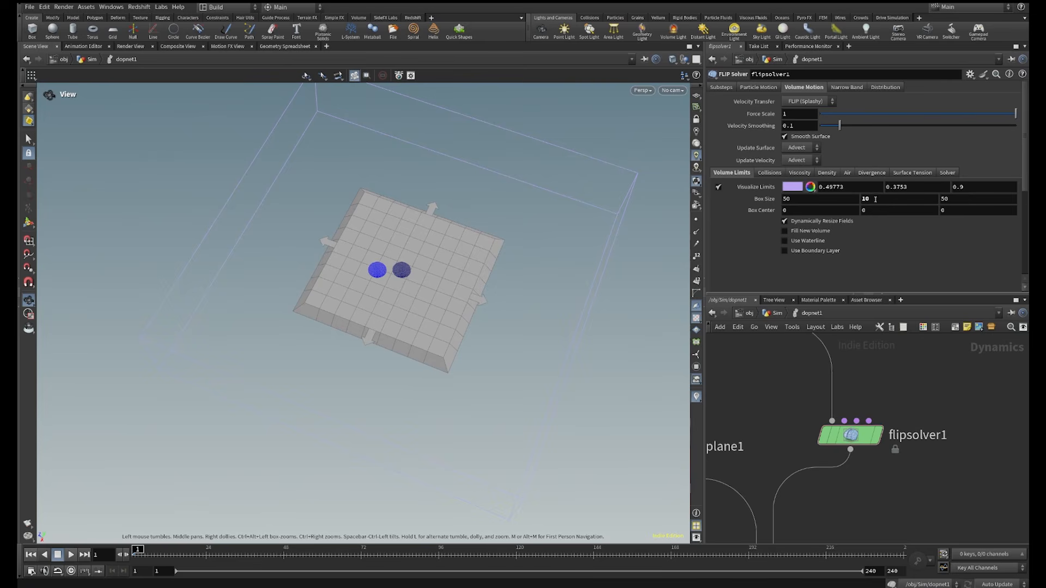
{"action": "left_click_drag", "start_coordinate": [514, 282], "coordinate": [349, 408]}
{"action": "middle_click_drag", "start_coordinate": [349, 408], "coordinate": [445, 386]}
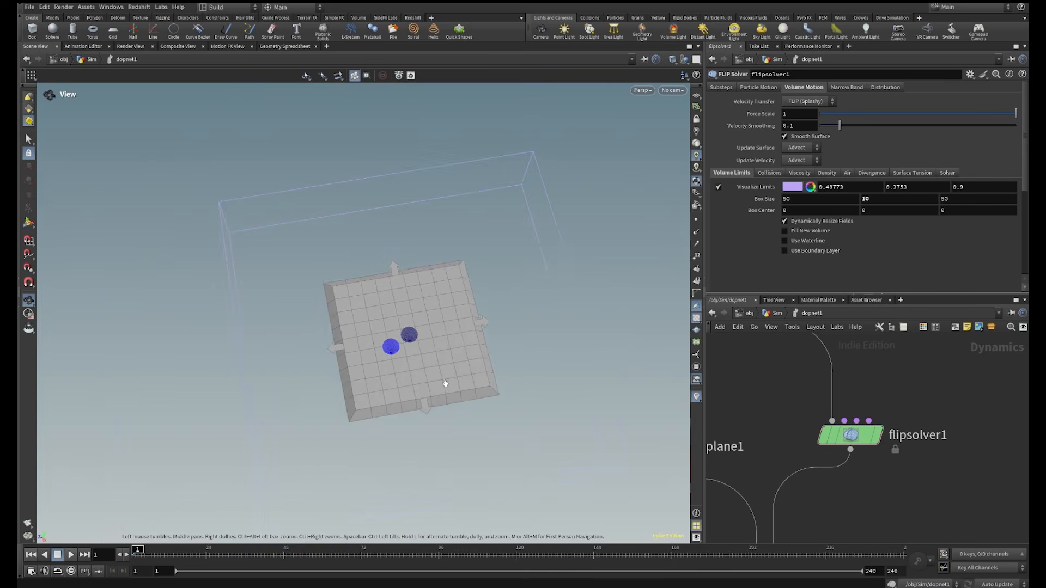
{"action": "right_click_drag", "start_coordinate": [444, 385], "coordinate": [492, 287]}
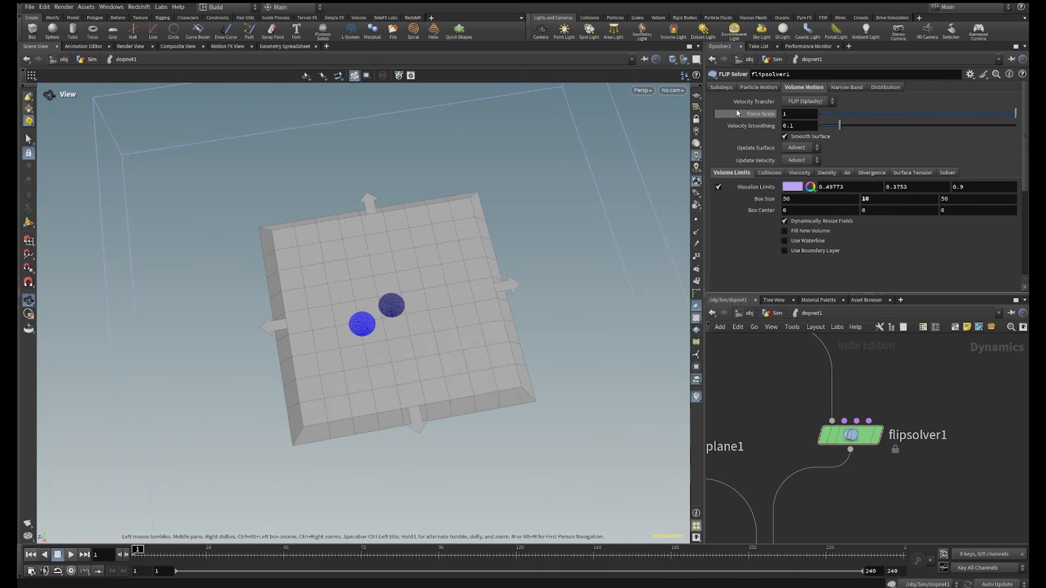
{"action": "right_click_drag", "start_coordinate": [491, 361], "coordinate": [560, 383]}
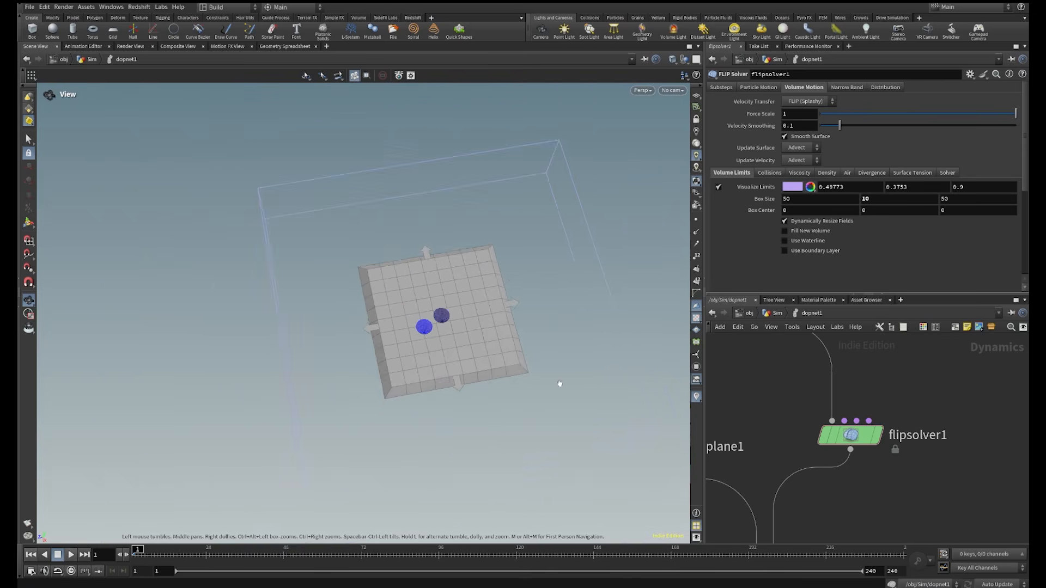
{"action": "left_click_drag", "start_coordinate": [561, 383], "coordinate": [537, 362]}
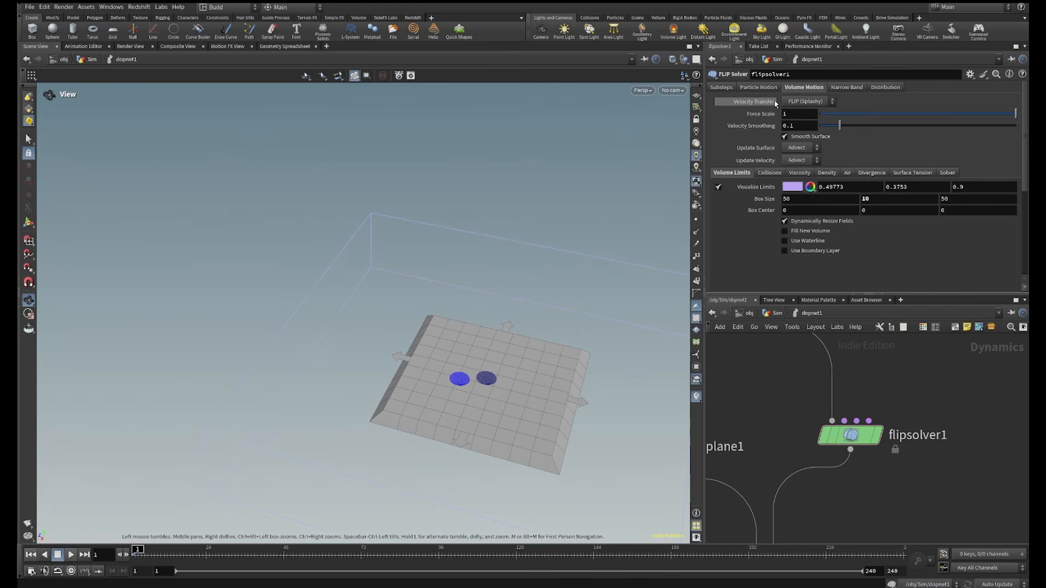
Compare flipsolver1's FLIP (Splashy) and APIC (Swirly) velocity transfer options and set Velocity Transfer to APIC (Swirly)
{"action": "left_click", "coordinate": [813, 102]}
{"action": "left_click", "coordinate": [793, 121]}
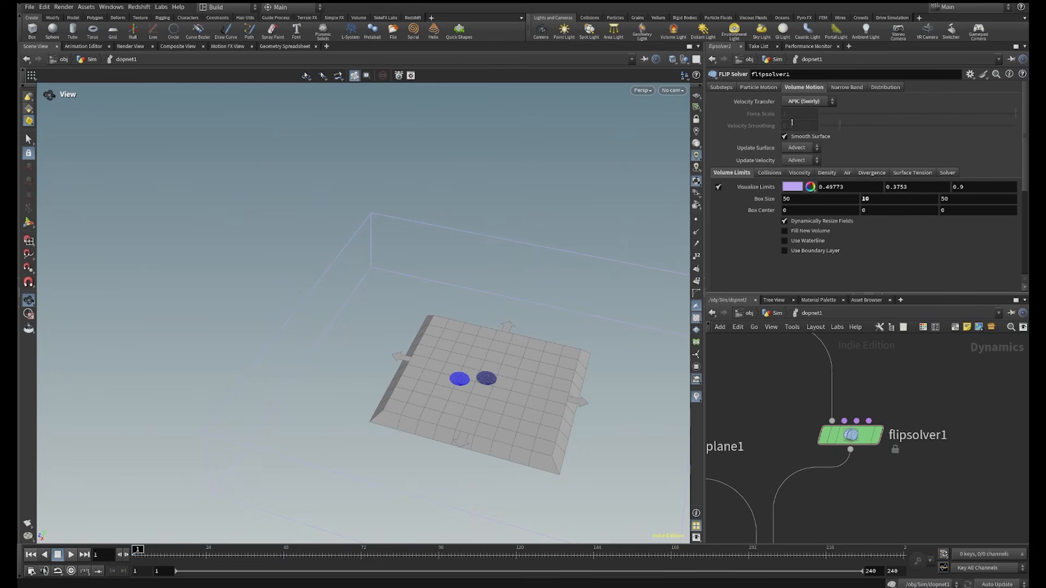
{"action": "left_click", "coordinate": [799, 101]}
{"action": "left_click", "coordinate": [793, 107]}
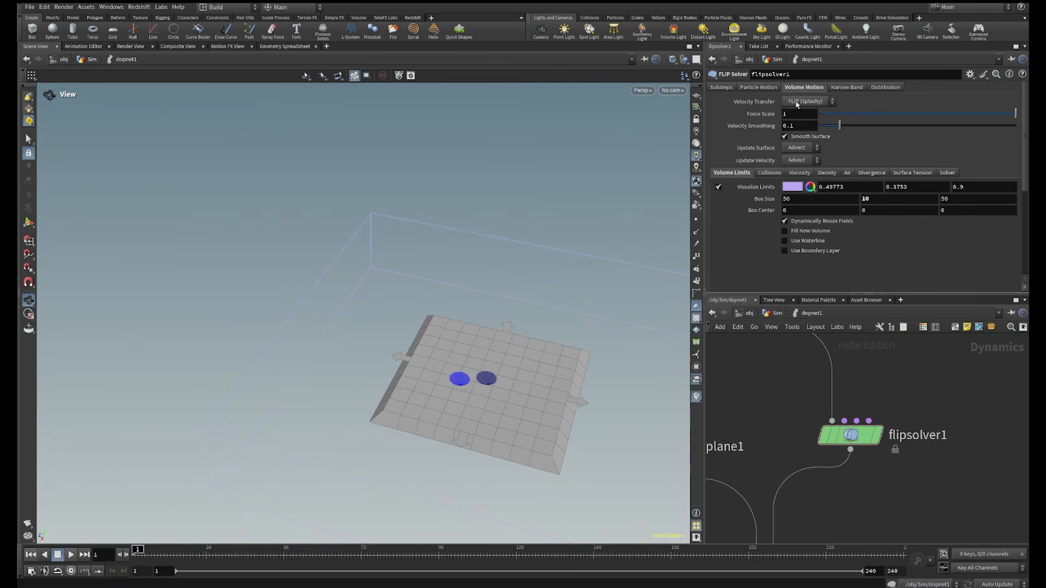
{"action": "left_click", "coordinate": [797, 104]}
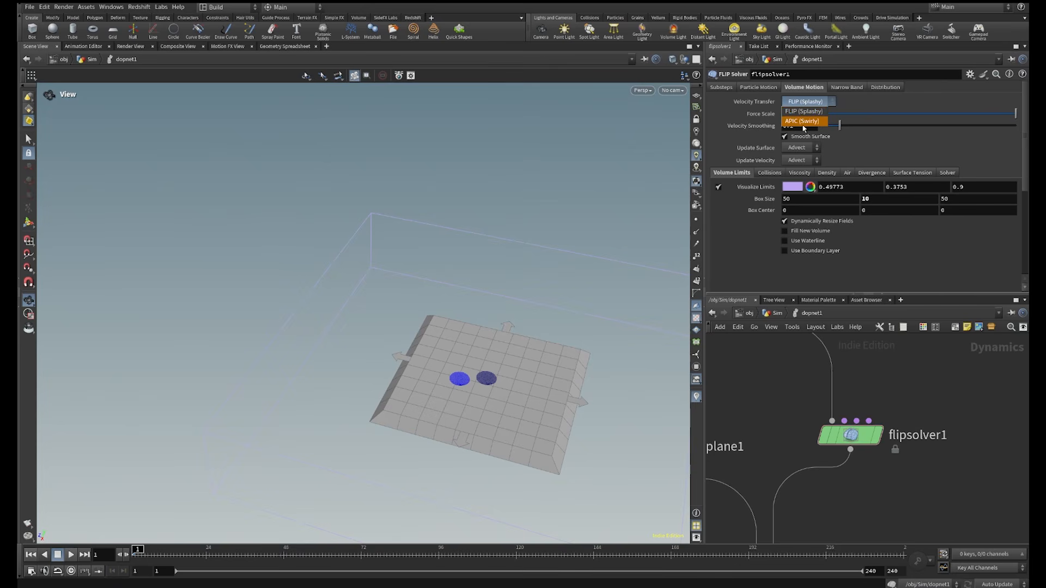
{"action": "left_click", "coordinate": [800, 122]}
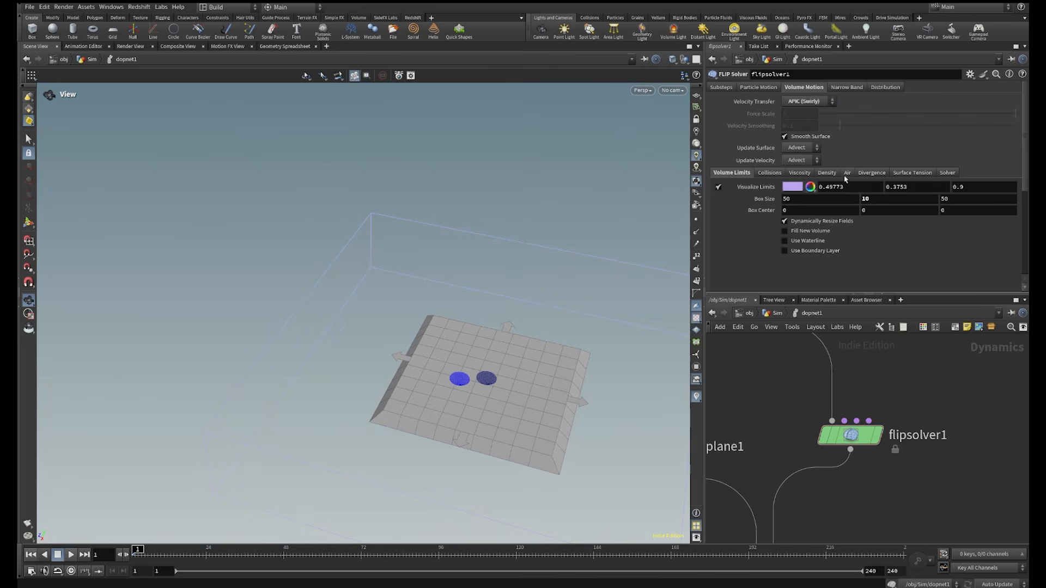
Look through flipsolver1's Viscosity and Density settings and view the discs above the ground plane from a low angle
{"action": "scroll", "coordinate": [479, 391], "scroll_direction": "up", "scroll_amount": 5}
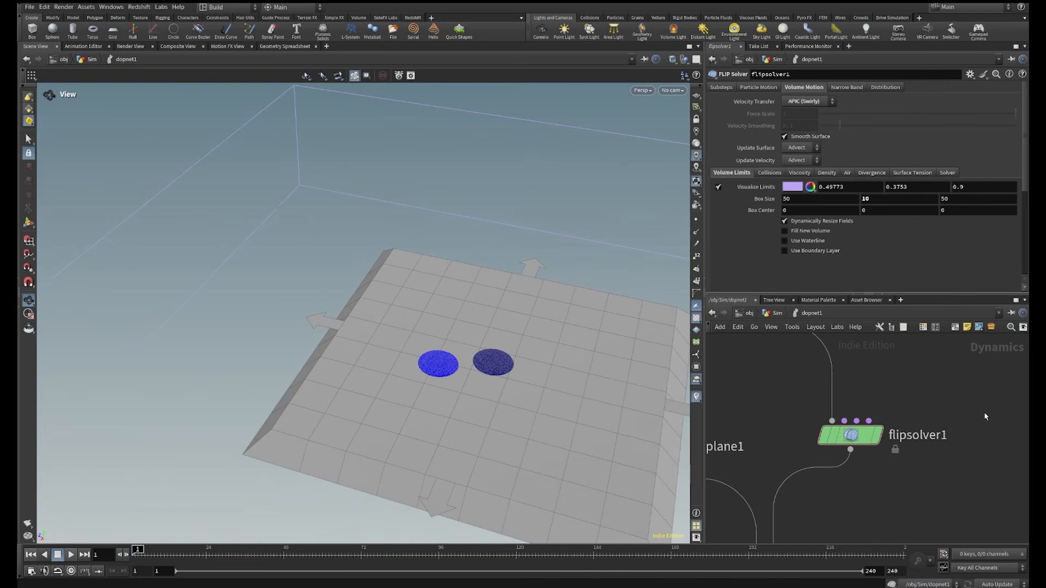
{"action": "left_click", "coordinate": [799, 172]}
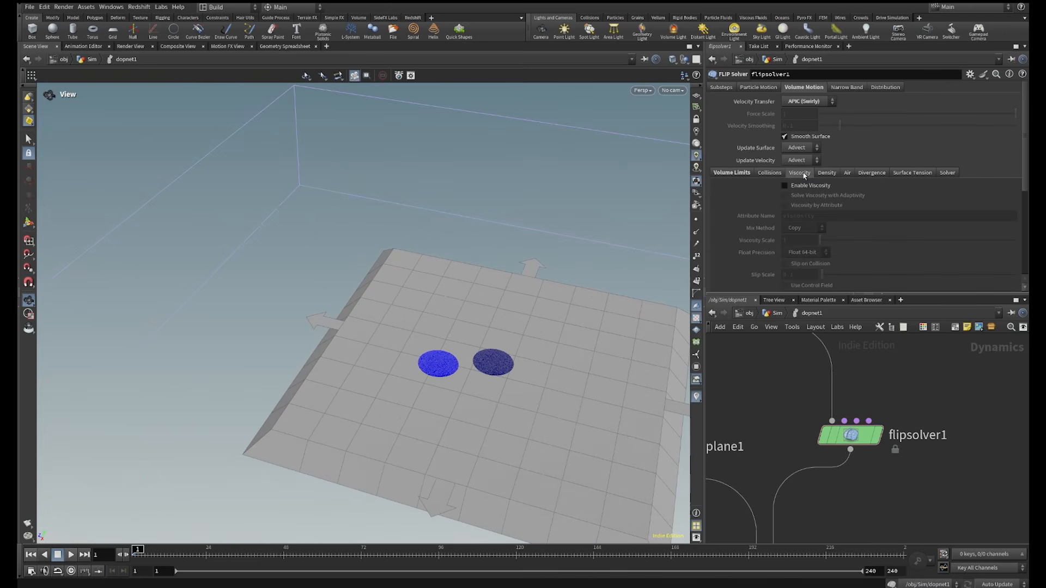
{"action": "left_click_drag", "start_coordinate": [484, 363], "coordinate": [426, 318]}
{"action": "left_click", "coordinate": [827, 173]}
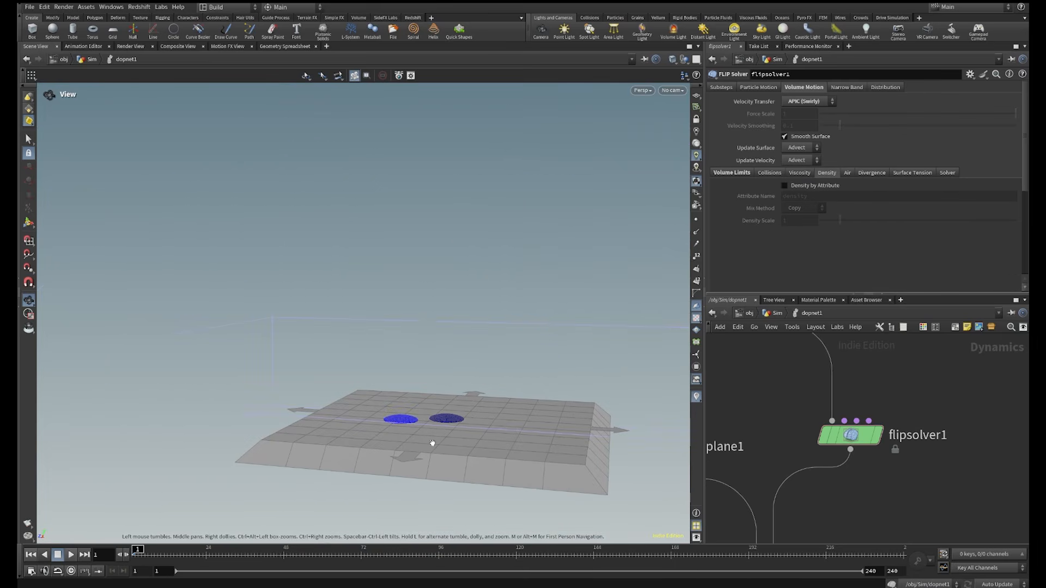
{"action": "right_click_drag", "start_coordinate": [434, 416], "coordinate": [322, 459]}
{"action": "middle_click_drag", "start_coordinate": [419, 404], "coordinate": [395, 387]}
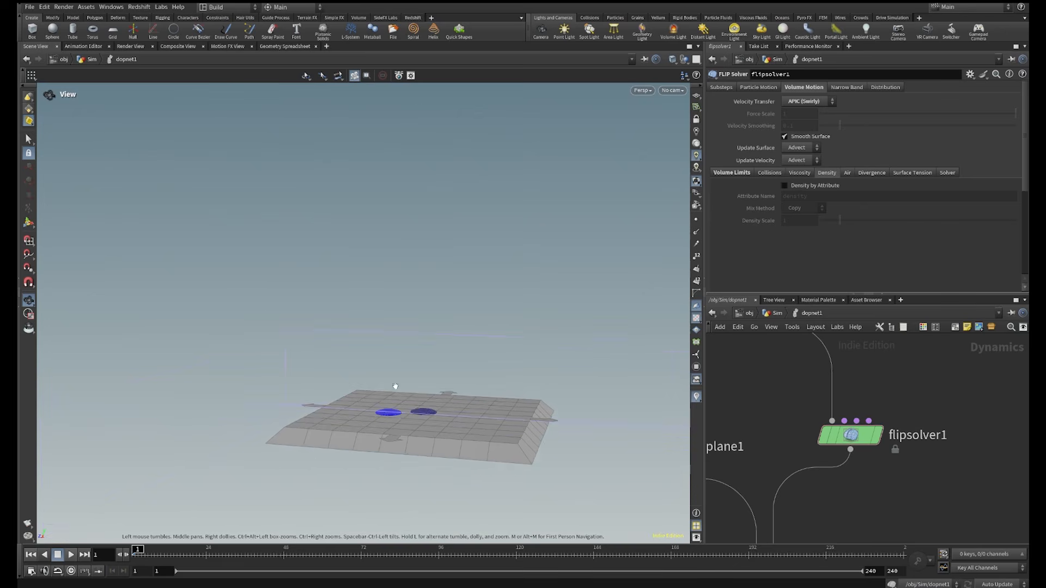
{"action": "left_click_drag", "start_coordinate": [395, 387], "coordinate": [423, 422]}
Lower groundplane1 by setting its Y position to -1.46
{"action": "scroll", "coordinate": [854, 495], "scroll_direction": "down", "scroll_amount": 4}
{"action": "middle_click_drag", "start_coordinate": [855, 503], "coordinate": [894, 446]}
{"action": "scroll", "coordinate": [802, 409], "scroll_direction": "up", "scroll_amount": 4}
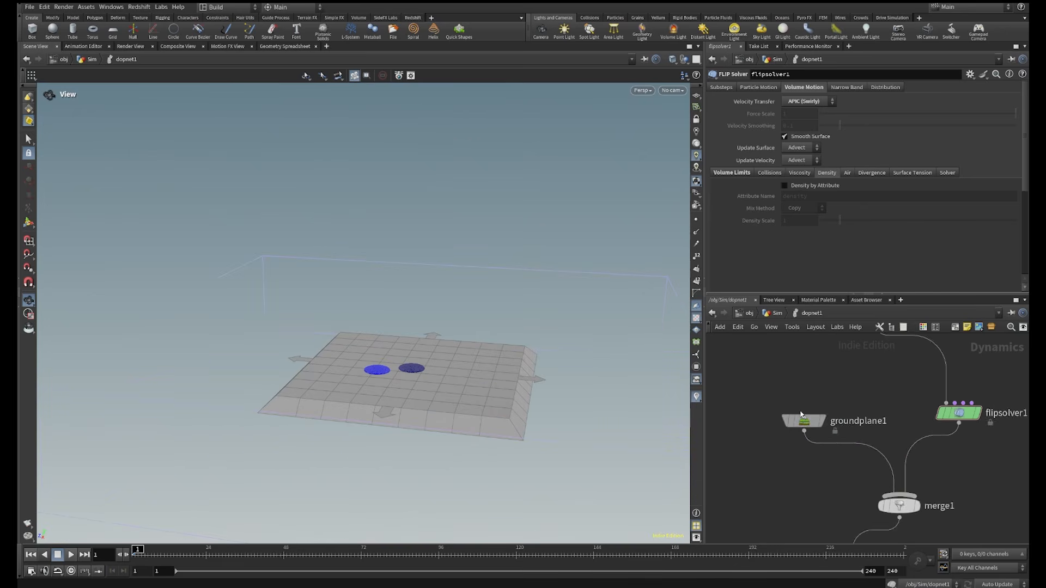
{"action": "left_click", "coordinate": [808, 423]}
{"action": "middle_click_drag", "start_coordinate": [919, 158], "coordinate": [218, 288]}
Set flipobject1's Particle Separation to 0.025
{"action": "scroll", "coordinate": [876, 356], "scroll_direction": "down", "scroll_amount": 4}
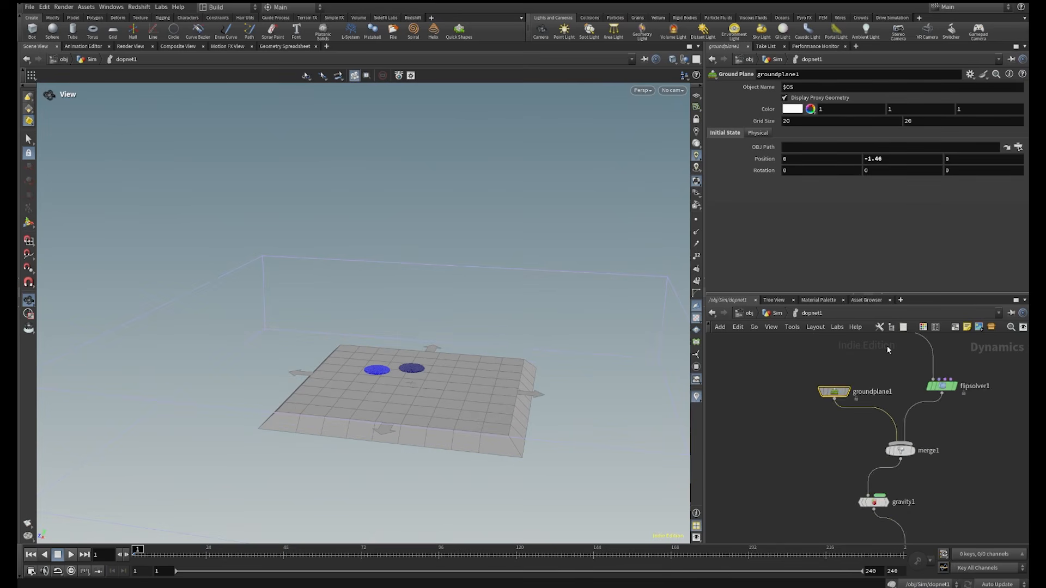
{"action": "middle_click_drag", "start_coordinate": [886, 349], "coordinate": [862, 485]}
{"action": "left_click_drag", "start_coordinate": [490, 430], "coordinate": [636, 308]}
{"action": "scroll", "coordinate": [860, 457], "scroll_direction": "up", "scroll_amount": 2}
{"action": "left_click", "coordinate": [857, 455]}
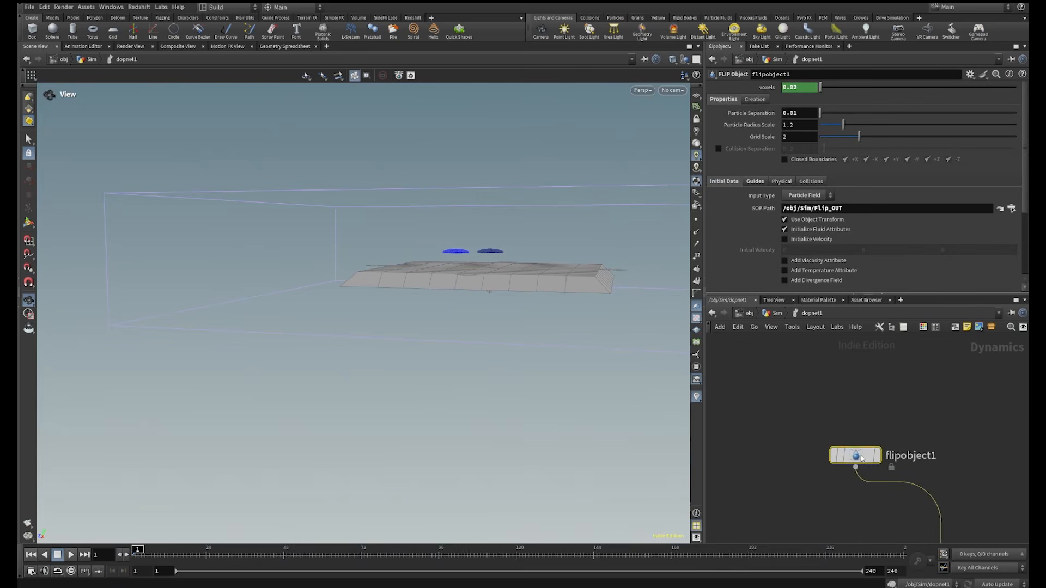
{"action": "type", "text": "."}
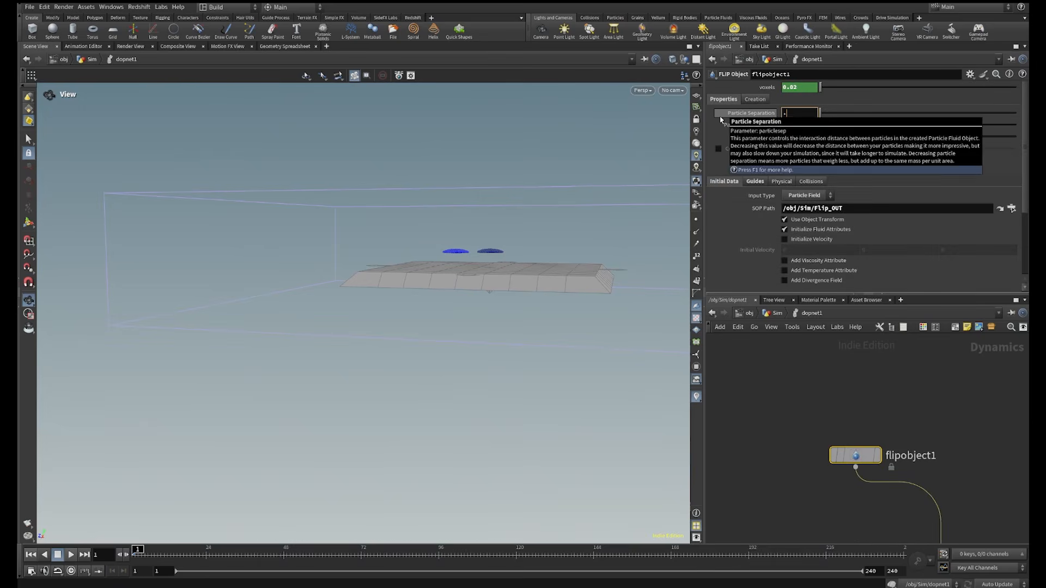
{"action": "type", "text": "025"}
{"action": "key", "text": "Return"}
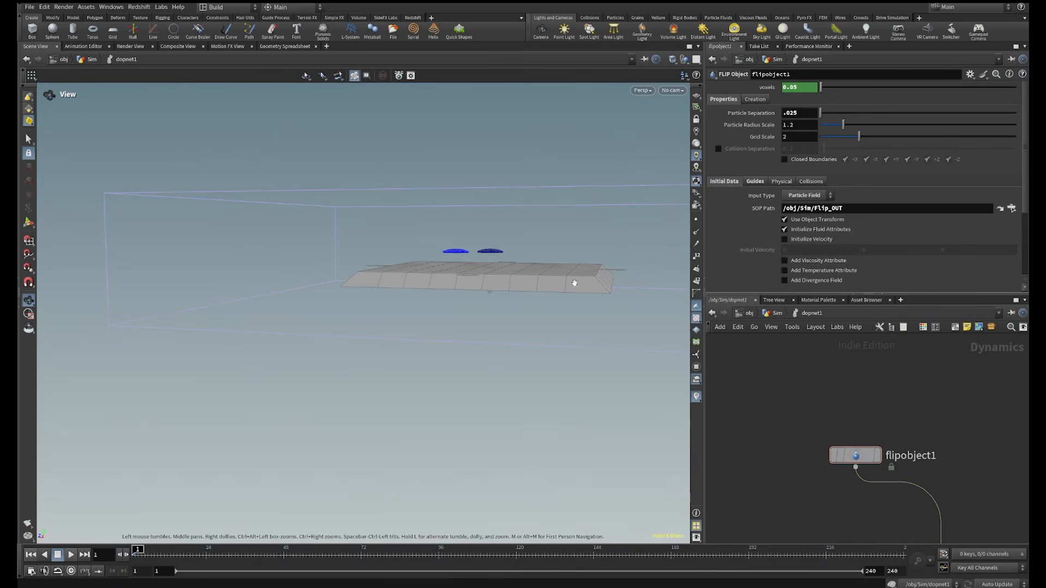
Check the particle point count in flipobject1's node information and close it
{"action": "left_click_drag", "start_coordinate": [510, 266], "coordinate": [502, 185]}
{"action": "scroll", "coordinate": [502, 185], "scroll_direction": "up", "scroll_amount": 5}
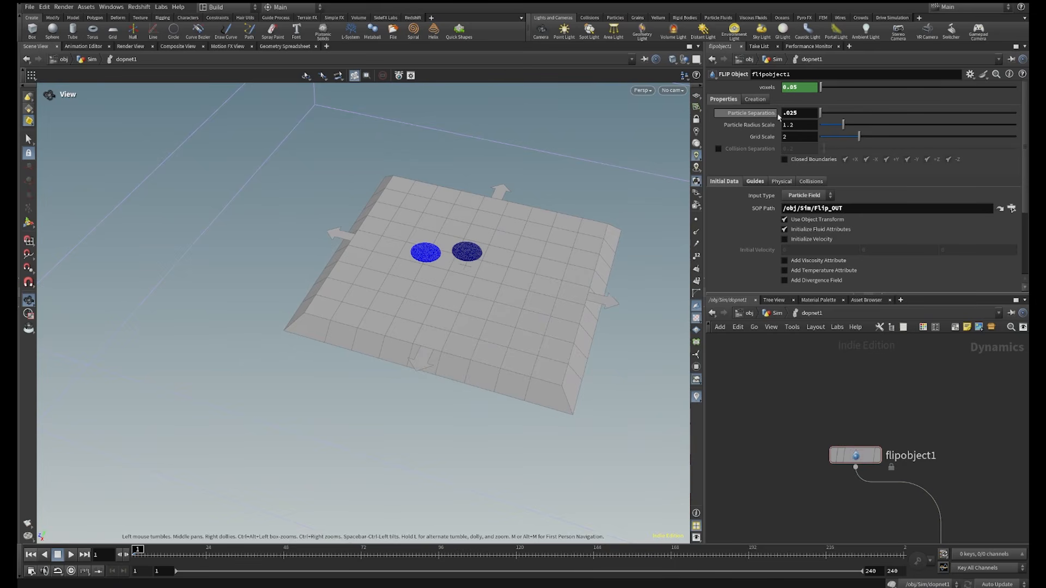
{"action": "mouse_move", "coordinate": [856, 455]}
{"action": "left_click", "coordinate": [816, 455]}
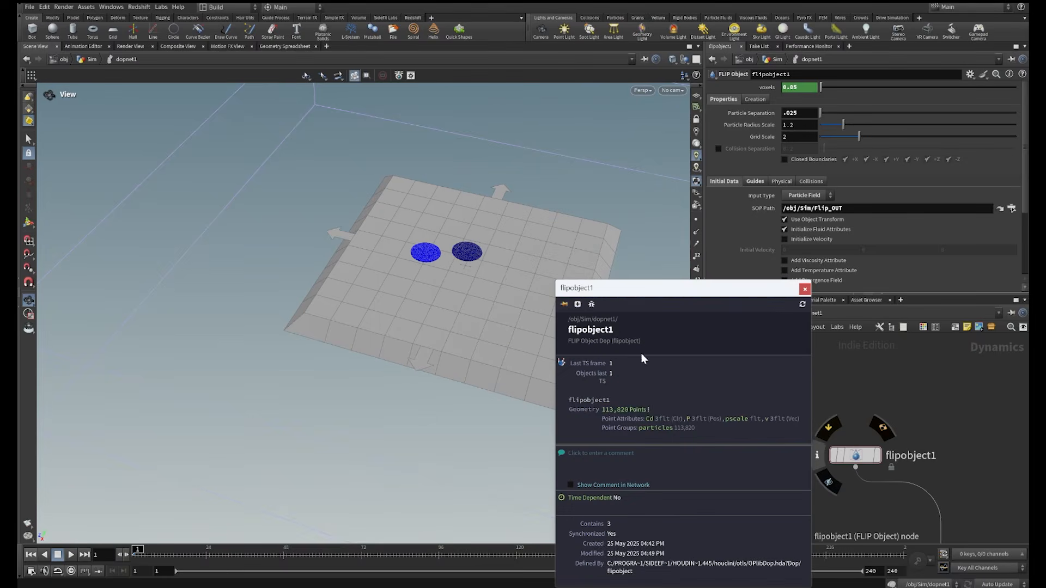
{"action": "left_click", "coordinate": [805, 289]}
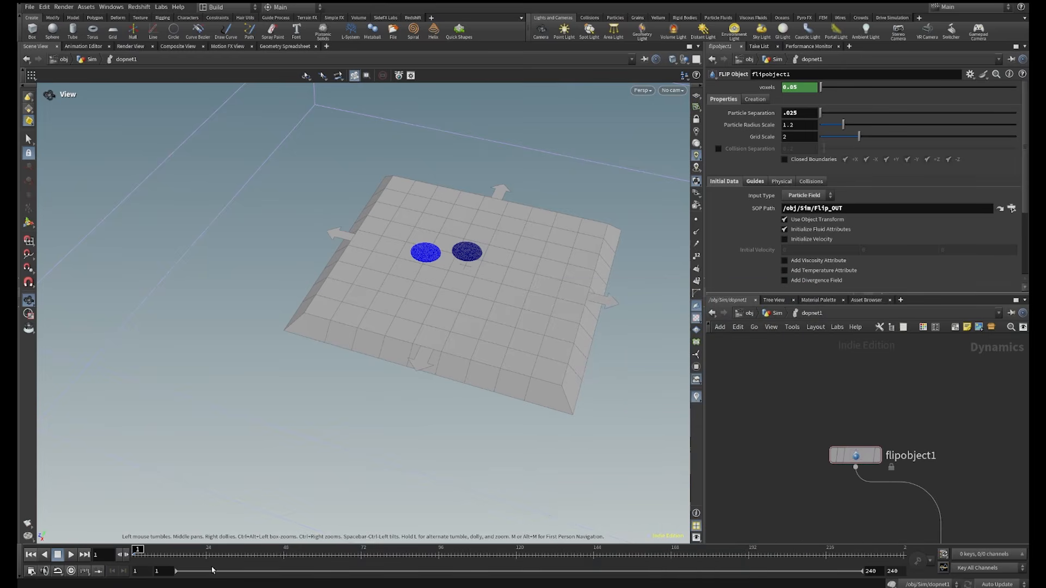
Play the simulation to frame 27 and examine the colliding blue and green particle discs up close
{"action": "left_click", "coordinate": [71, 555]}
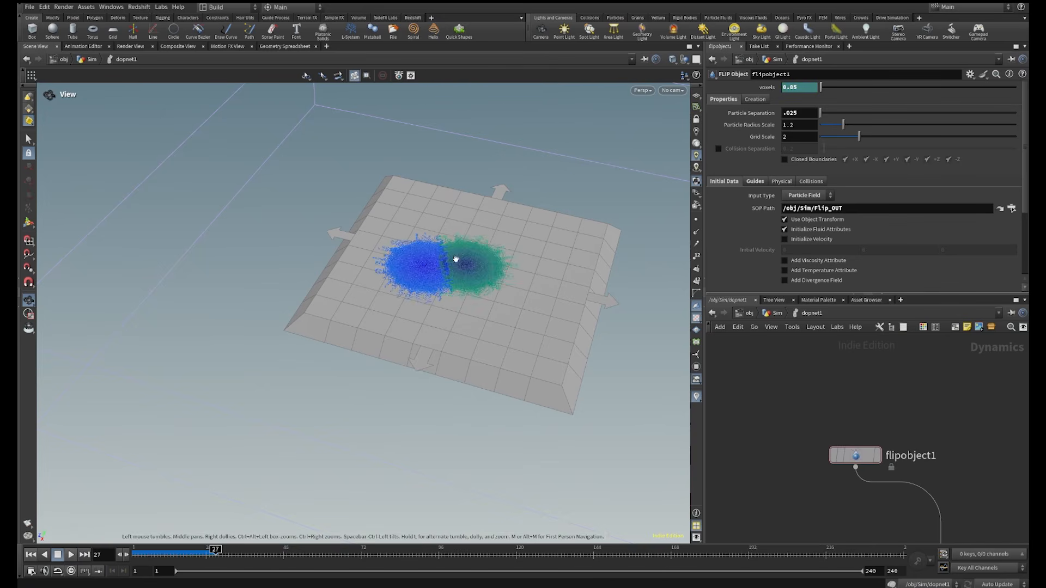
{"action": "scroll", "coordinate": [462, 278], "scroll_direction": "up", "scroll_amount": 5}
{"action": "left_click_drag", "start_coordinate": [462, 277], "coordinate": [410, 336]}
{"action": "right_click_drag", "start_coordinate": [410, 336], "coordinate": [674, 195]}
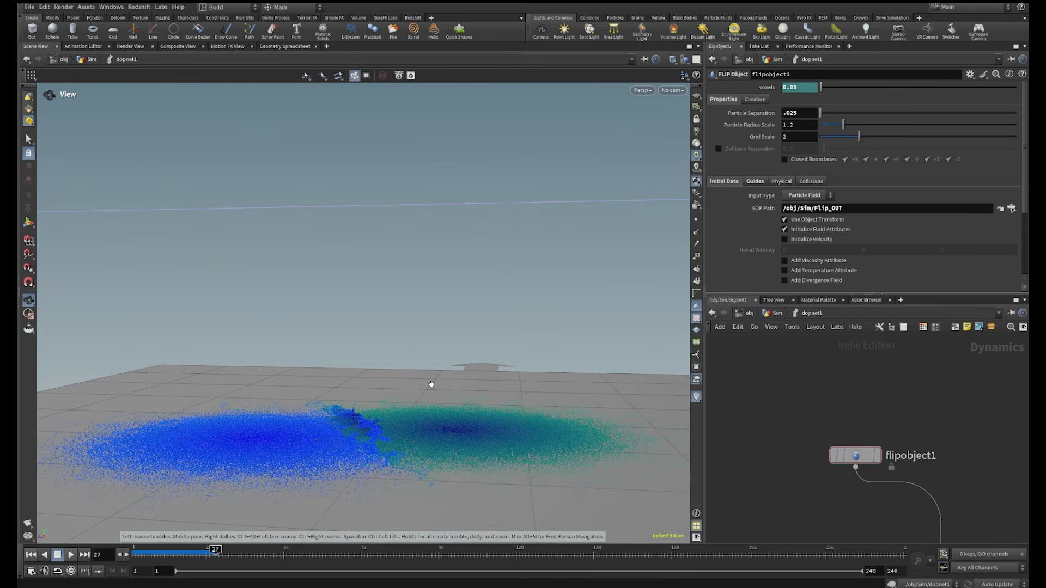
{"action": "middle_click_drag", "start_coordinate": [397, 437], "coordinate": [532, 421]}
{"action": "left_click_drag", "start_coordinate": [543, 408], "coordinate": [571, 433]}
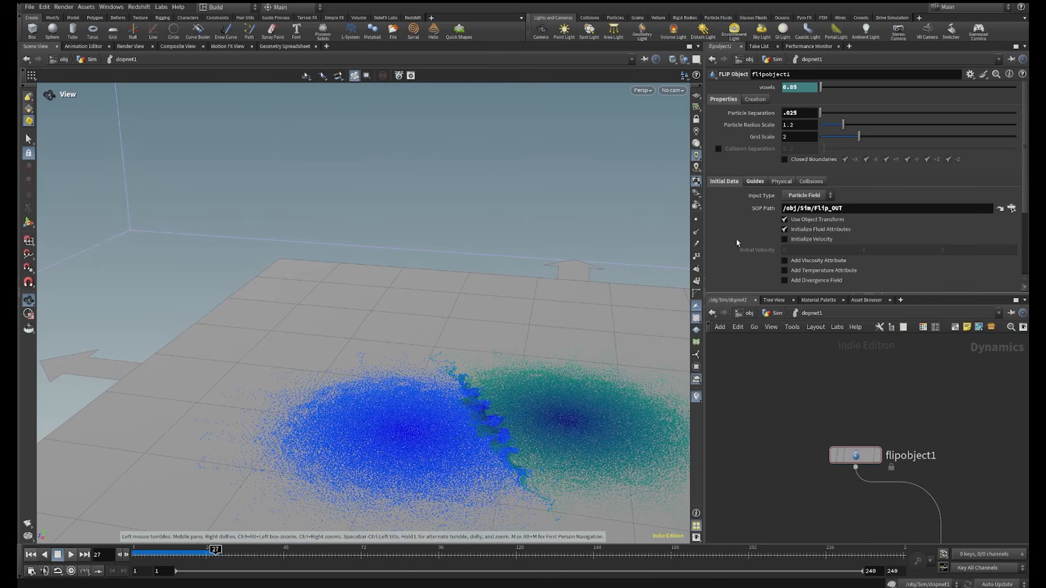
Enable viscosity and Density by Attribute in flipsolver1's volume motion settings
{"action": "scroll", "coordinate": [948, 456], "scroll_direction": "down", "scroll_amount": 5}
{"action": "middle_click_drag", "start_coordinate": [971, 469], "coordinate": [904, 370]}
{"action": "scroll", "coordinate": [883, 410], "scroll_direction": "up", "scroll_amount": 6}
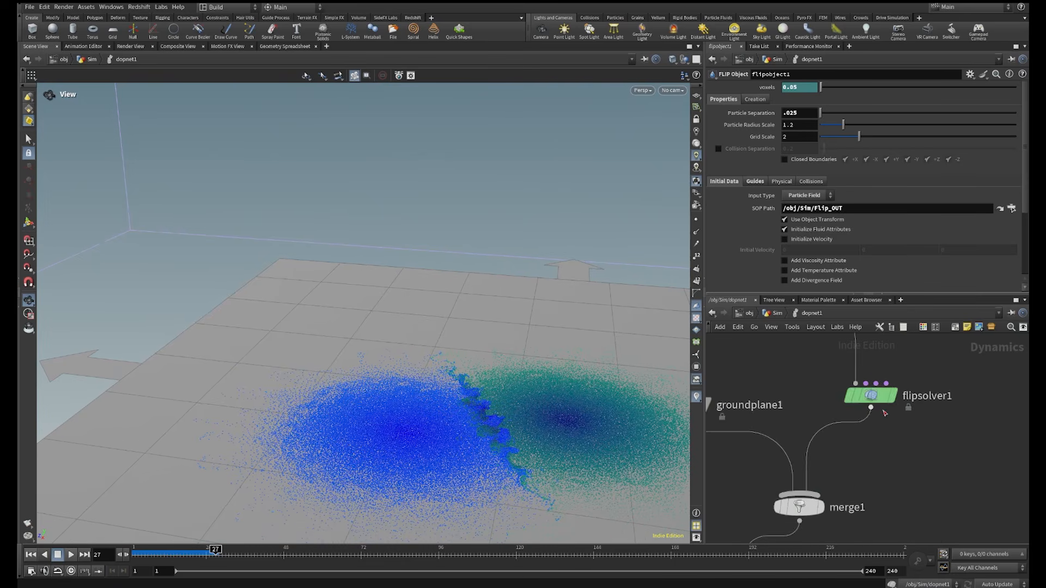
{"action": "left_click", "coordinate": [871, 392]}
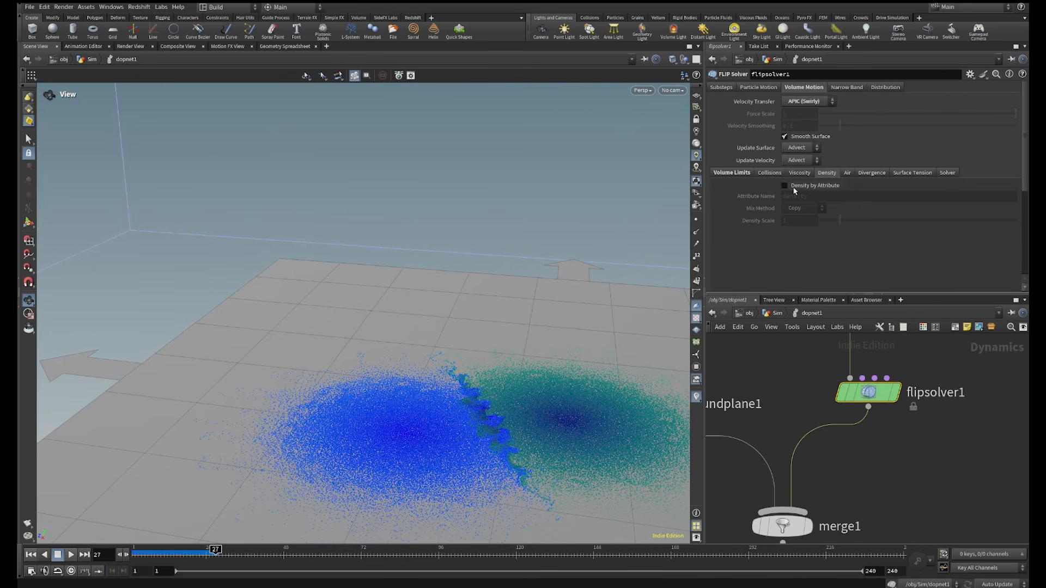
{"action": "left_click", "coordinate": [801, 174]}
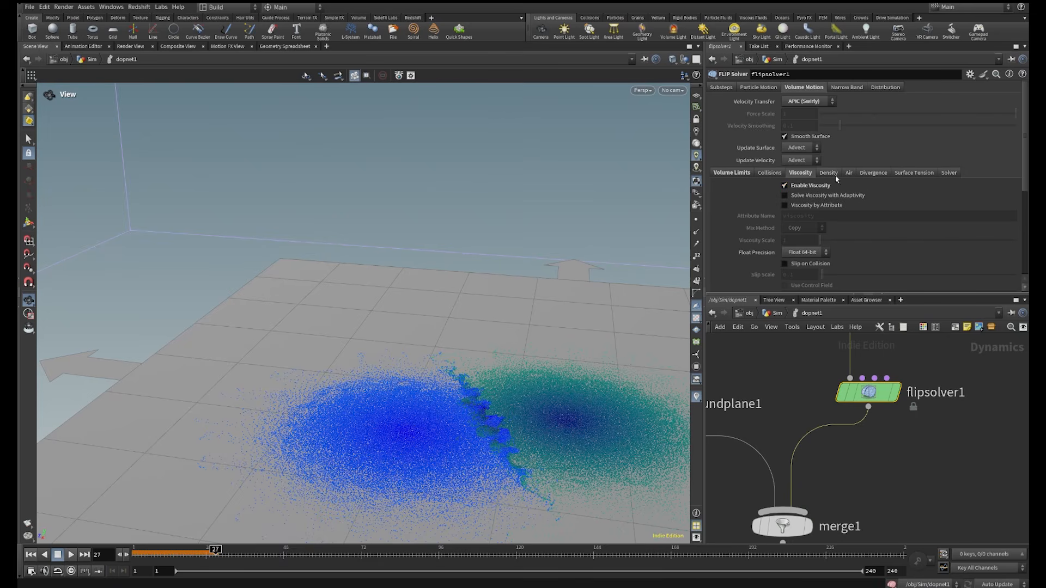
{"action": "left_click", "coordinate": [829, 173]}
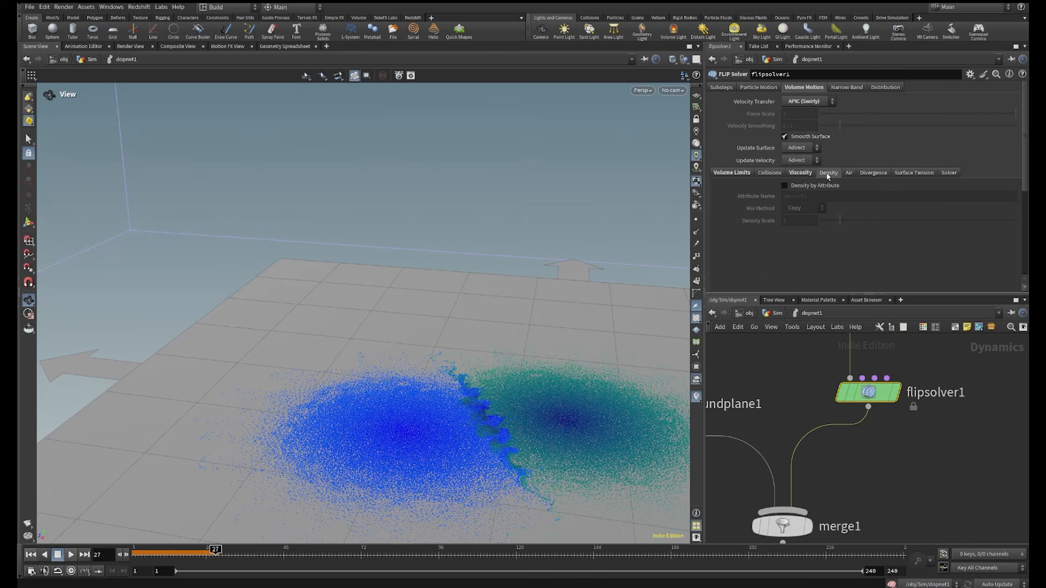
{"action": "left_click", "coordinate": [784, 186]}
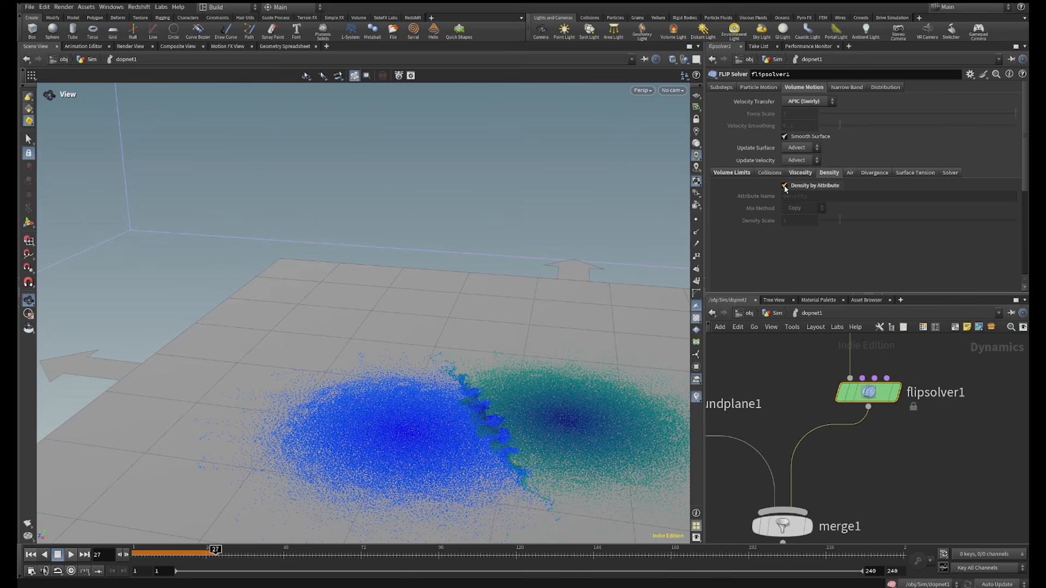
Enable Viscosity by Attribute on flipsolver1
{"action": "left_click", "coordinate": [800, 174]}
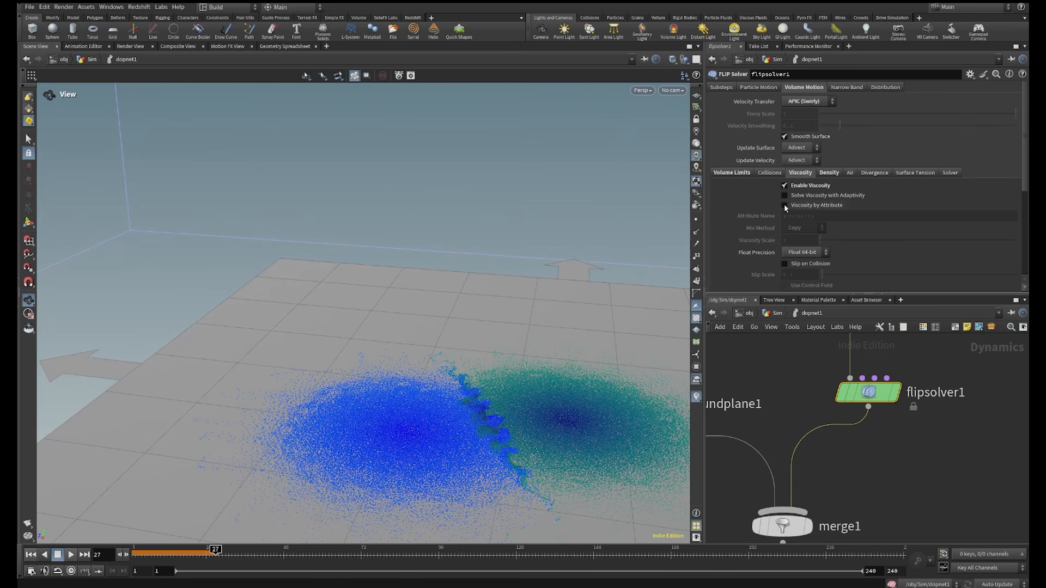
{"action": "left_click", "coordinate": [830, 173]}
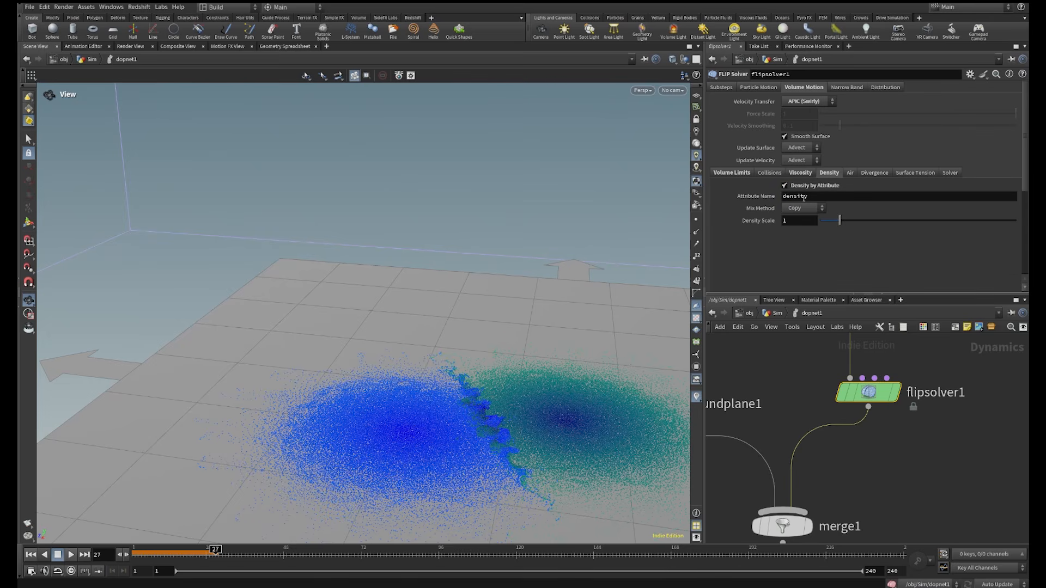
{"action": "left_click", "coordinate": [804, 175]}
{"action": "left_click", "coordinate": [830, 174]}
{"action": "left_click", "coordinate": [801, 174]}
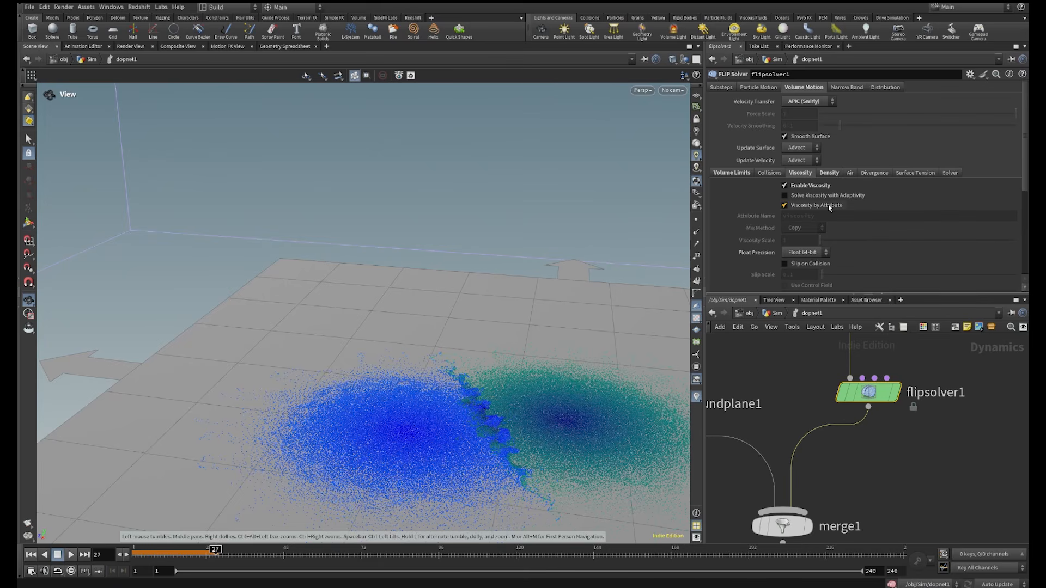
{"action": "left_click", "coordinate": [809, 206]}
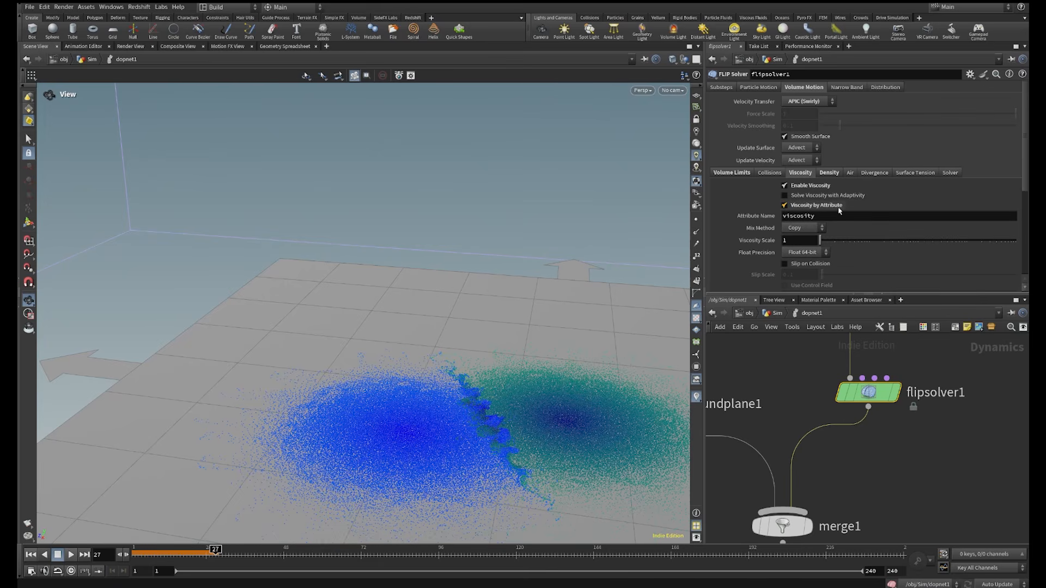
Display the Flip_OUT null in the Sim network at frame 1
{"action": "left_click", "coordinate": [777, 313]}
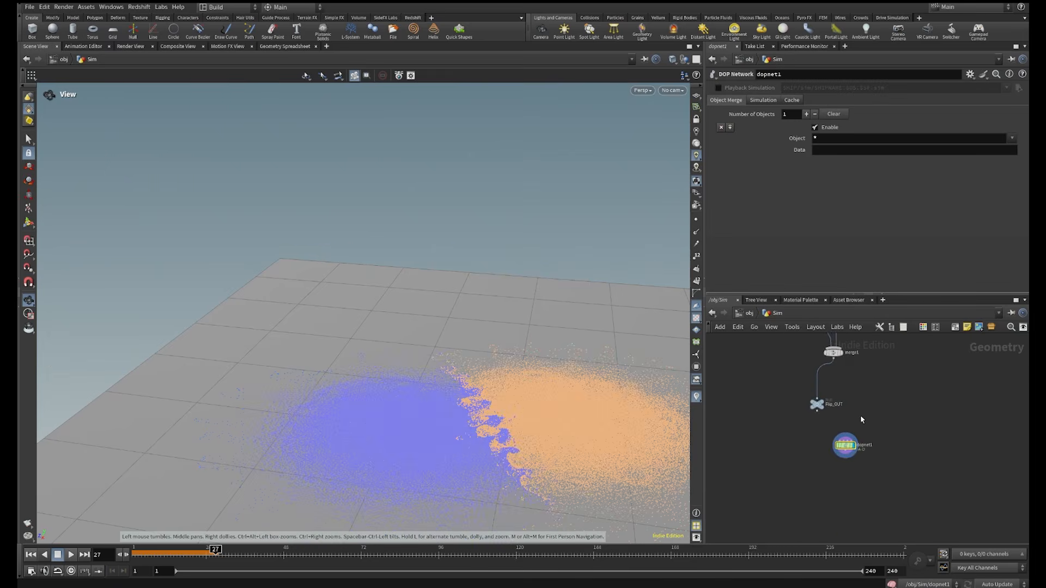
{"action": "scroll", "coordinate": [882, 476], "scroll_direction": "up", "scroll_amount": 3}
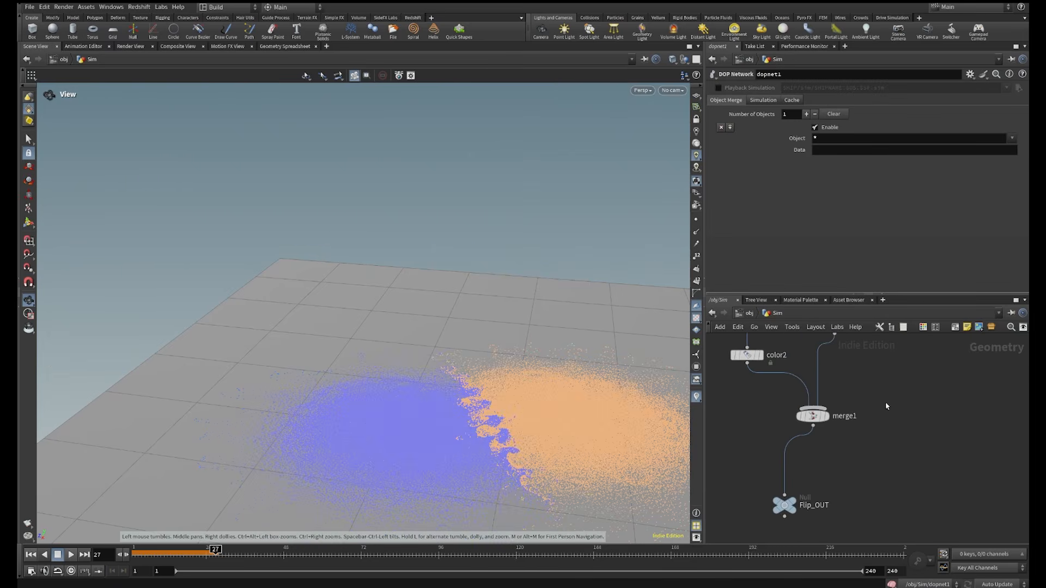
{"action": "scroll", "coordinate": [779, 392], "scroll_direction": "down", "scroll_amount": 3}
{"action": "scroll", "coordinate": [767, 439], "scroll_direction": "up", "scroll_amount": 1}
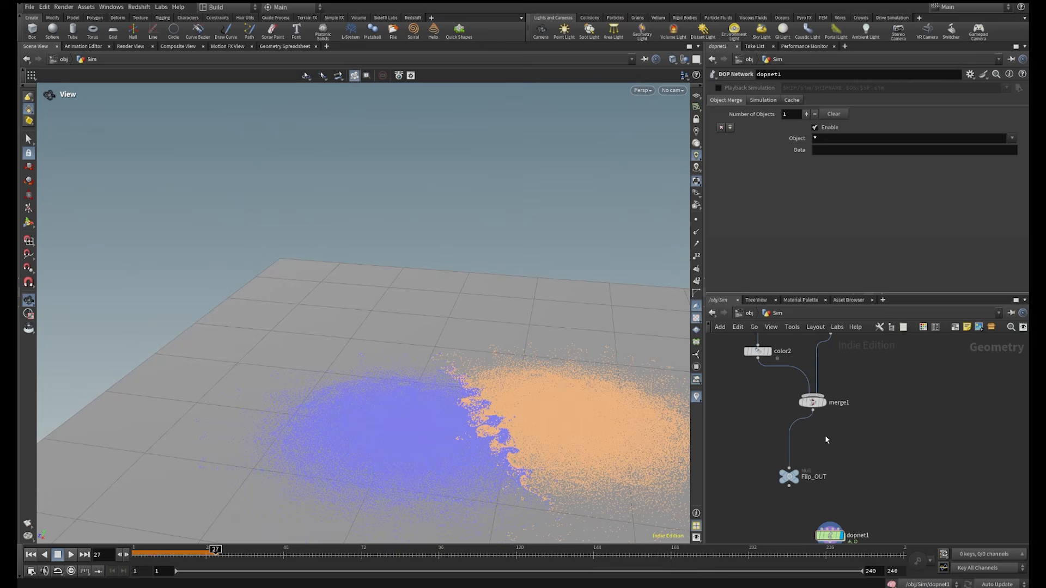
{"action": "scroll", "coordinate": [783, 464], "scroll_direction": "up", "scroll_amount": 2}
{"action": "left_click", "coordinate": [801, 479]}
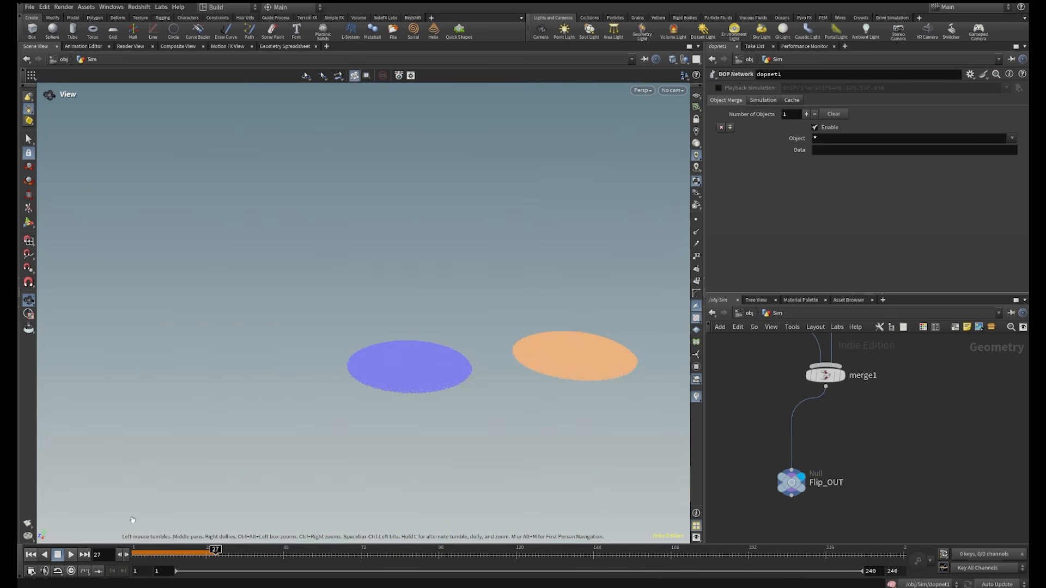
{"action": "left_click", "coordinate": [30, 554]}
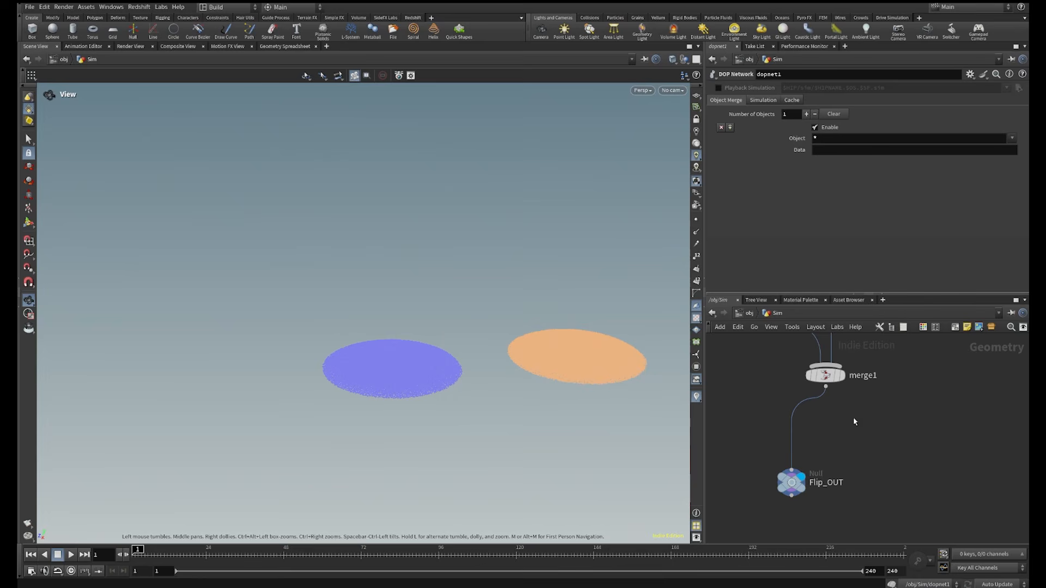
Insert an Attribute Wrangle node between merge1 and Flip_OUT
{"action": "scroll", "coordinate": [825, 424], "scroll_direction": "up", "scroll_amount": 2}
{"action": "key", "text": "Tab"}
{"action": "type", "text": "awr"}
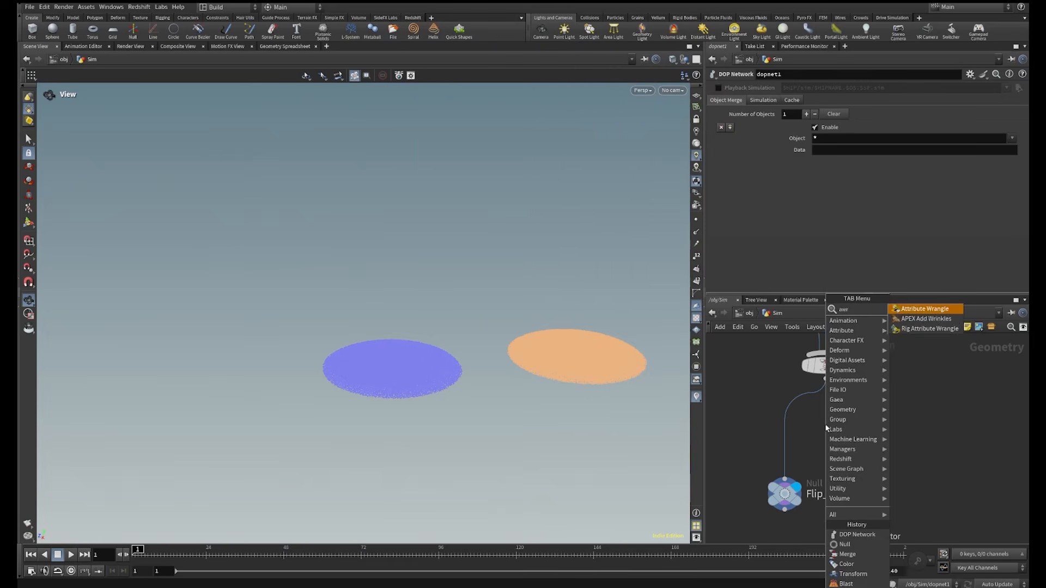
{"action": "key", "text": "Return"}
{"action": "left_click", "coordinate": [785, 421]}
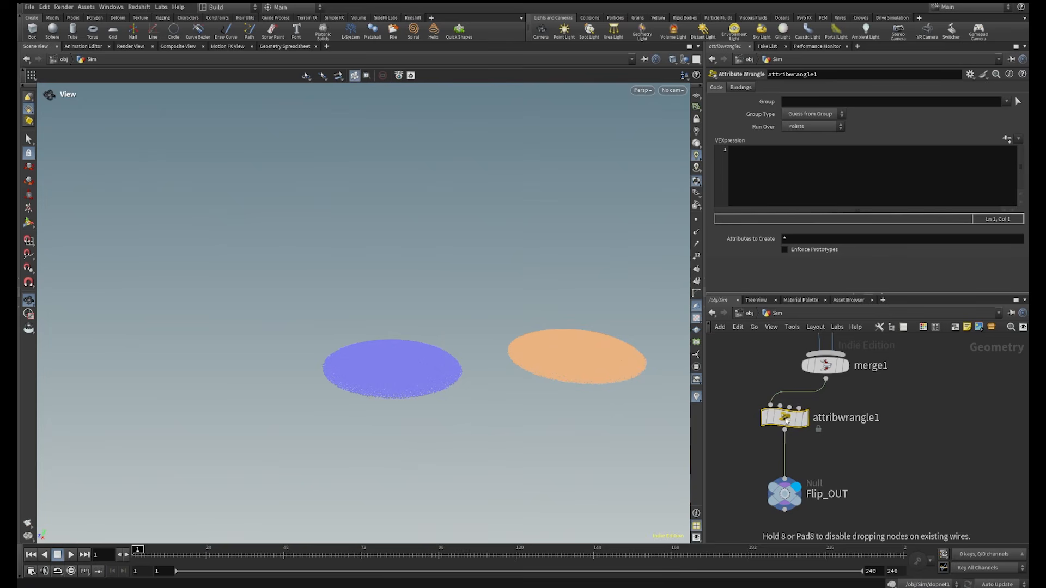
Write f@viscosity = 25; as the first line of attribwrangle1's VEXpression
{"action": "left_click", "coordinate": [780, 172]}
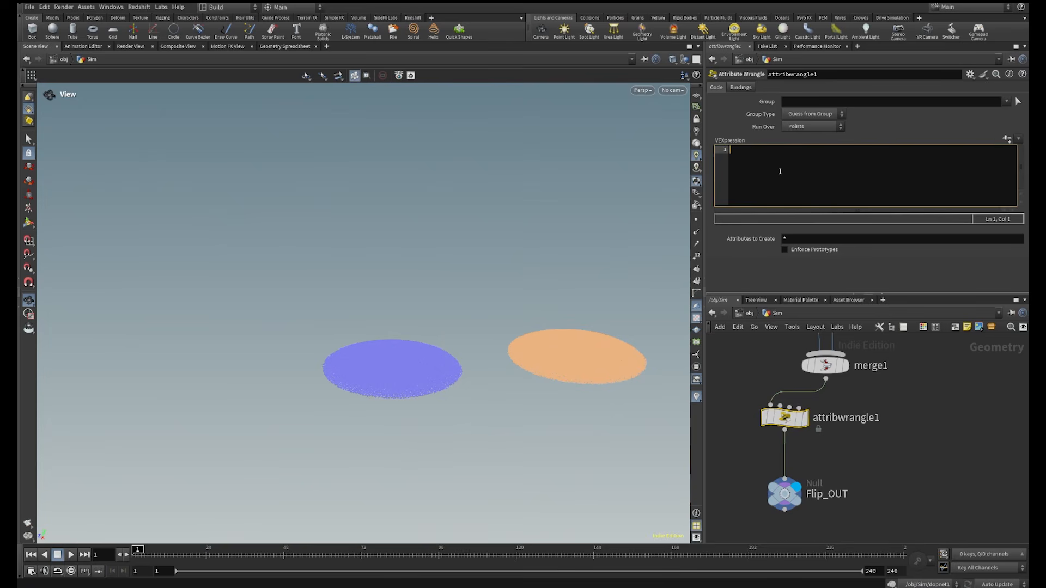
{"action": "type", "text": "f@"}
{"action": "type", "text": "visocity"}
{"action": "key", "text": "BackSpace"}
{"action": "key", "text": "BackSpace"}
{"action": "key", "text": "BackSpace"}
{"action": "type", "text": "cosi"}
Add a second line f@density = 50; to attribwrangle1's VEXpression
{"action": "key", "text": "Return"}
{"action": "type", "text": "f@"}
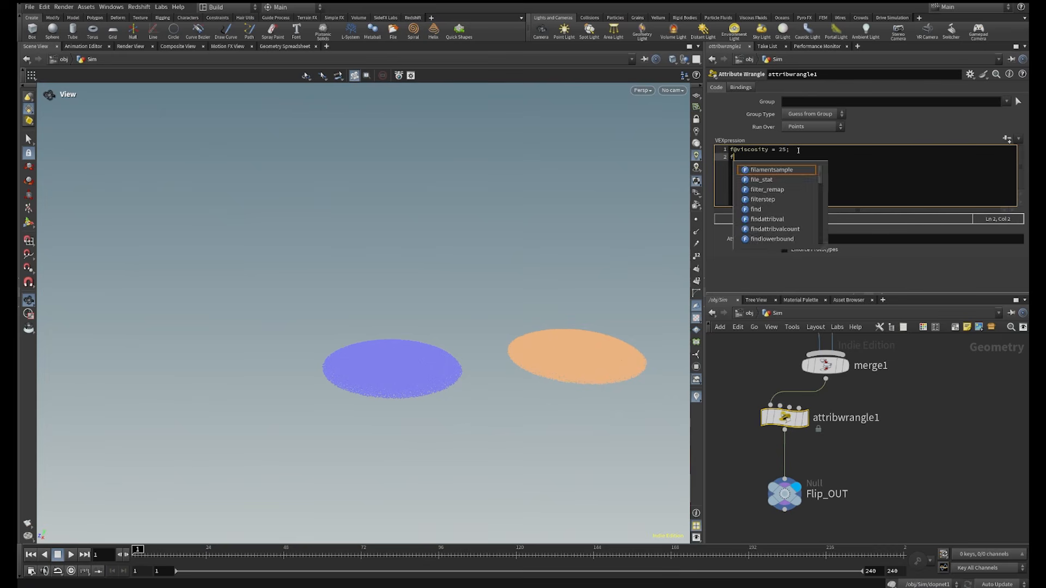
{"action": "type", "text": "densi"}
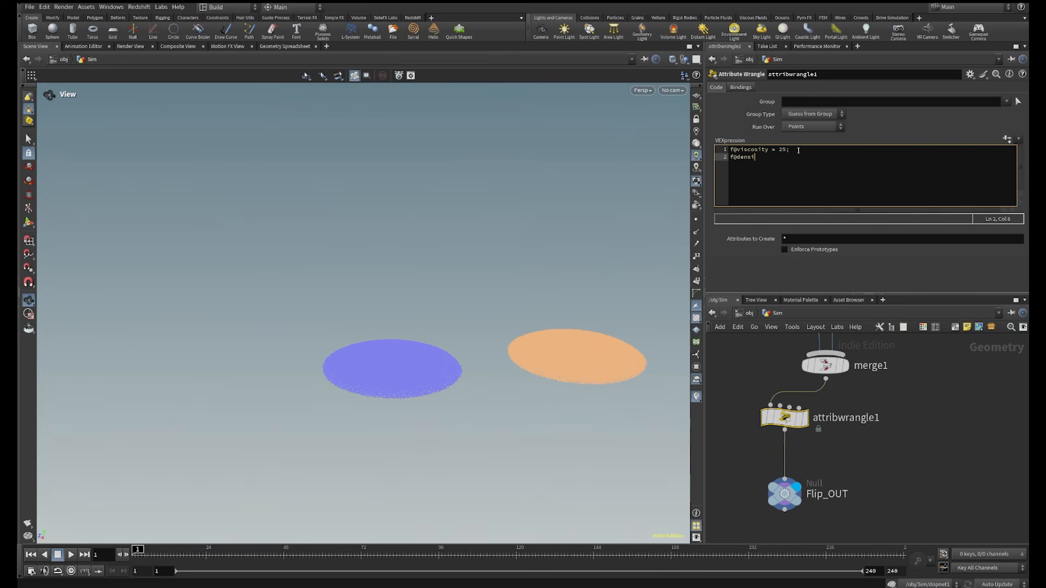
{"action": "type", "text": "ty = 50;"}
{"action": "left_click", "coordinate": [955, 510]}
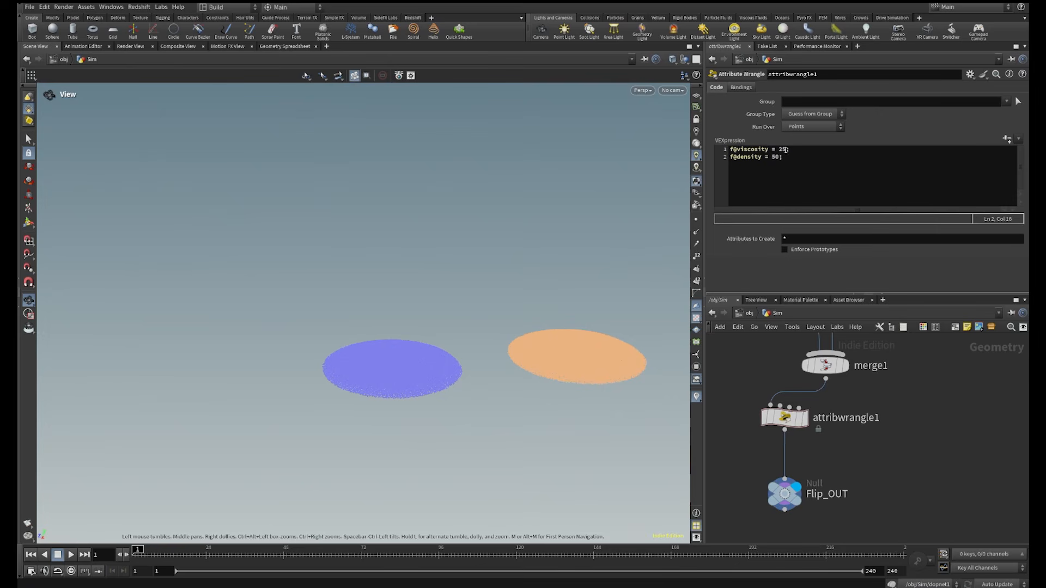
Display dopnet1 again and check flipsolver1's viscosity and density attribute settings inside it
{"action": "scroll", "coordinate": [930, 450], "scroll_direction": "down", "scroll_amount": 4}
{"action": "middle_click_drag", "start_coordinate": [928, 496], "coordinate": [855, 401]}
{"action": "scroll", "coordinate": [855, 401], "scroll_direction": "up", "scroll_amount": 5}
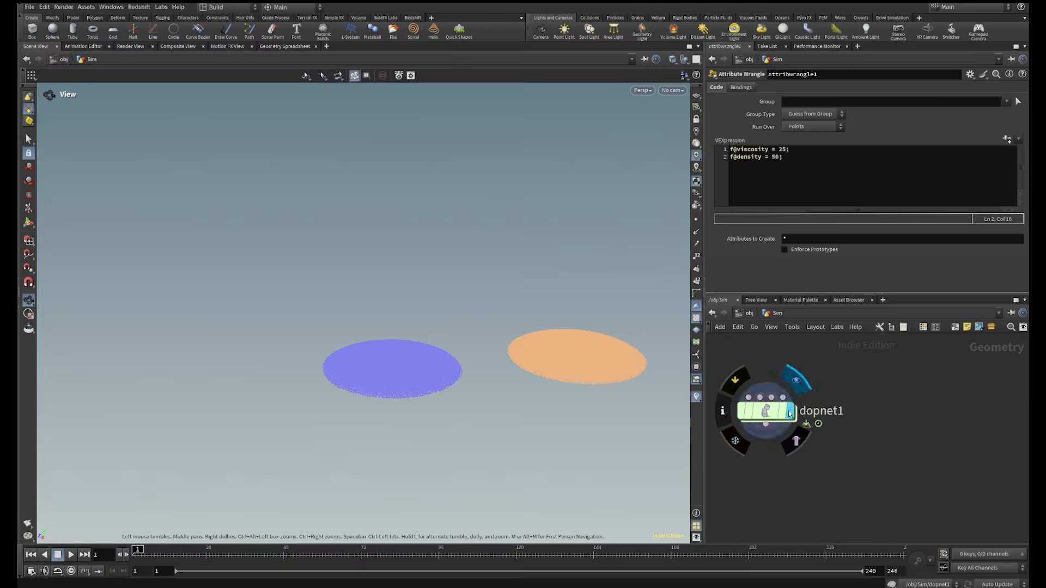
{"action": "left_click", "coordinate": [789, 409]}
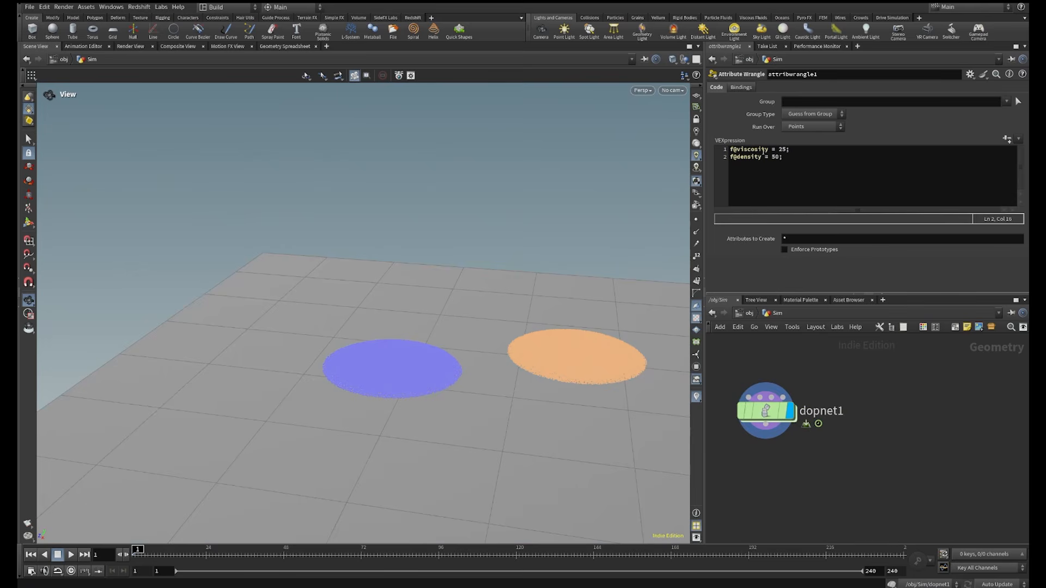
{"action": "double_click", "coordinate": [763, 408]}
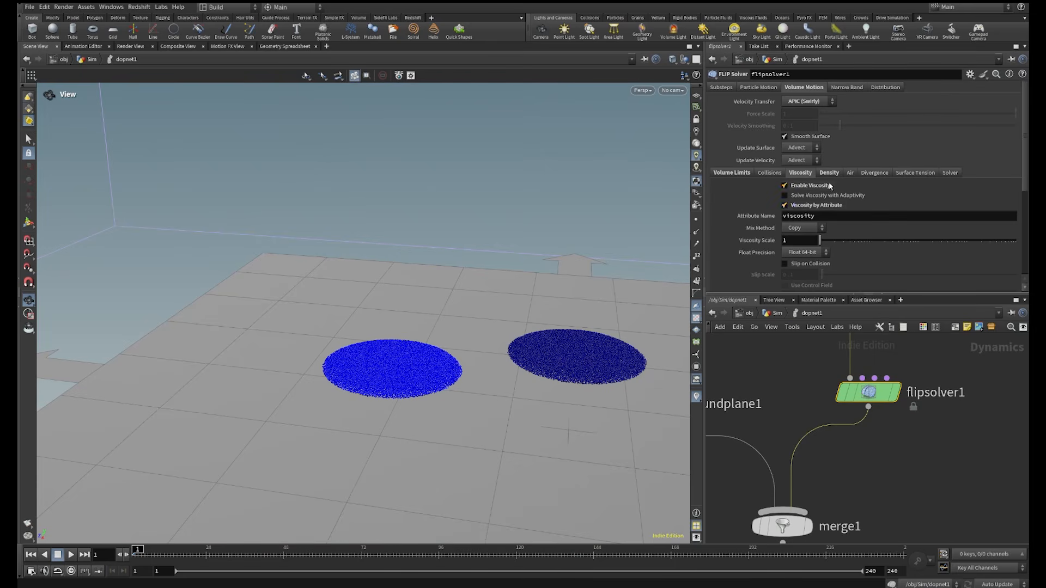
{"action": "left_click", "coordinate": [829, 173]}
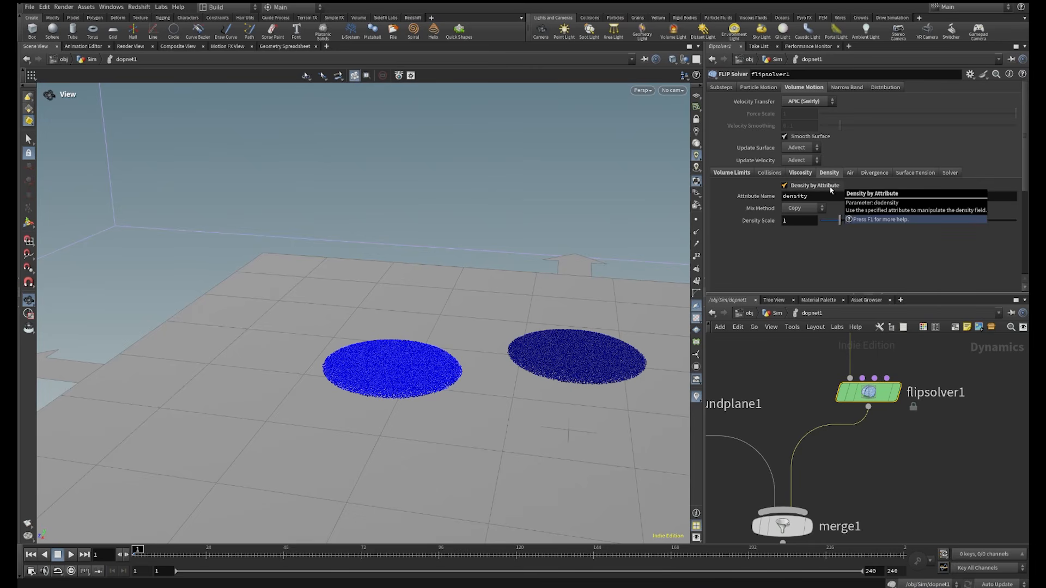
Play the simulation past frame 53 to watch the discs land on the ground plane, and return to frame 1
{"action": "left_click", "coordinate": [71, 557]}
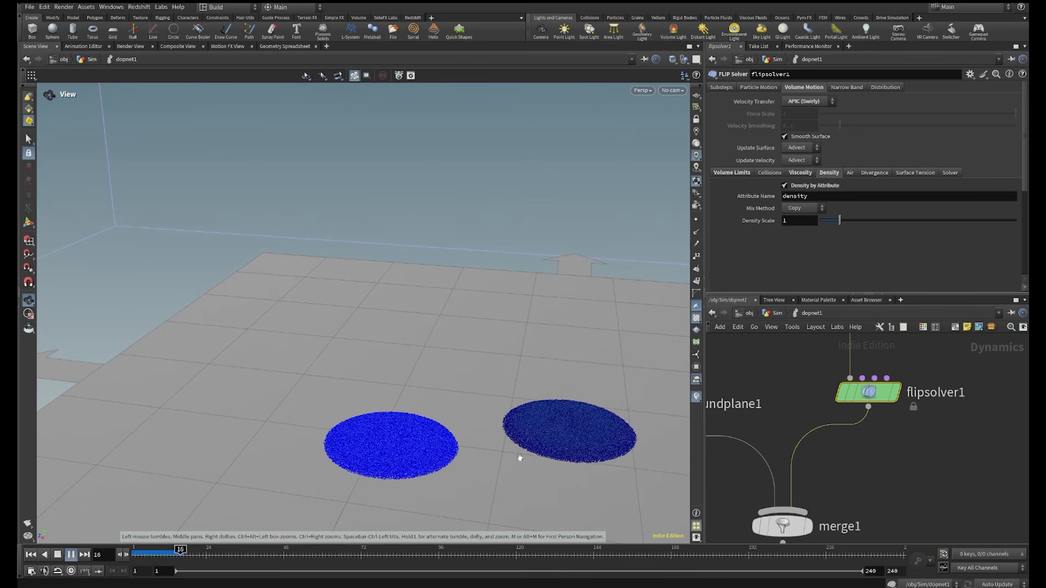
{"action": "left_click_drag", "start_coordinate": [539, 436], "coordinate": [454, 250]}
{"action": "middle_click_drag", "start_coordinate": [530, 281], "coordinate": [531, 360]}
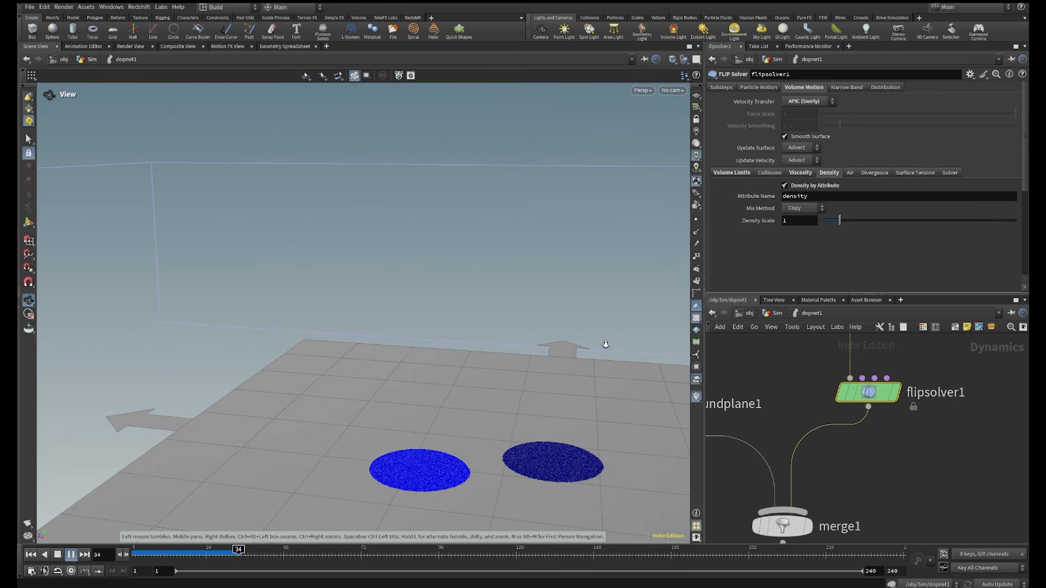
{"action": "right_click_drag", "start_coordinate": [606, 344], "coordinate": [586, 432]}
{"action": "middle_click_drag", "start_coordinate": [577, 467], "coordinate": [575, 459]}
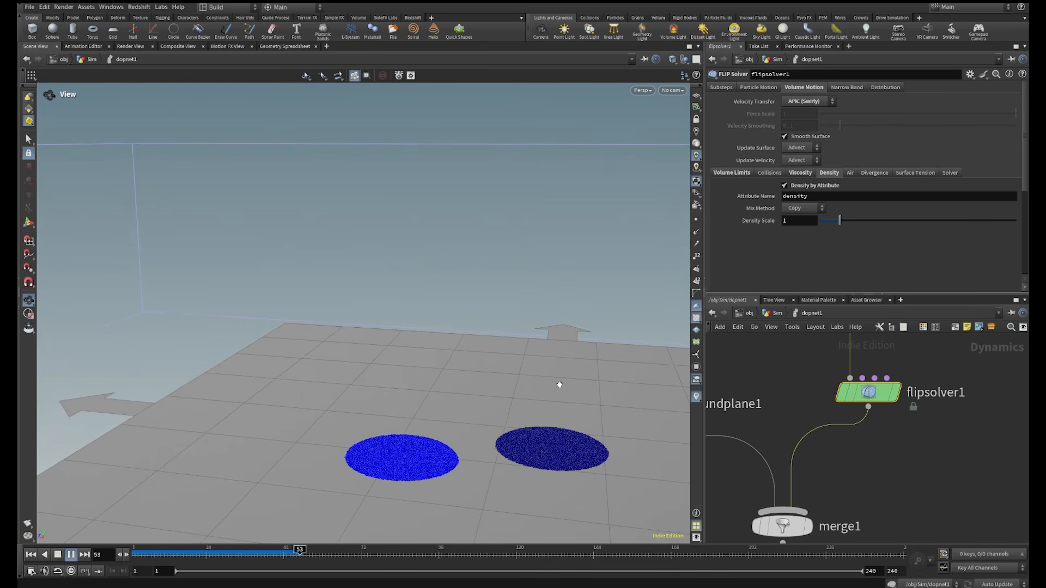
{"action": "left_click_drag", "start_coordinate": [314, 557], "coordinate": [134, 564]}
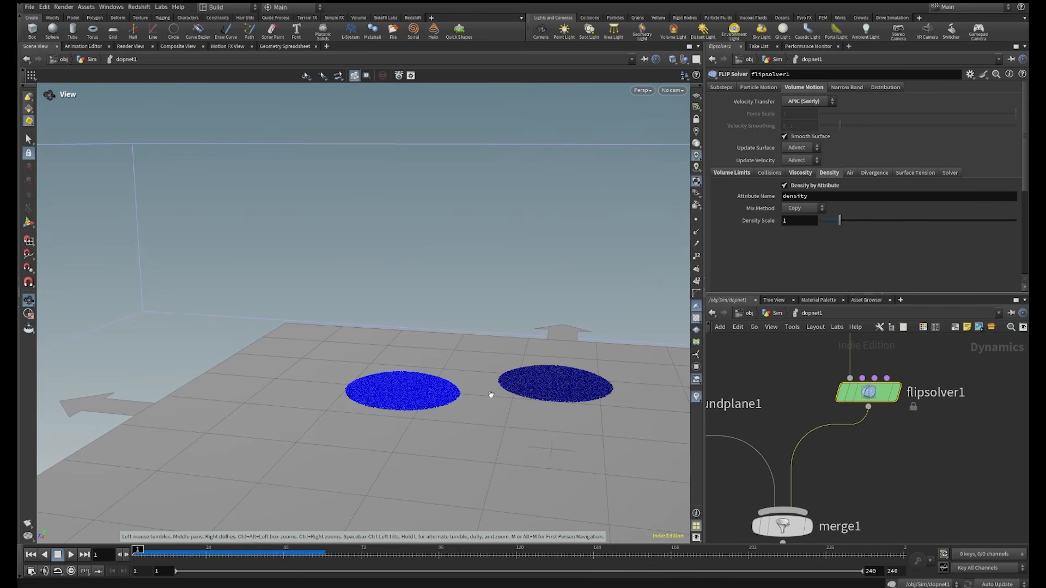
Scrub to frames 43 and 57 and examine the shape of both viscous discs from above
{"action": "left_click_drag", "start_coordinate": [155, 557], "coordinate": [267, 554]}
{"action": "right_click_drag", "start_coordinate": [418, 456], "coordinate": [462, 350]}
{"action": "left_click_drag", "start_coordinate": [462, 351], "coordinate": [527, 271]}
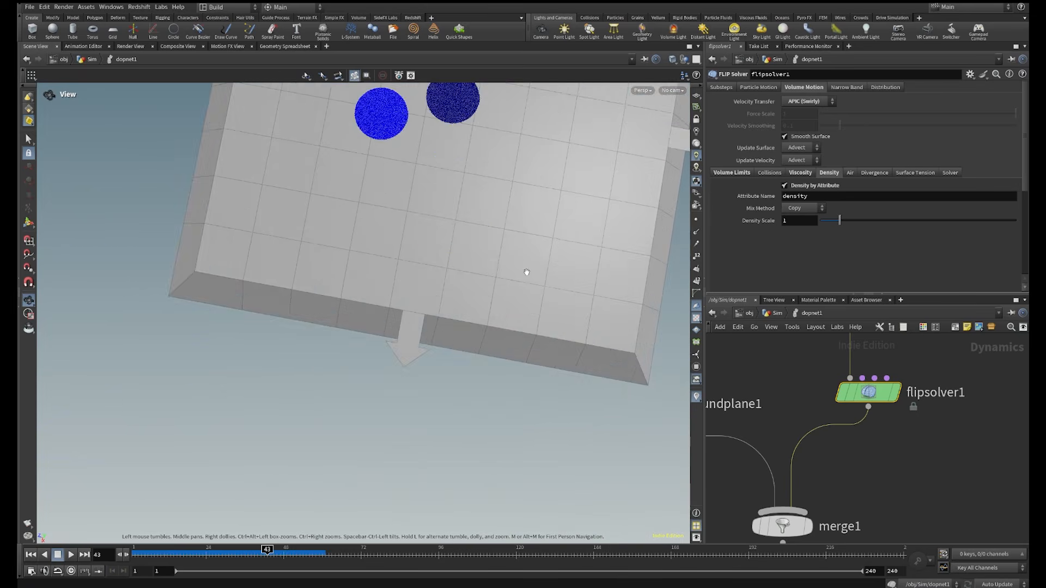
{"action": "right_click_drag", "start_coordinate": [527, 272], "coordinate": [423, 269]}
{"action": "middle_click_drag", "start_coordinate": [423, 270], "coordinate": [426, 418]}
{"action": "right_click_drag", "start_coordinate": [474, 312], "coordinate": [640, 173]}
{"action": "right_click_drag", "start_coordinate": [472, 348], "coordinate": [643, 189]}
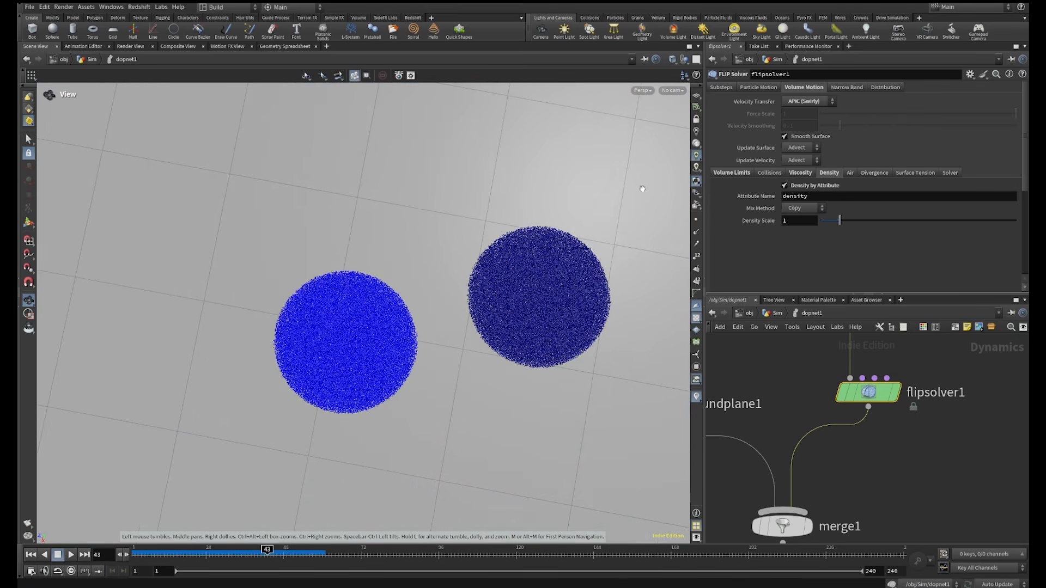
{"action": "middle_click_drag", "start_coordinate": [540, 321], "coordinate": [521, 324]}
{"action": "left_click_drag", "start_coordinate": [271, 553], "coordinate": [312, 549]}
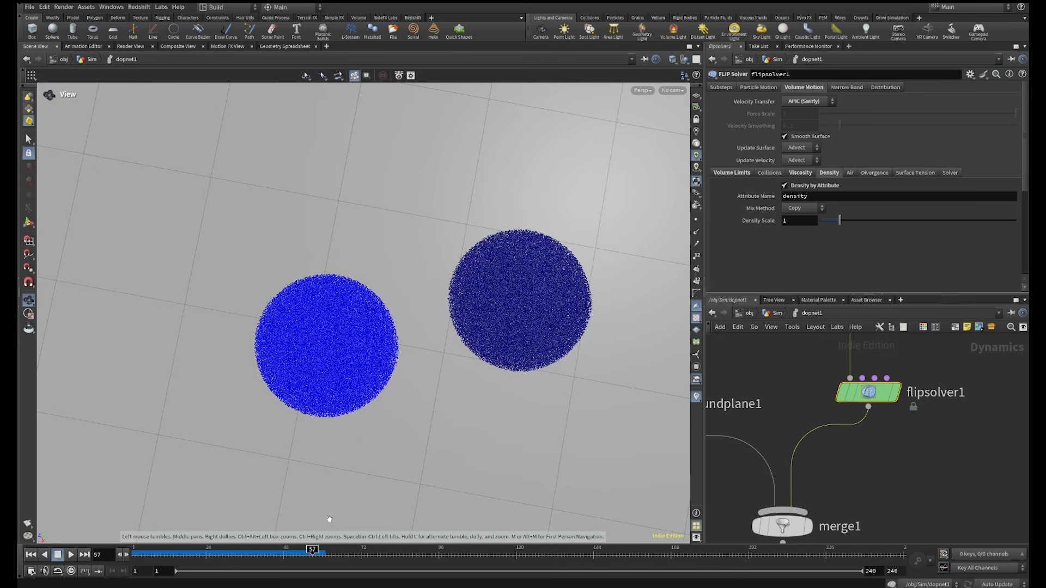
{"action": "scroll", "coordinate": [561, 145], "scroll_direction": "up", "scroll_amount": 4}
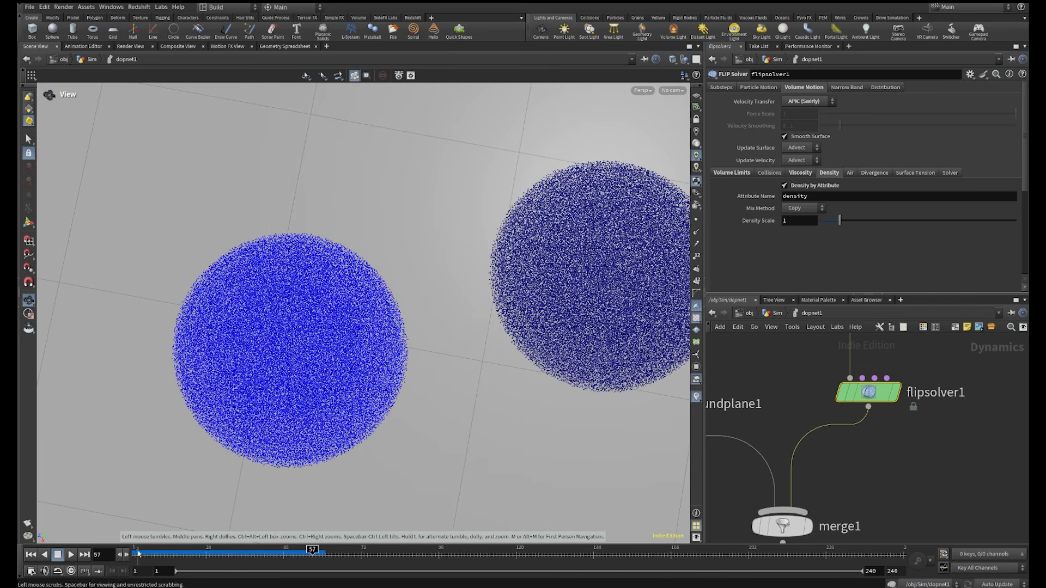
Play the simulation on past frame 113 to watch the discs spread, and return to frame 1
{"action": "left_click", "coordinate": [71, 555]}
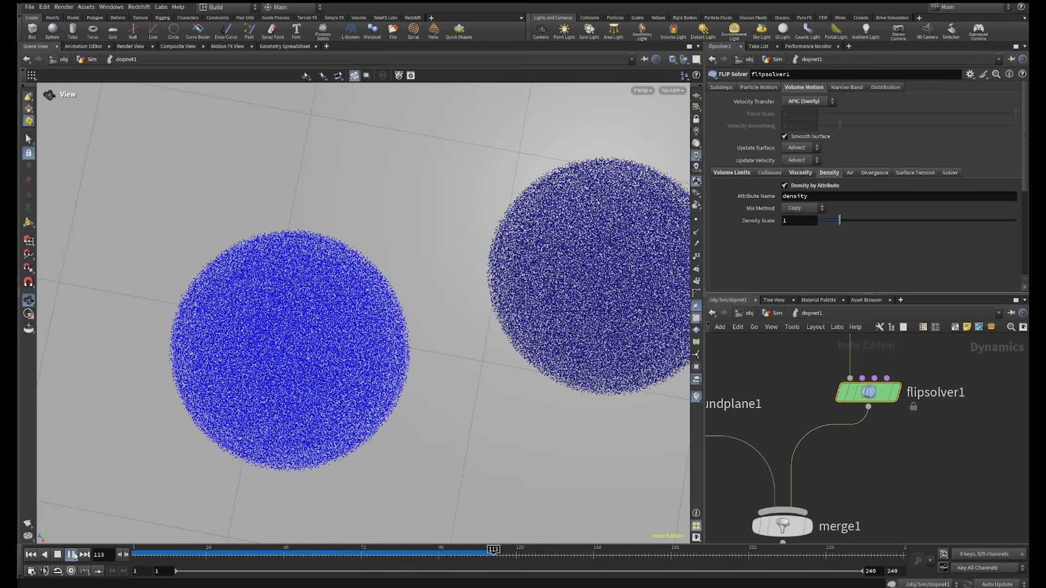
{"action": "left_click", "coordinate": [71, 555]}
{"action": "left_click", "coordinate": [31, 555]}
{"action": "right_click_drag", "start_coordinate": [347, 218], "coordinate": [108, 425]}
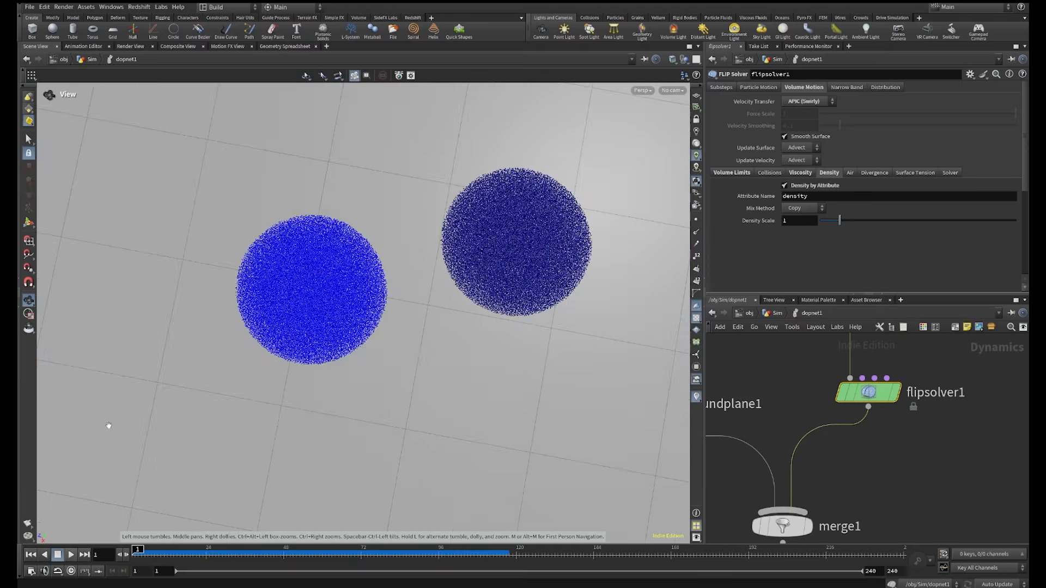
{"action": "left_click_drag", "start_coordinate": [414, 381], "coordinate": [478, 299]}
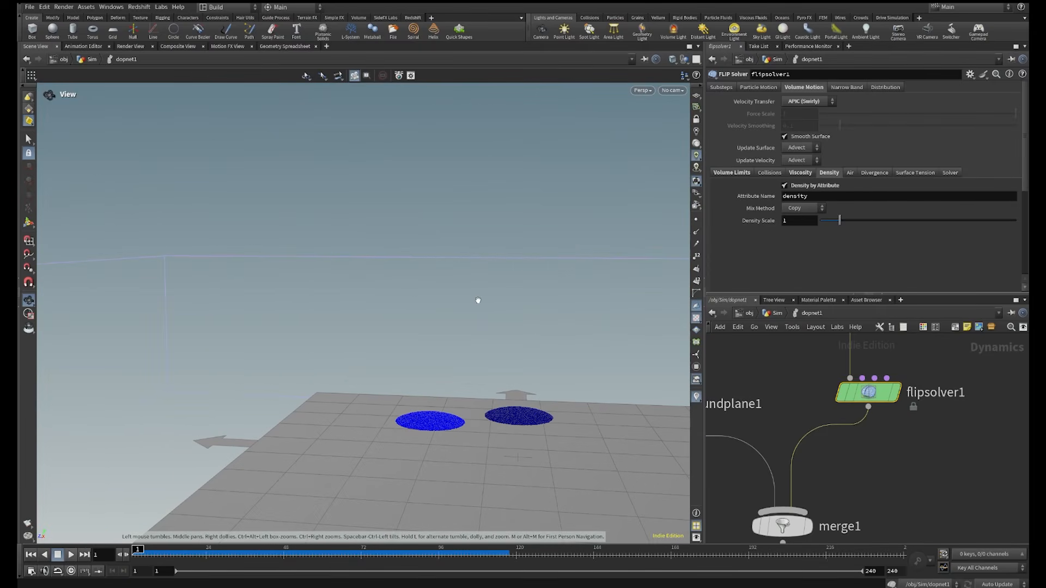
Set the ground plane's Y position to 0 inside dopnet1
{"action": "scroll", "coordinate": [802, 435], "scroll_direction": "down", "scroll_amount": 3}
{"action": "scroll", "coordinate": [742, 424], "scroll_direction": "up", "scroll_amount": 3}
{"action": "left_click", "coordinate": [716, 423]}
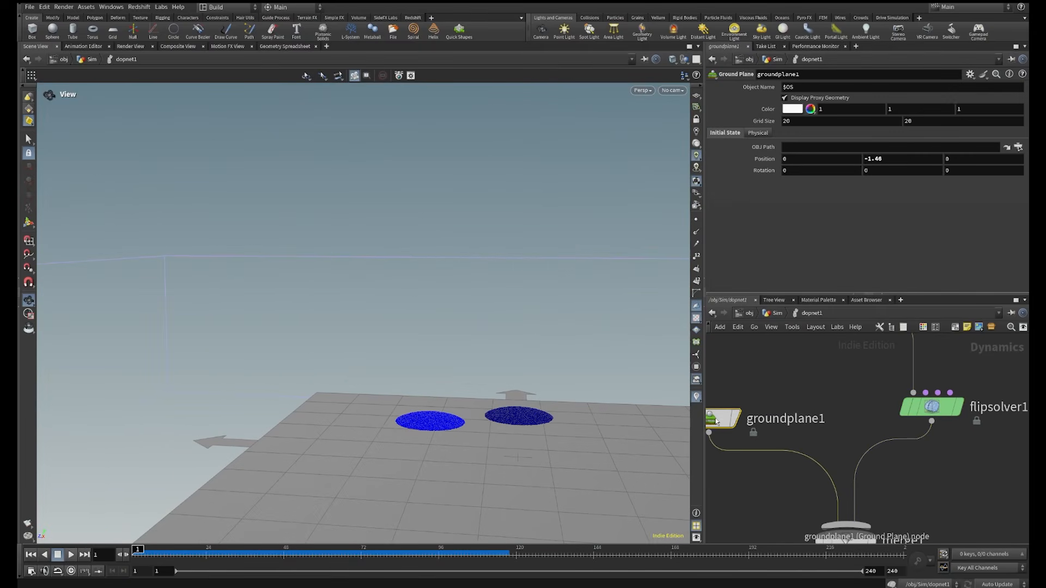
{"action": "left_click", "coordinate": [877, 159]}
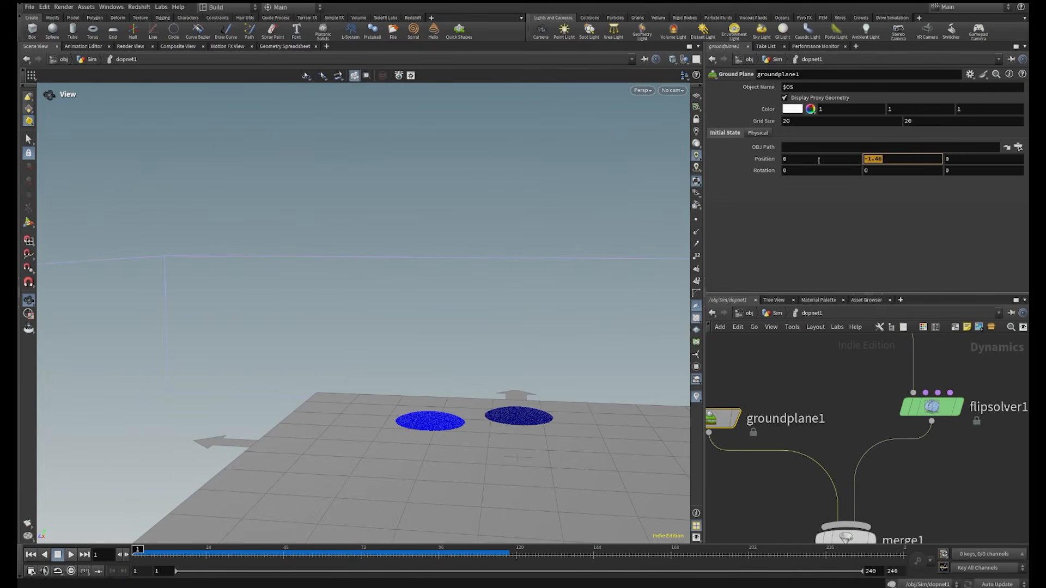
{"action": "left_click", "coordinate": [956, 492]}
{"action": "right_click_drag", "start_coordinate": [506, 435], "coordinate": [670, 218]}
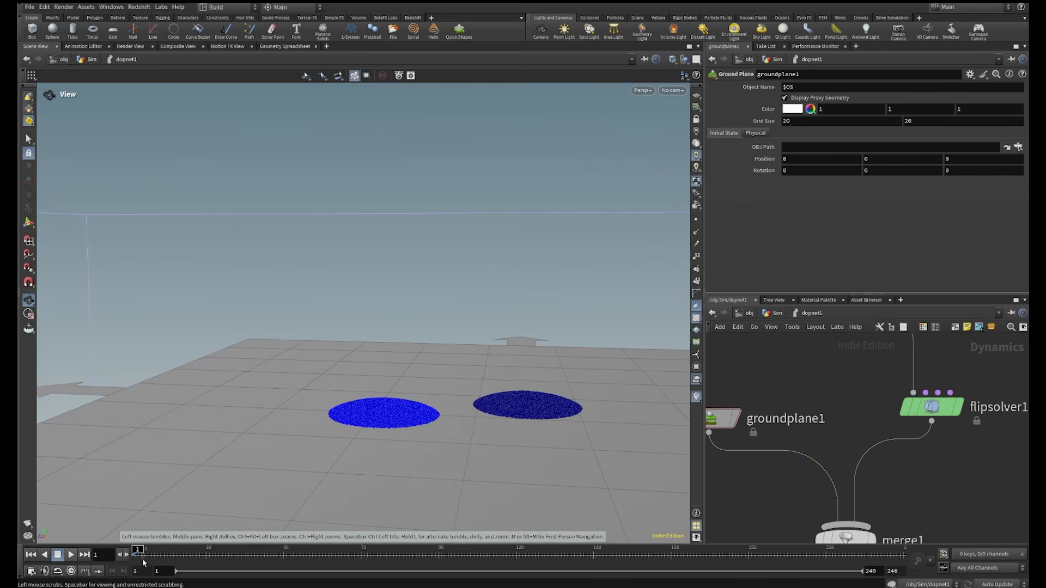
Play the simulation past frame 88 to watch the discs spread on the raised ground plane, and return to frame 1
{"action": "left_click", "coordinate": [70, 555]}
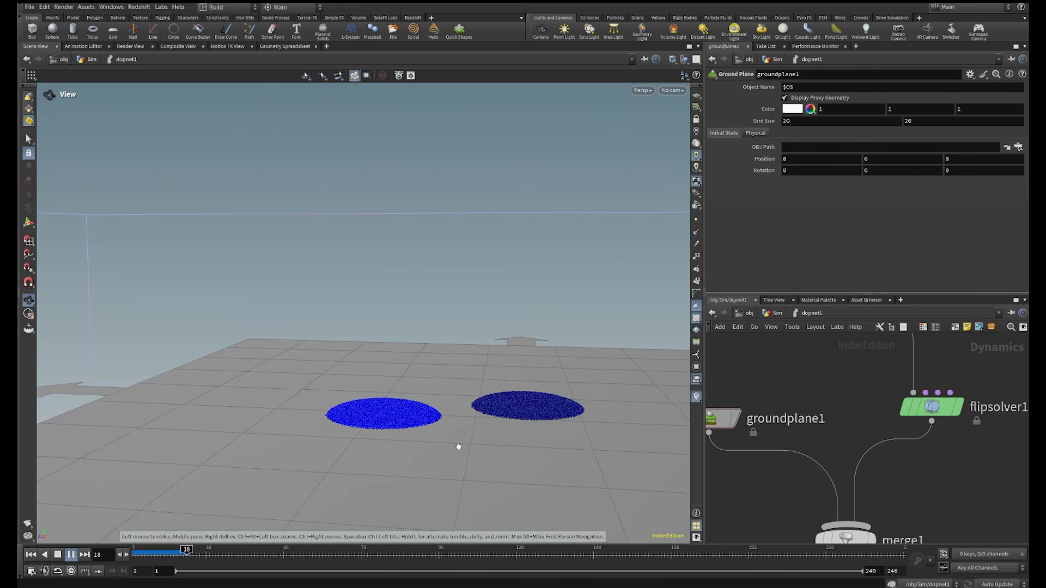
{"action": "right_click_drag", "start_coordinate": [459, 447], "coordinate": [902, 86]}
{"action": "right_click_drag", "start_coordinate": [553, 368], "coordinate": [624, 257]}
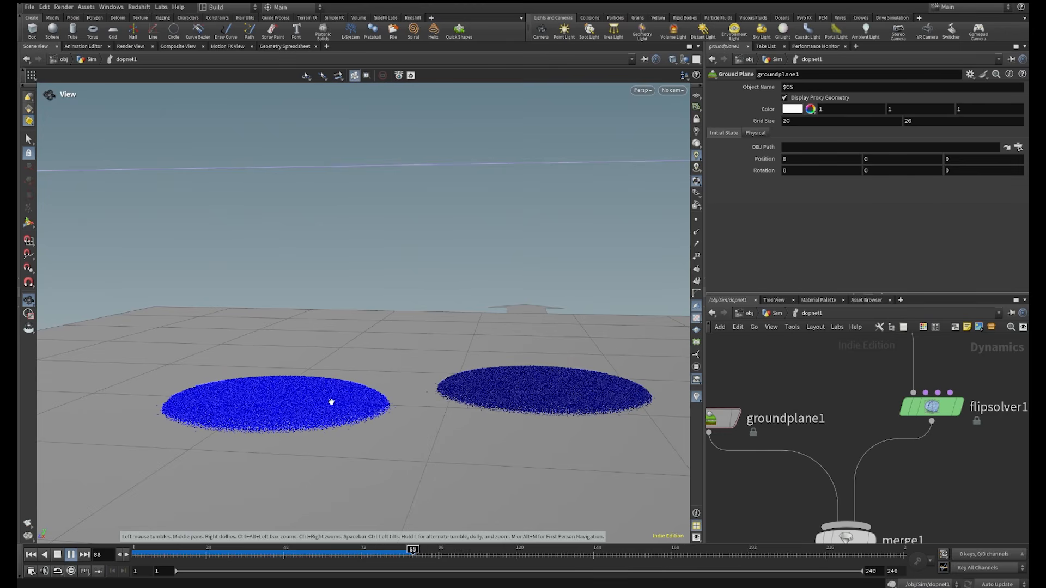
{"action": "left_click", "coordinate": [138, 554]}
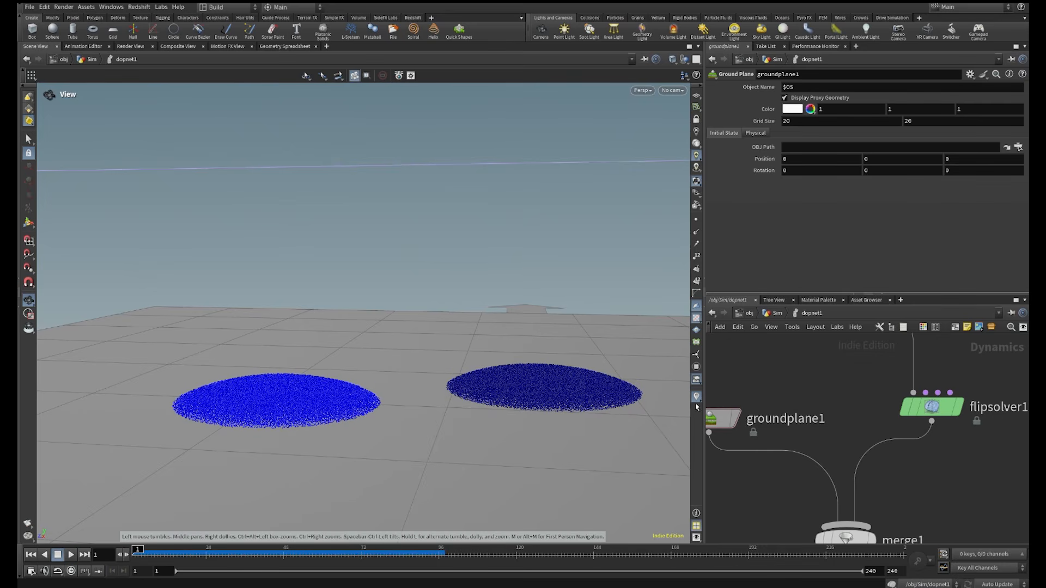
Examine the two discs on the ground plane from above and switch the viewport to the Top view
{"action": "right_click_drag", "start_coordinate": [552, 353], "coordinate": [262, 474]}
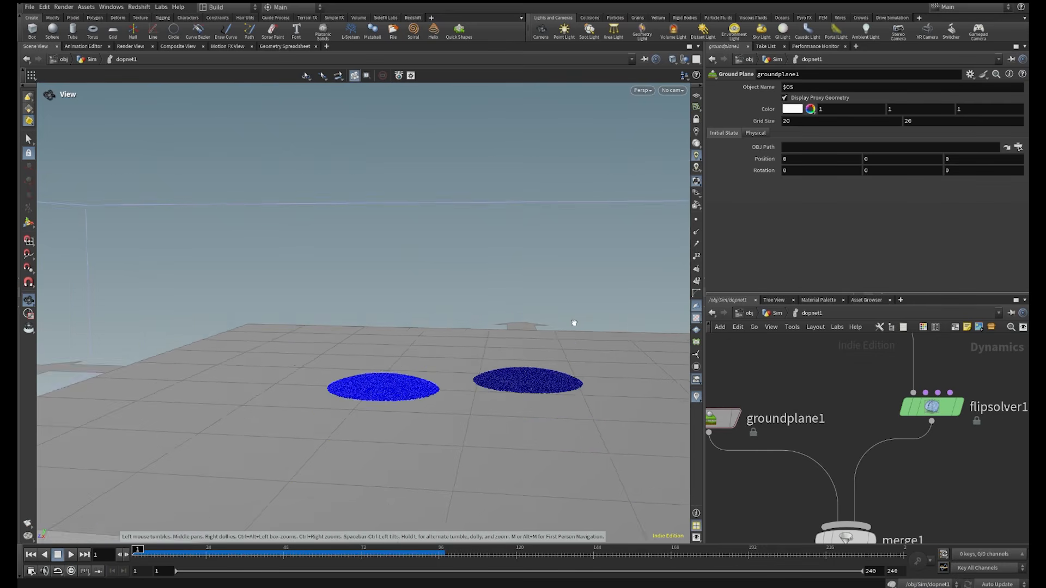
{"action": "right_click_drag", "start_coordinate": [572, 322], "coordinate": [570, 339]}
{"action": "middle_click_drag", "start_coordinate": [570, 338], "coordinate": [514, 323]}
{"action": "right_click_drag", "start_coordinate": [513, 322], "coordinate": [373, 390]}
{"action": "middle_click_drag", "start_coordinate": [374, 390], "coordinate": [258, 425]}
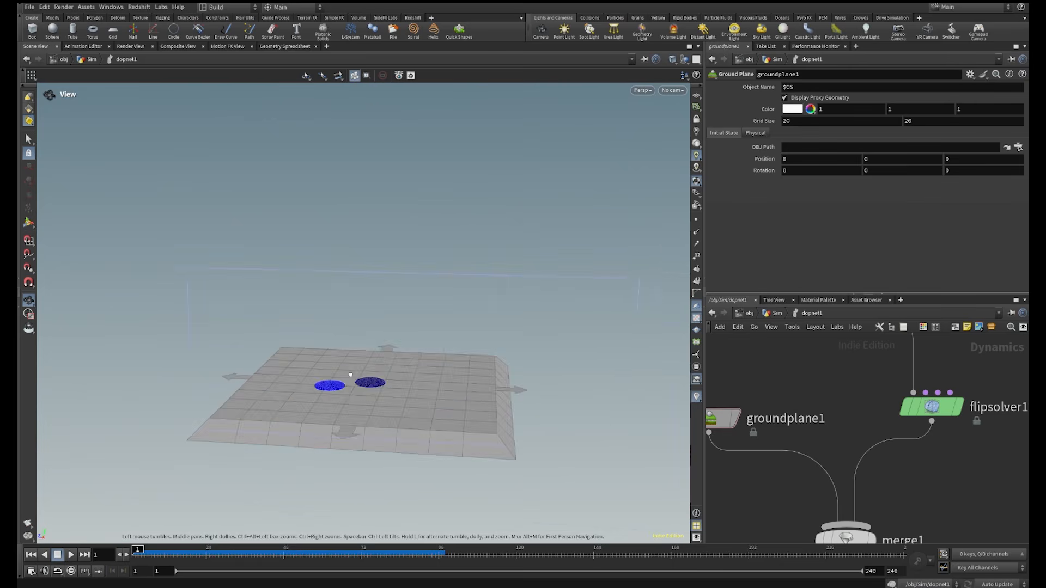
{"action": "left_click_drag", "start_coordinate": [351, 374], "coordinate": [395, 349]}
{"action": "right_click_drag", "start_coordinate": [394, 348], "coordinate": [378, 338]}
{"action": "middle_click_drag", "start_coordinate": [379, 339], "coordinate": [437, 458]}
{"action": "right_click_drag", "start_coordinate": [436, 458], "coordinate": [441, 351]}
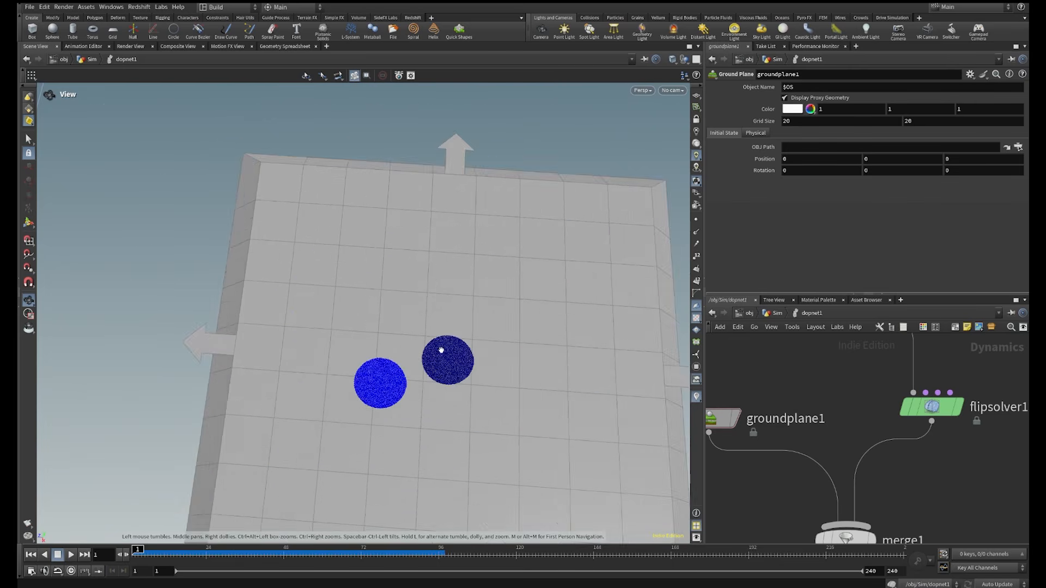
{"action": "left_click_drag", "start_coordinate": [442, 350], "coordinate": [586, 360]}
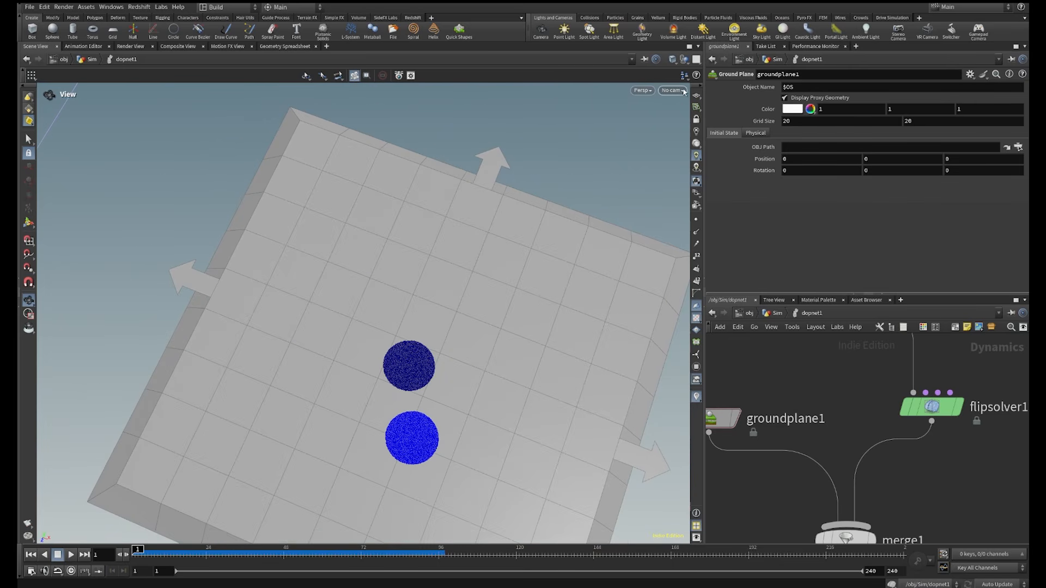
{"action": "left_click", "coordinate": [642, 89]}
{"action": "mouse_move", "coordinate": [656, 110]}
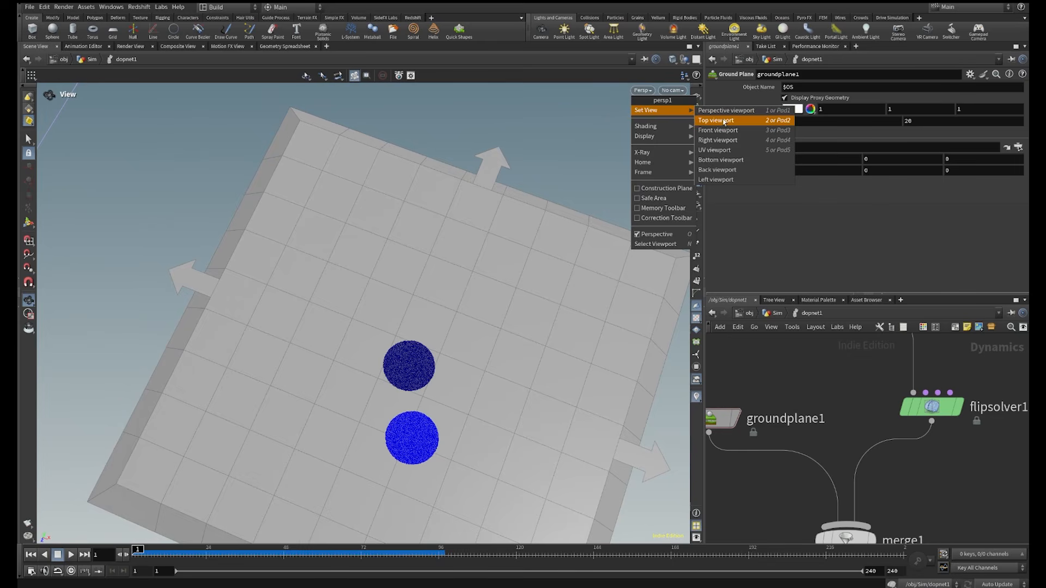
{"action": "left_click", "coordinate": [718, 121]}
Go back up to the Sim network and add a Grid node in the empty space beside the merge chain
{"action": "left_click", "coordinate": [778, 317]}
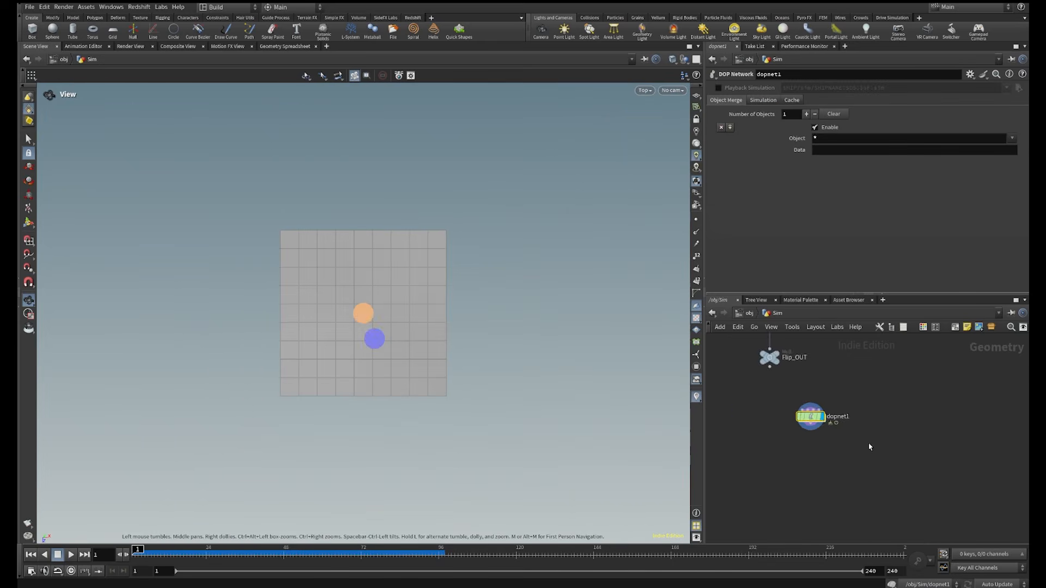
{"action": "middle_click_drag", "start_coordinate": [839, 416], "coordinate": [898, 498]}
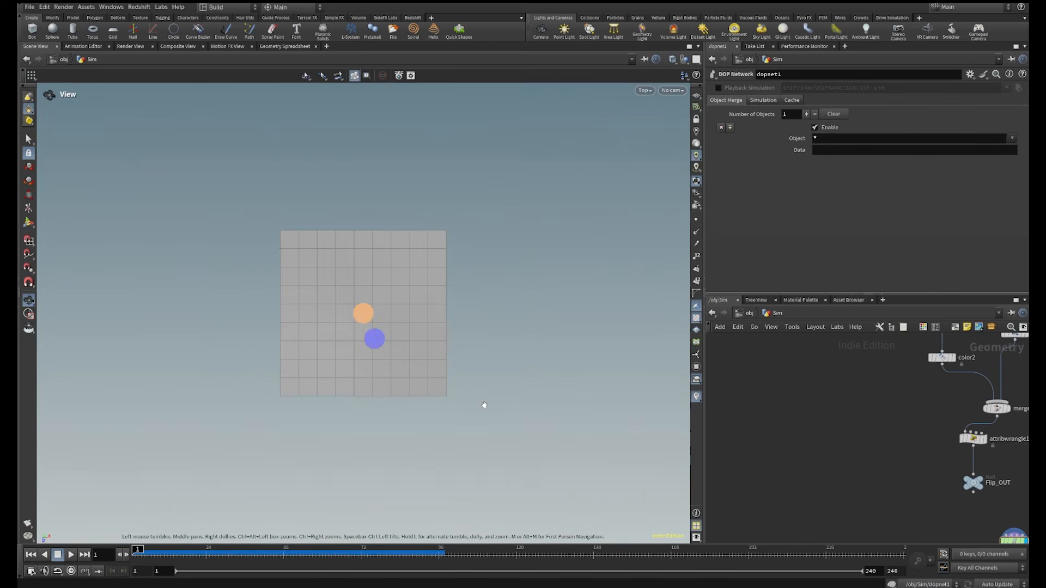
{"action": "right_click_drag", "start_coordinate": [370, 341], "coordinate": [603, 146]}
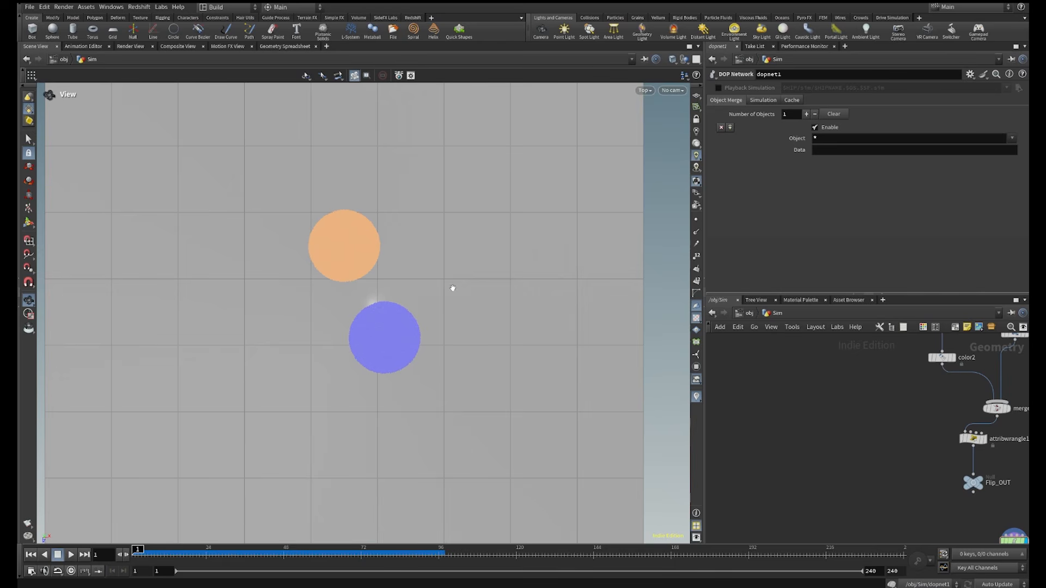
{"action": "key", "text": "Tab"}
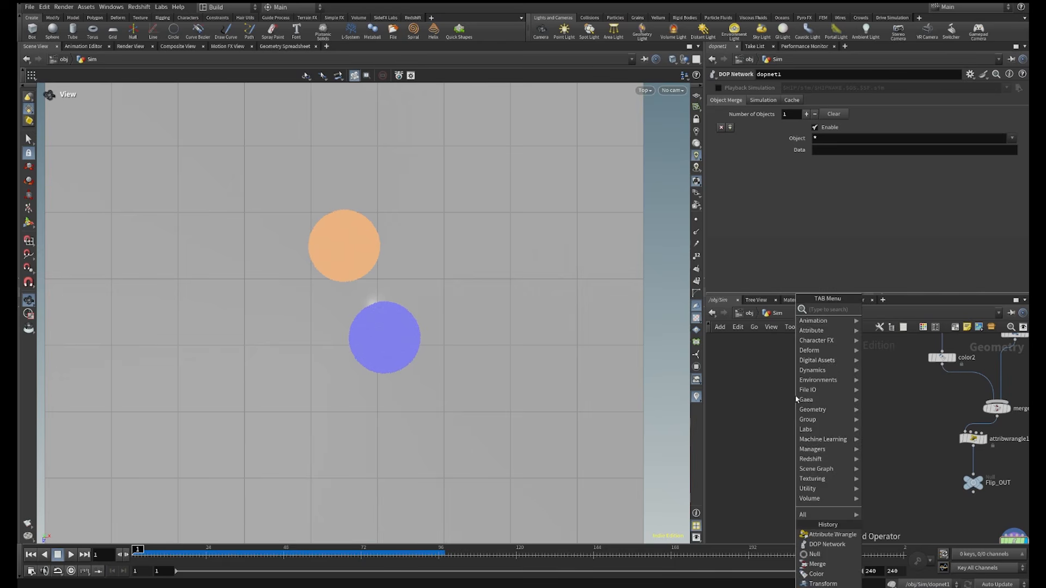
{"action": "type", "text": "grid"}
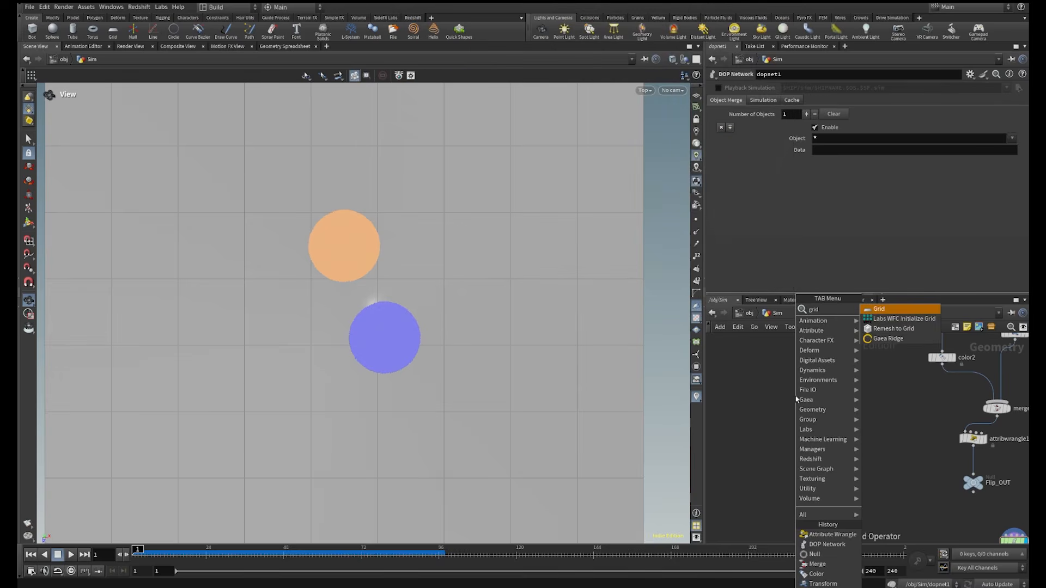
{"action": "key", "text": "Return"}
{"action": "left_click", "coordinate": [796, 400]}
Template the Flip_OUT null and display grid1 so the grid can be compared with the discs
{"action": "middle_click_drag", "start_coordinate": [818, 412], "coordinate": [786, 406]}
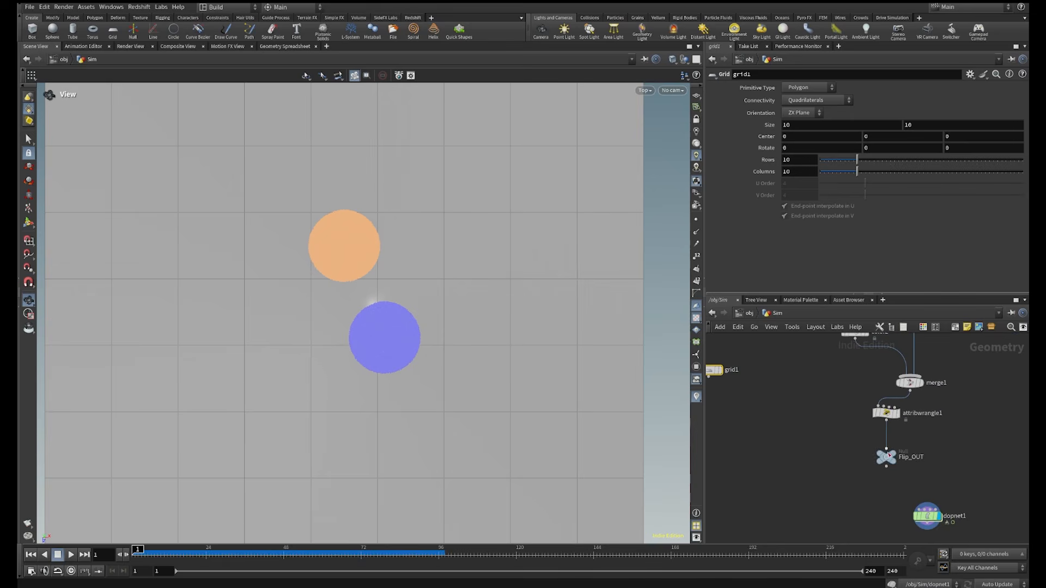
{"action": "scroll", "coordinate": [708, 370], "scroll_direction": "up", "scroll_amount": 3}
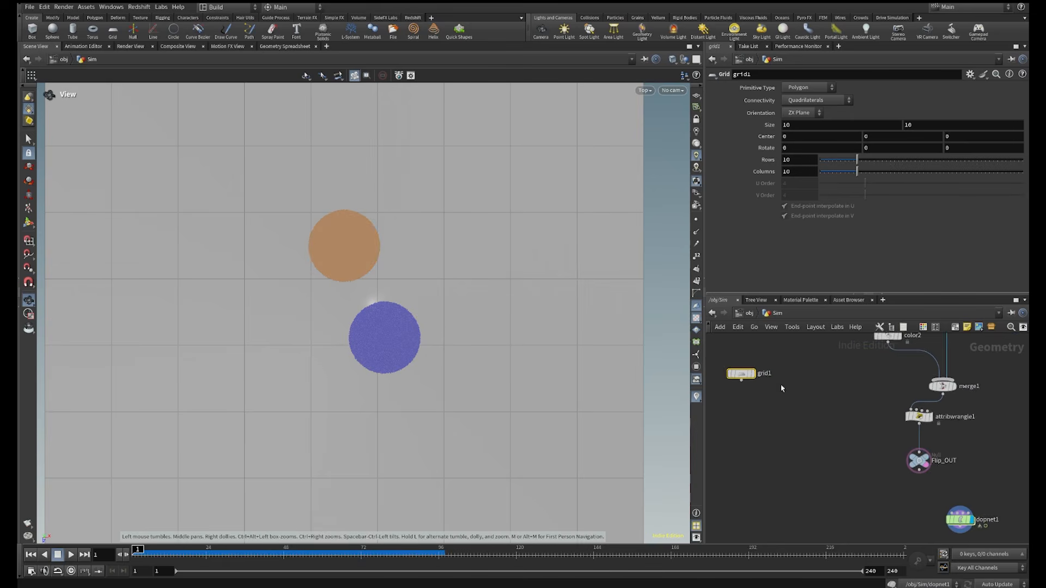
{"action": "left_click", "coordinate": [747, 371]}
{"action": "right_click_drag", "start_coordinate": [390, 304], "coordinate": [400, 353]}
Switch the viewport back to the Perspective view and look at grid1 and both discs at an angle
{"action": "left_click", "coordinate": [642, 93]}
{"action": "mouse_move", "coordinate": [652, 110]}
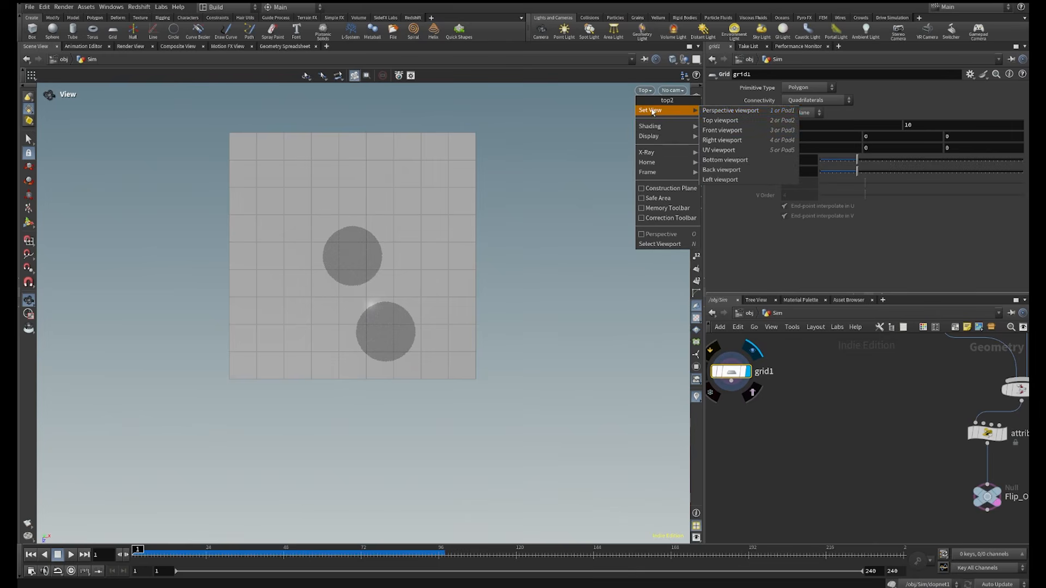
{"action": "left_click", "coordinate": [720, 112]}
{"action": "right_click_drag", "start_coordinate": [418, 353], "coordinate": [408, 416]}
{"action": "left_click_drag", "start_coordinate": [408, 416], "coordinate": [423, 399]}
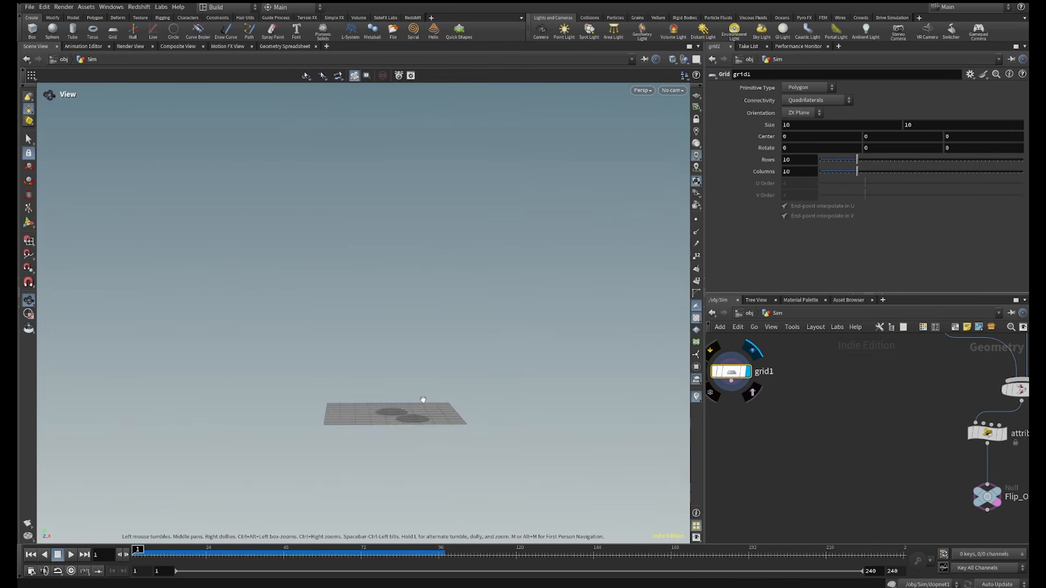
{"action": "right_click_drag", "start_coordinate": [423, 399], "coordinate": [502, 338]}
{"action": "middle_click_drag", "start_coordinate": [390, 453], "coordinate": [462, 343]}
{"action": "mouse_move", "coordinate": [462, 344]}
{"action": "left_mouse_down"}
{"action": "mouse_move", "coordinate": [421, 384]}
{"action": "mouse_move", "coordinate": [473, 343]}
{"action": "left_mouse_up"}
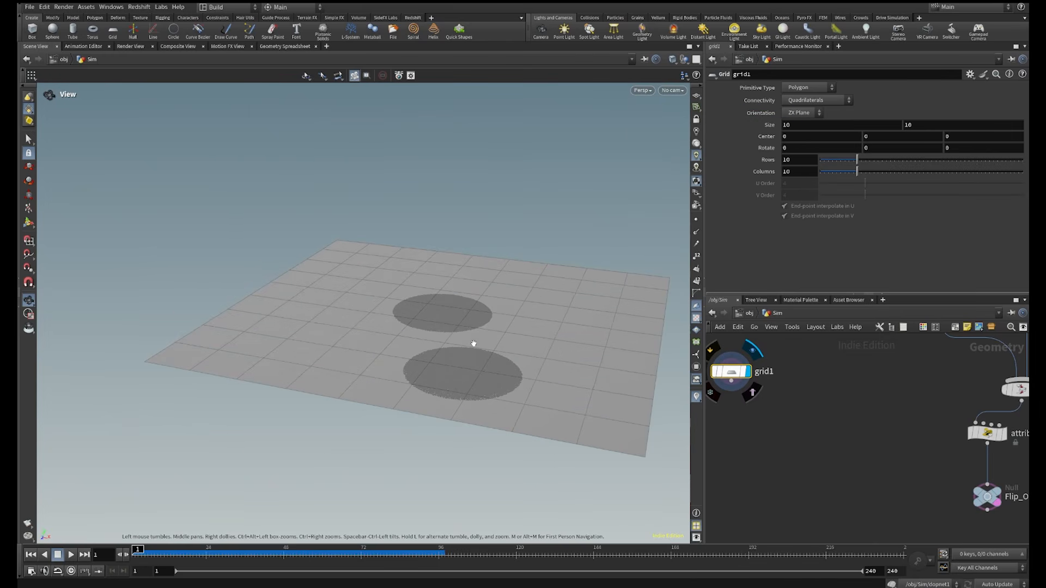
Set grid1's size to 2.5 by 3.6
{"action": "left_click", "coordinate": [814, 125]}
{"action": "type", "text": "2.5"}
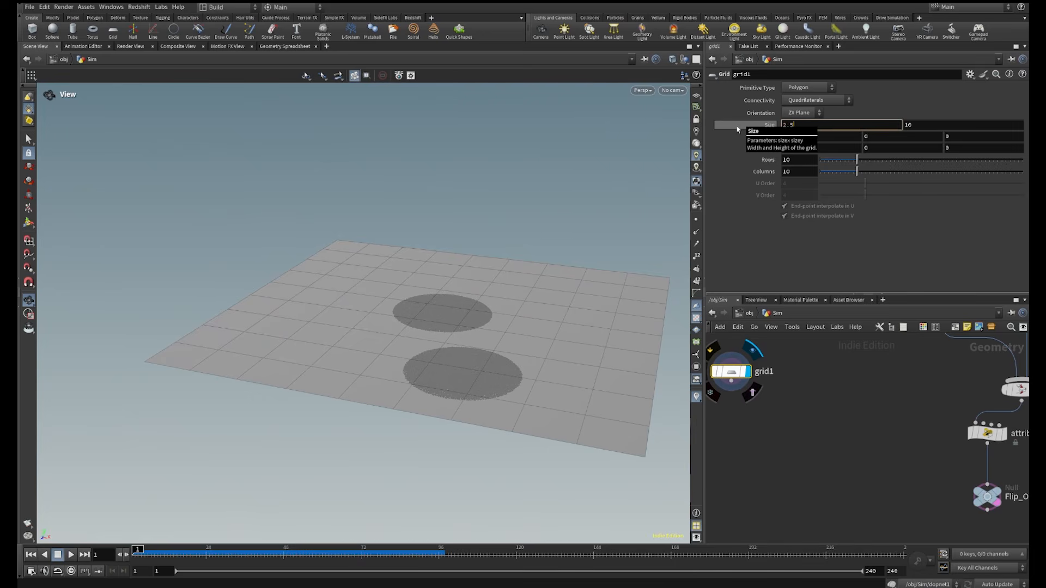
{"action": "key", "text": "Tab"}
{"action": "type", "text": "3."}
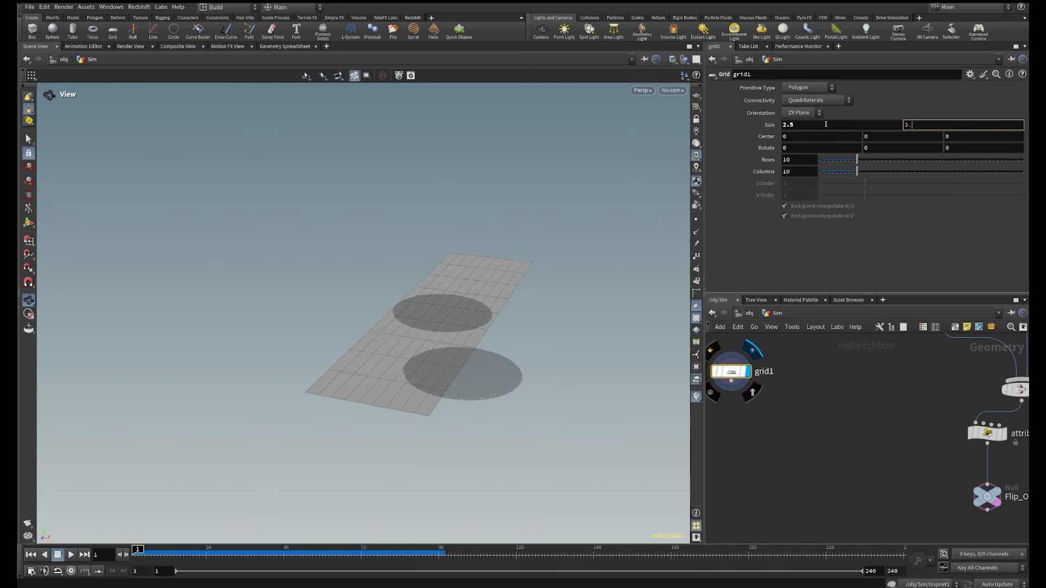
{"action": "type", "text": "6"}
{"action": "key", "text": "Return"}
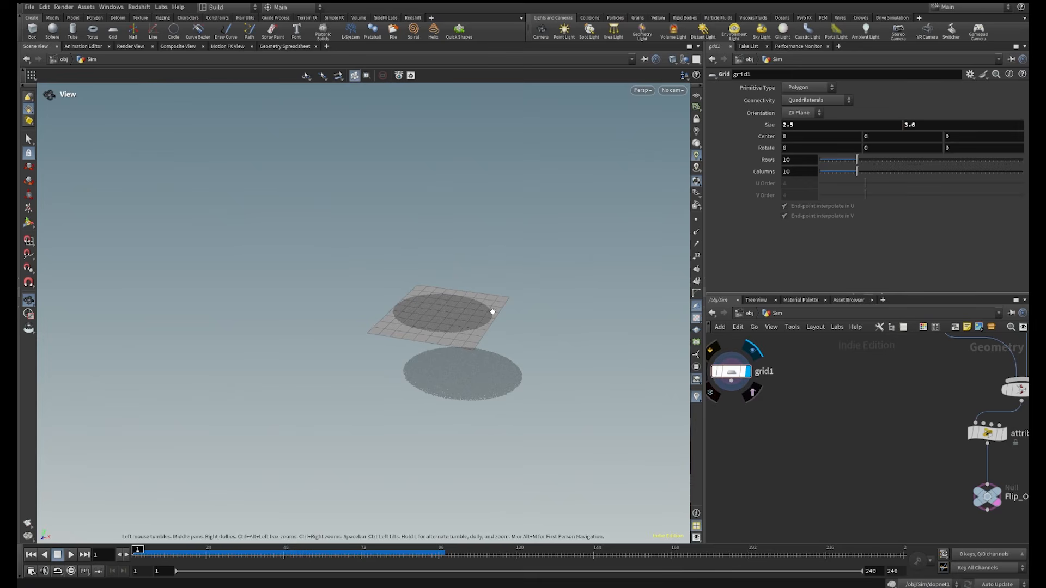
Show the viewport's reference plane beneath grid1 and the discs
{"action": "left_click_drag", "start_coordinate": [493, 312], "coordinate": [471, 286]}
{"action": "right_click_drag", "start_coordinate": [470, 287], "coordinate": [545, 230]}
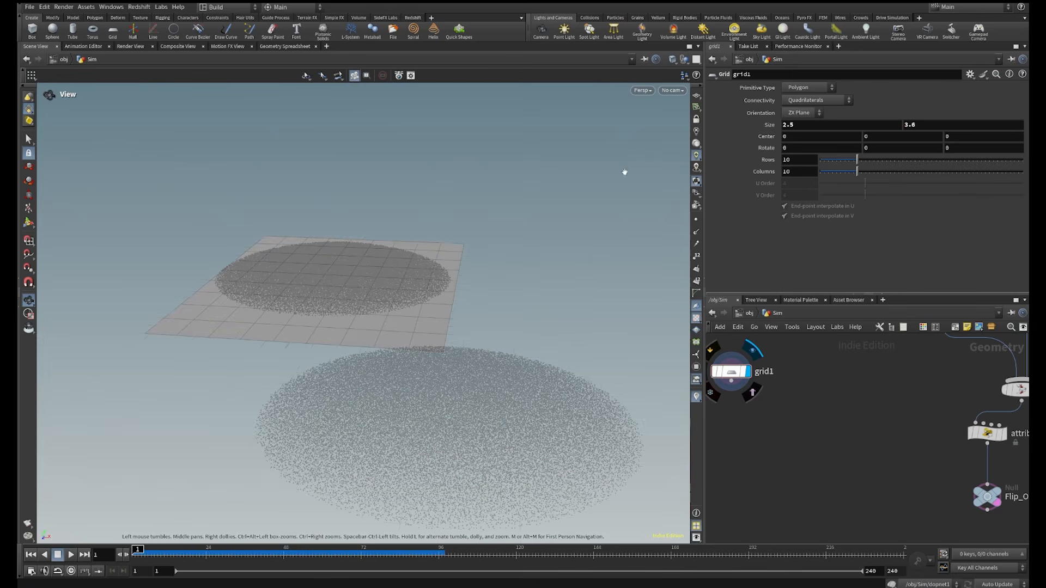
{"action": "left_click", "coordinate": [695, 96]}
{"action": "right_click_drag", "start_coordinate": [485, 301], "coordinate": [447, 329]}
{"action": "middle_click_drag", "start_coordinate": [448, 329], "coordinate": [432, 328]}
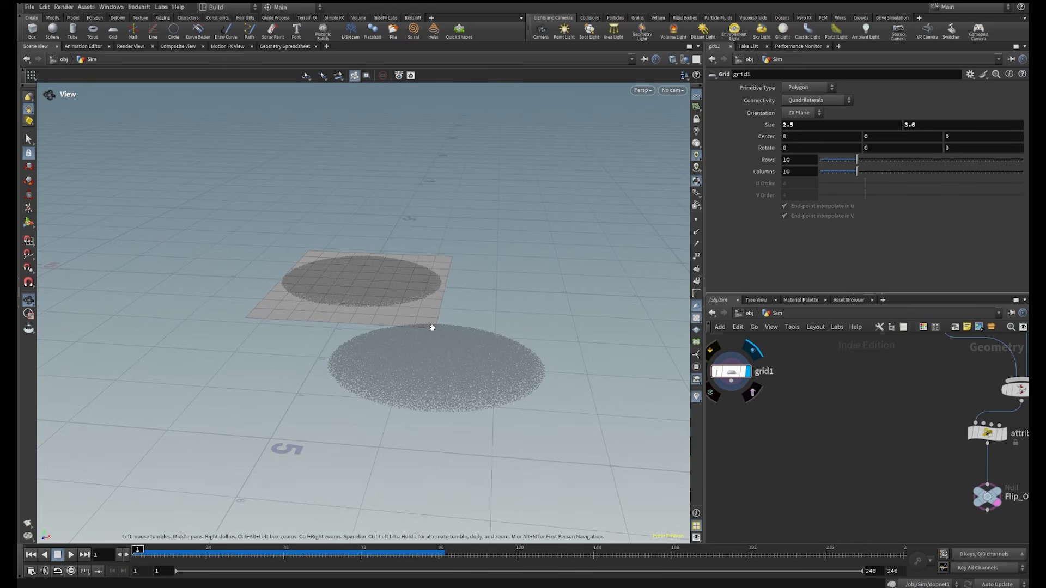
{"action": "right_click_drag", "start_coordinate": [428, 322], "coordinate": [456, 266]}
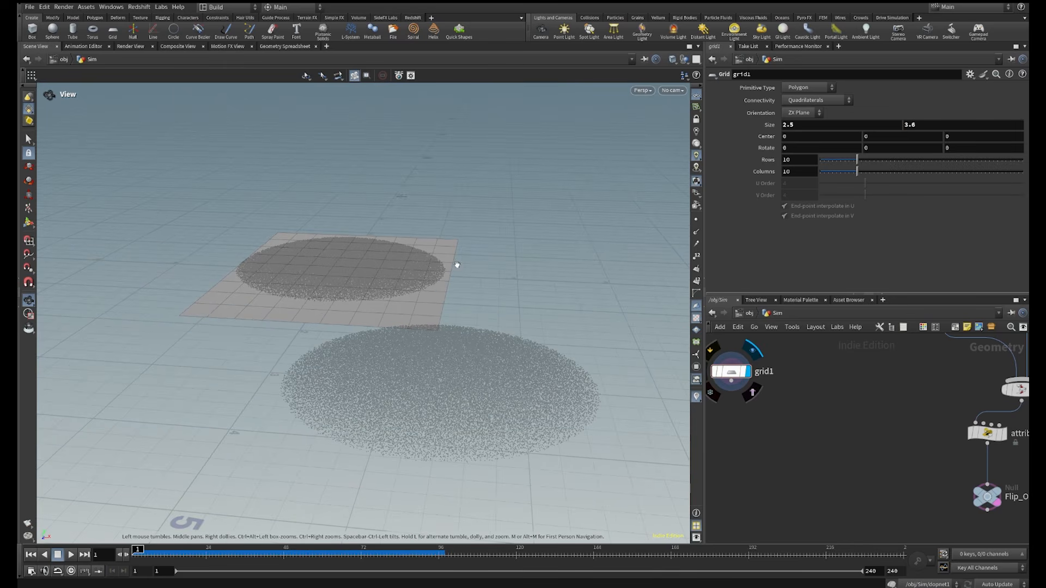
{"action": "middle_click_drag", "start_coordinate": [436, 322], "coordinate": [453, 332]}
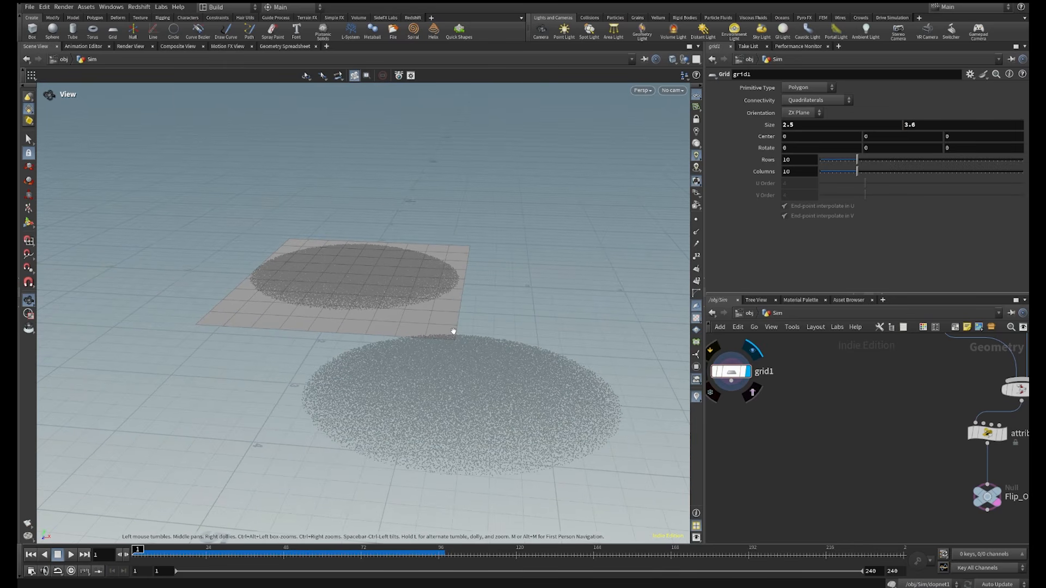
Raise grid1 above the discs by setting its center Y to 1.99
{"action": "left_click_drag", "start_coordinate": [453, 331], "coordinate": [433, 339]}
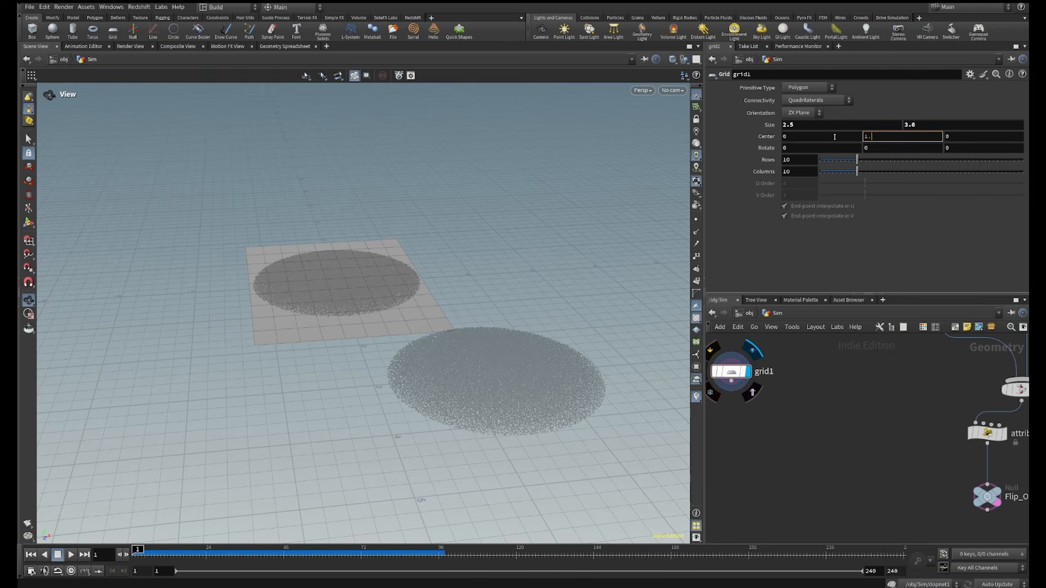
{"action": "key", "text": "Return"}
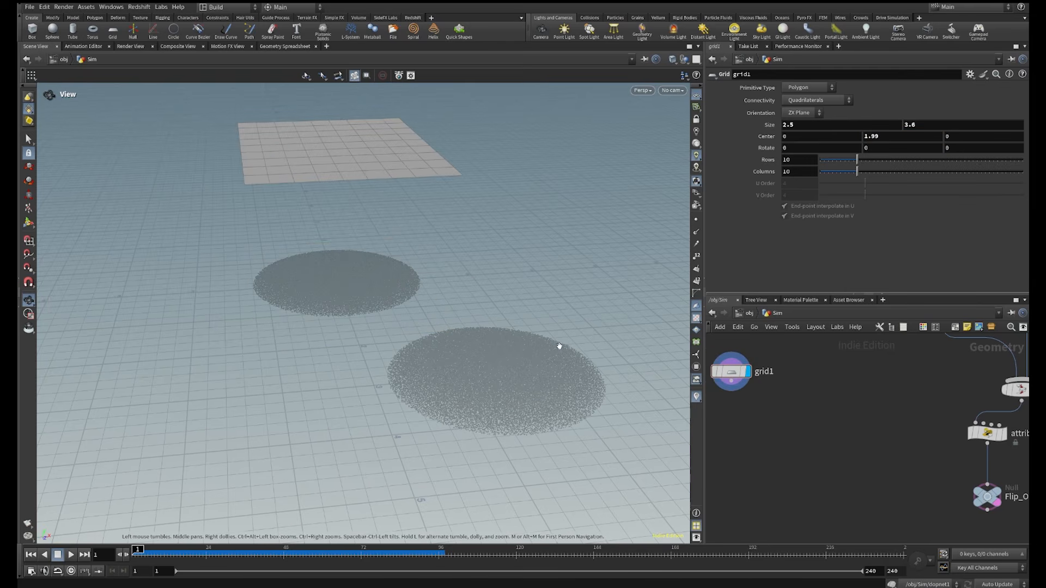
{"action": "left_click_drag", "start_coordinate": [464, 242], "coordinate": [421, 260]}
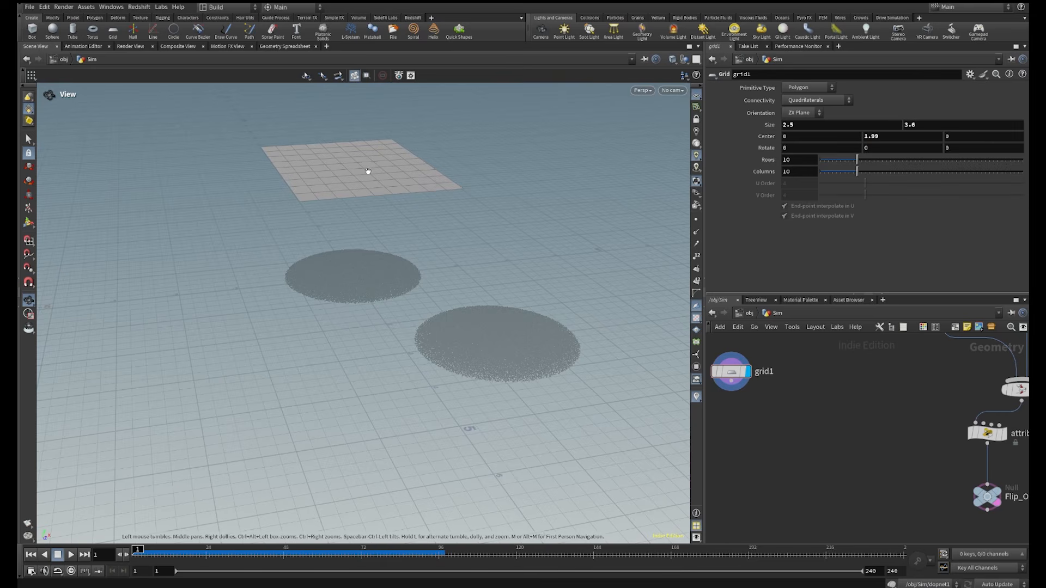
Stand grid1 upright by rotating it 90 degrees about X, and inspect its placement against the discs
{"action": "left_click", "coordinate": [799, 148]}
{"action": "type", "text": "90"}
{"action": "key", "text": "Return"}
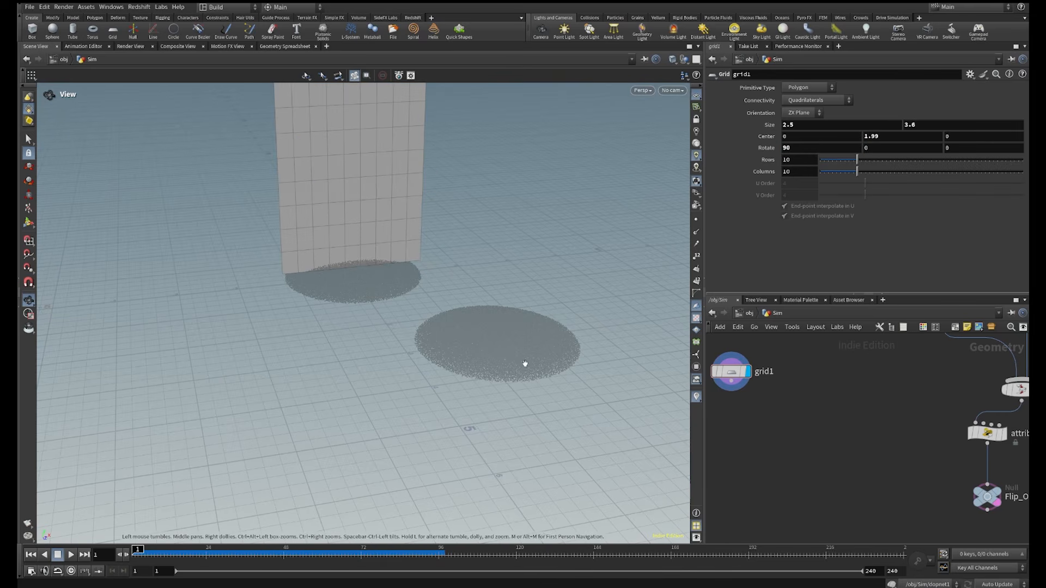
{"action": "left_click_drag", "start_coordinate": [363, 269], "coordinate": [399, 260]}
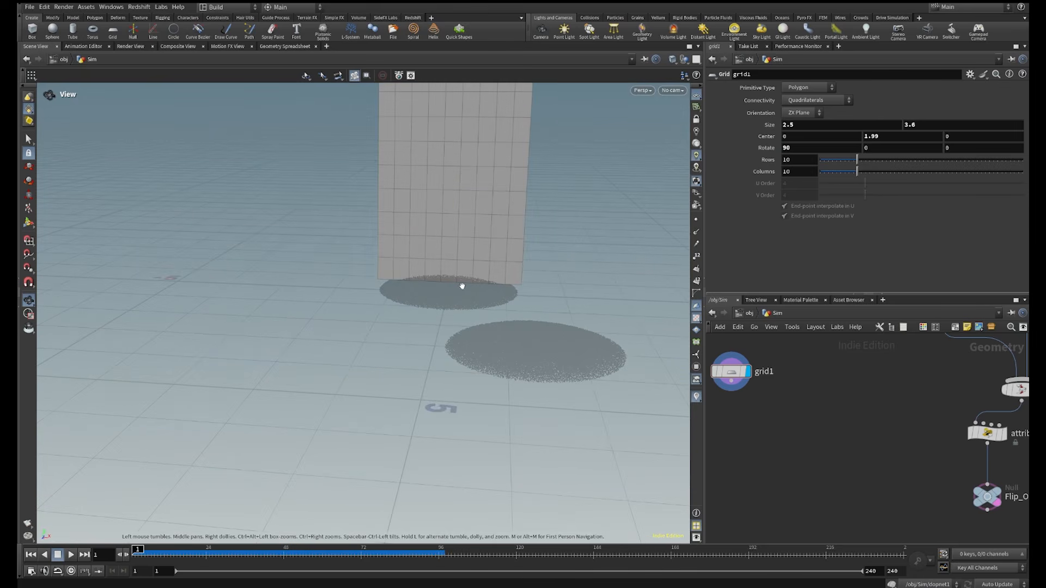
{"action": "left_click_drag", "start_coordinate": [548, 360], "coordinate": [546, 317]}
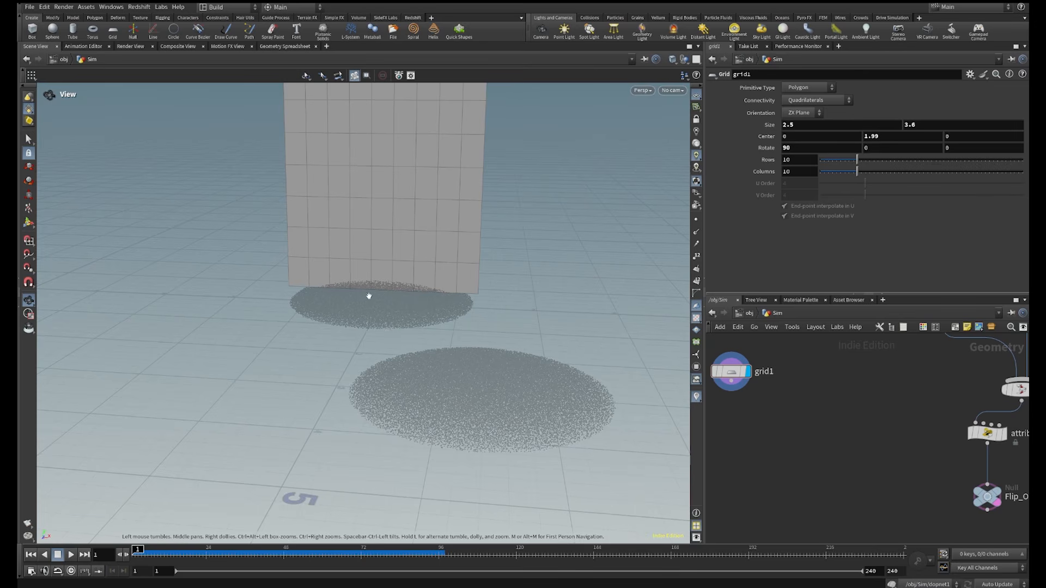
{"action": "left_click_drag", "start_coordinate": [369, 296], "coordinate": [449, 279]}
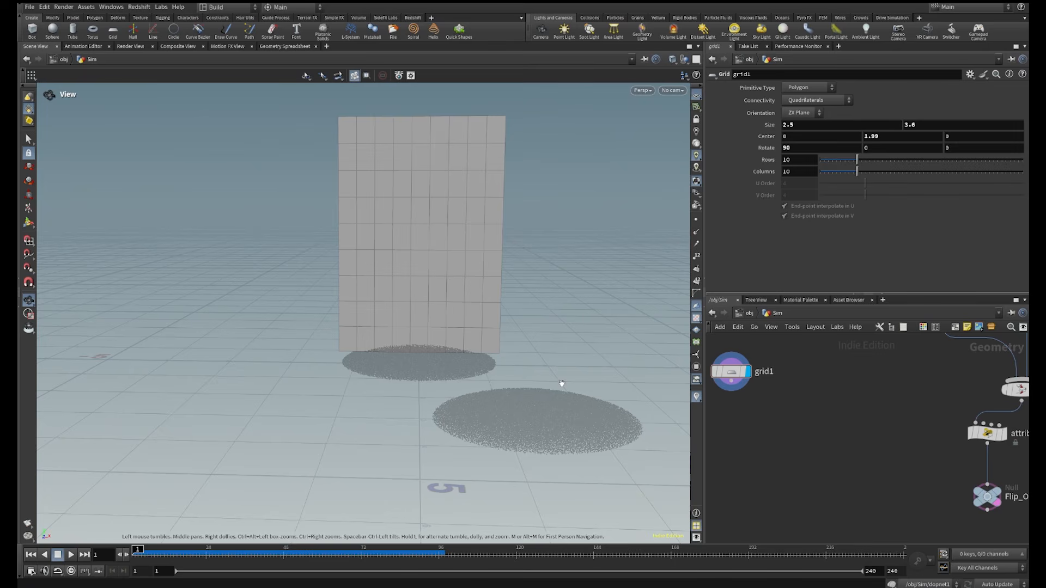
Append a Transform node to grid1 and make it the displayed node
{"action": "middle_click_drag", "start_coordinate": [519, 363], "coordinate": [596, 316]}
{"action": "right_click_drag", "start_coordinate": [596, 316], "coordinate": [682, 158]}
{"action": "middle_click_drag", "start_coordinate": [623, 222], "coordinate": [561, 276]}
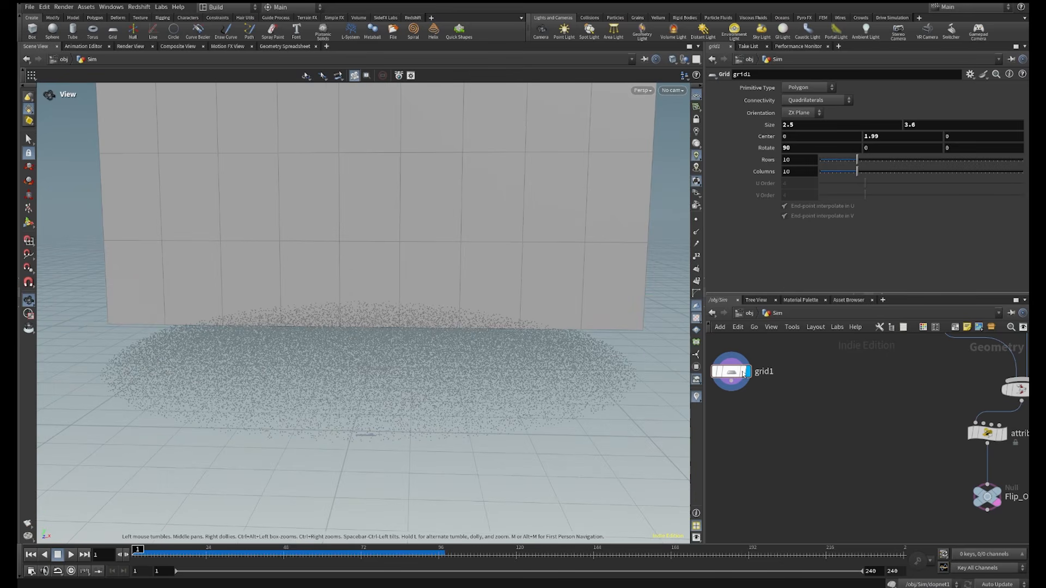
{"action": "middle_click_drag", "start_coordinate": [779, 413], "coordinate": [852, 411]}
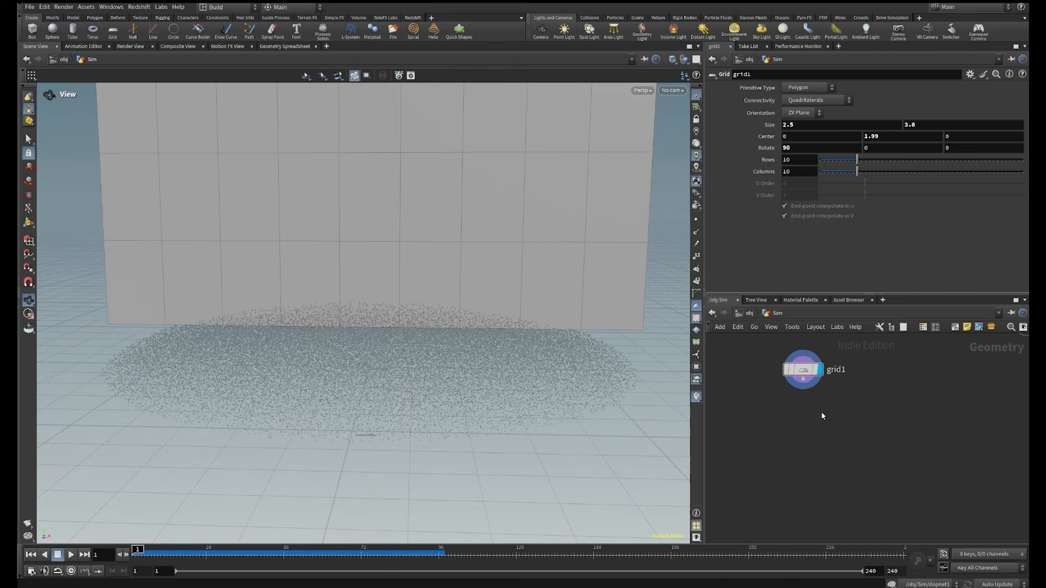
{"action": "left_click_drag", "start_coordinate": [803, 379], "coordinate": [853, 450]}
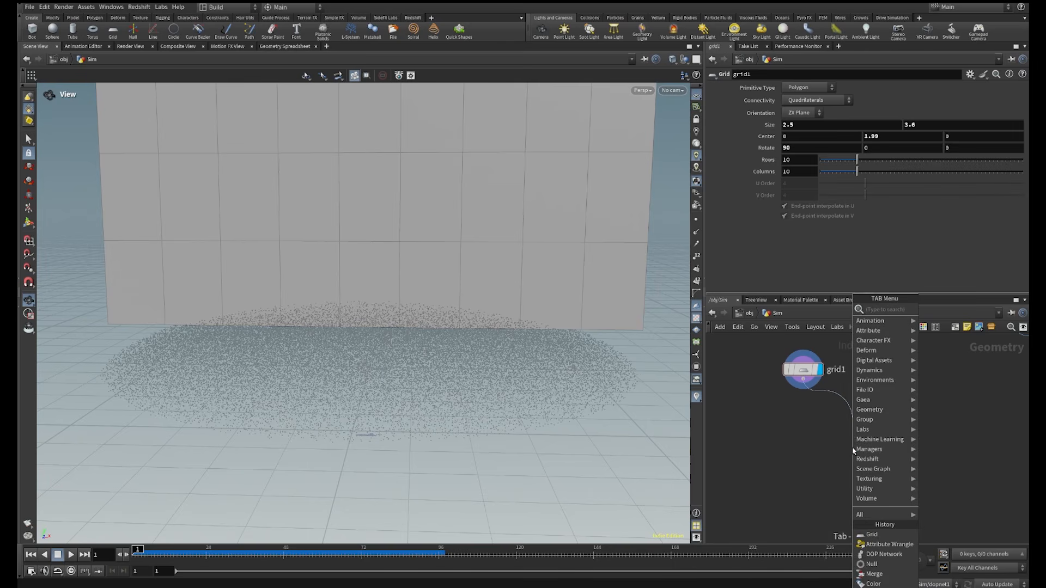
{"action": "type", "text": "transfo"}
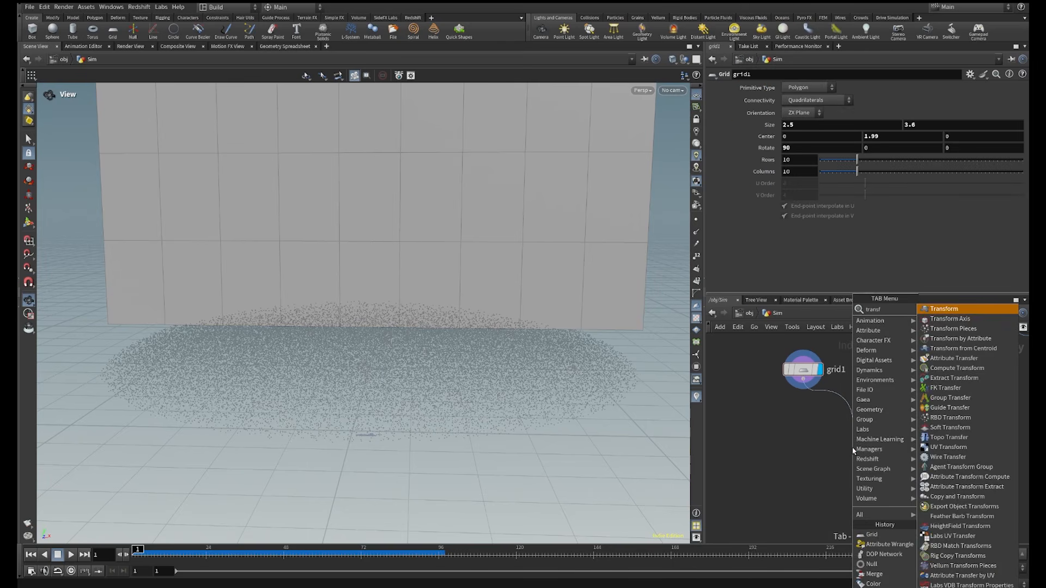
{"action": "key", "text": "Return"}
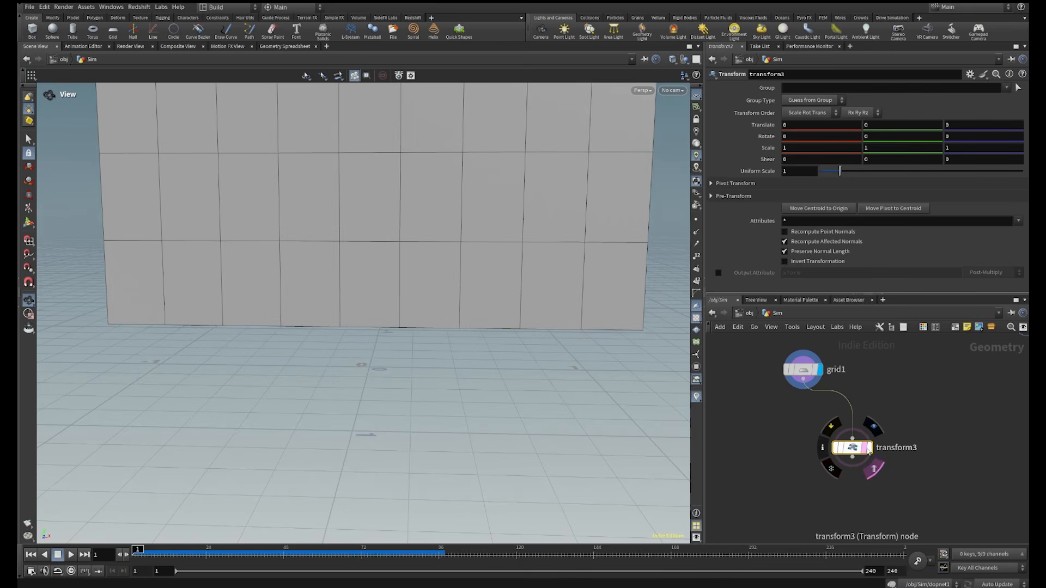
{"action": "left_click", "coordinate": [868, 449]}
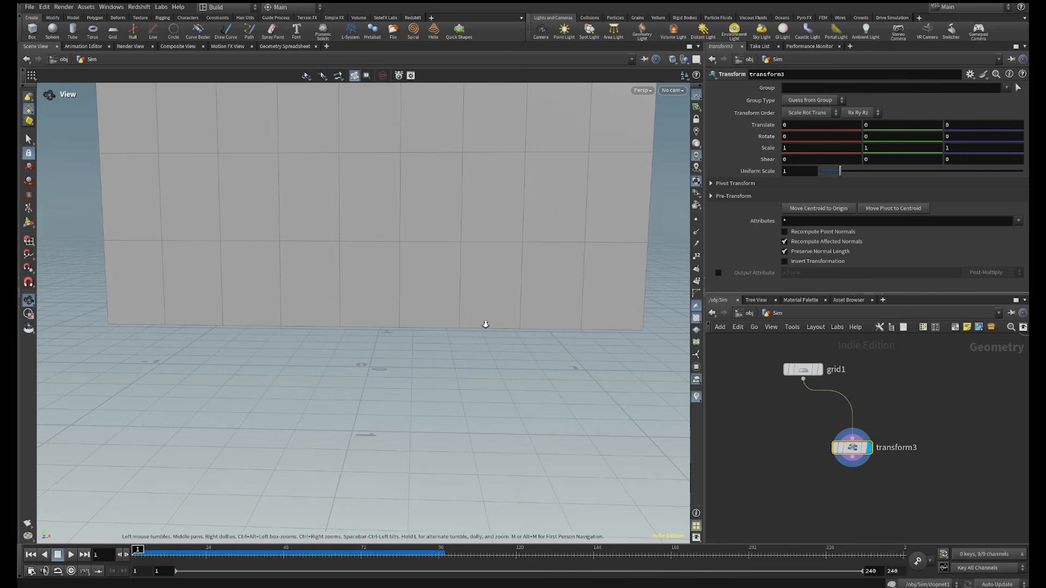
Show the point numbers on the grid in the viewport
{"action": "left_click_drag", "start_coordinate": [483, 324], "coordinate": [513, 332]}
{"action": "left_click_drag", "start_coordinate": [313, 310], "coordinate": [478, 253]}
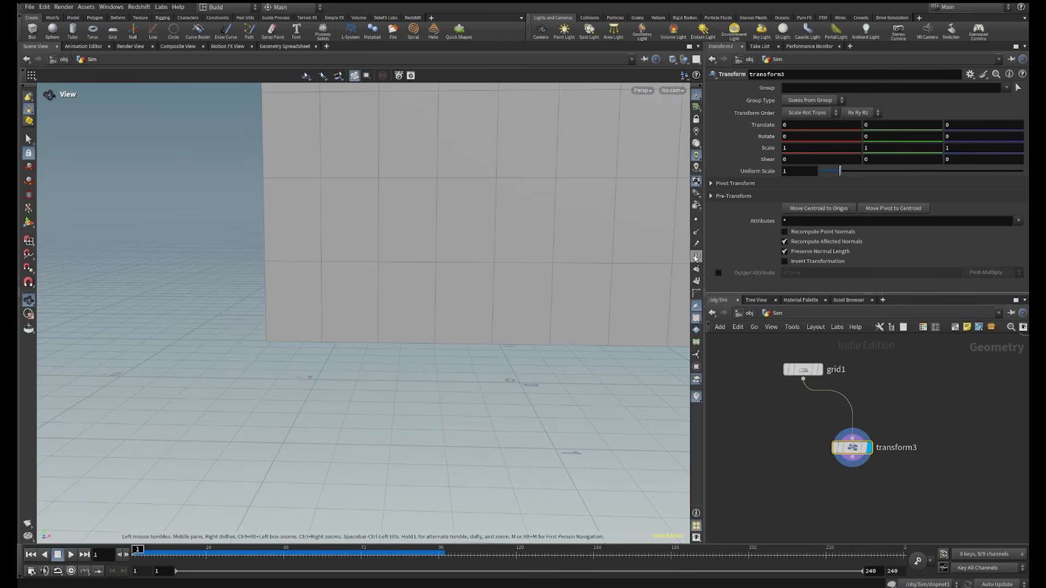
{"action": "left_click", "coordinate": [696, 257]}
{"action": "left_click_drag", "start_coordinate": [404, 350], "coordinate": [398, 342]}
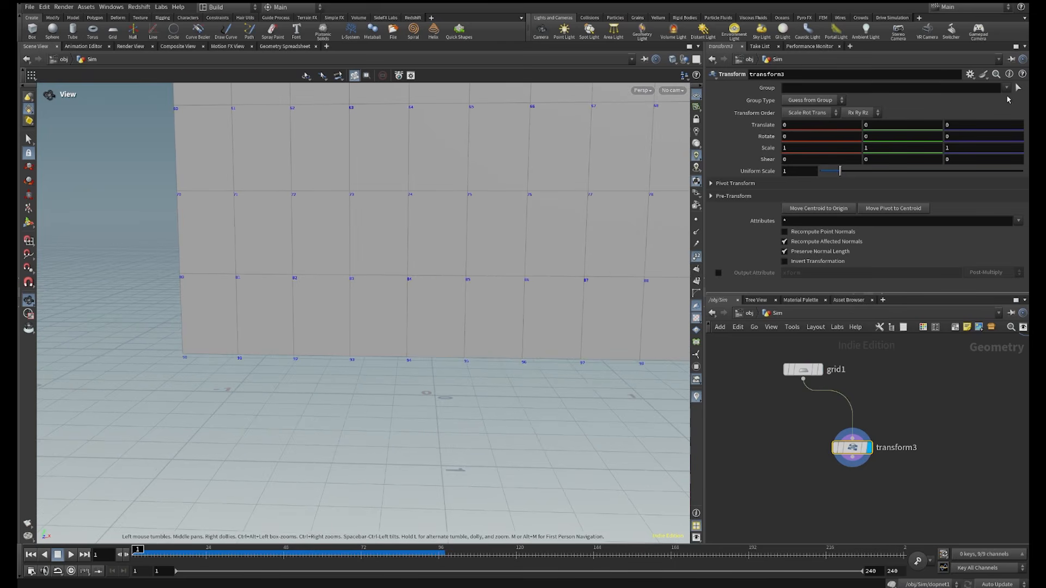
Limit the Transform node to every other point along the grid's bottom edge, points 91, 93, 95, 97 and 99
{"action": "left_click", "coordinate": [1019, 87]}
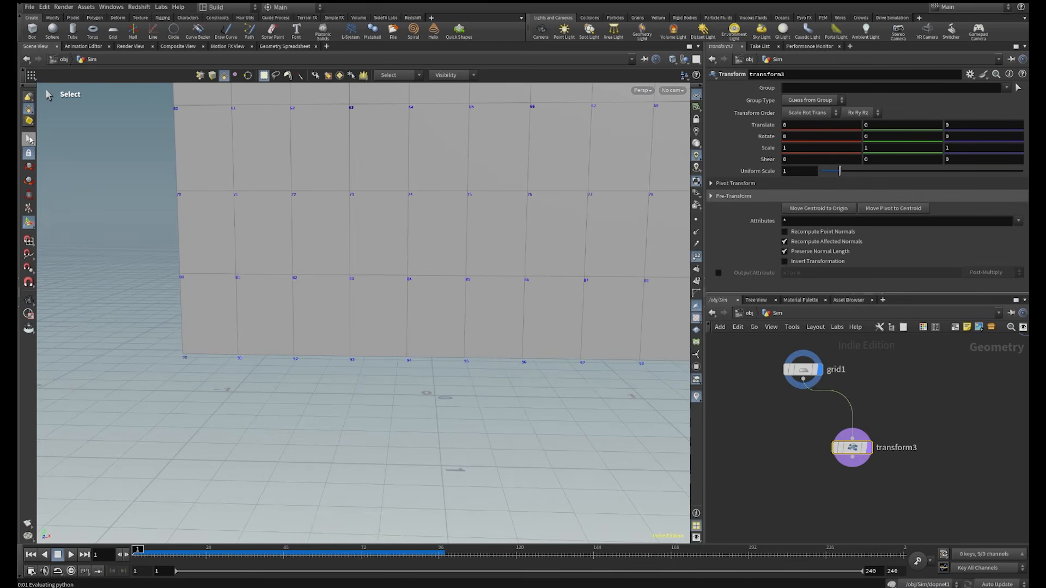
{"action": "key", "text": "2"}
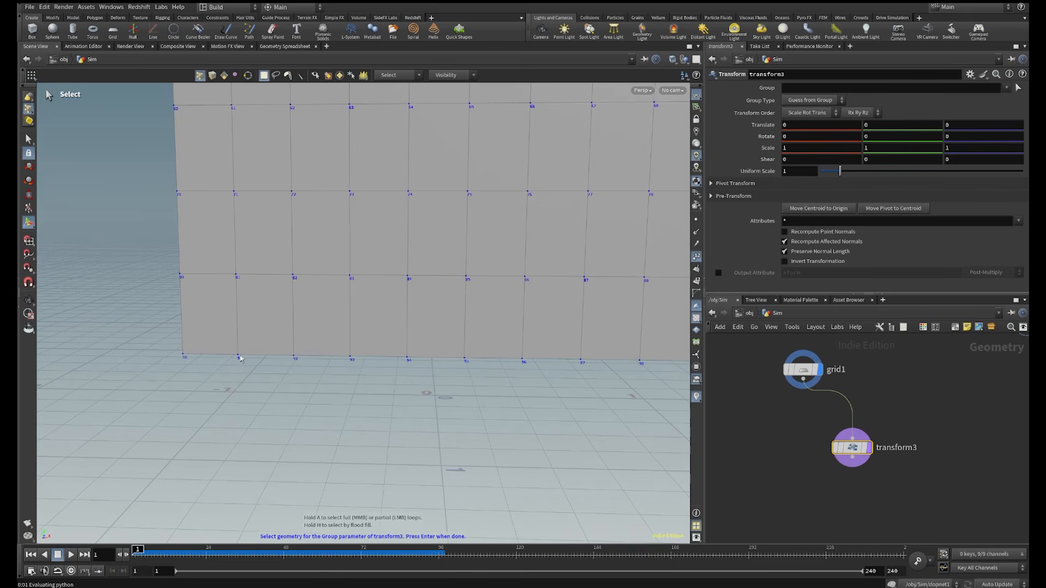
{"action": "left_click", "coordinate": [239, 357]}
{"action": "left_click", "coordinate": [351, 358], "text": "shift"}
{"action": "left_click", "coordinate": [581, 362], "text": "shift"}
{"action": "left_click_drag", "start_coordinate": [599, 392], "coordinate": [564, 364], "text": "alt"}
{"action": "key", "text": "Return"}
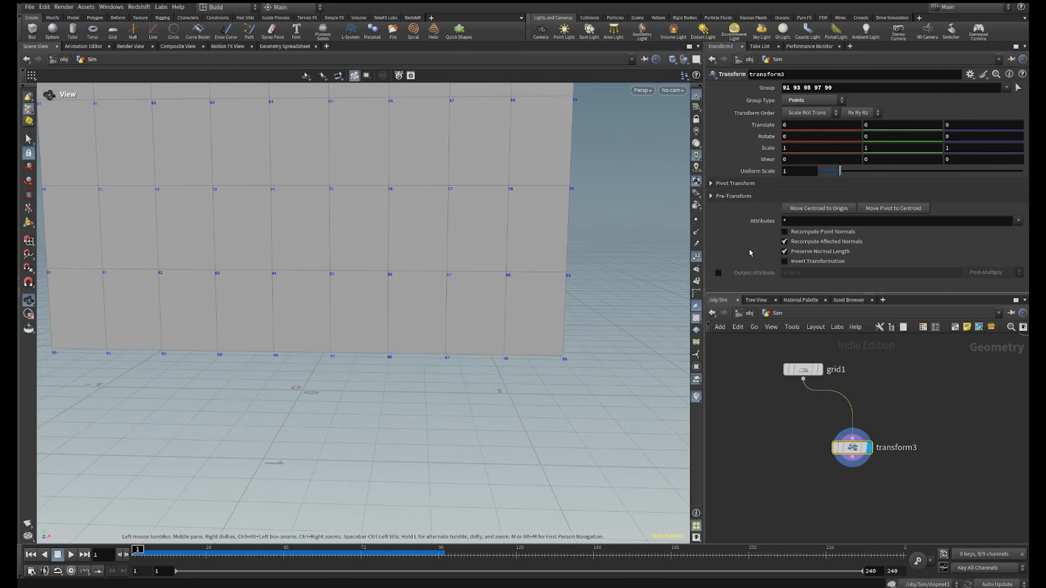
Raise the grouped bottom-edge points by setting the Transform node's Y translation to 0.35, forming a zigzag edge
{"action": "right_click_drag", "start_coordinate": [359, 208], "coordinate": [360, 226]}
{"action": "middle_click_drag", "start_coordinate": [359, 226], "coordinate": [463, 275]}
{"action": "right_click_drag", "start_coordinate": [463, 276], "coordinate": [553, 196]}
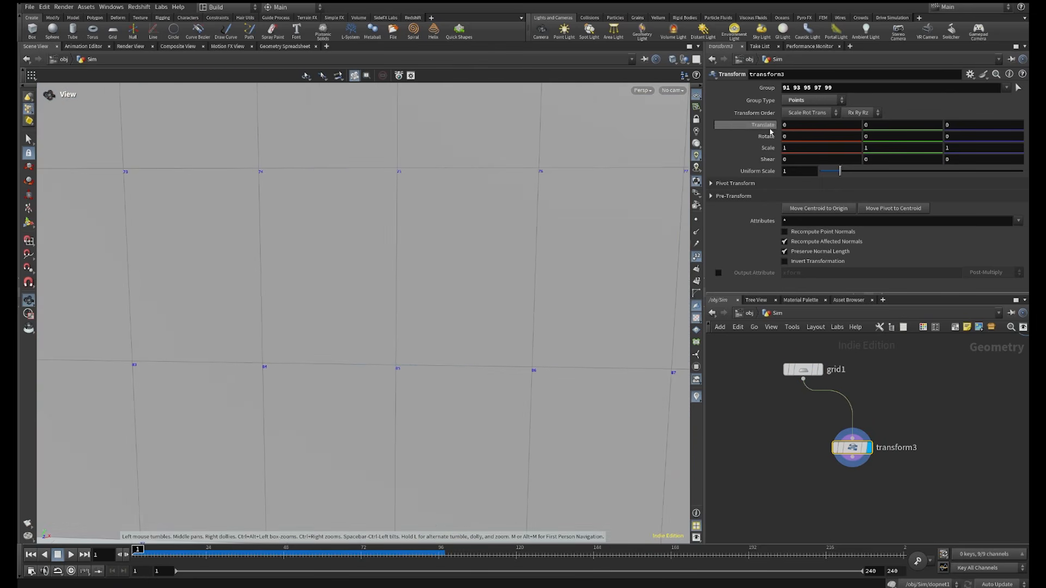
{"action": "right_click_drag", "start_coordinate": [437, 213], "coordinate": [409, 334]}
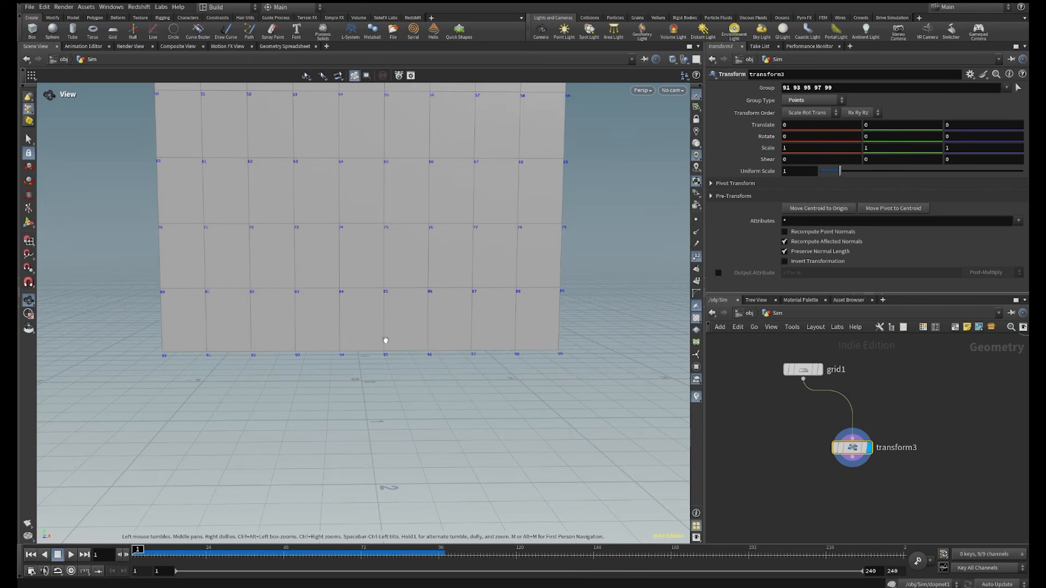
{"action": "middle_click_drag", "start_coordinate": [894, 126], "coordinate": [927, 145]}
{"action": "middle_click_drag", "start_coordinate": [26, 153], "coordinate": [36, 156]}
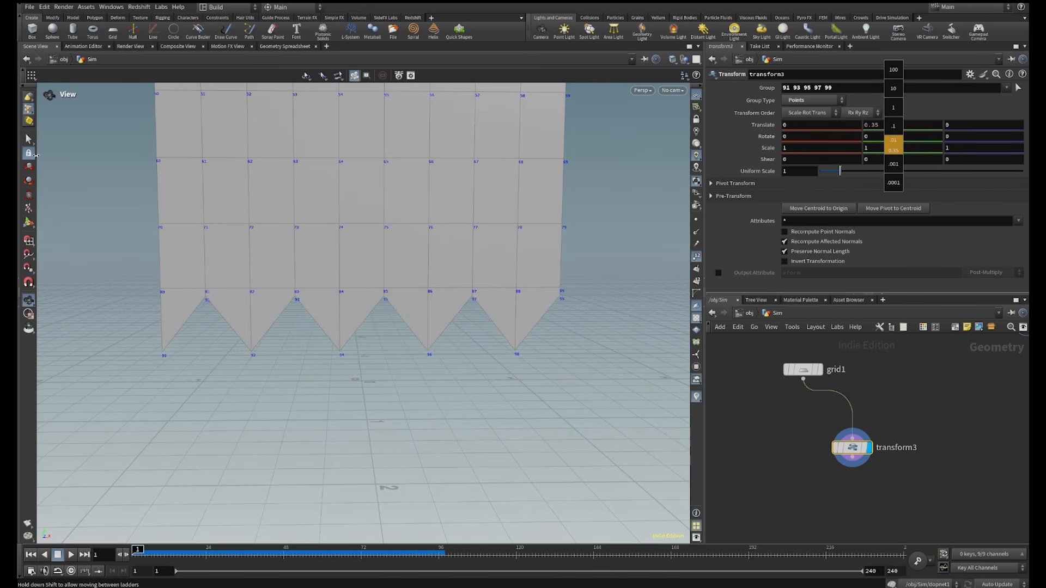